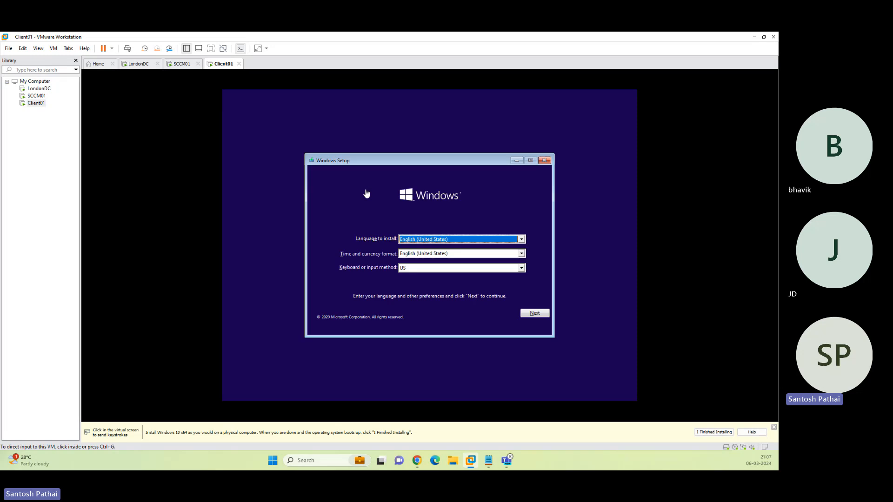
Start Client01's Windows setup with the default language, accept the license terms, and choose Custom installation.
click(366, 194)
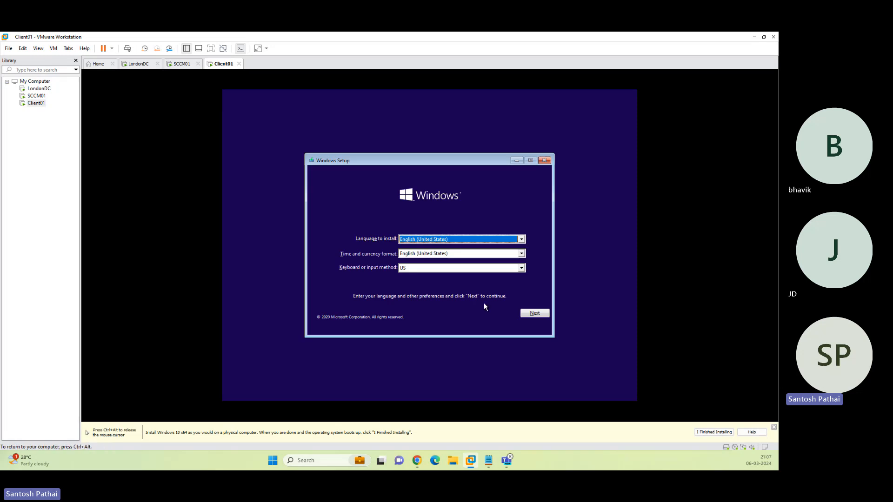
click(530, 314)
click(441, 252)
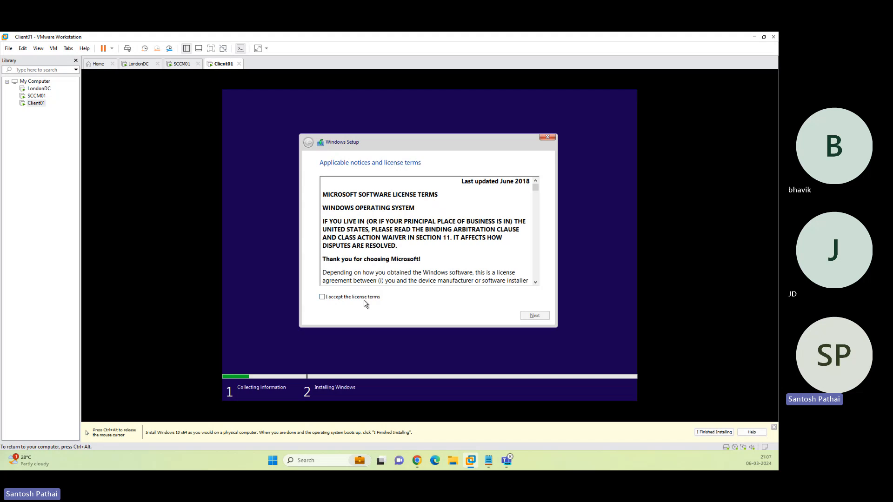
click(365, 300)
click(534, 315)
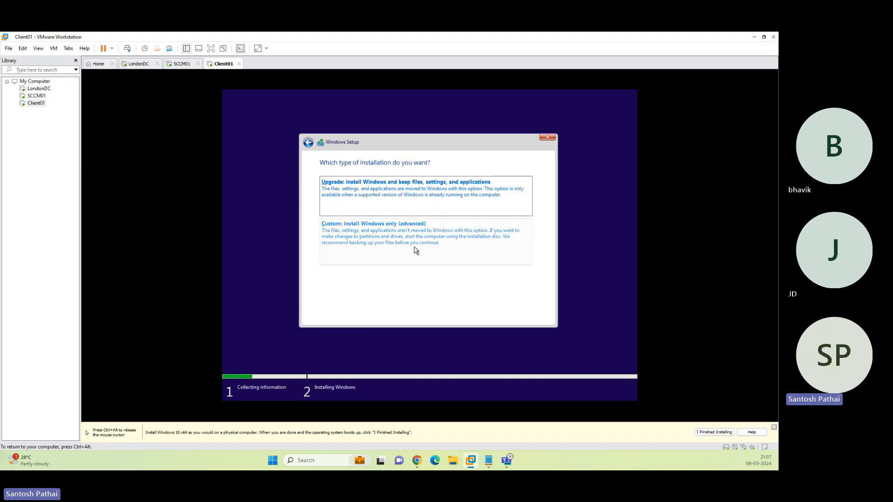
click(415, 251)
Create a new partition on the unallocated 60 GB drive and install Windows onto Partition 3.
click(491, 266)
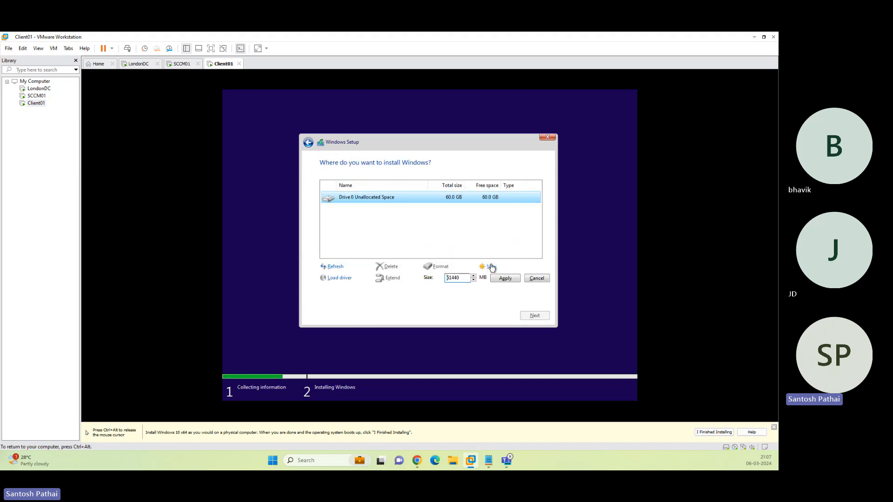
click(503, 279)
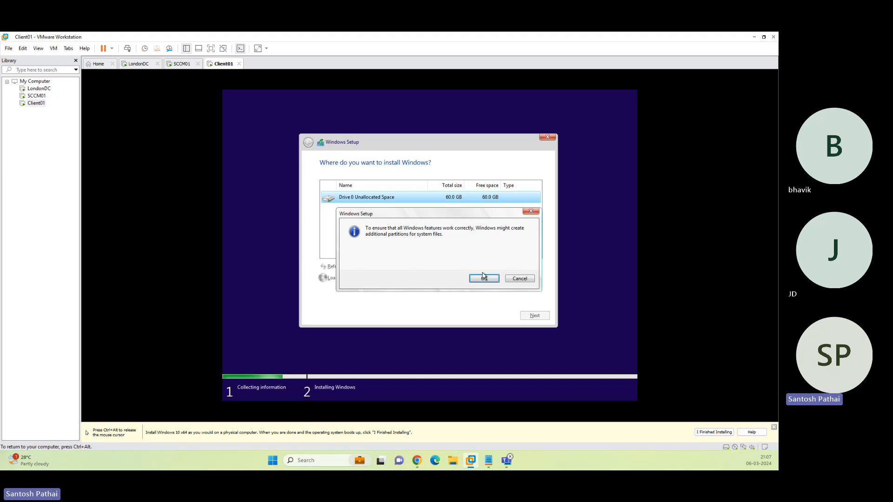
click(483, 277)
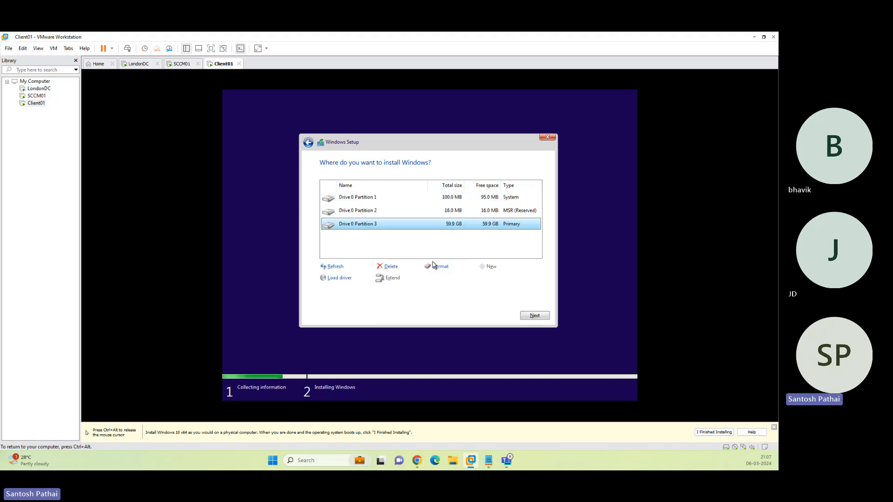
click(532, 315)
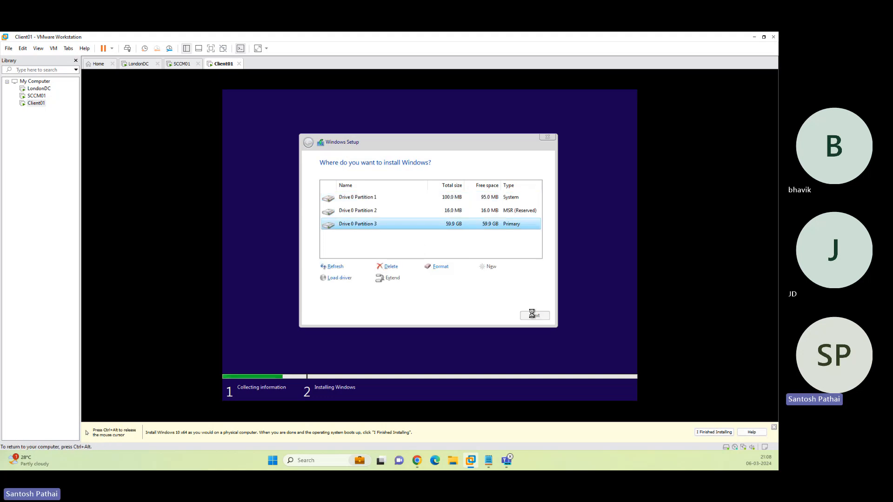
key(ctrl+alt)
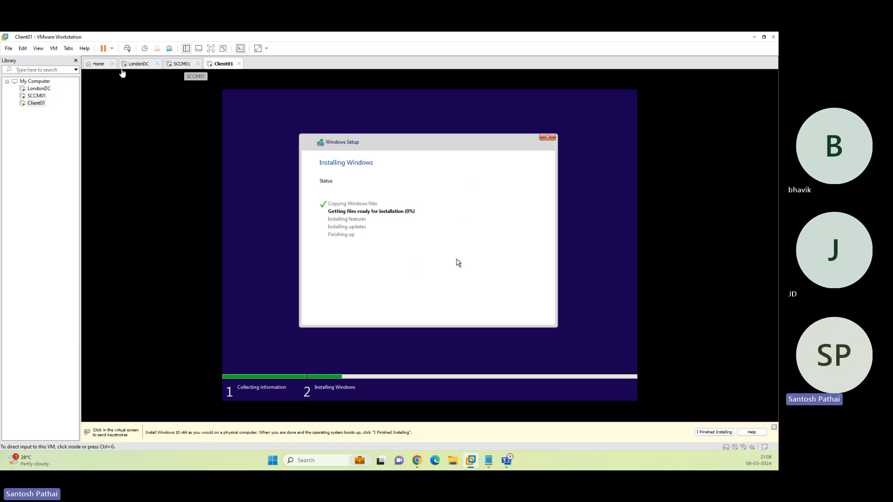
Sign in to LondonDC with the administrator password and launch Active Directory Users and Computers from Tools.
click(138, 64)
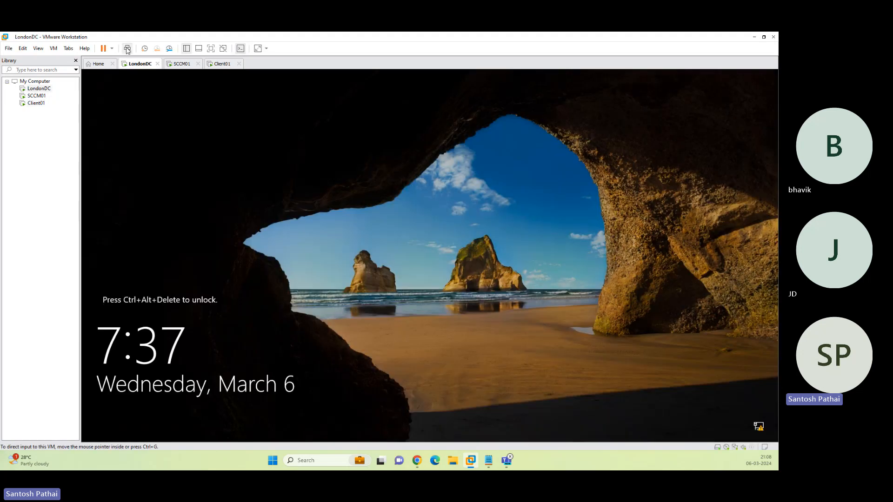
click(374, 209)
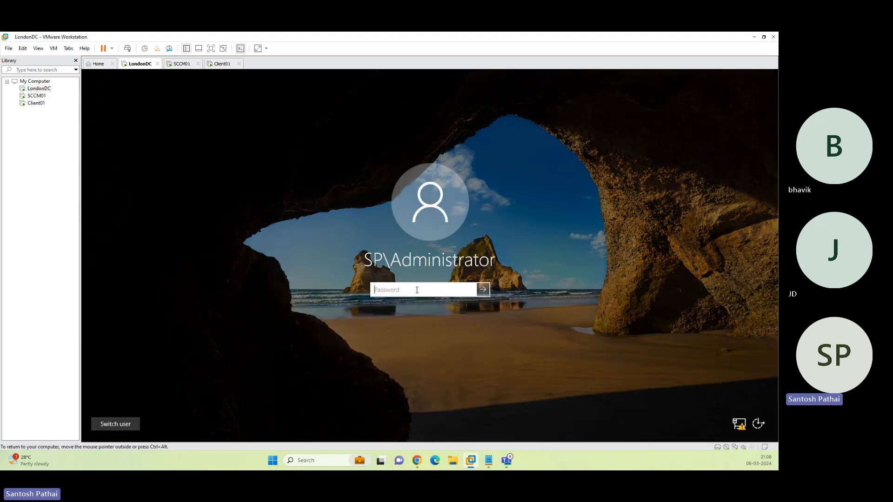
text(P@ssw0rd)
key(Return)
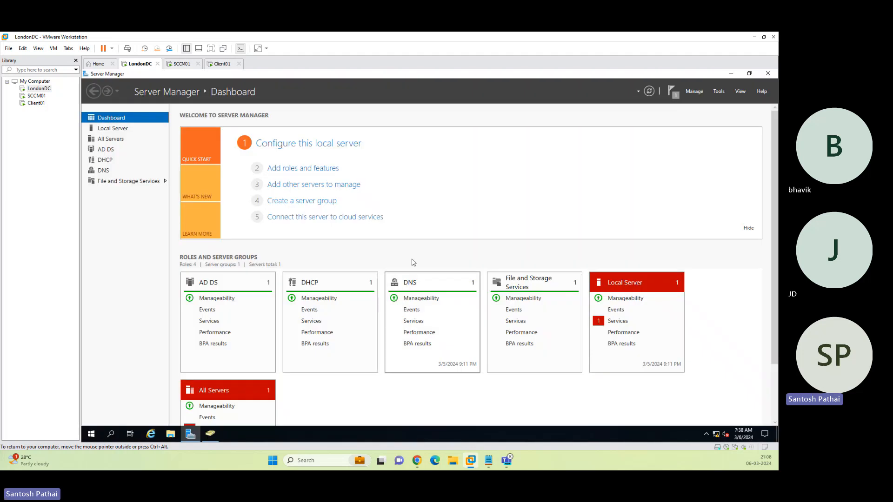
click(722, 93)
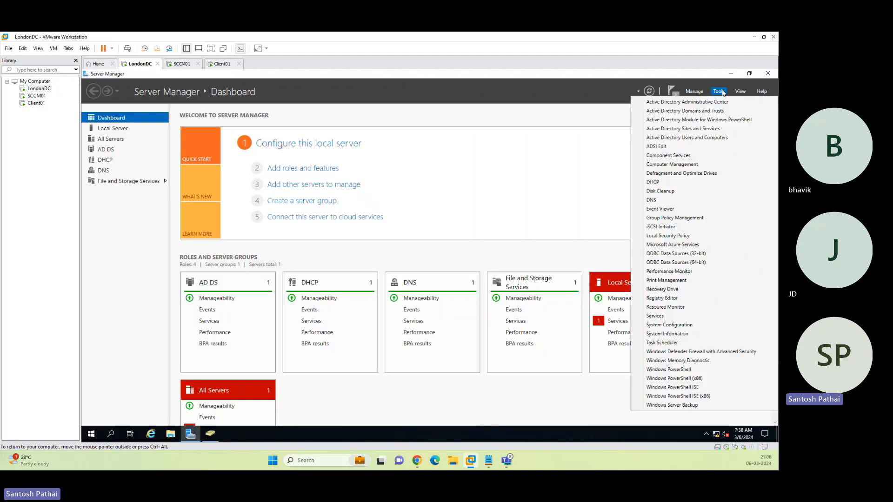
click(708, 138)
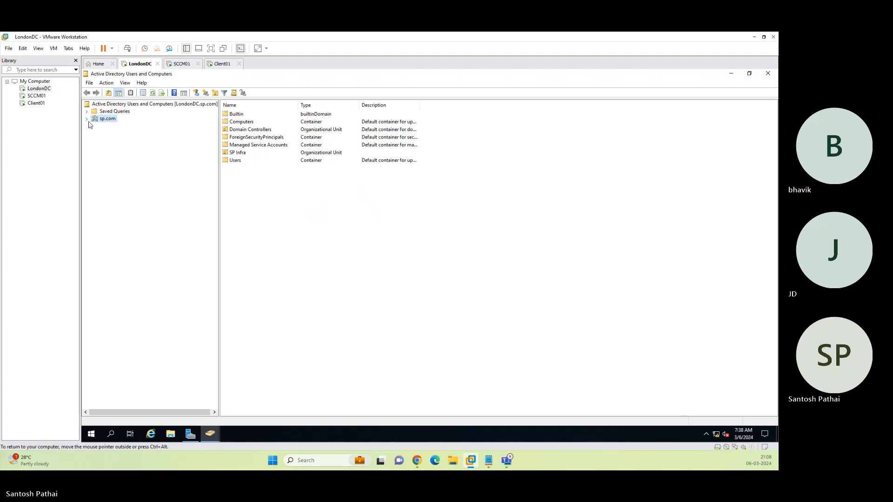
Expand sp.com and SP Infra, browsing the PCs, Servers and Computers containers.
click(87, 119)
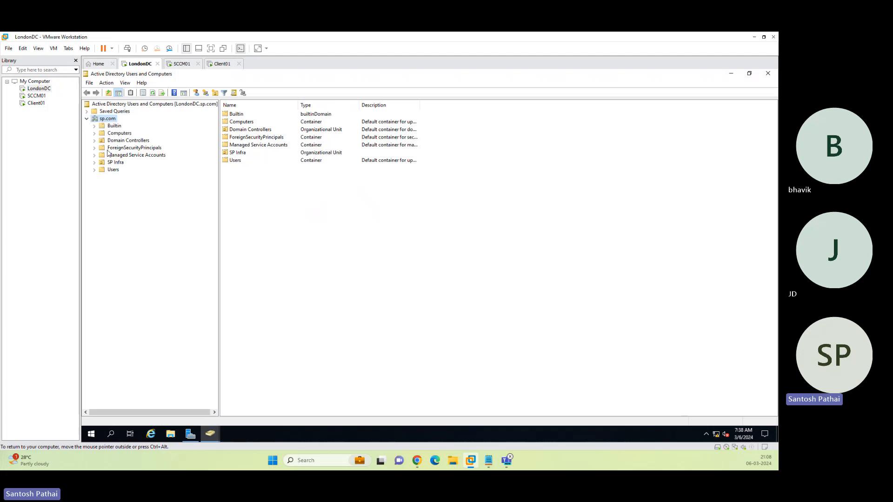
click(95, 162)
click(119, 170)
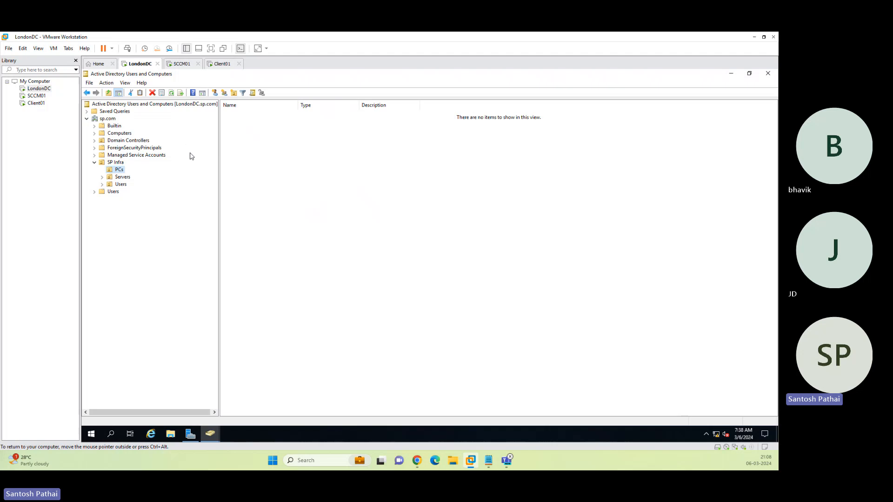
click(122, 179)
click(121, 134)
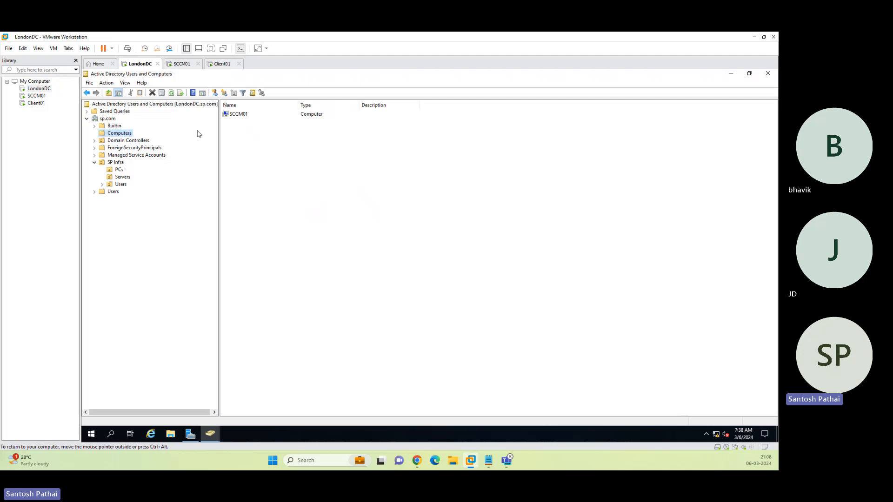
Move the SCCM01 computer account into the Servers OU, then check the Users and PCs OUs.
click(241, 116)
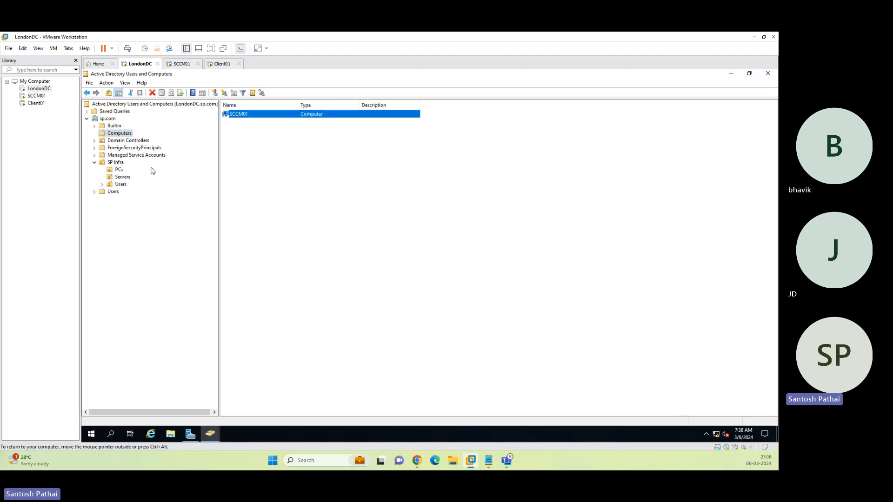
drag(128, 183, 126, 181)
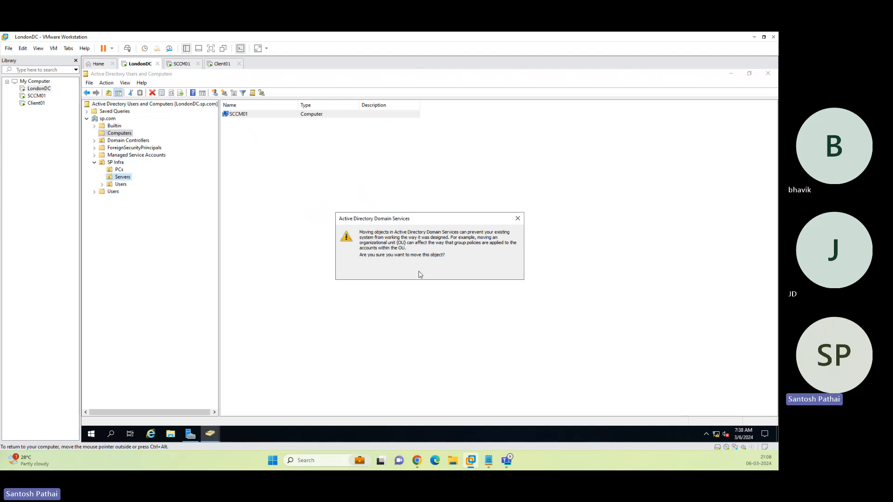
click(406, 278)
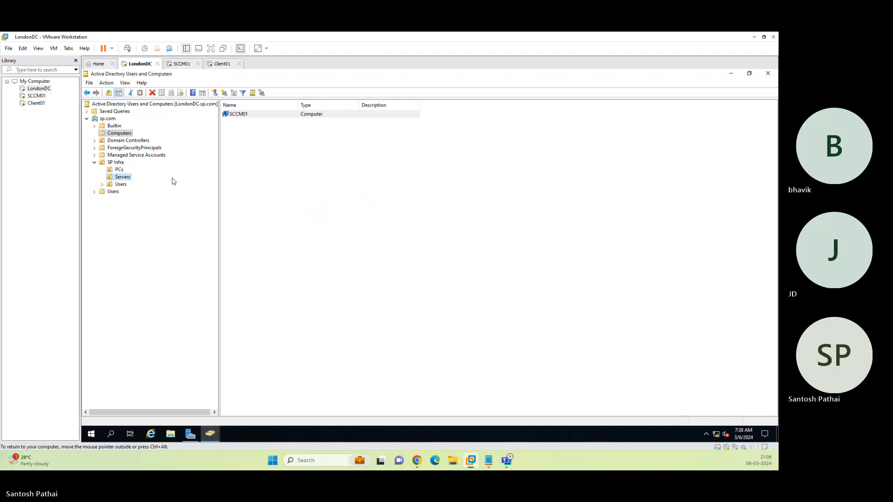
click(122, 186)
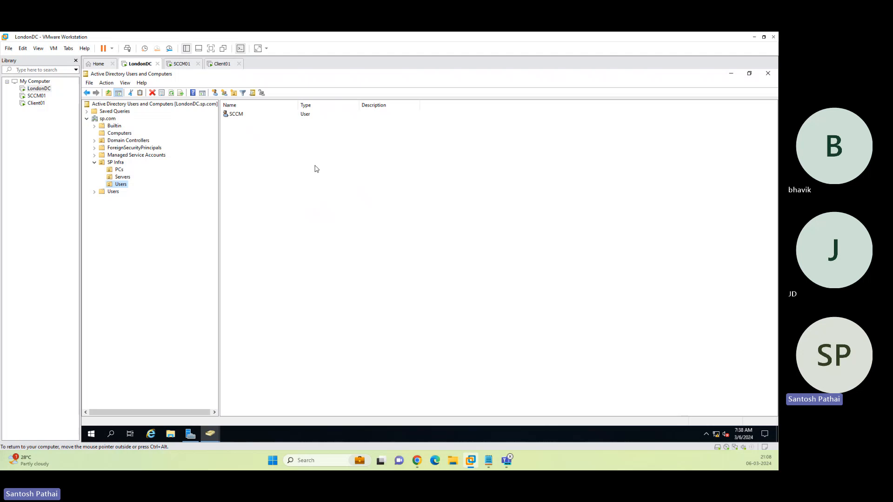
click(118, 171)
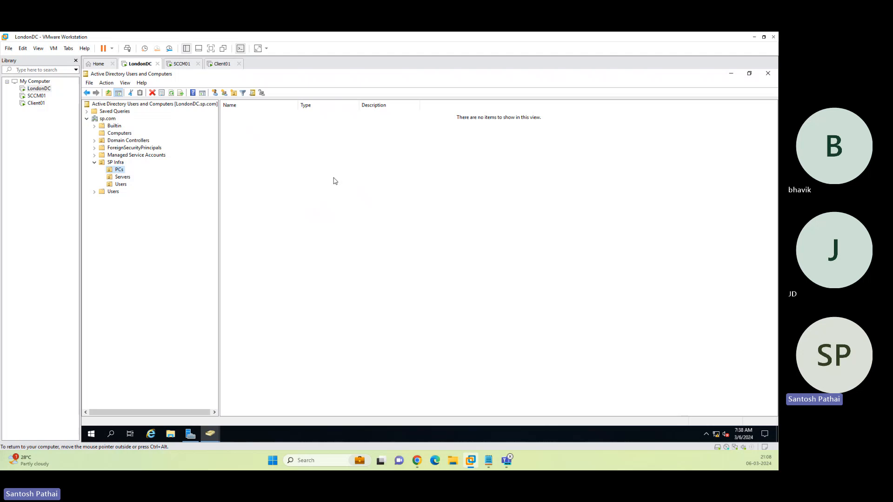
Create computer account Client02 in the PCs OU and review its group memberships.
right_click(119, 171)
mouse_move(143, 205)
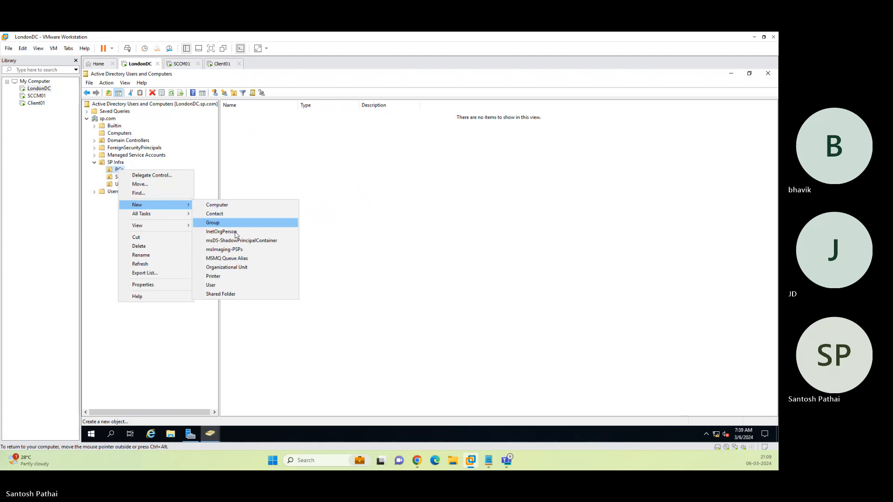
click(228, 205)
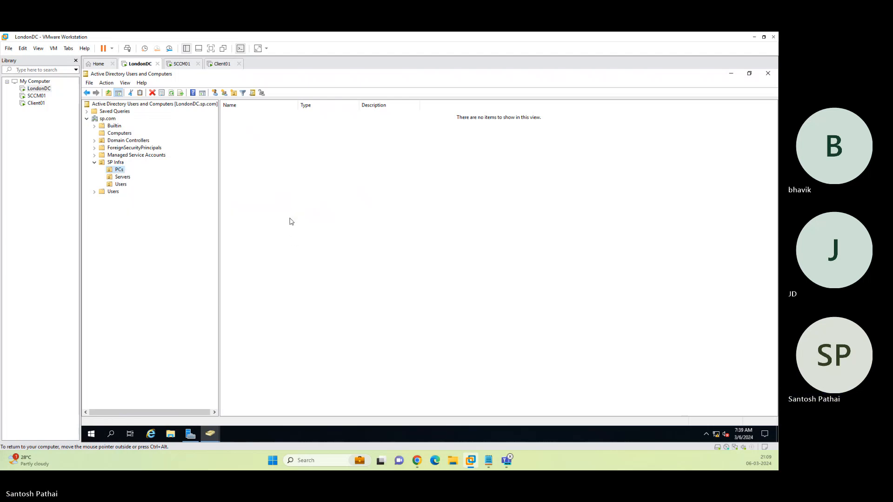
text(Client02)
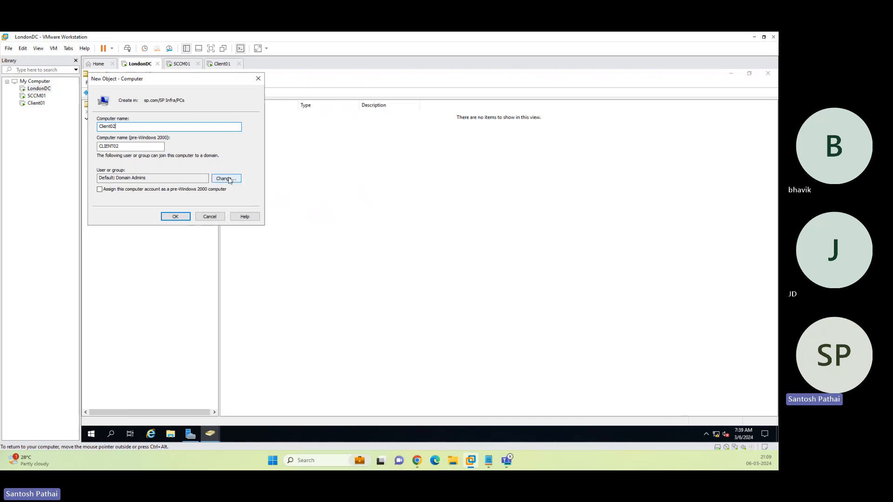
click(178, 216)
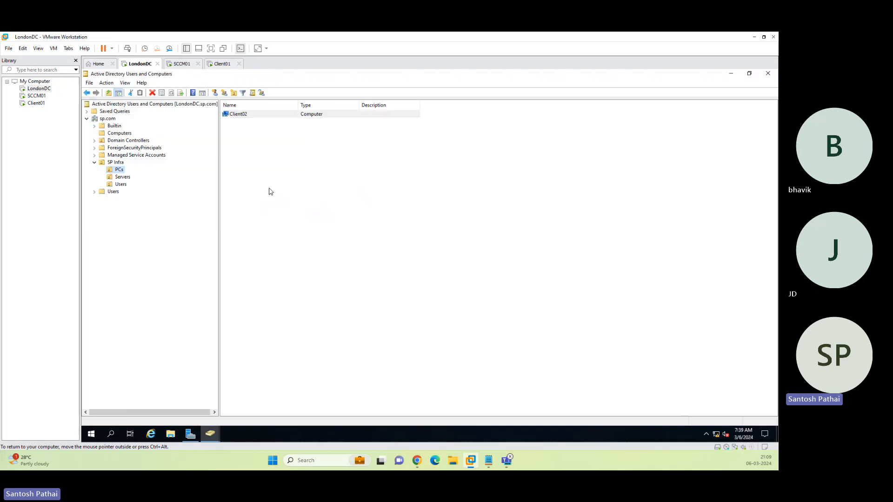
double_click(240, 114)
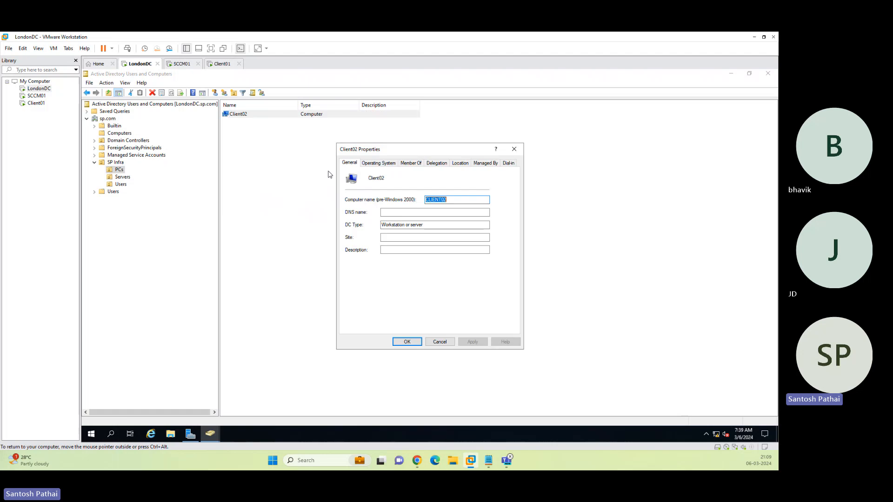
click(414, 163)
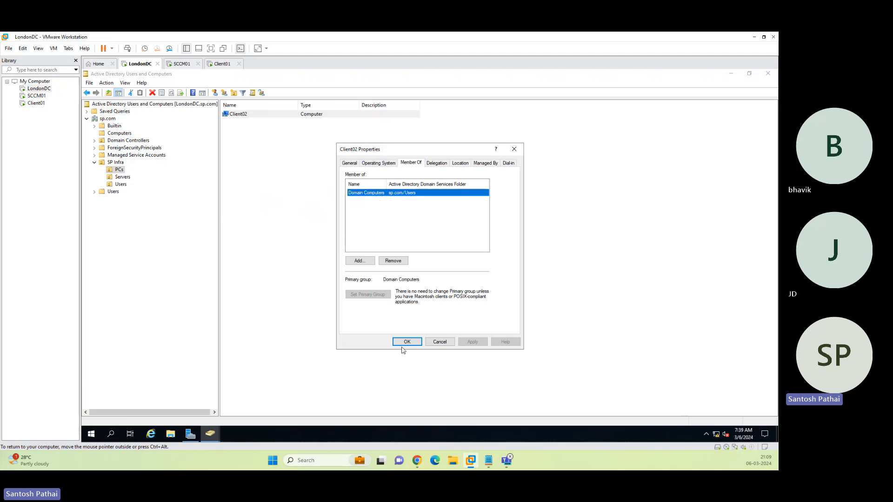
click(440, 342)
Create computer account Client03 in the PCs OU, then bring up the Client01 VM.
right_click(296, 212)
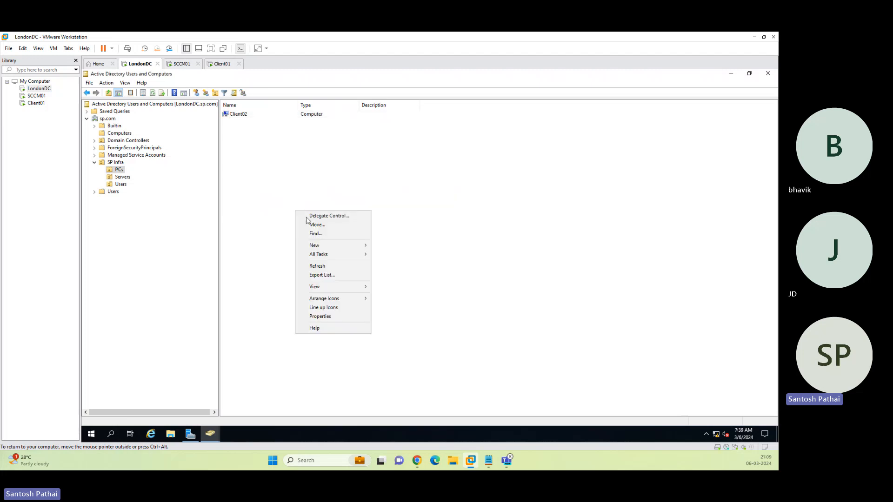
mouse_move(320, 243)
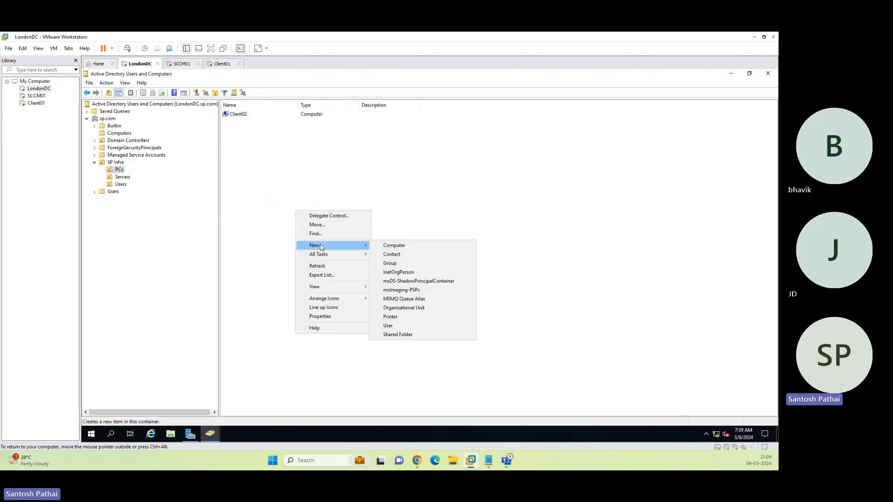
click(408, 246)
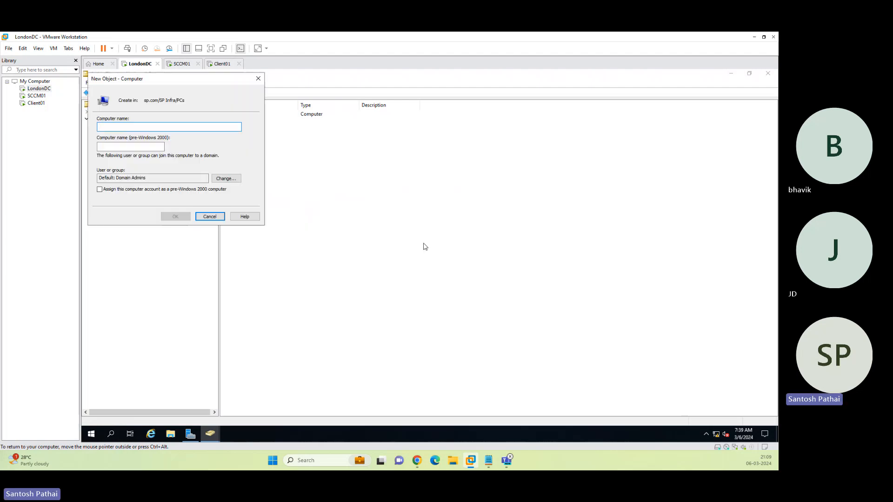
text(Client03)
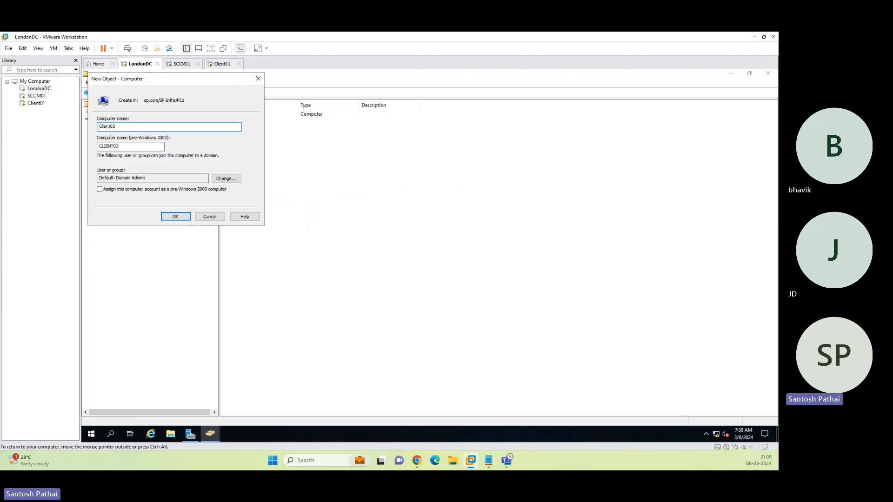
click(178, 219)
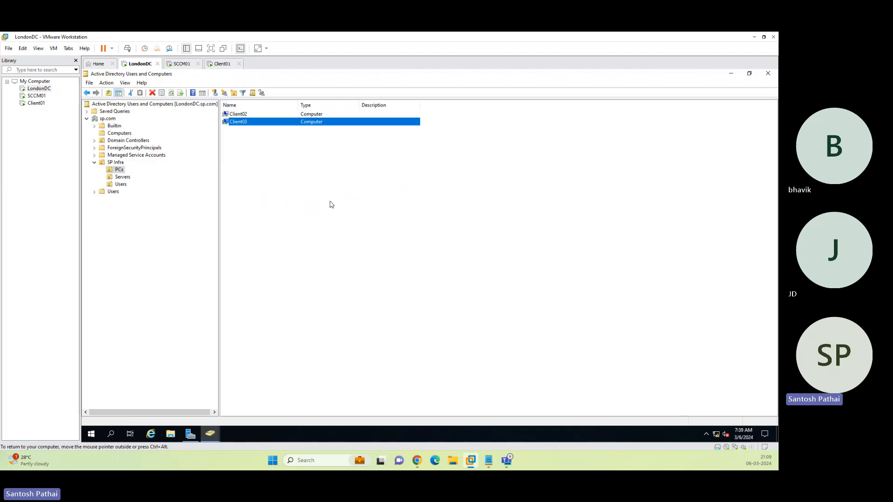
click(248, 154)
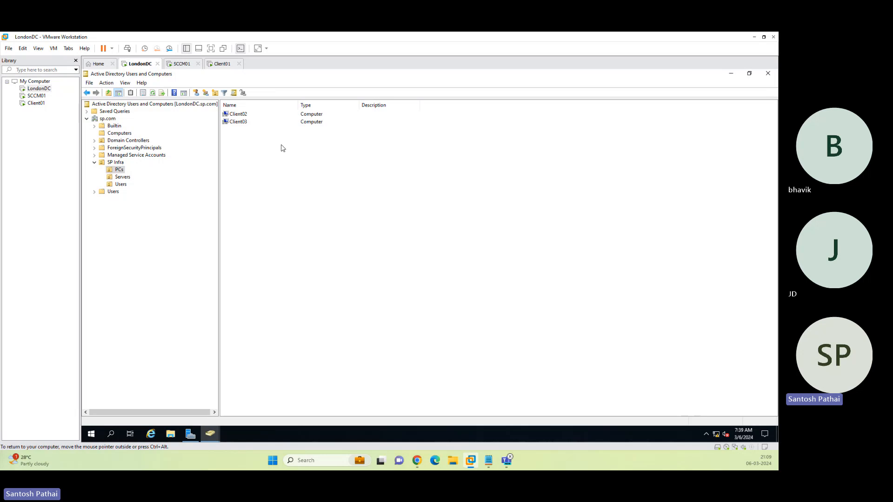
click(222, 65)
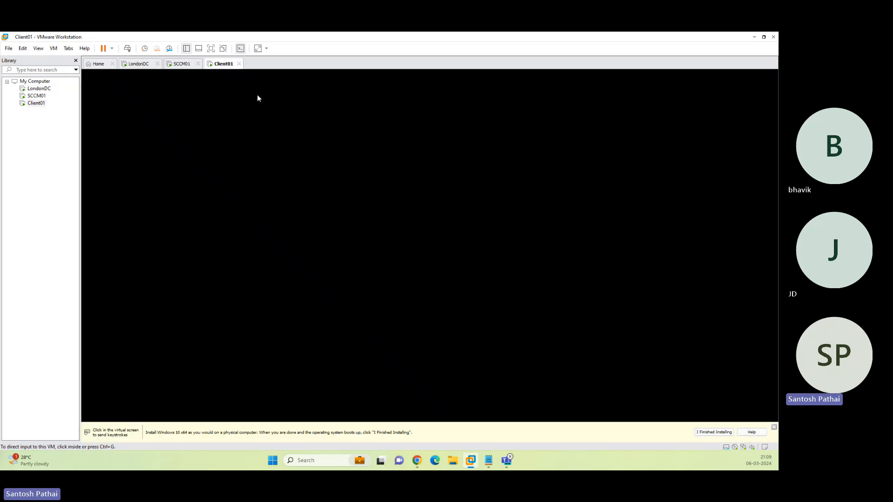
On LondonDC, create a new user in SP Infra Users whose password never expires and cannot be changed.
click(138, 64)
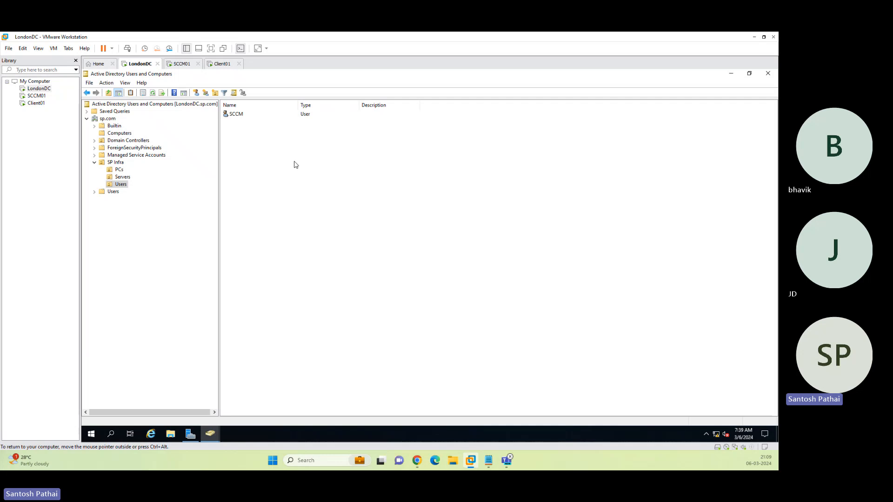
right_click(294, 162)
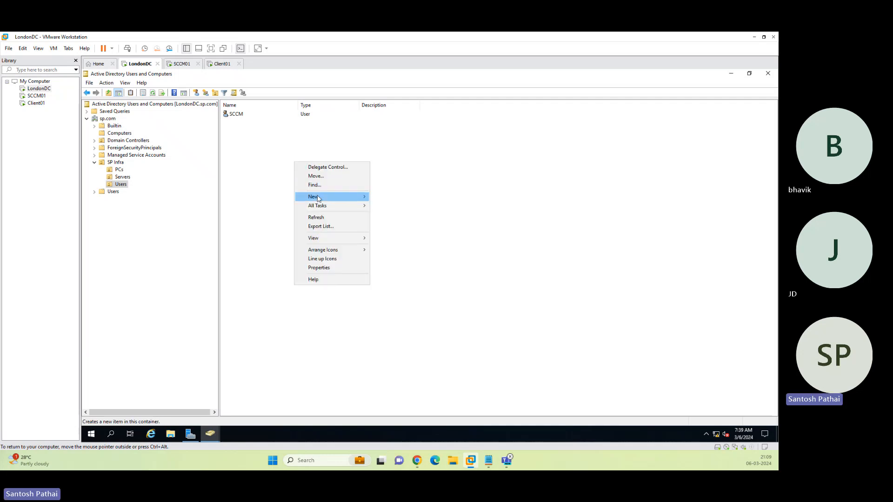
mouse_move(364, 198)
click(390, 278)
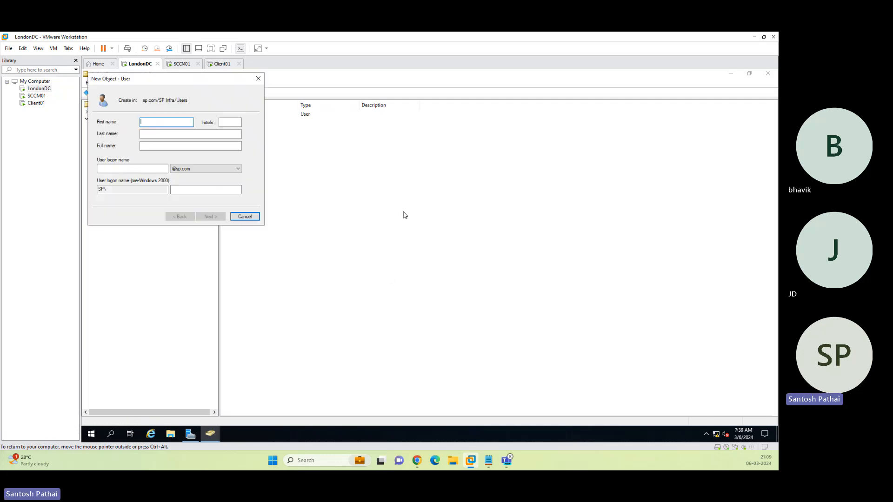
text(Jag)
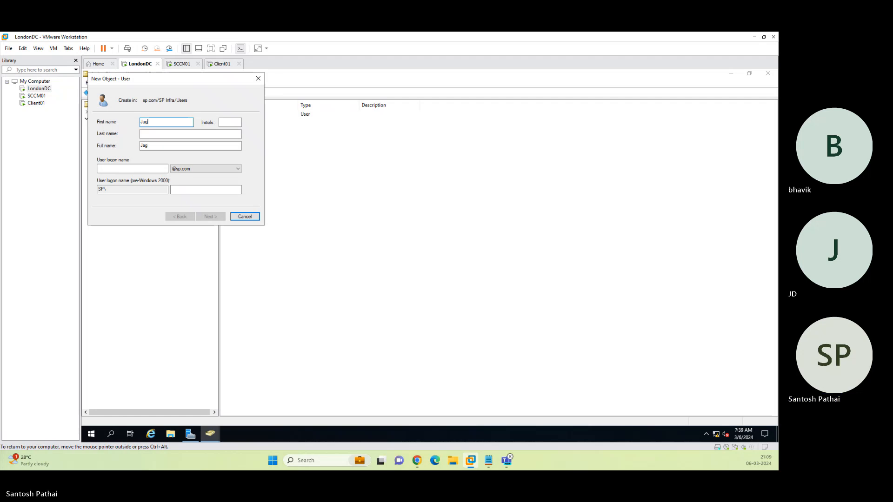
key(Tab)
key(Tab)
key(Tab)
key(Tab)
text(jagidhs)
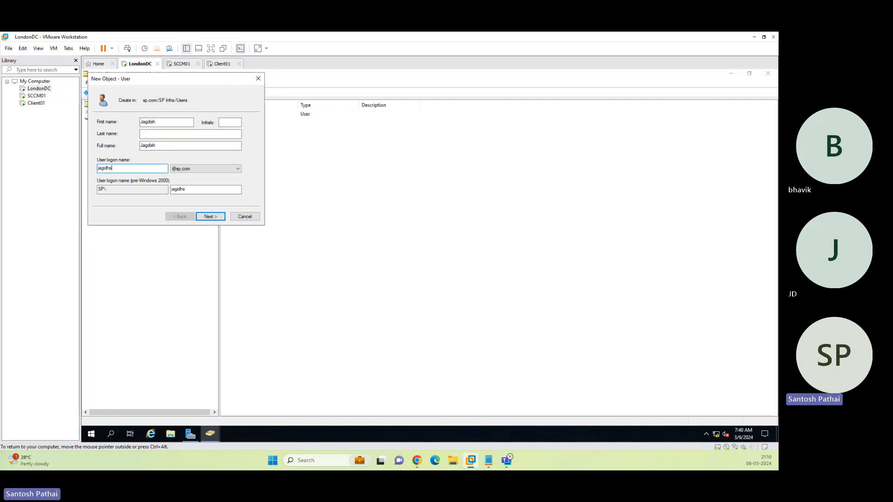
key(ctrl+a)
key(Return)
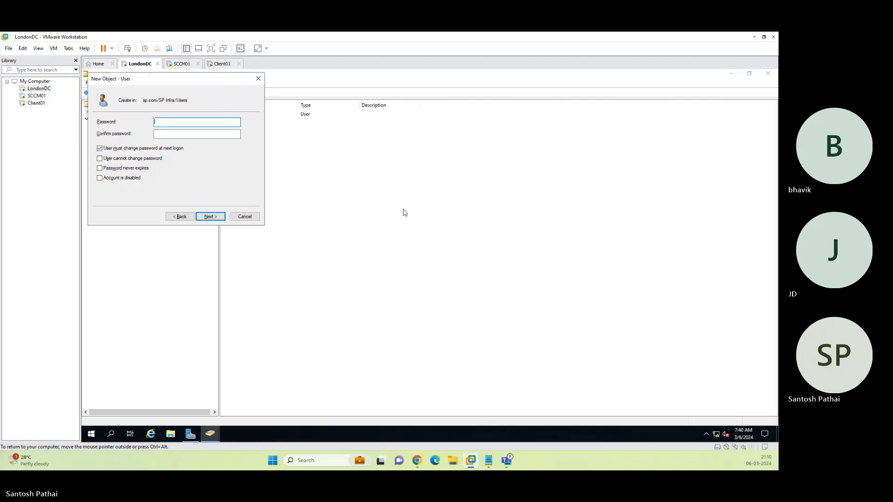
text(*********)
key(Tab)
text(*******)
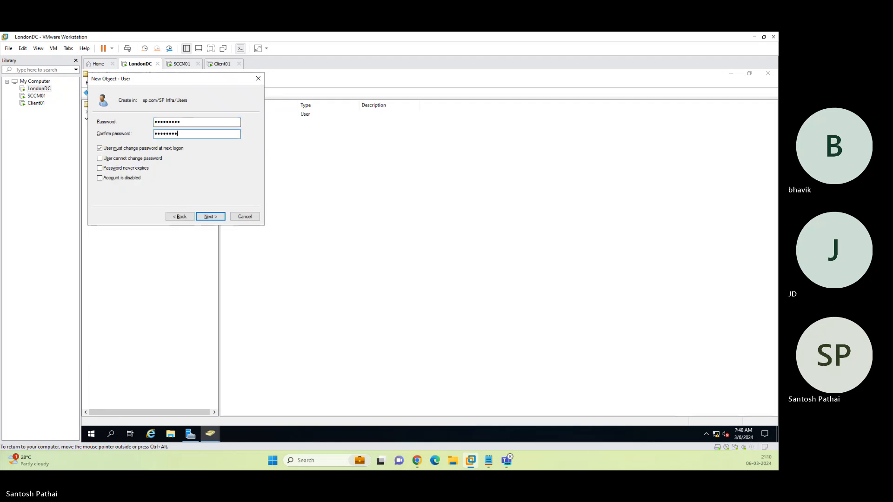
text(**)
key(Tab)
key(space)
key(Tab)
key(space)
key(Tab)
key(space)
key(Return)
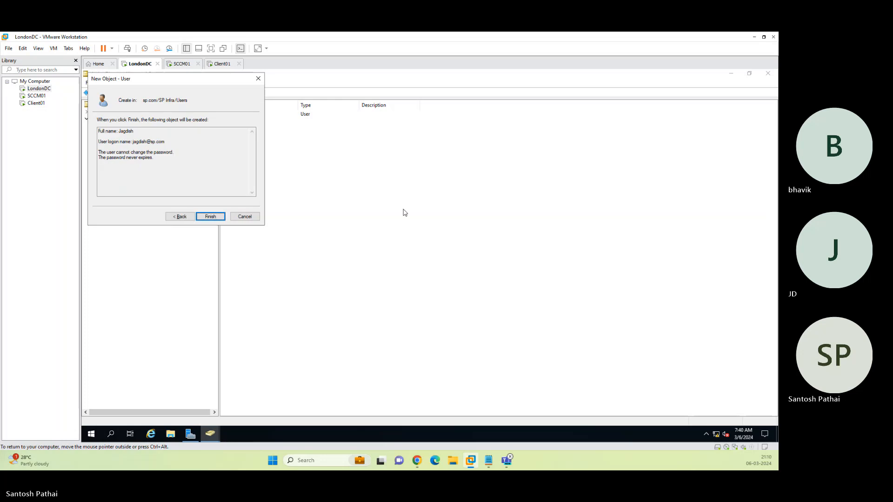
key(Return)
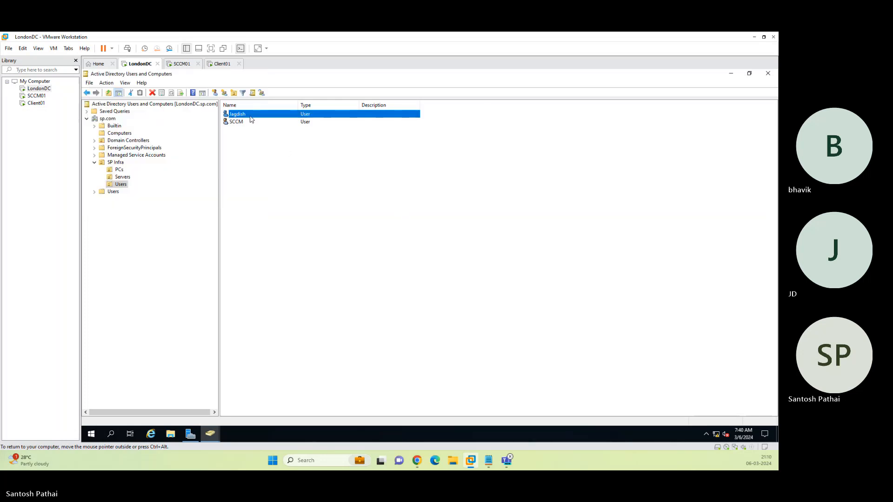
Copy that user into a second account, entering the new user's first name and a password.
right_click(251, 116)
click(272, 121)
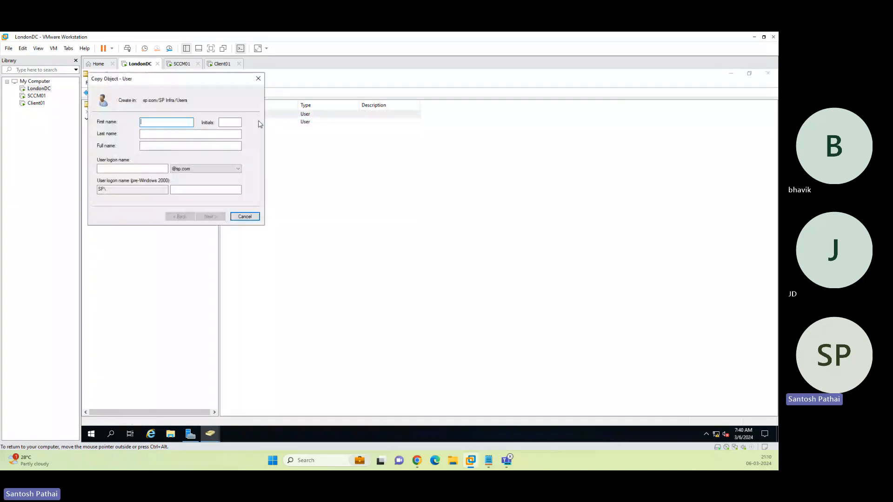
text(Bhavik)
key(Tab)
key(Tab)
key(Tab)
key(Tab)
text(Bhavik)
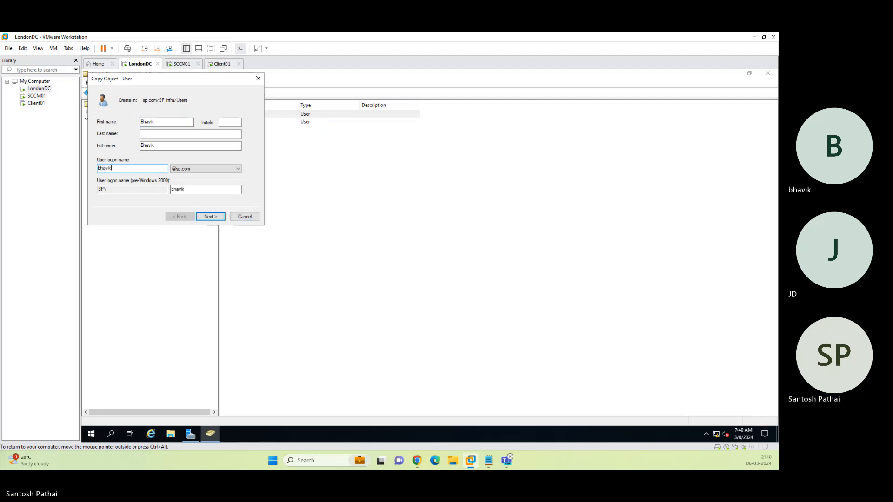
key(Return)
text(1234)
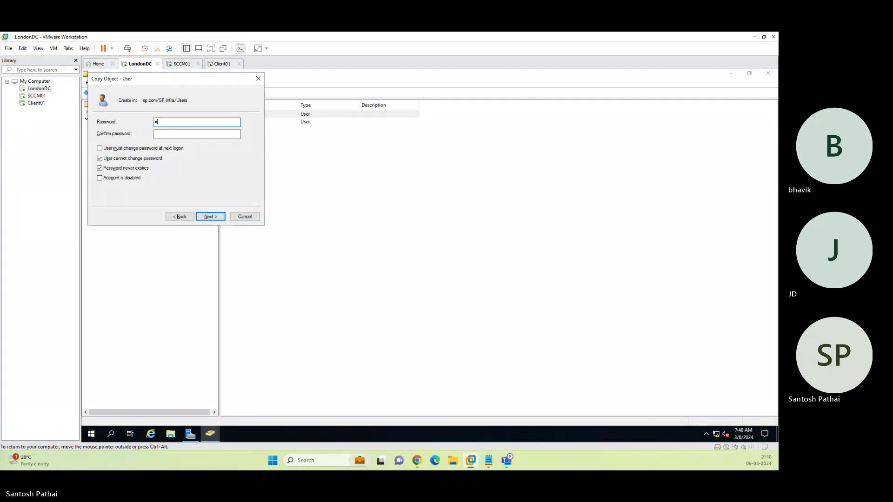
text(56789)
key(Tab)
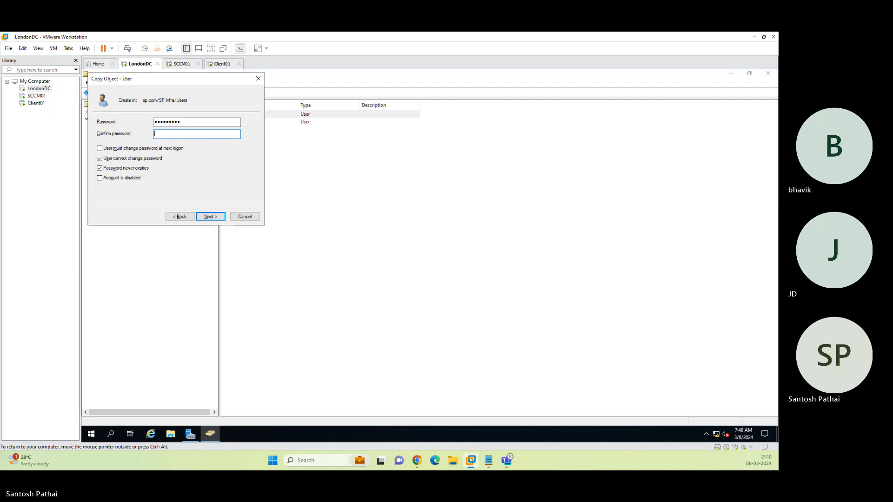
text(123456789)
key(Tab)
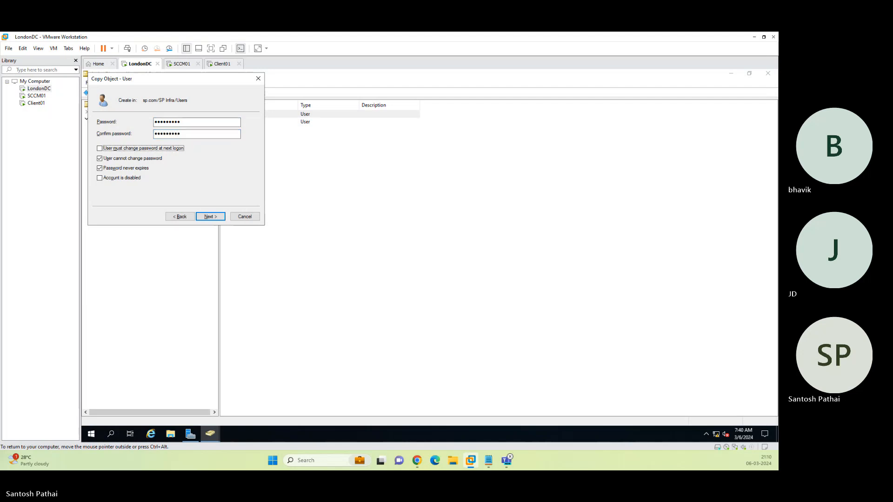
key(Return)
key(Return)
key(Return)
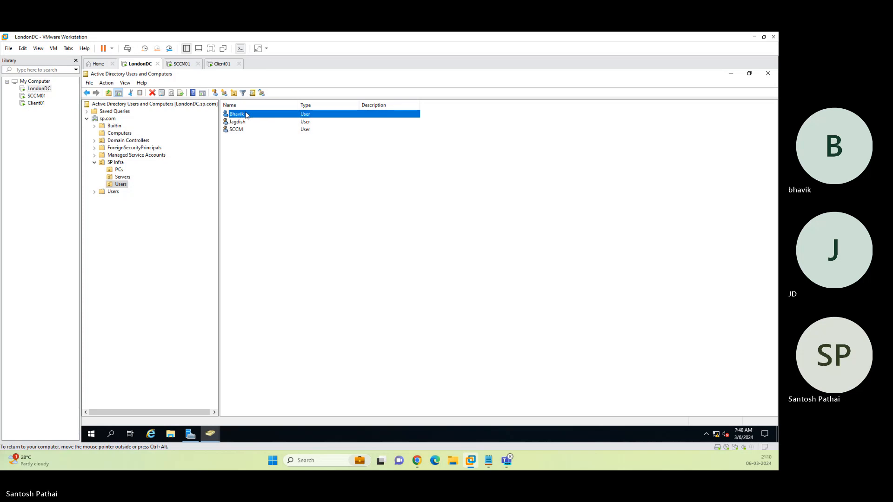
Copy the second user into a third account with its name, logon name and password.
click(259, 119)
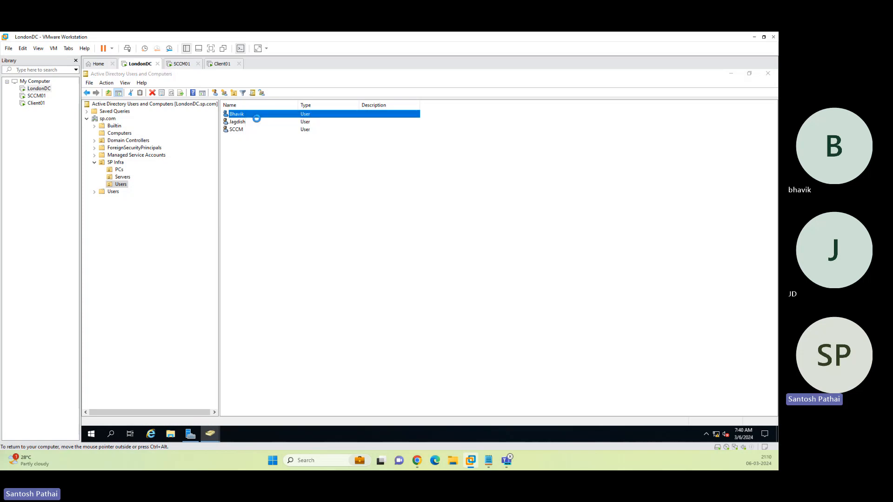
text(K)
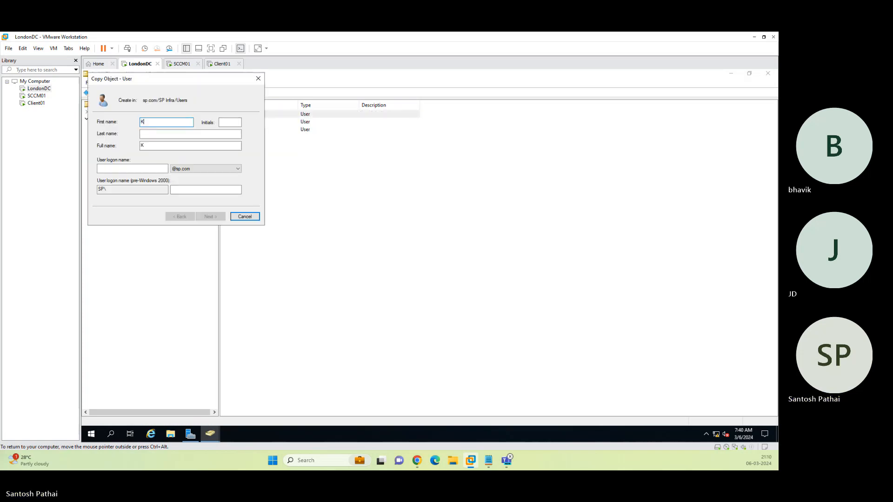
text(uldeep)
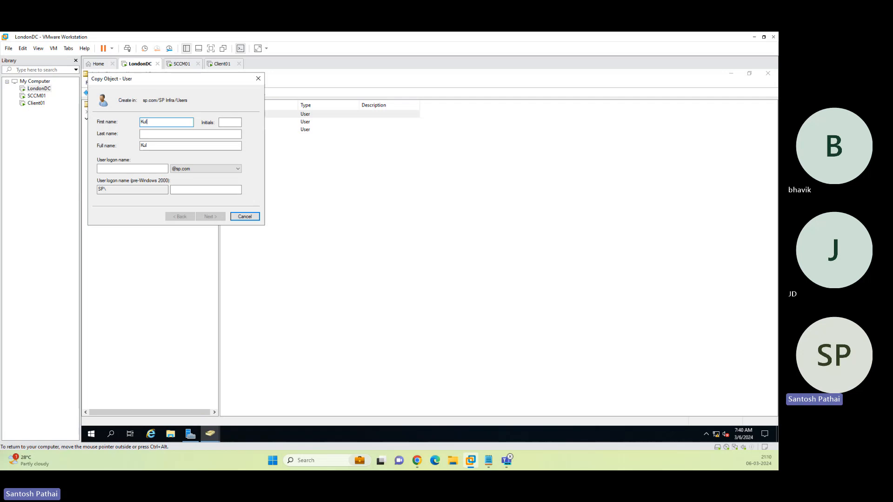
key(Tab)
key(Tab)
key(Tab)
key(Tab)
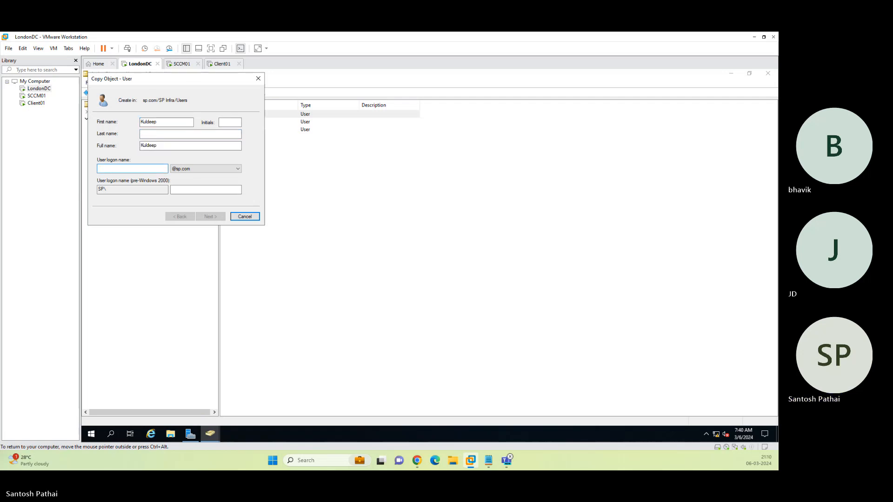
text(kuldeep)
key(Return)
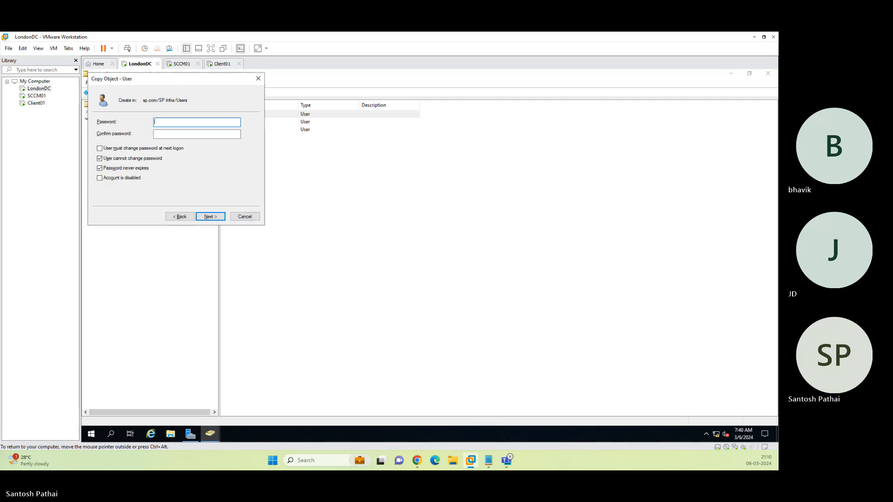
text(*********)
key(Tab)
text(********)
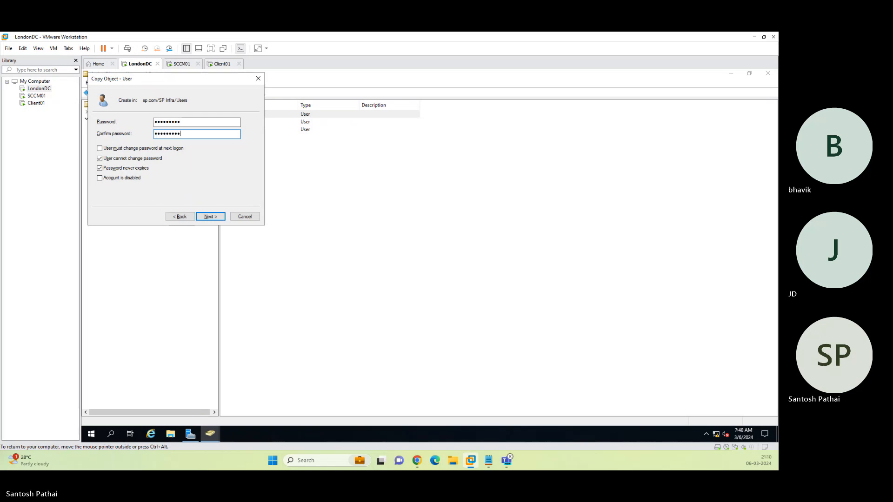
text(*)
key(Return)
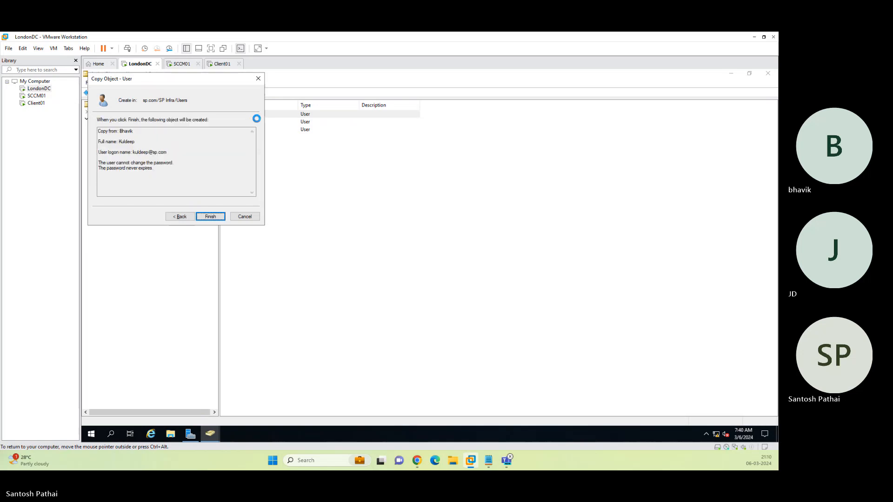
key(Return)
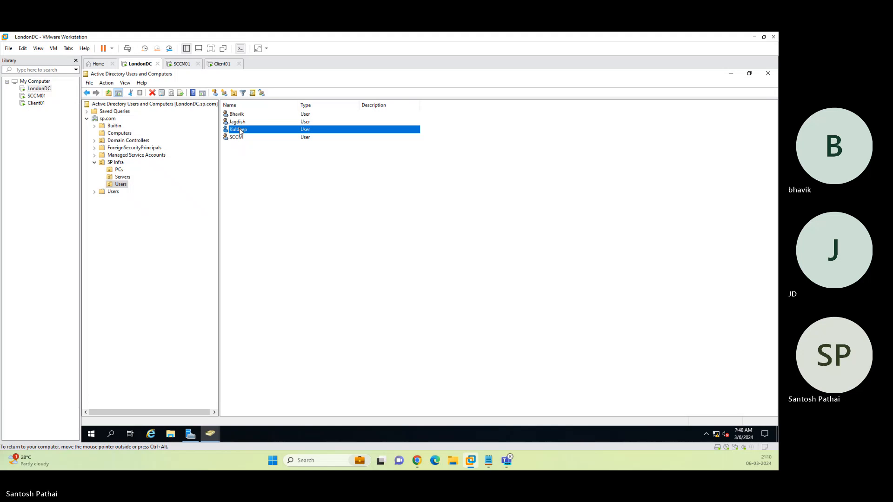
Copy the newest user into a fourth account, setting its name, logon name and password.
right_click(240, 131)
click(253, 137)
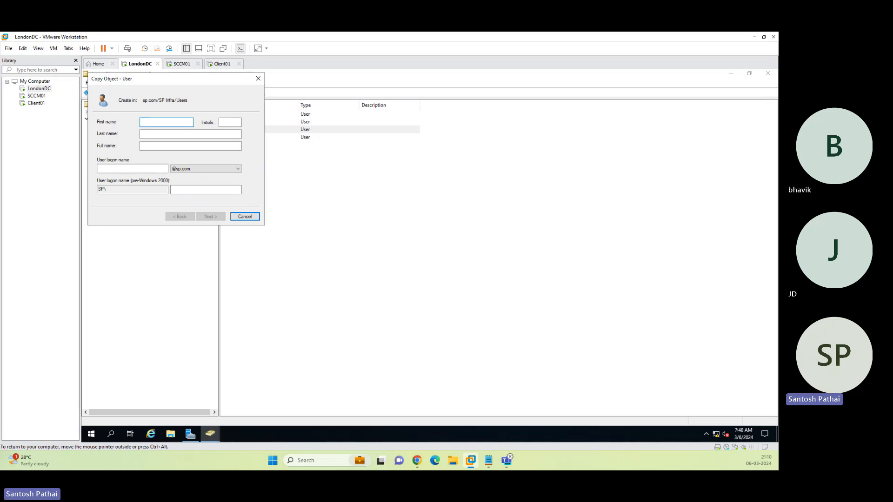
text(nk)
key(Tab)
key(Tab)
key(Tab)
key(Tab)
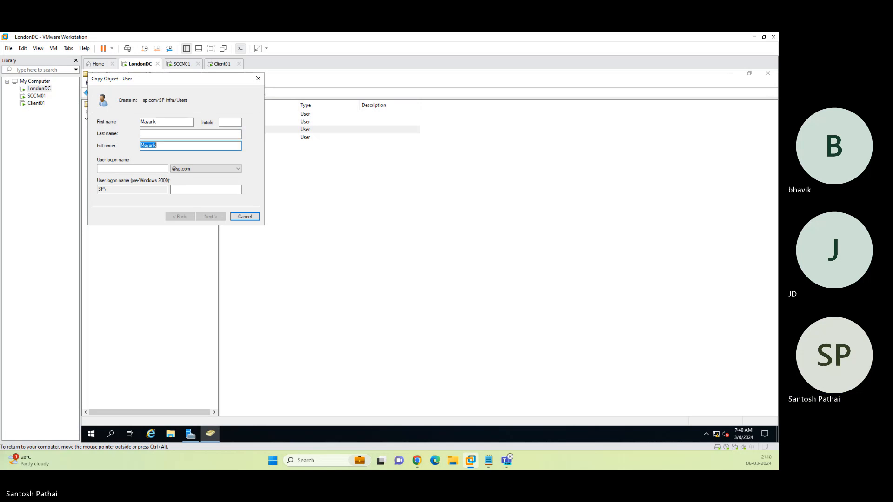
text(mayank)
key(Return)
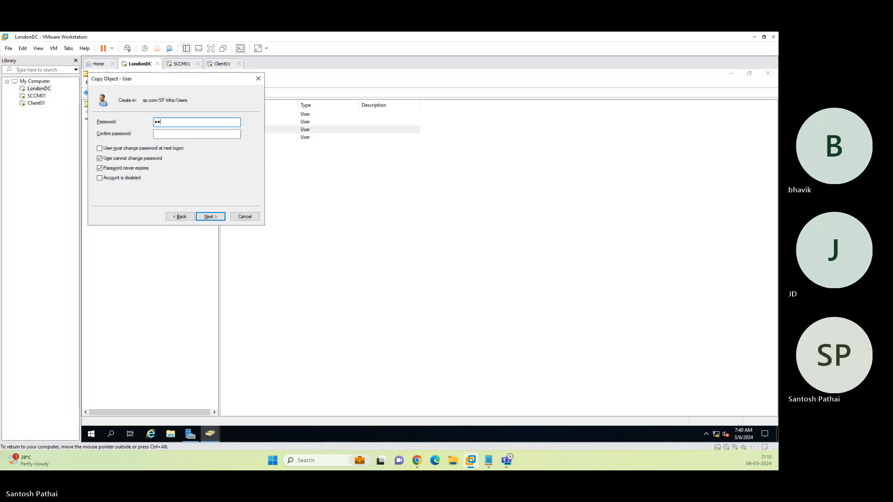
text(•••••••••)
key(Tab)
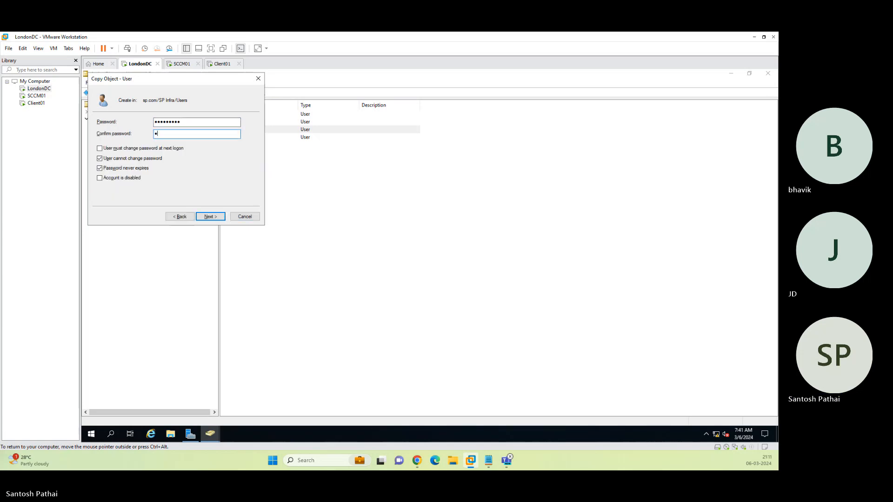
text(•••••••••)
key(Return)
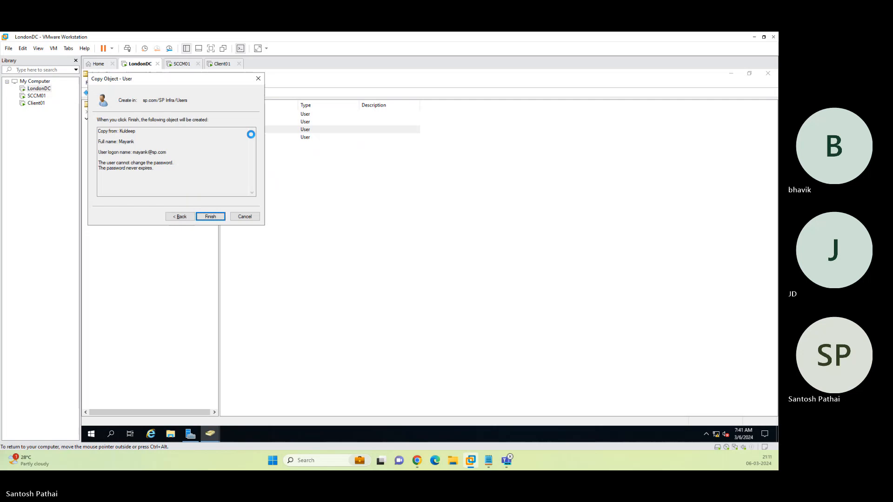
key(Return)
Copy that new user into a fifth account with its own name, logon name and password.
right_click(267, 170)
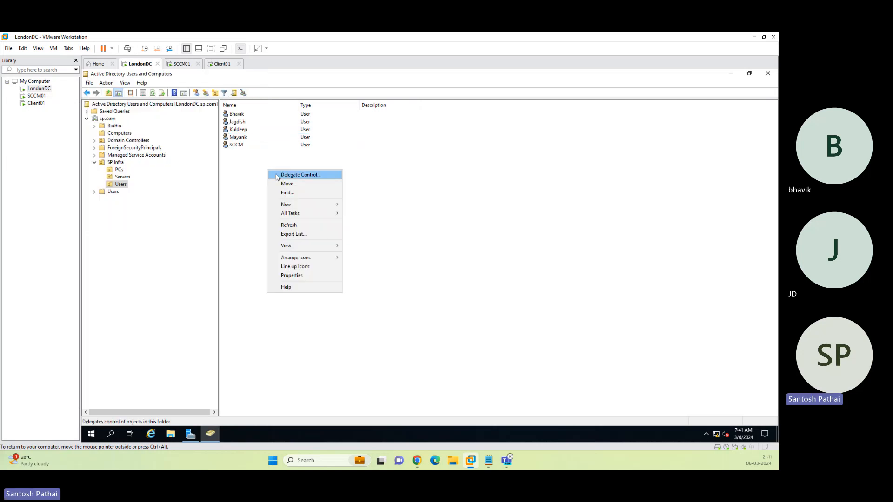
right_click(240, 137)
click(253, 140)
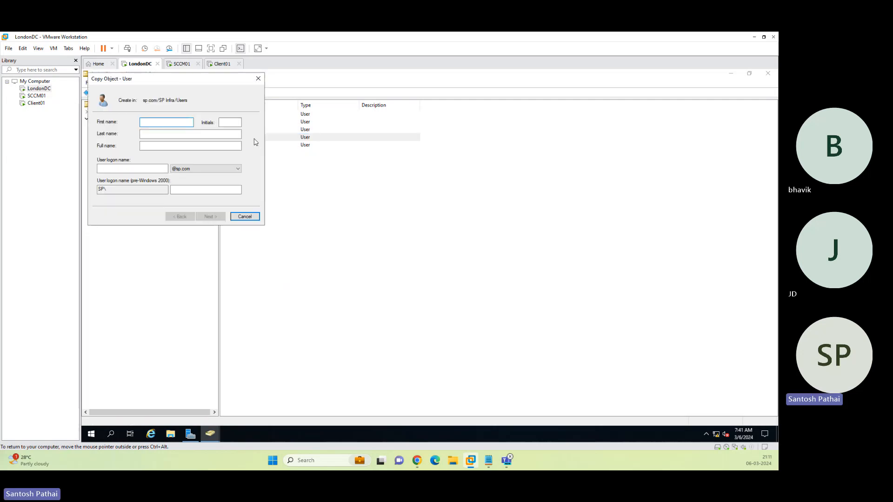
text(Yash)
key(Tab)
key(Tab)
key(Tab)
key(Tab)
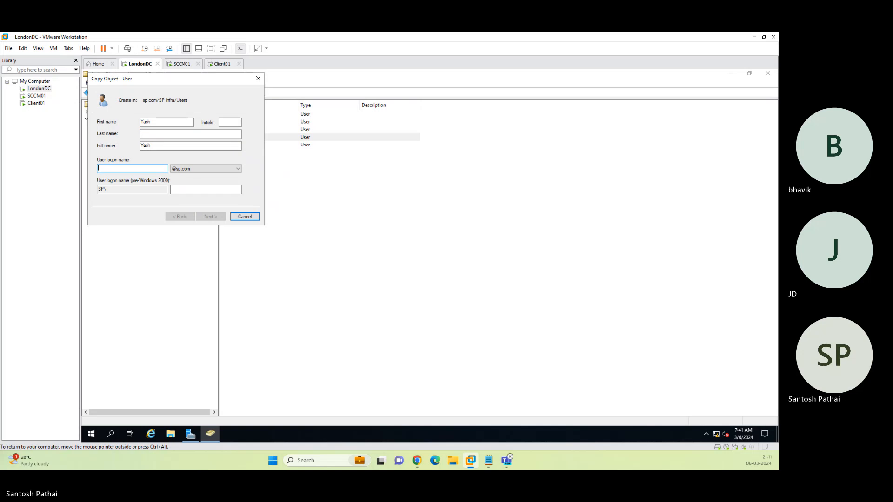
text(yash)
key(Return)
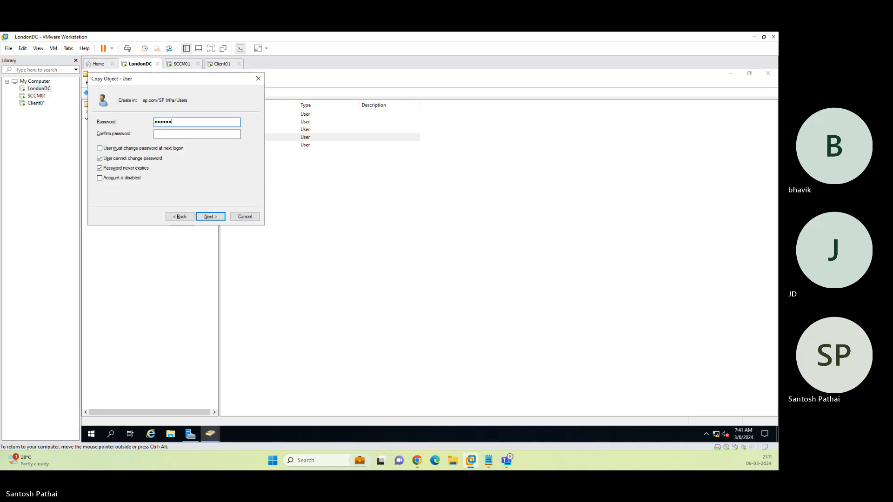
text(•••••••••)
key(Tab)
text(•••••••••)
key(Return)
key(Return)
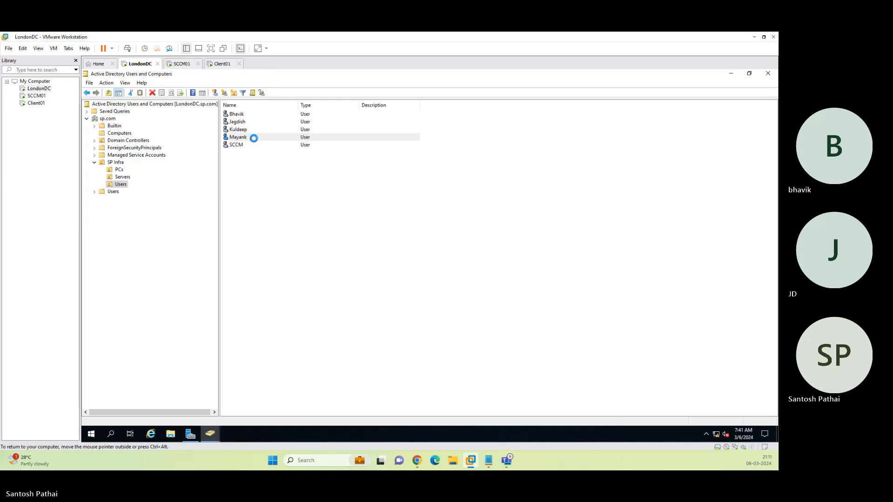
Create the Finance global security group in the SP Infra Users OU.
right_click(315, 200)
mouse_move(325, 237)
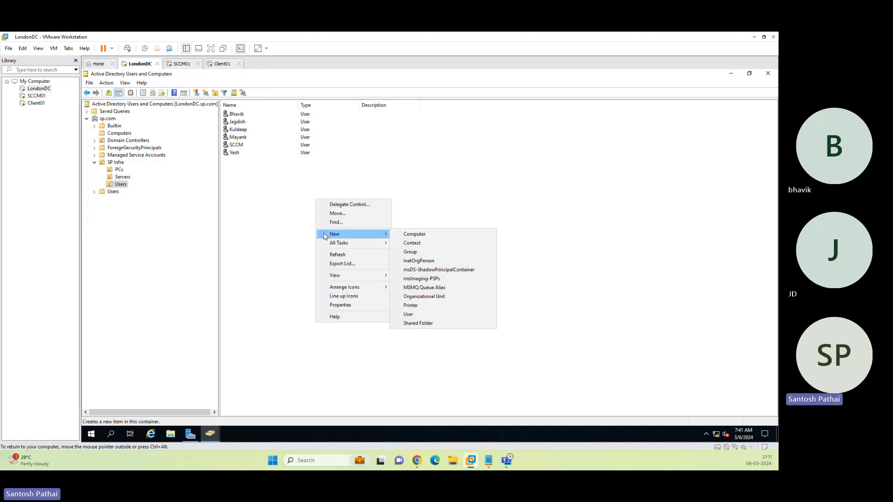
click(412, 252)
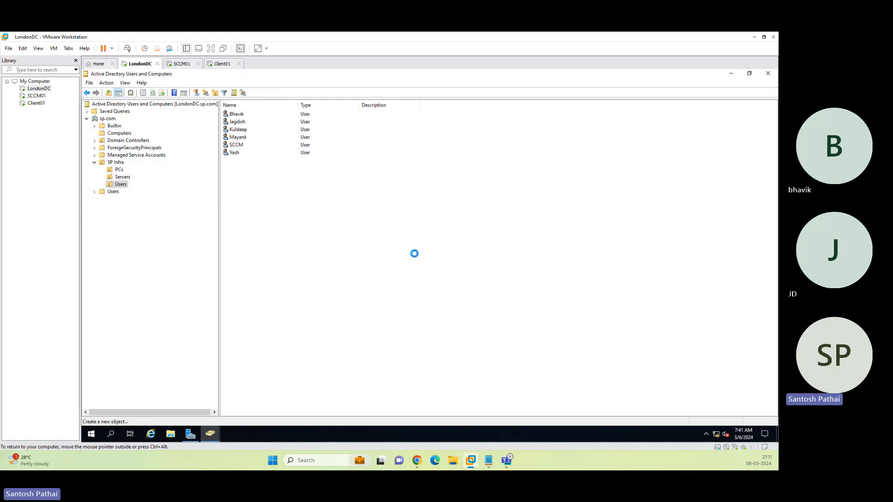
text(Finance)
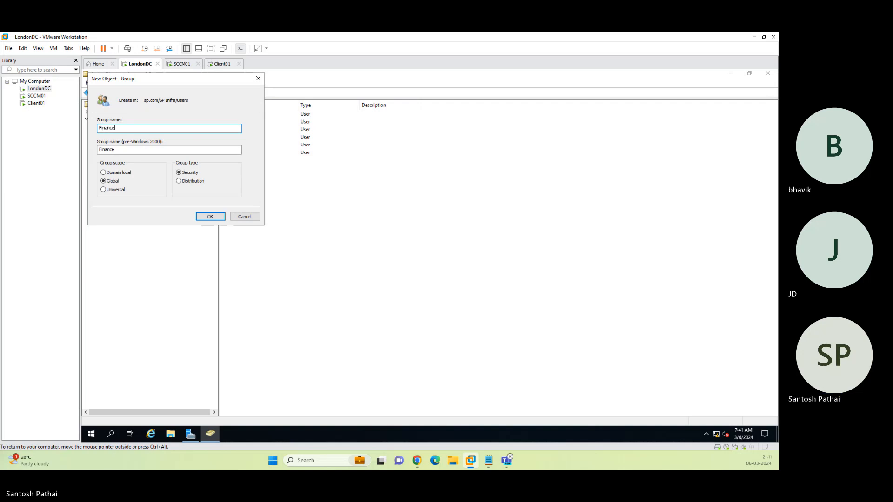
key(Return)
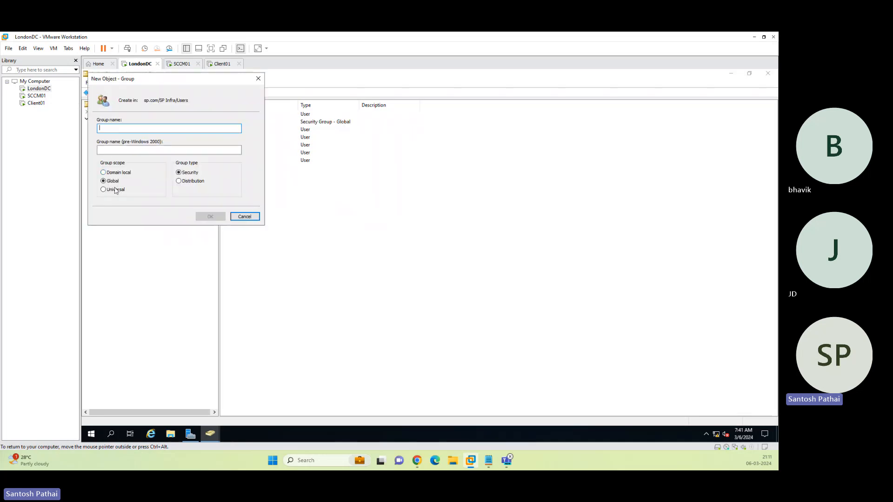
Create the Marketing security group with Universal scope.
click(103, 190)
click(141, 128)
text(Marketing)
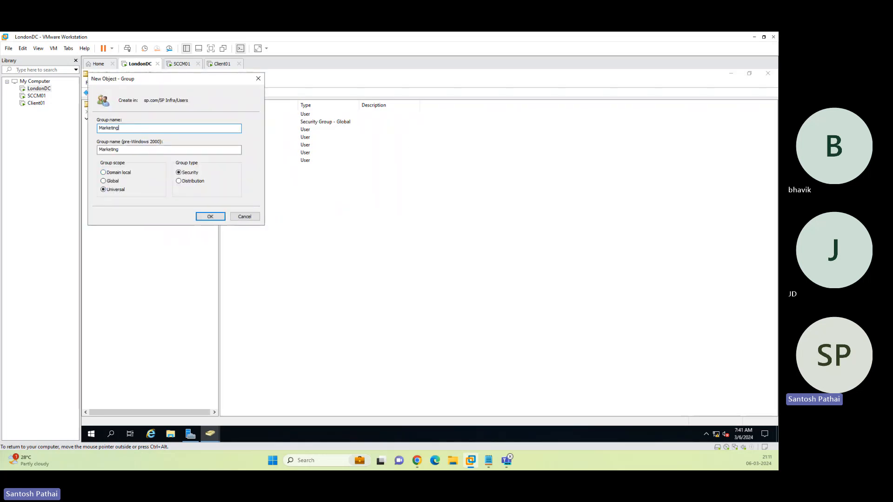
key(Return)
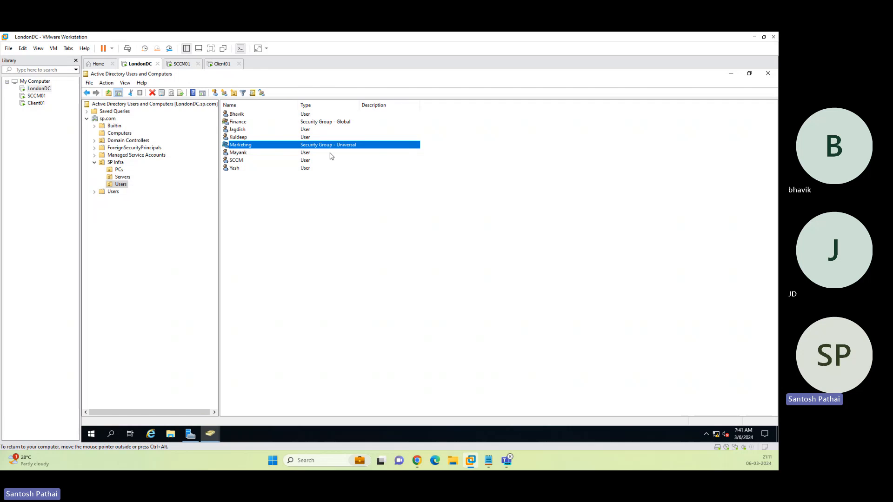
Add the two newest users to the Marketing group.
ctrl+click(236, 168)
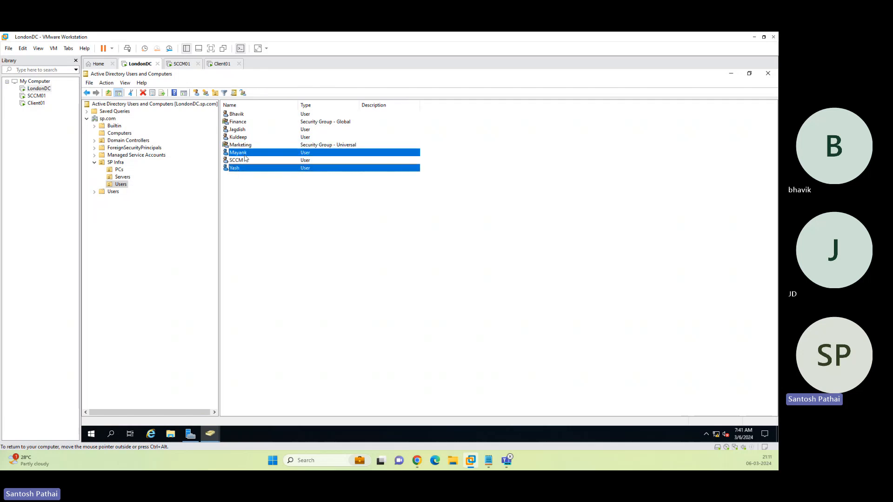
right_click(244, 154)
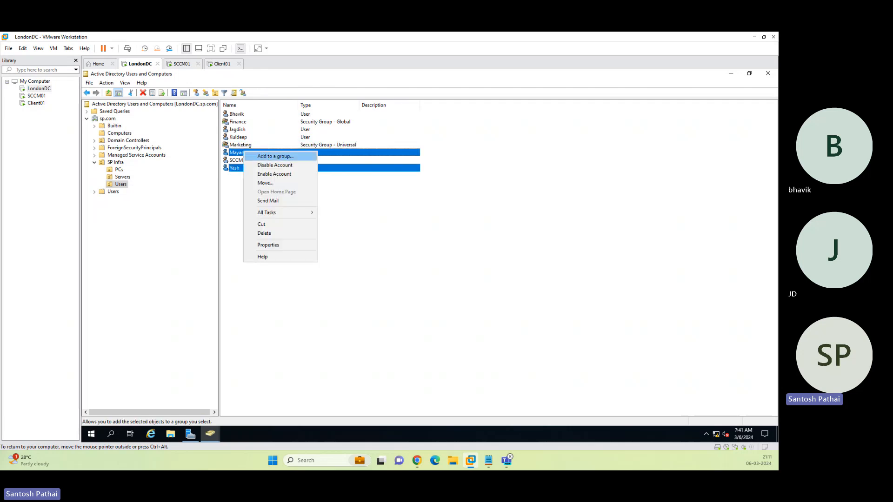
click(257, 158)
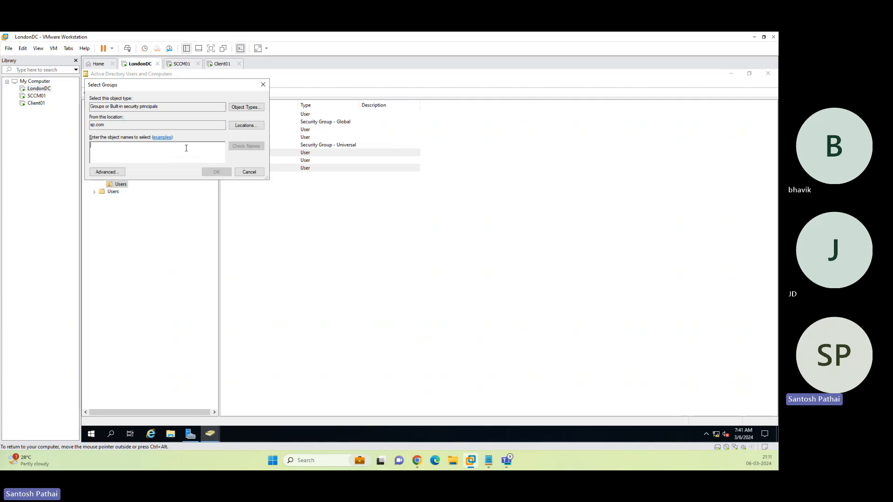
text(marketing)
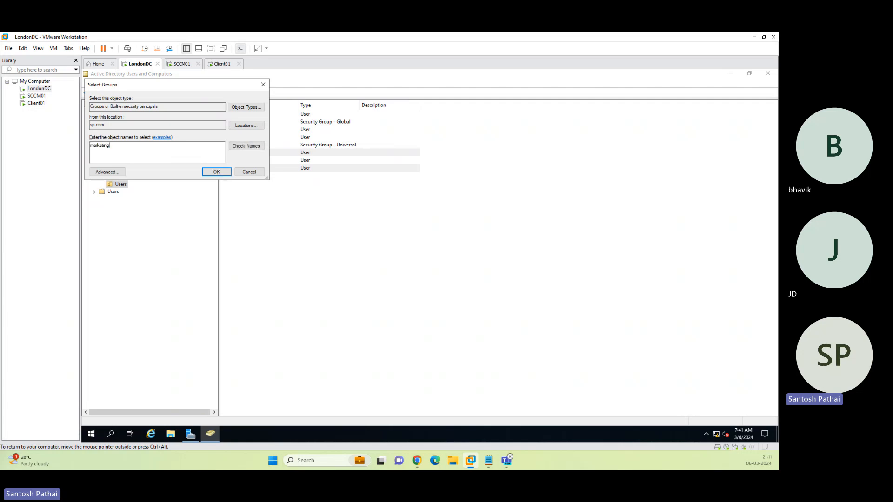
click(217, 172)
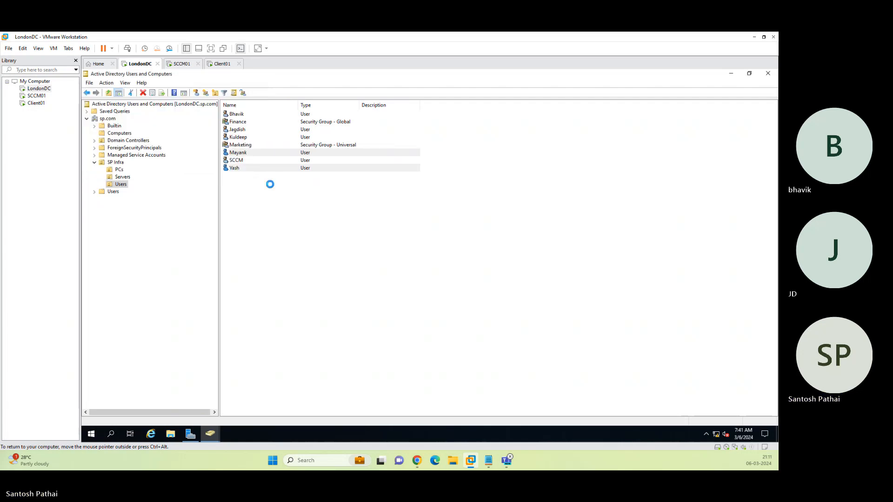
click(491, 282)
Add three other users to the Finance group.
click(244, 137)
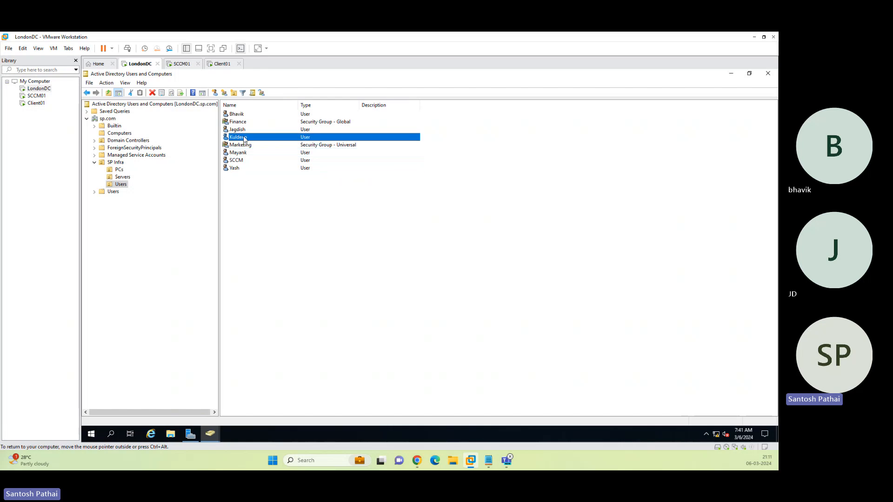
ctrl+click(239, 130)
ctrl+click(238, 116)
right_click(238, 115)
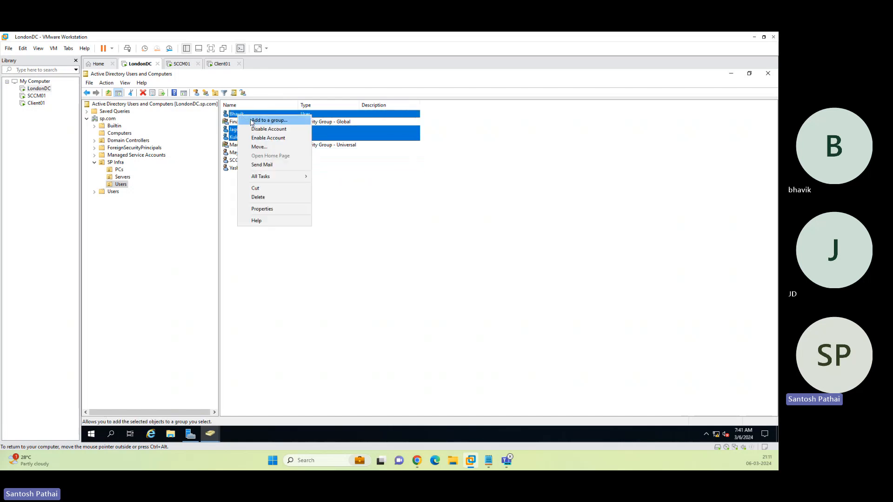
click(256, 121)
text(f)
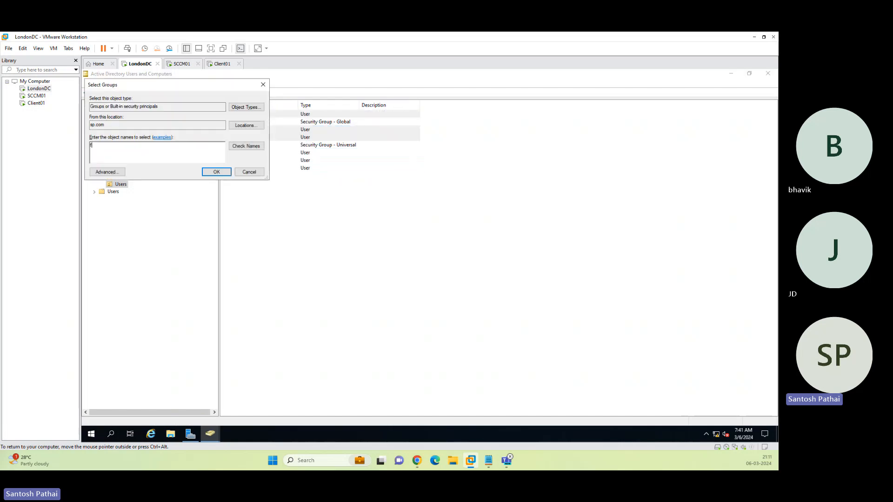
text(inance)
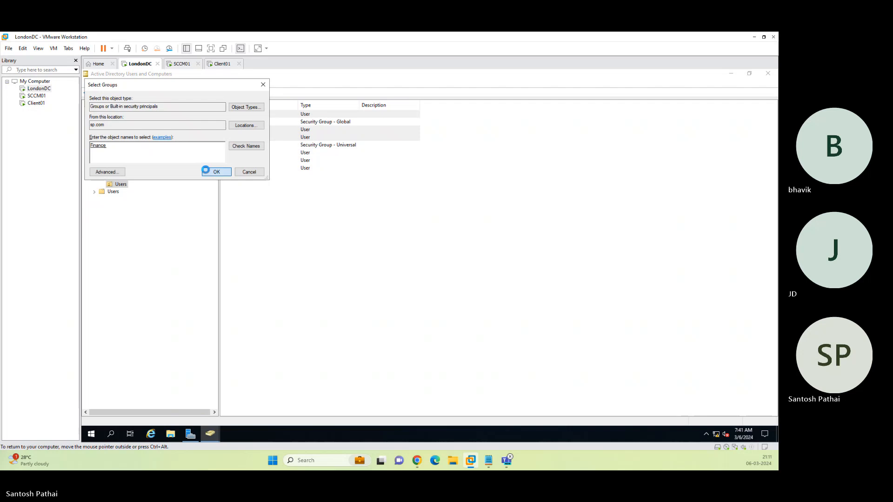
click(210, 172)
click(491, 281)
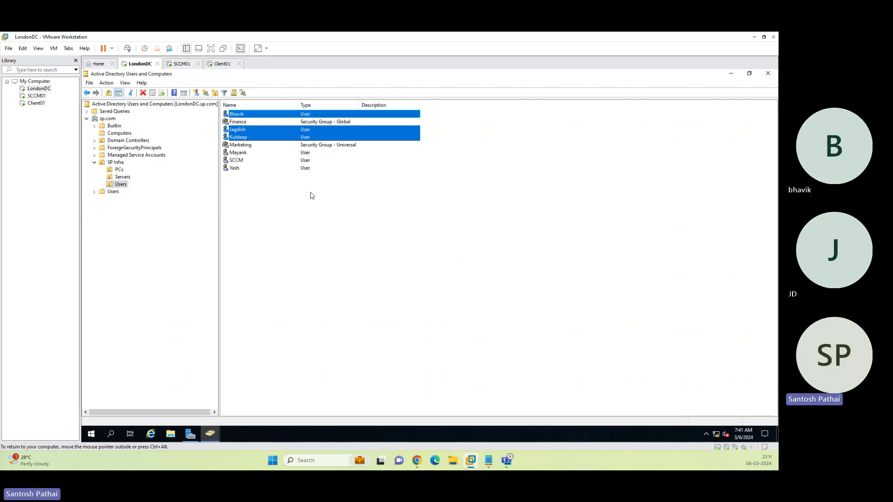
click(248, 173)
Check the Marketing and Finance members, then view Domain Controllers, which lists LONDONDC.
double_click(240, 145)
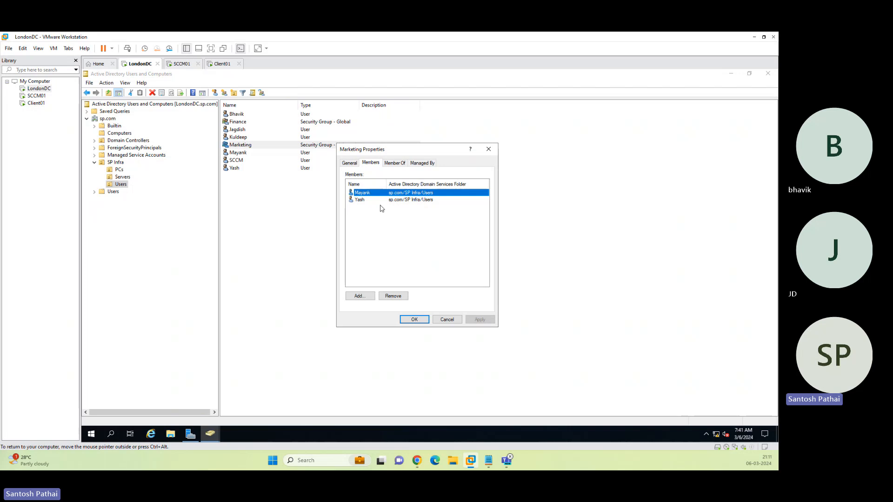
key(Escape)
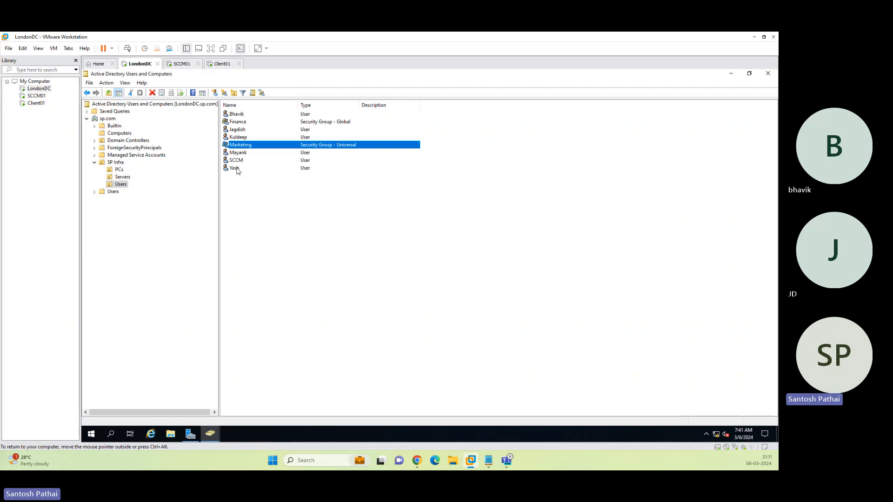
double_click(238, 121)
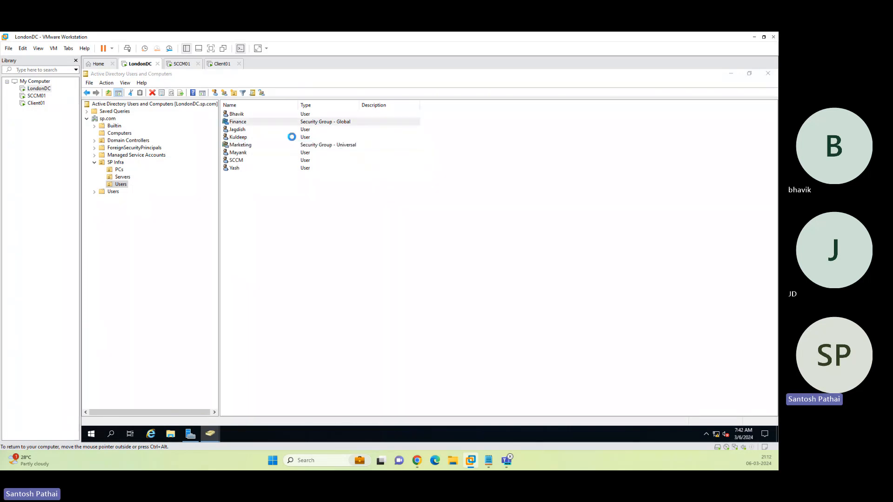
click(370, 164)
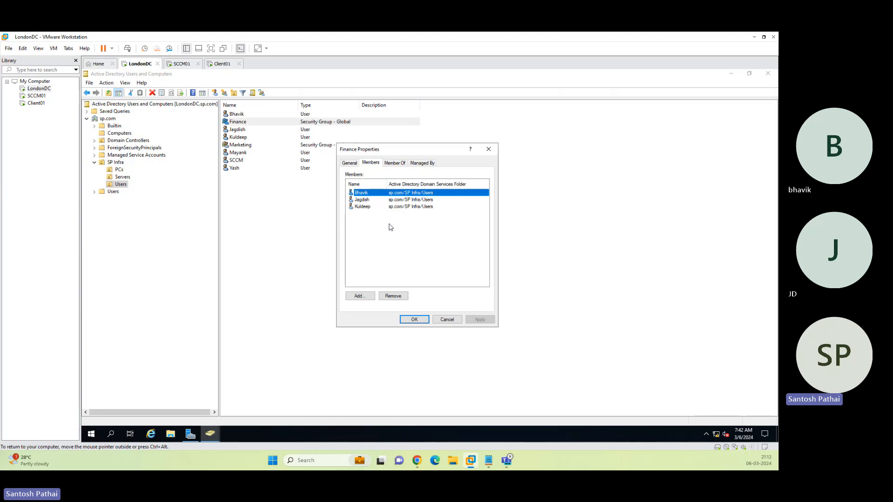
key(Escape)
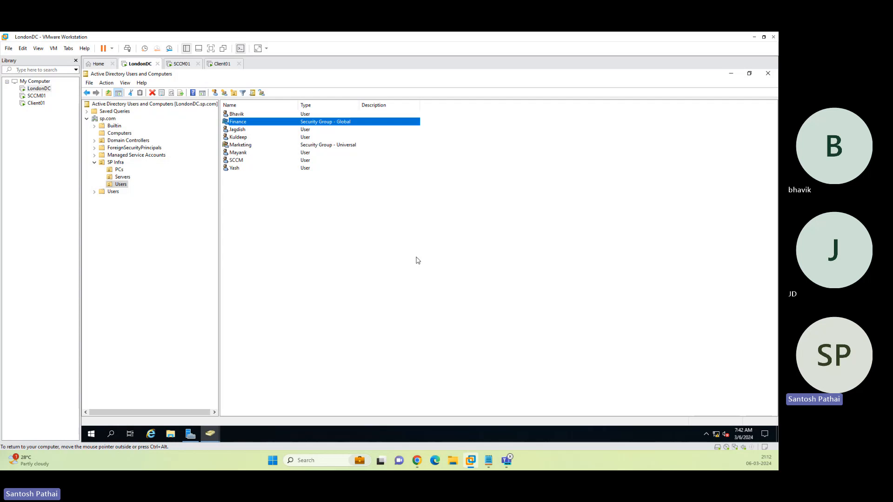
click(118, 141)
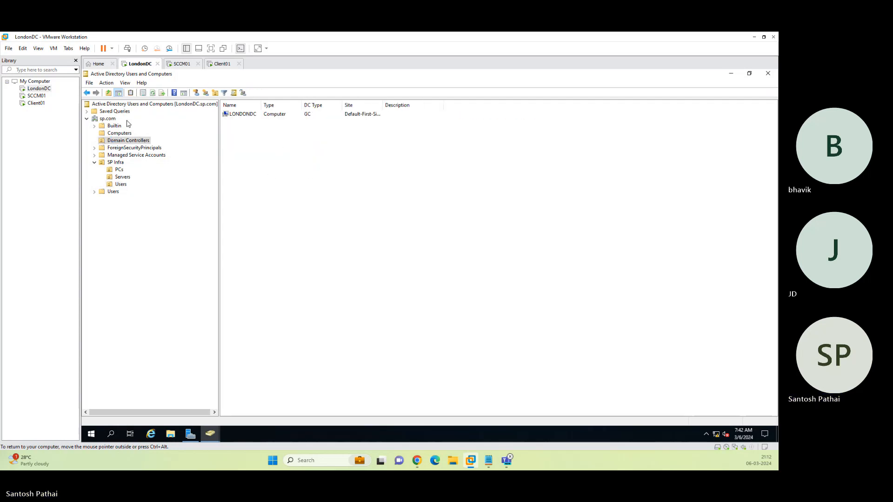
Launch Active Directory Sites and Services, maximized with a widened tree pane.
click(730, 73)
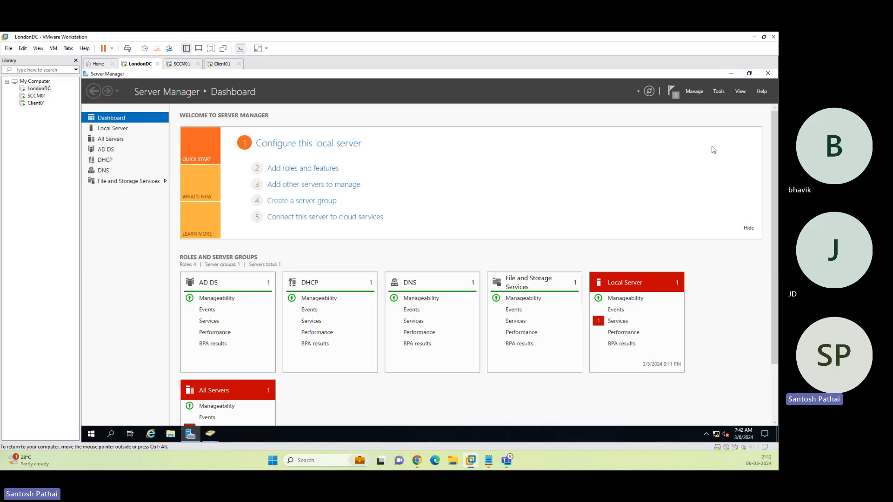
click(719, 92)
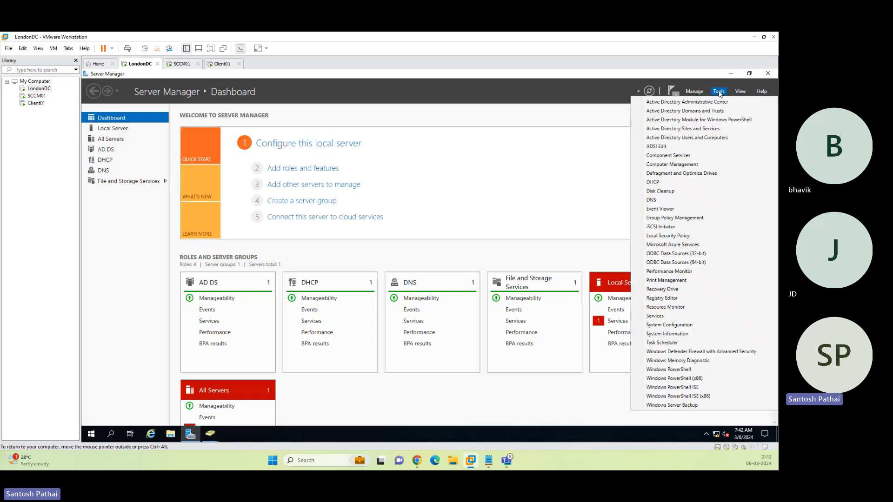
click(711, 129)
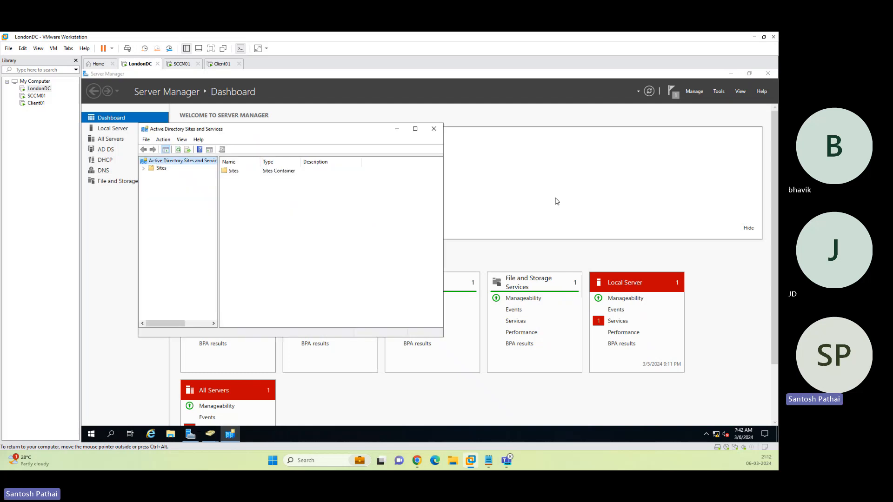
click(415, 129)
drag(162, 190, 236, 172)
Rename the Default-First-Site-Name site to London-Site.
click(86, 112)
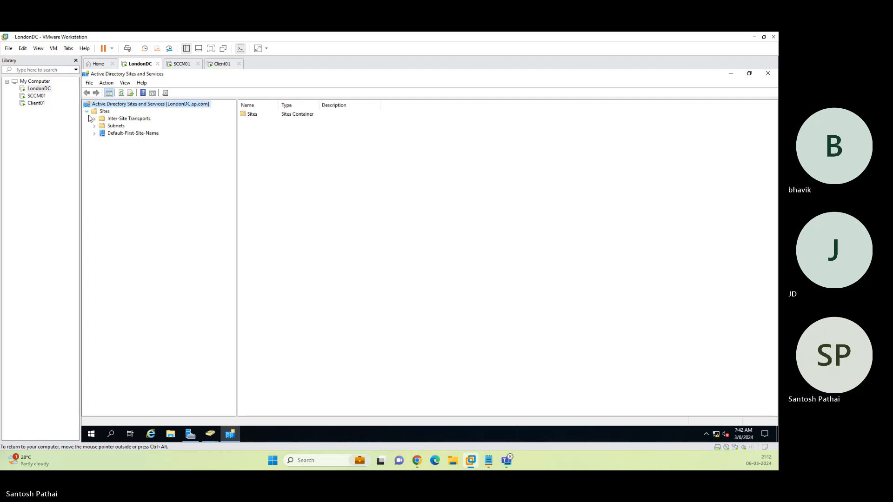
click(94, 133)
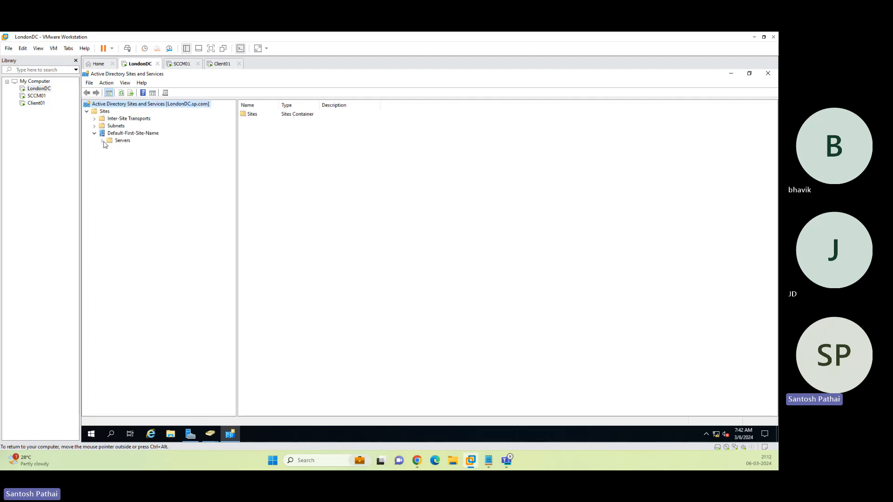
click(103, 140)
right_click(130, 134)
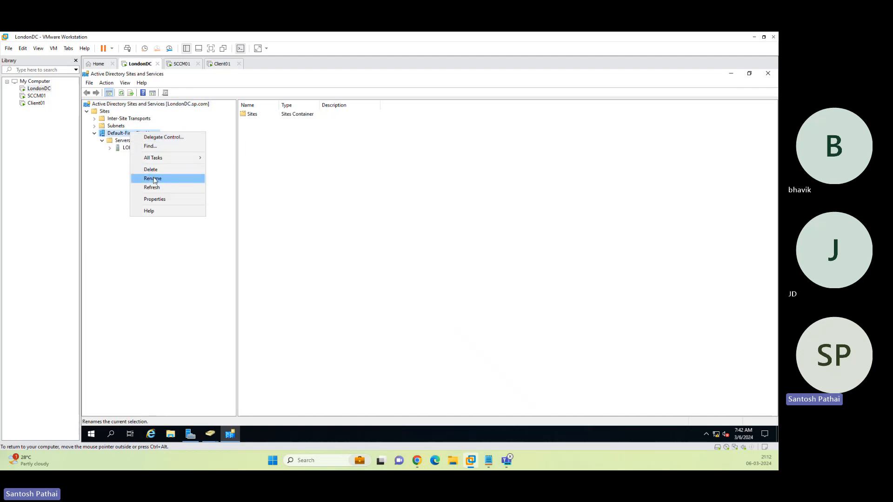
click(152, 179)
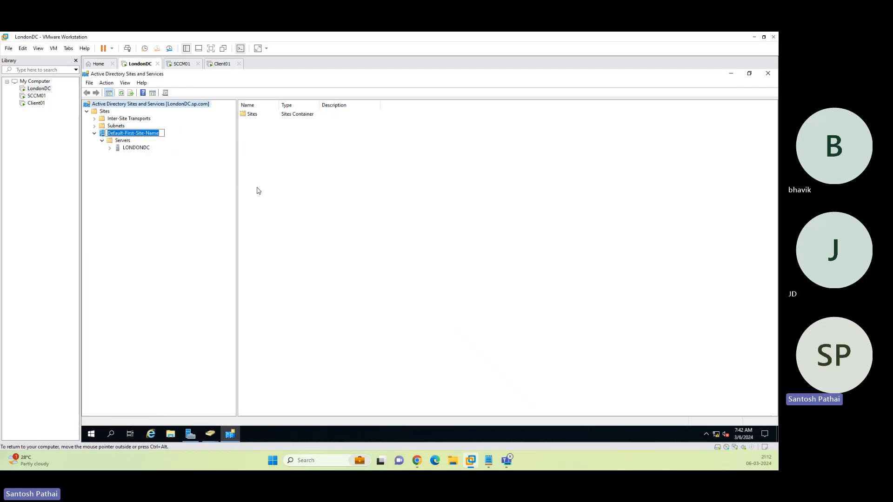
text(London-Site)
key(Return)
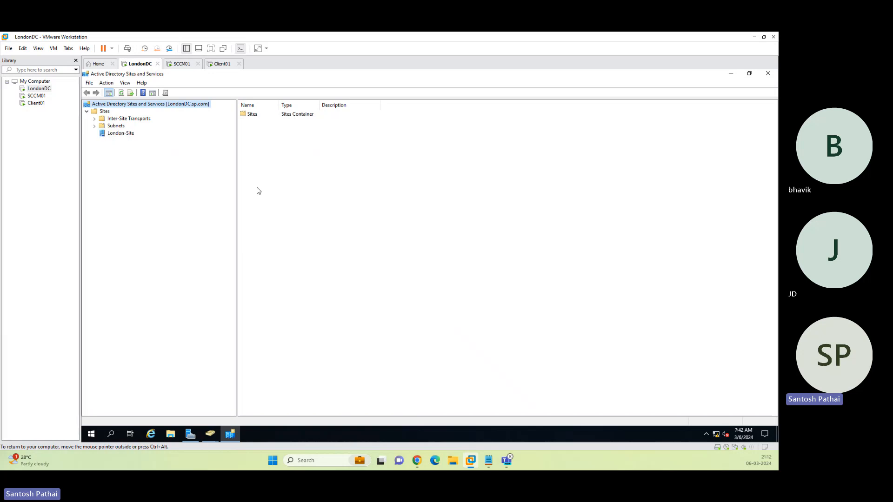
Expand London-Site to confirm LONDONDC under Servers, then close the console.
click(120, 134)
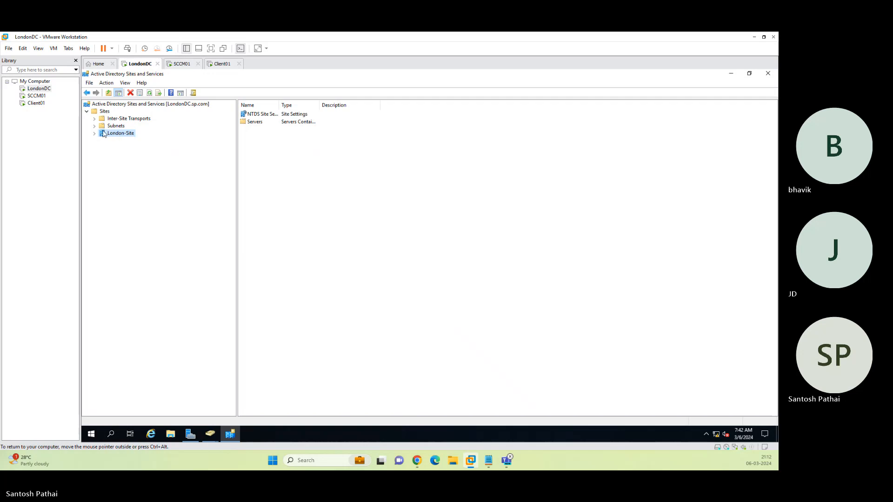
click(94, 133)
click(102, 140)
click(763, 74)
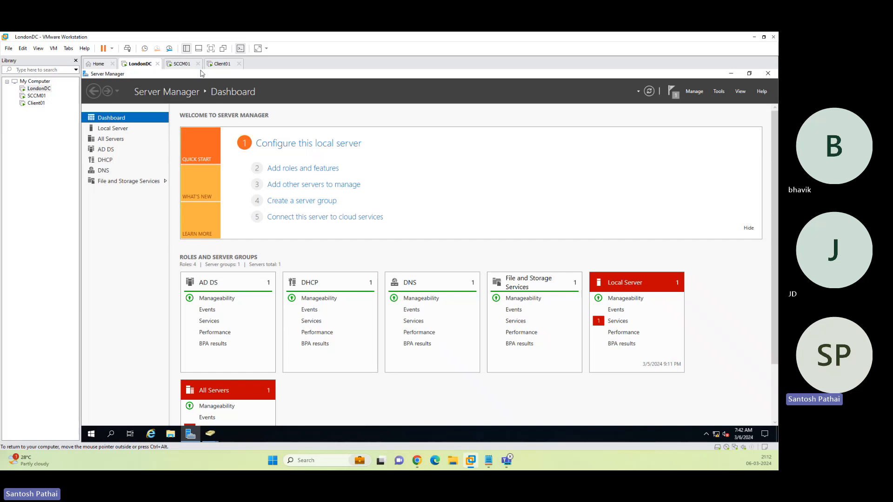
On SCCM01, launch the Configuration Manager console from Start, then check Client01 and return.
click(182, 64)
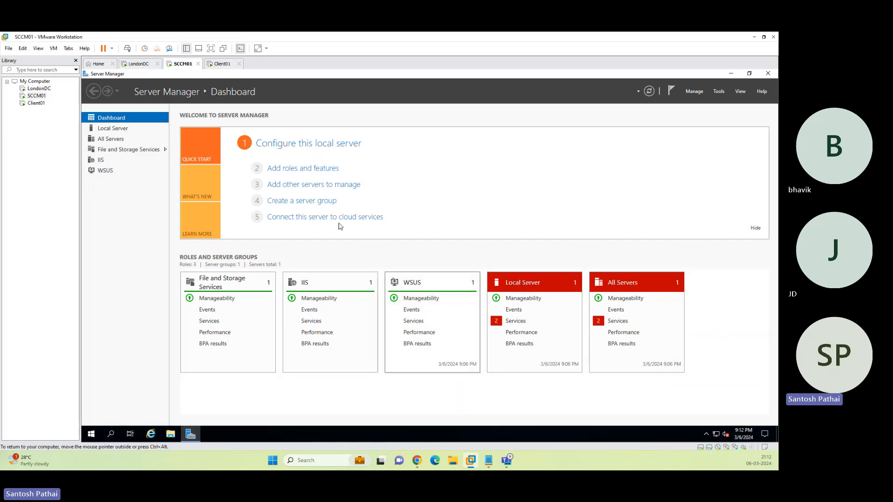
click(731, 73)
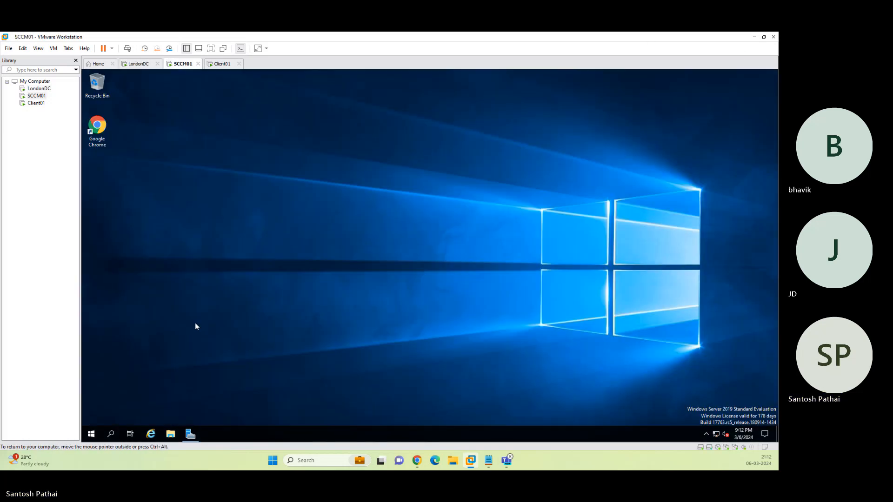
click(92, 434)
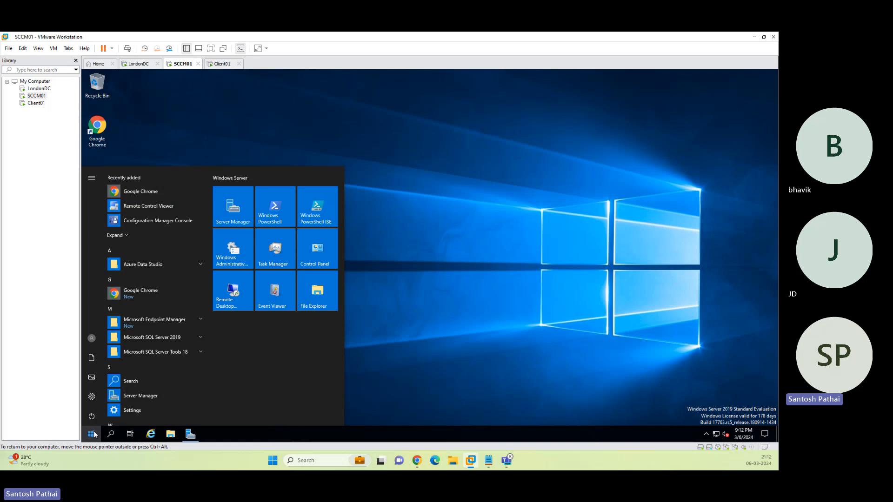
click(132, 222)
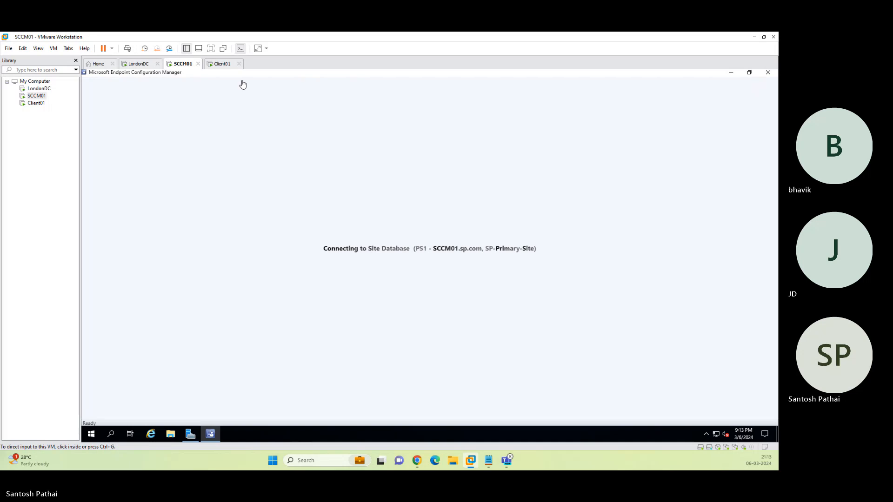
click(222, 64)
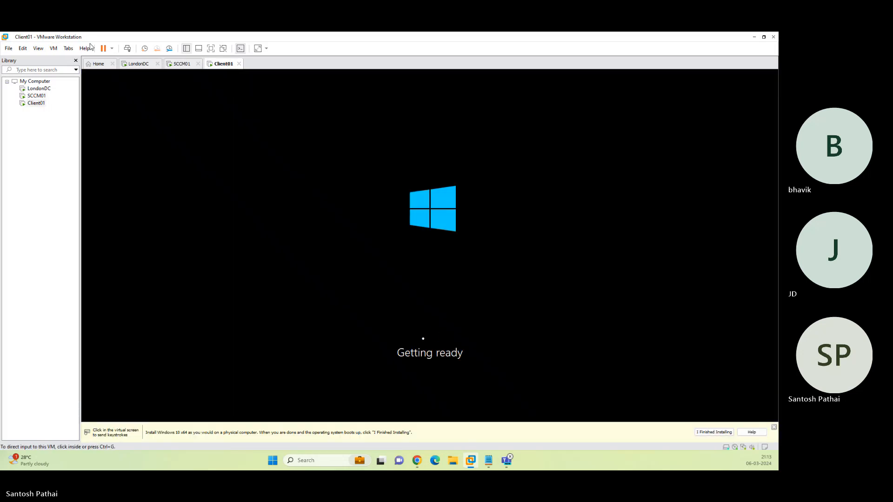
click(179, 64)
Open the DHCP console on LondonDC and start the New Scope wizard under IPv4.
click(138, 64)
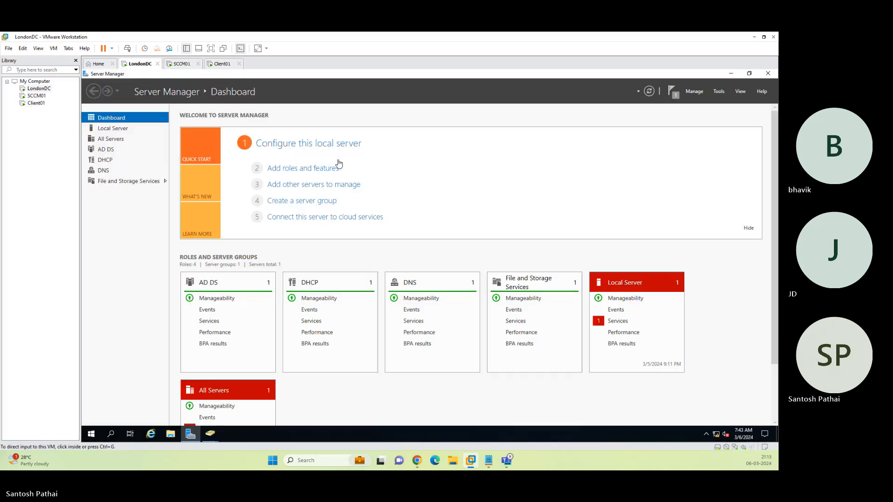
click(719, 91)
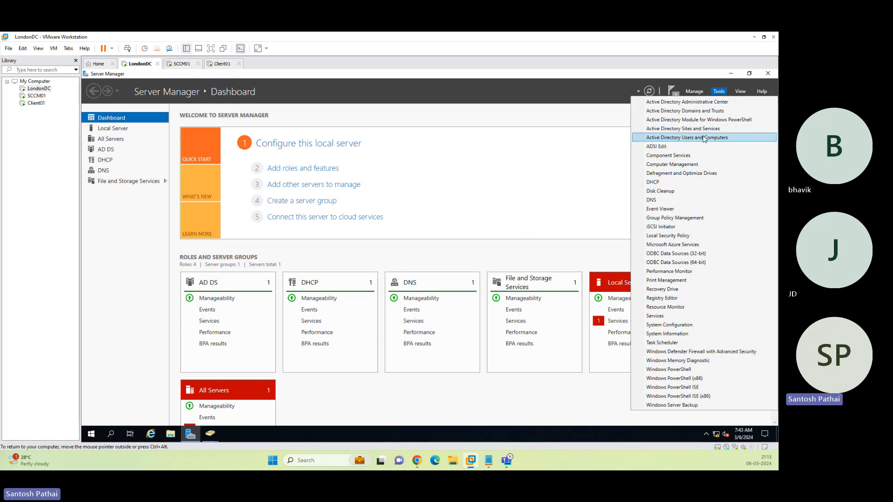
click(680, 182)
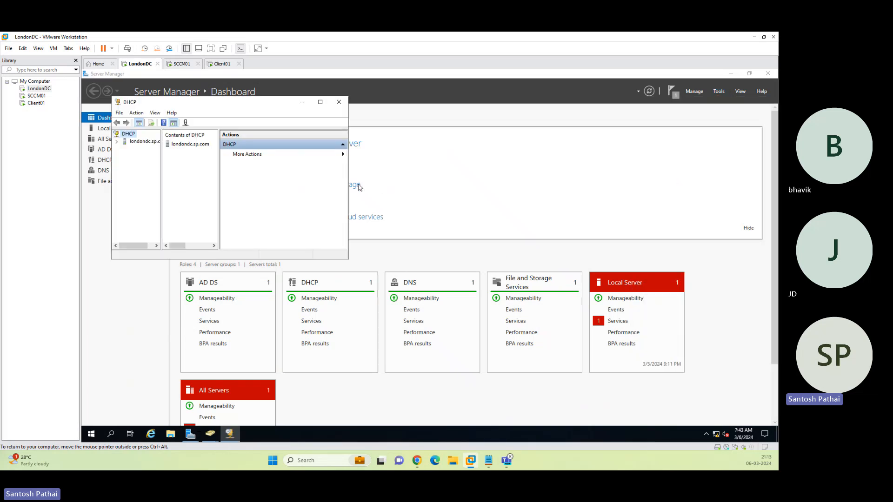
click(322, 100)
double_click(156, 114)
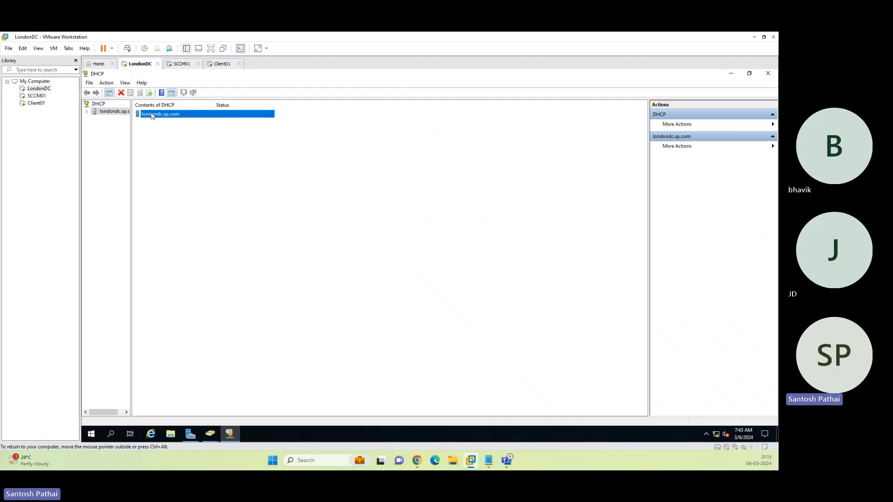
double_click(143, 114)
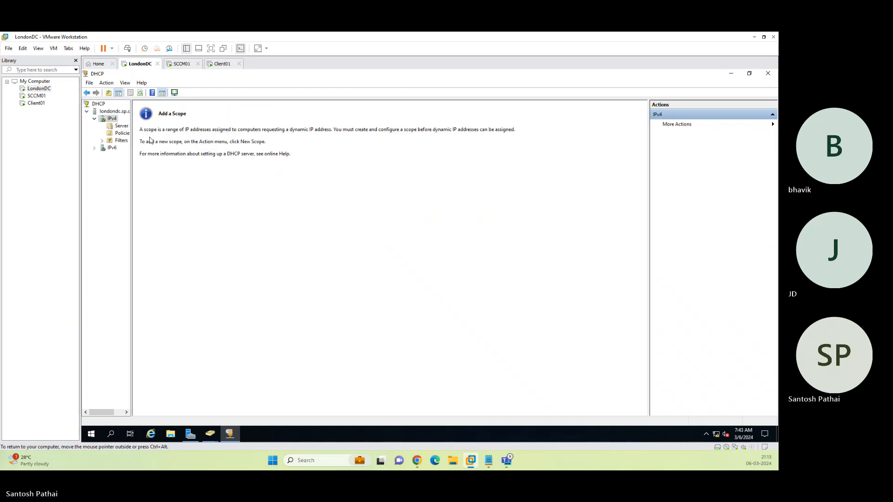
right_click(114, 123)
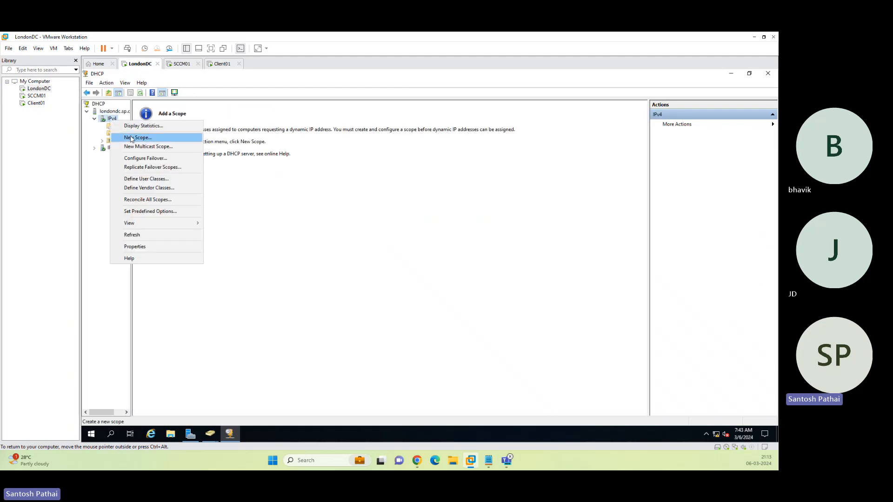
click(137, 137)
click(488, 323)
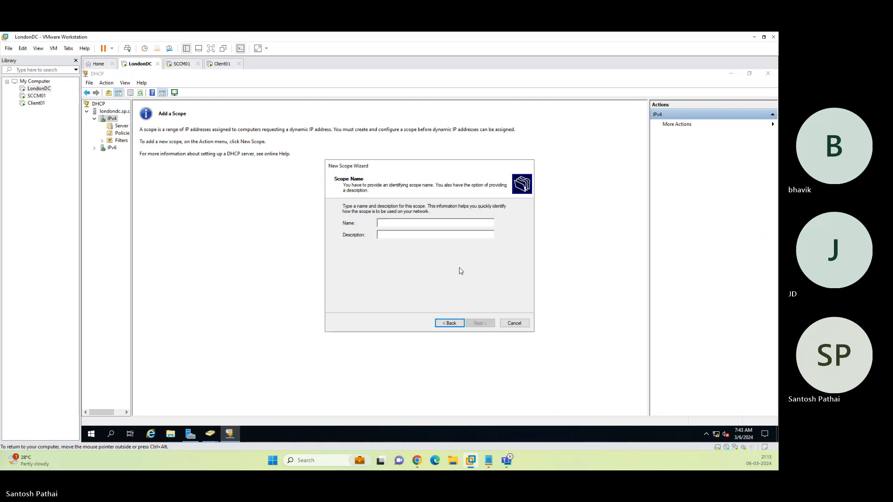
Name the scope Europe-Users with the address range 10.0.0.5–10.0.0.50, skipping exclusions.
text(Europe-)
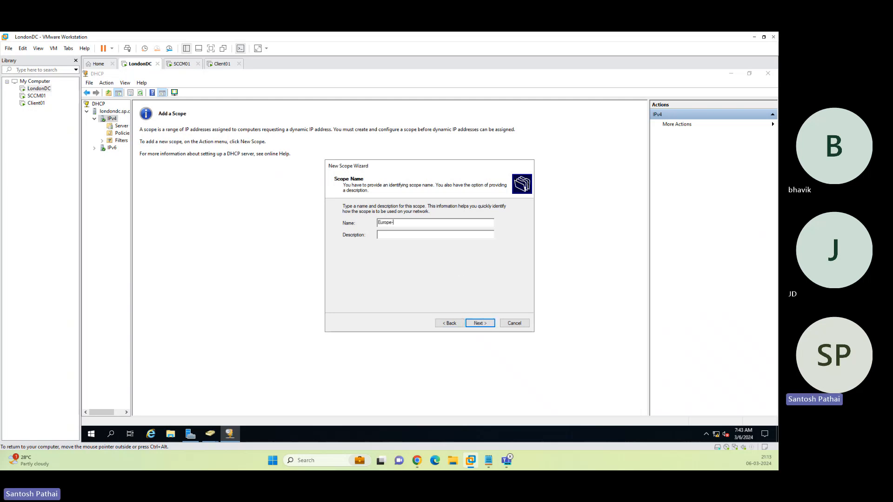
text(Users)
key(Return)
text(10.0.0.5)
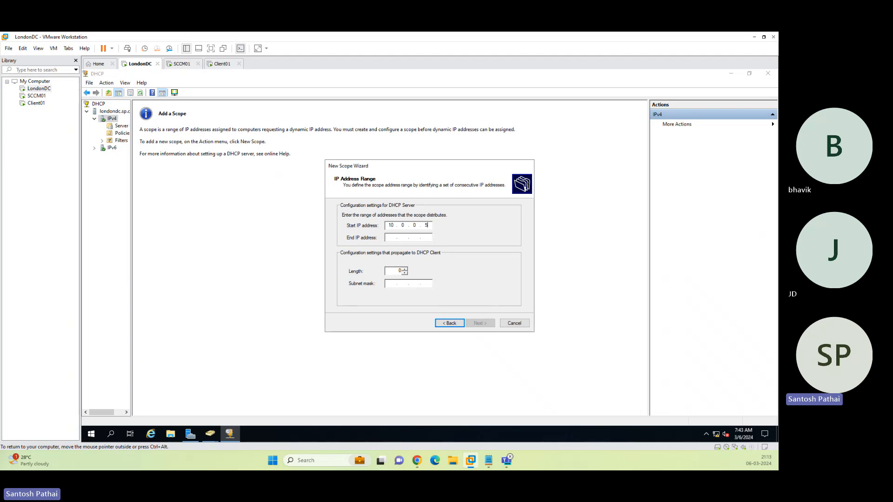
key(Tab)
text(10)
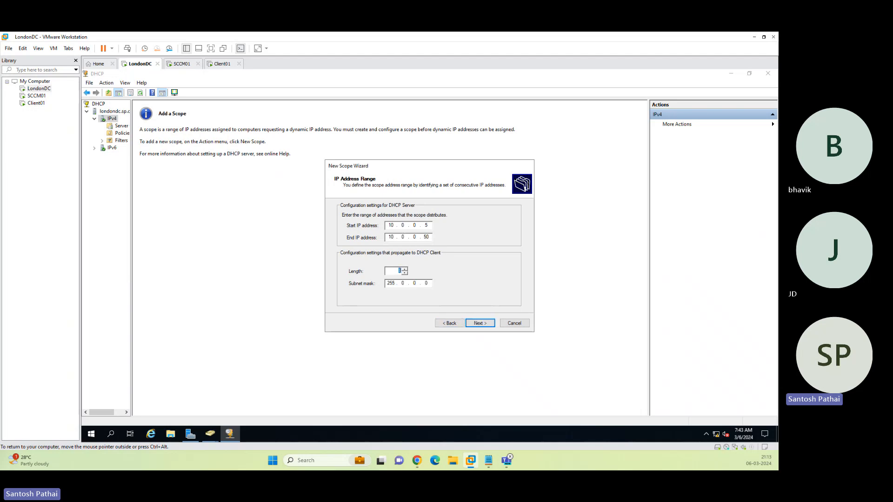
text(24)
key(Return)
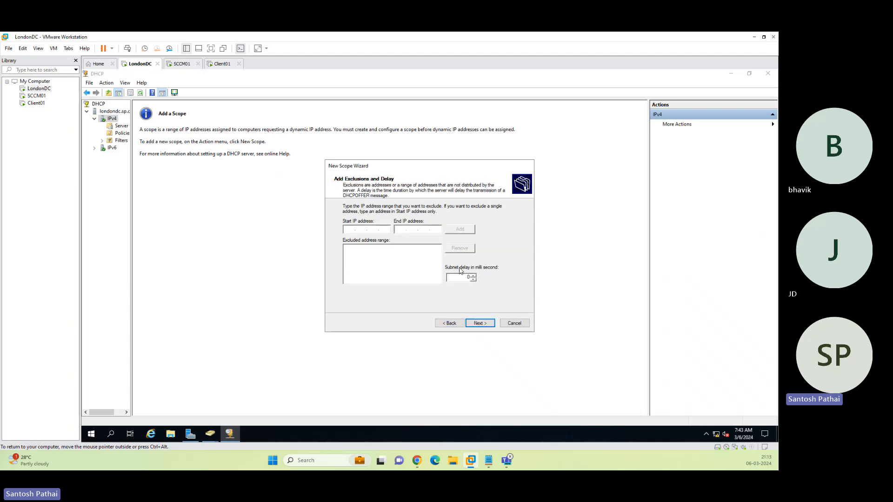
key(Return)
key(Return)
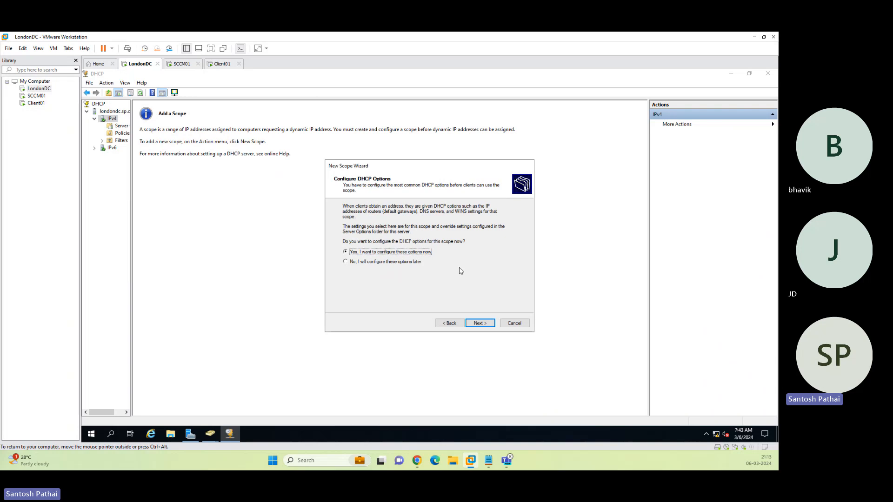
Add default gateway 10.0.0.1, accept the DNS settings, finish and open the new scope.
key(Return)
text(1)
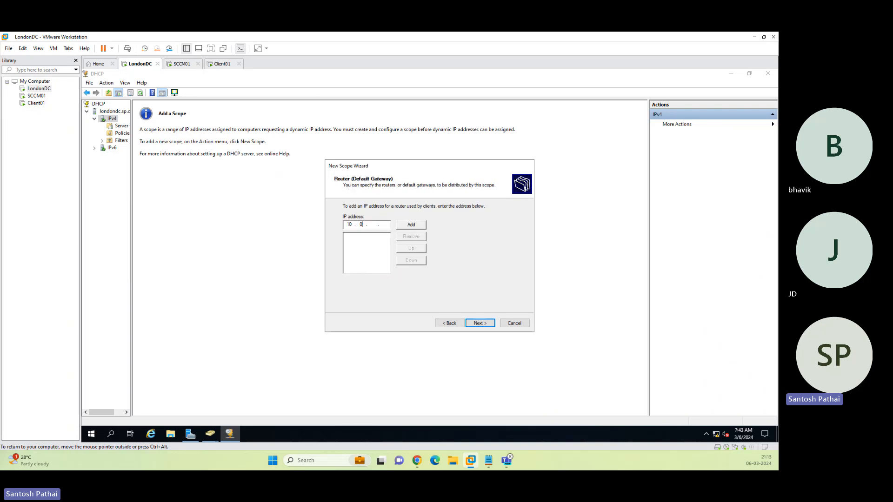
text(0.0.0.1)
key(Return)
key(Return)
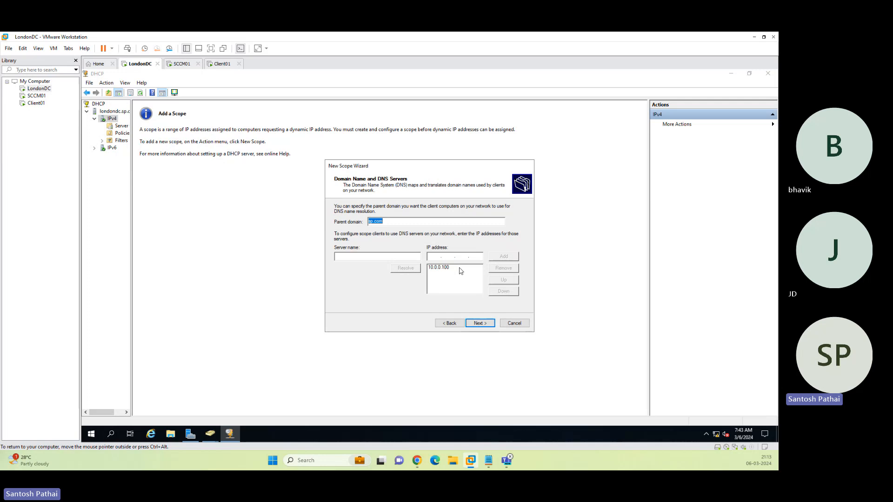
key(Return)
key(Return)
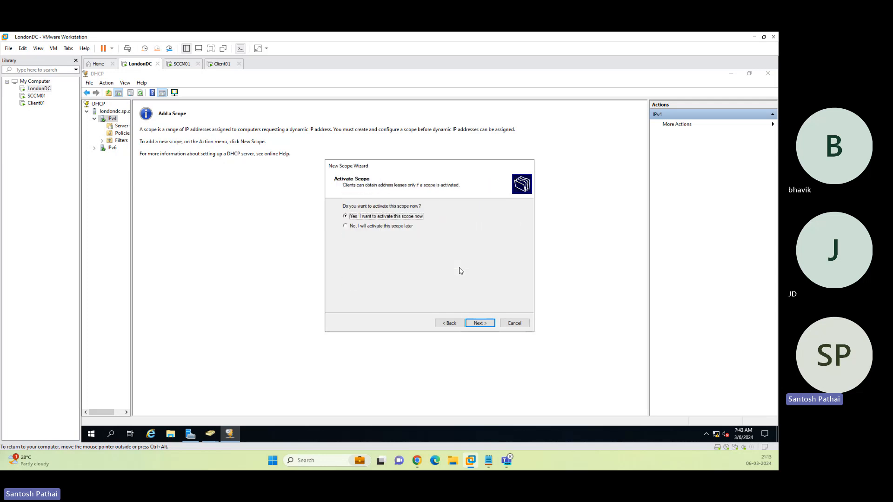
key(Return)
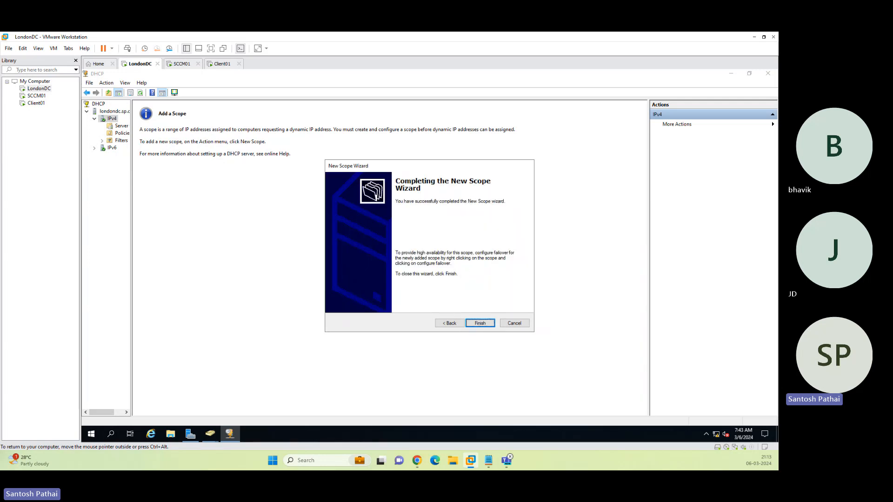
key(Return)
double_click(150, 114)
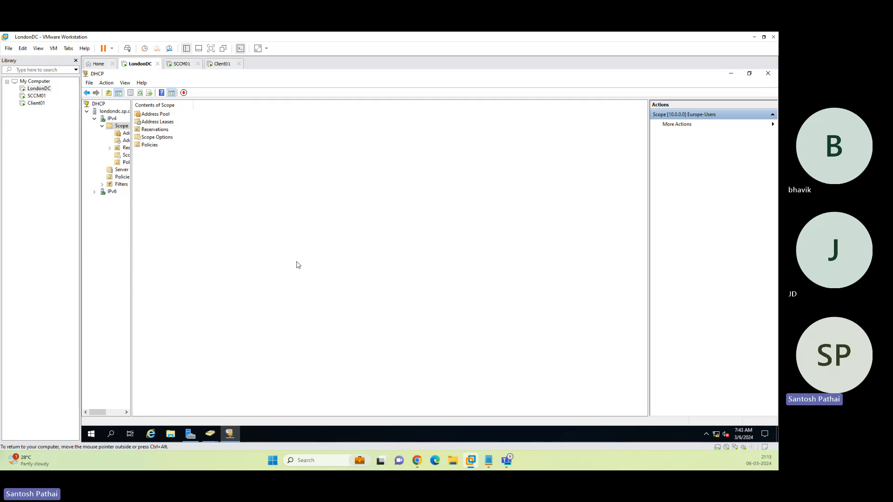
Close DHCP and, in SCCM01's console, view Users then Devices and select the SCCM01 device.
click(768, 74)
click(182, 64)
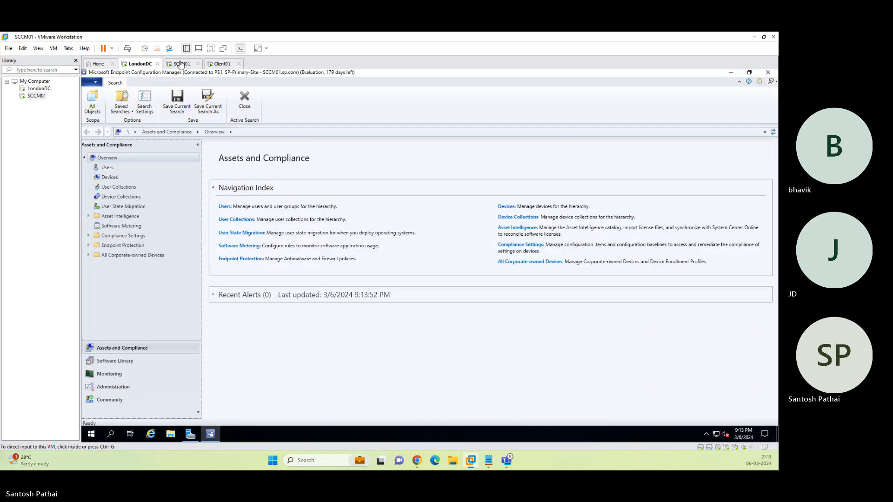
click(328, 353)
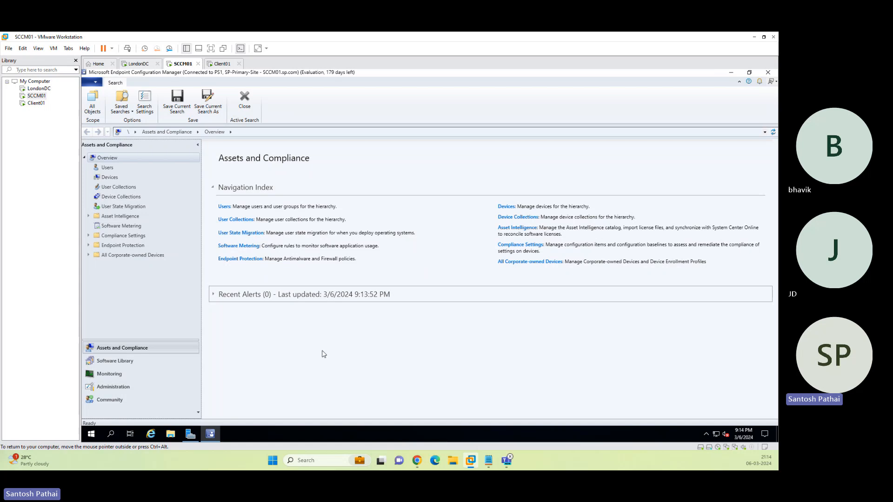
click(107, 168)
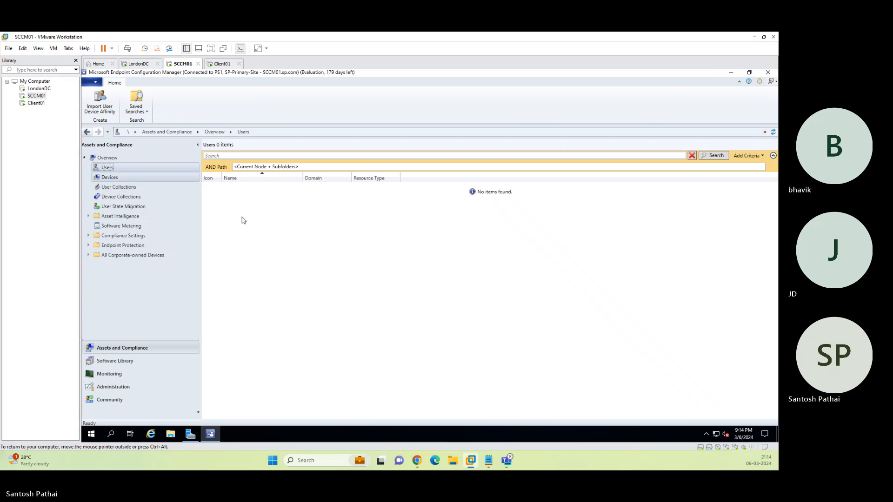
key(Down)
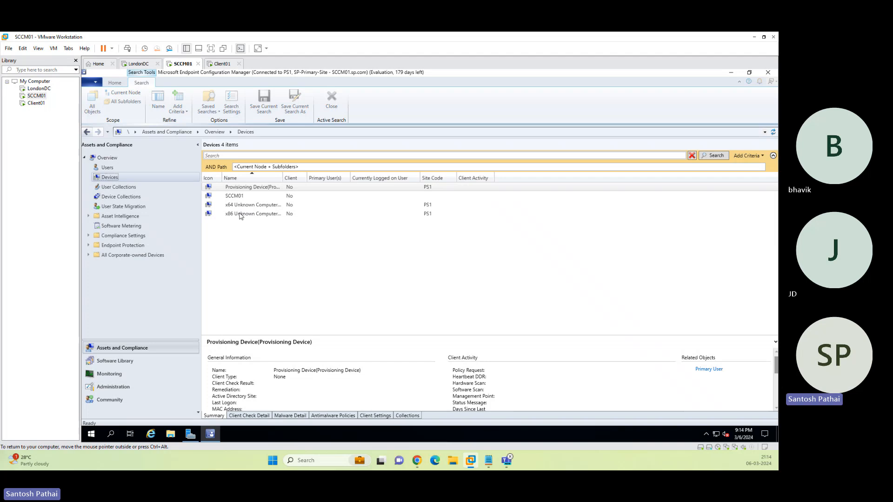
click(247, 196)
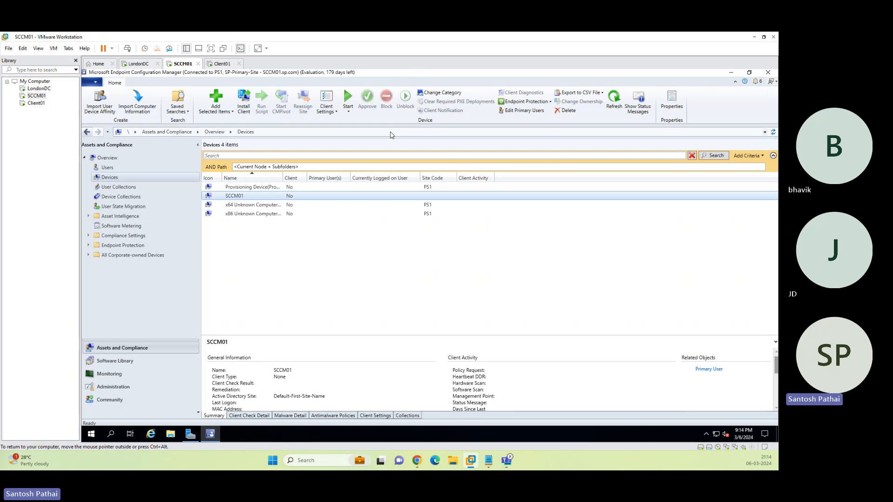
Show the About Configuration Manager information and launch the Epic Pen annotation tool.
click(95, 83)
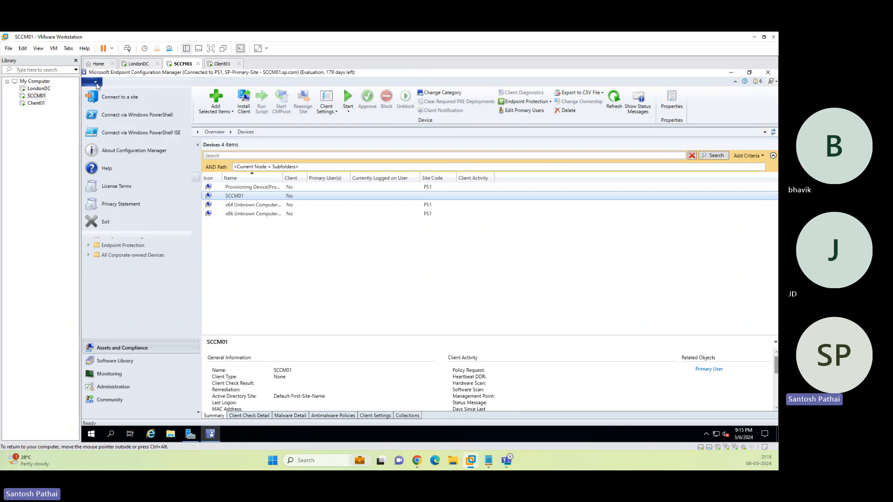
click(125, 158)
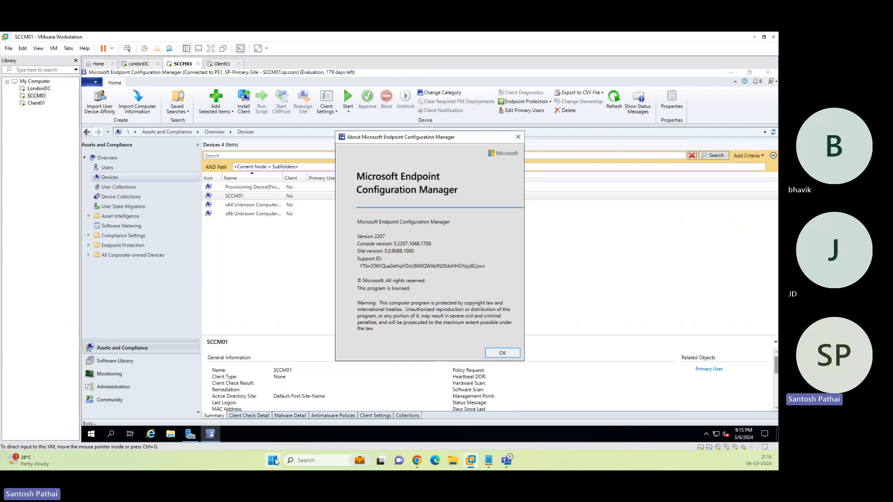
key(super)
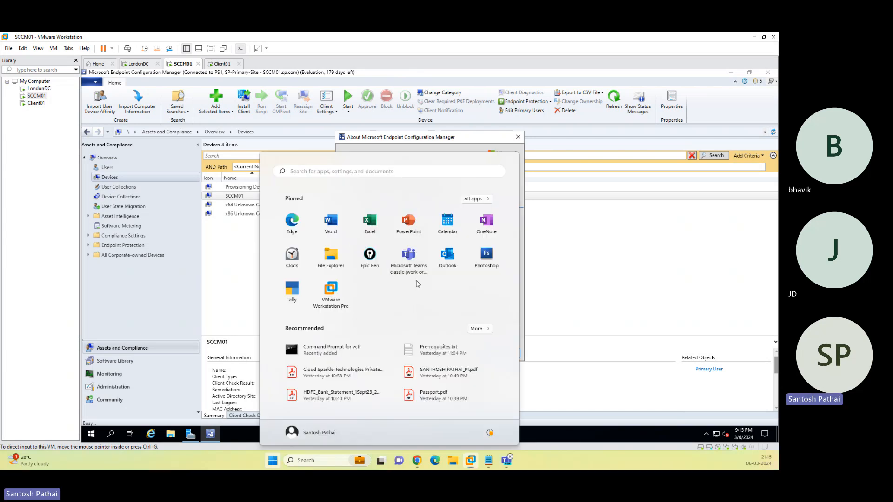
click(368, 256)
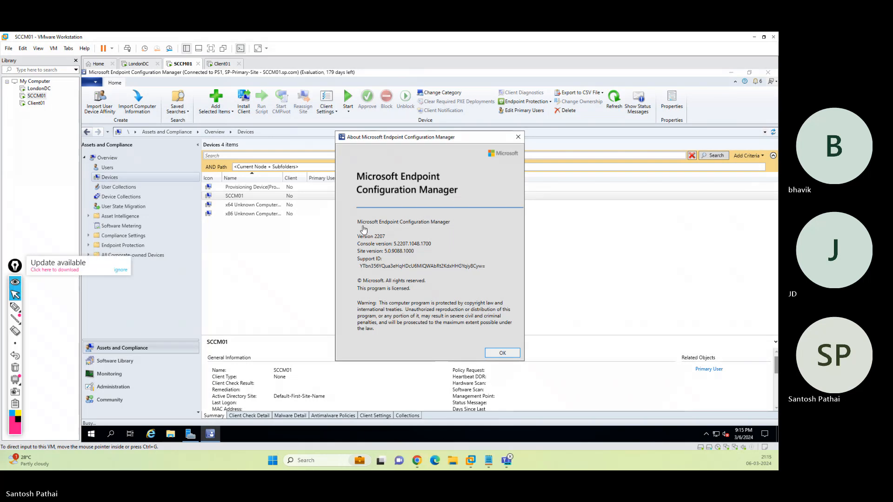
click(120, 270)
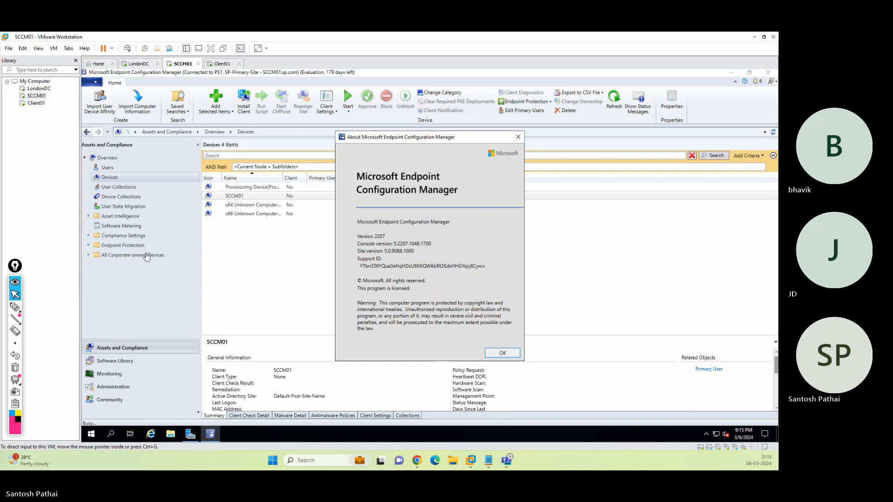
Highlight Version 2207 and the Support ID, clear the marks and close the About dialog.
click(14, 307)
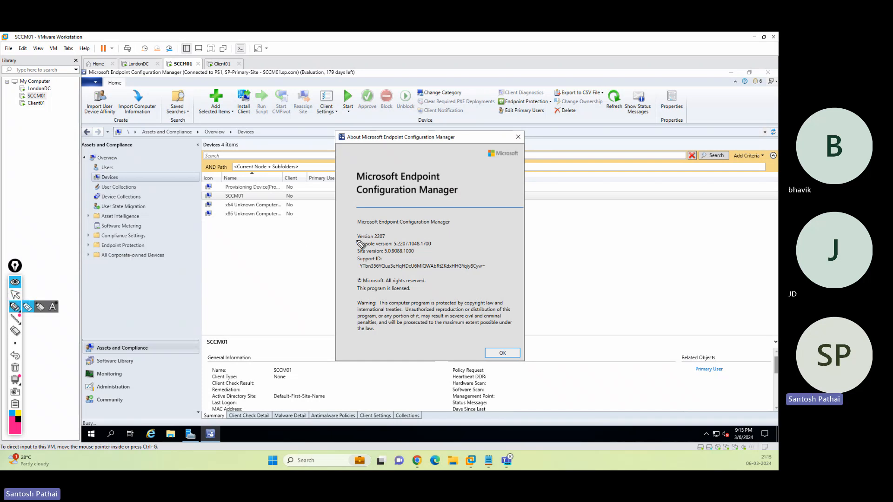
mouse_move(355, 240)
mouse_down()
mouse_move(431, 247)
mouse_move(414, 253)
mouse_up()
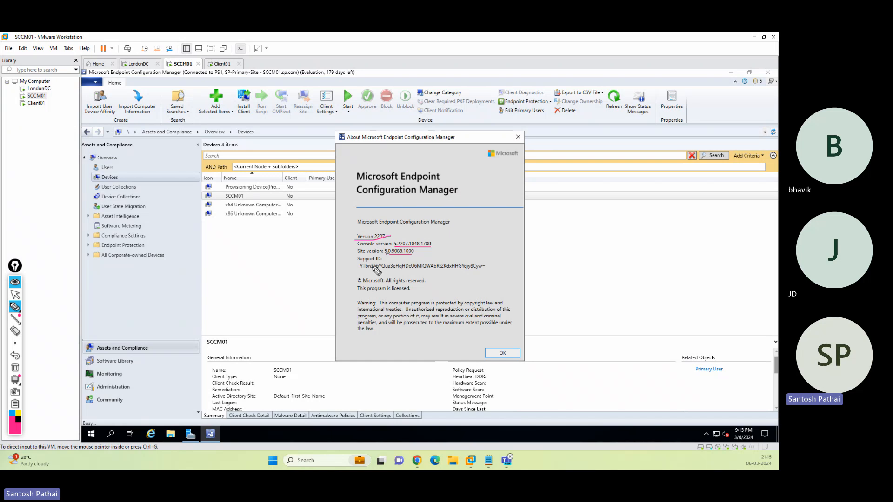
drag(358, 262, 478, 271)
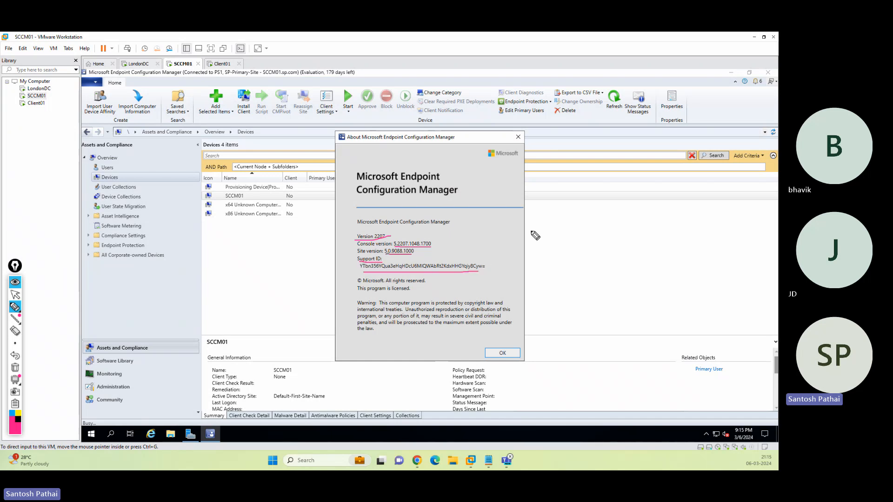
mouse_move(531, 231)
mouse_down()
mouse_move(493, 257)
mouse_move(498, 262)
mouse_up()
drag(597, 256, 501, 278)
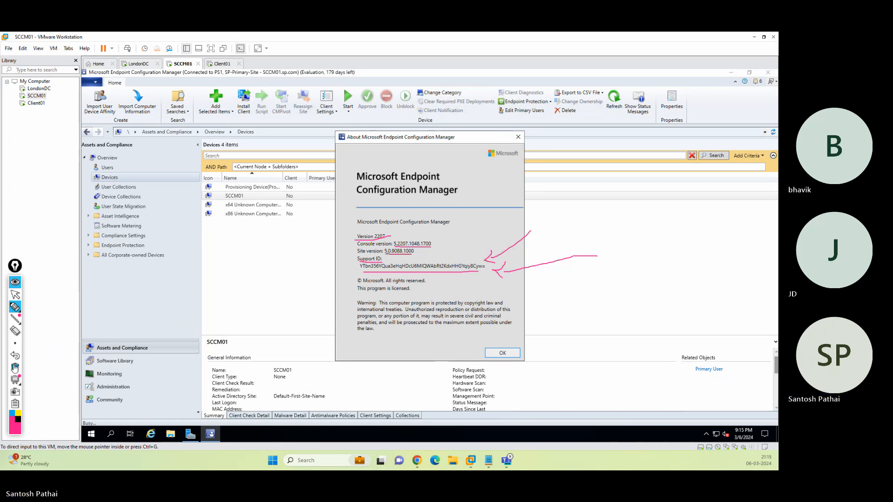
click(14, 369)
click(15, 295)
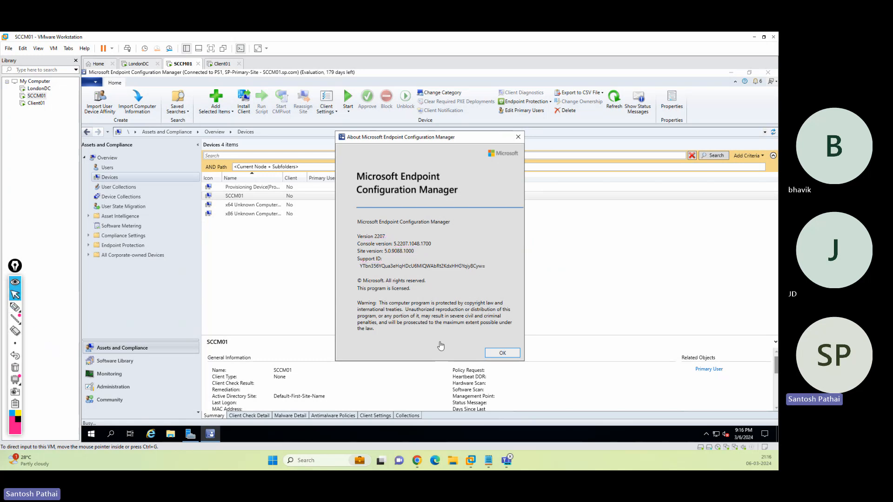
click(495, 354)
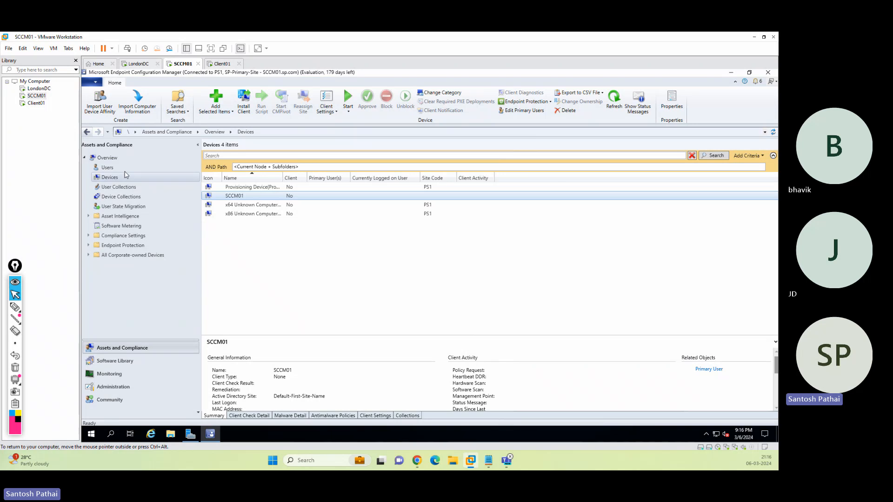
Open Administration > Updates and Servicing, autofit the Name and State columns, and inspect updates 2211 and 2309.
click(117, 168)
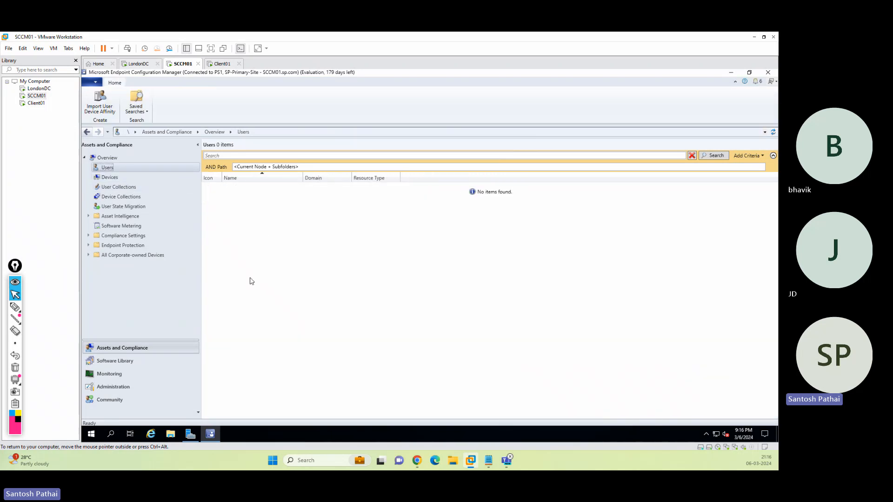
click(113, 387)
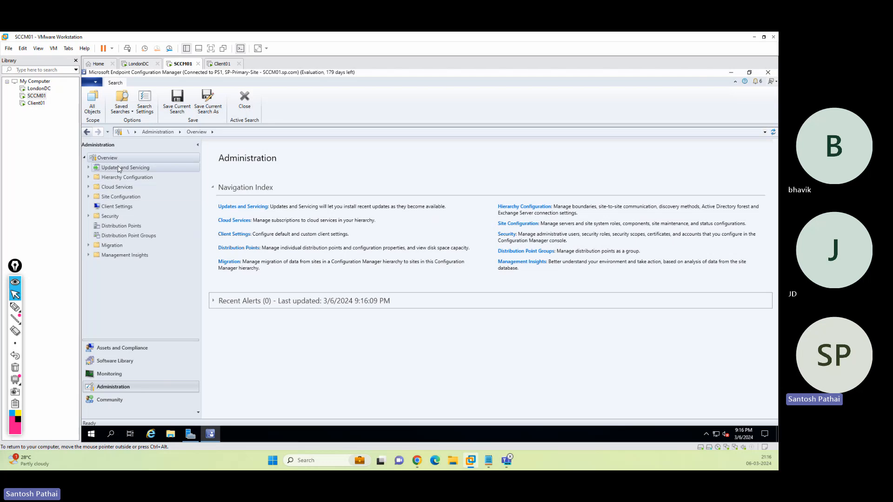
click(119, 169)
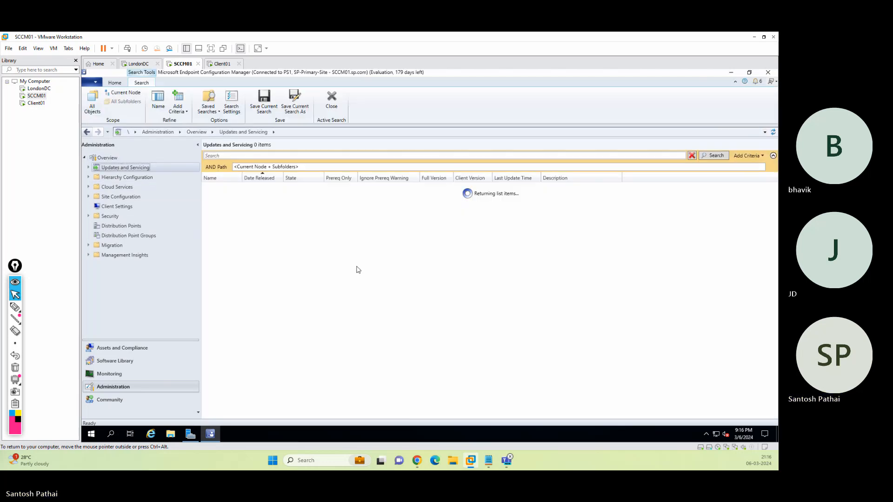
double_click(244, 175)
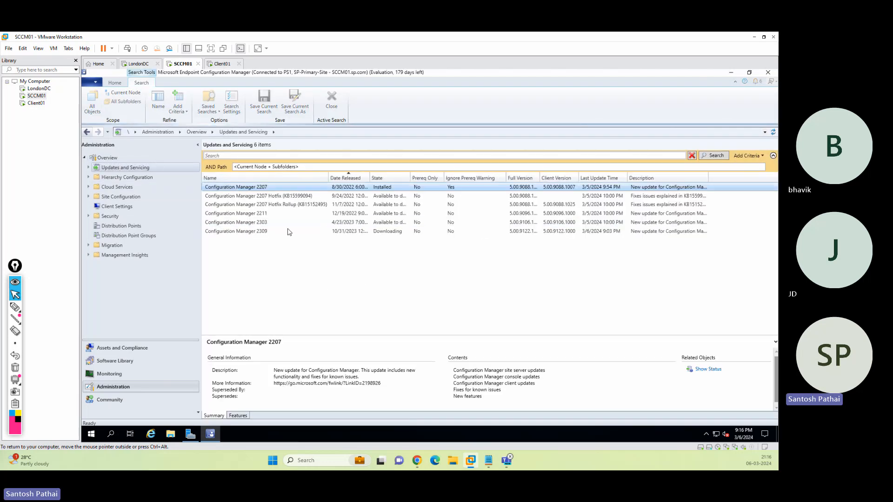
double_click(413, 174)
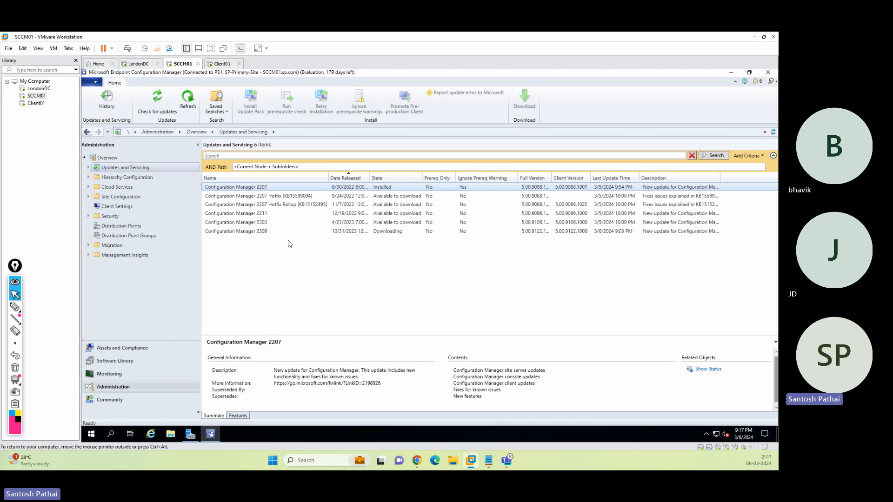
click(266, 213)
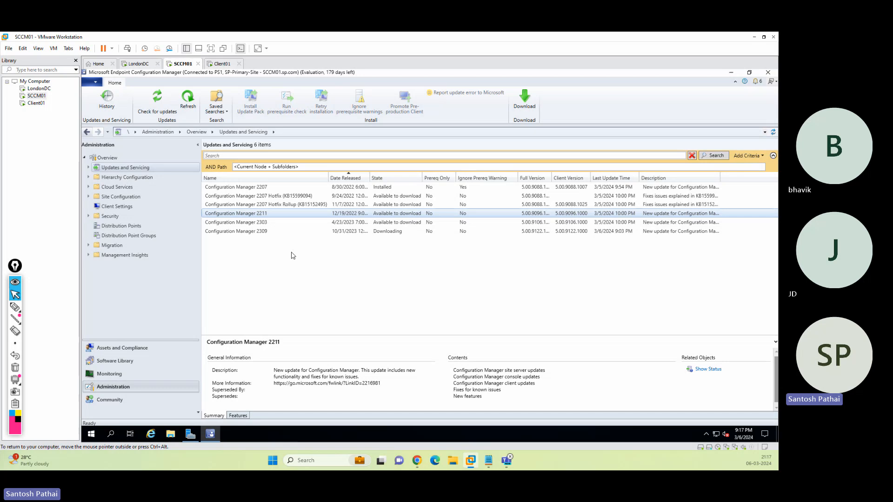
click(395, 232)
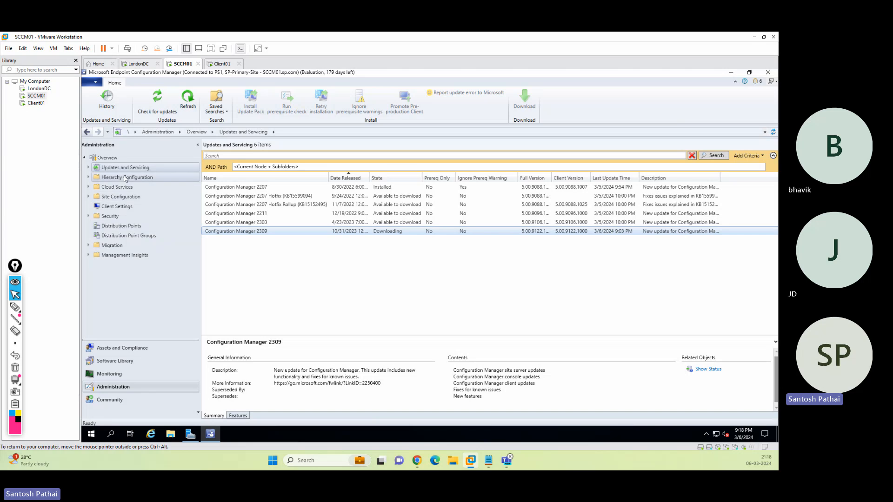
Open Hierarchy Configuration > Discovery Methods and widen the Status column.
click(89, 177)
click(125, 187)
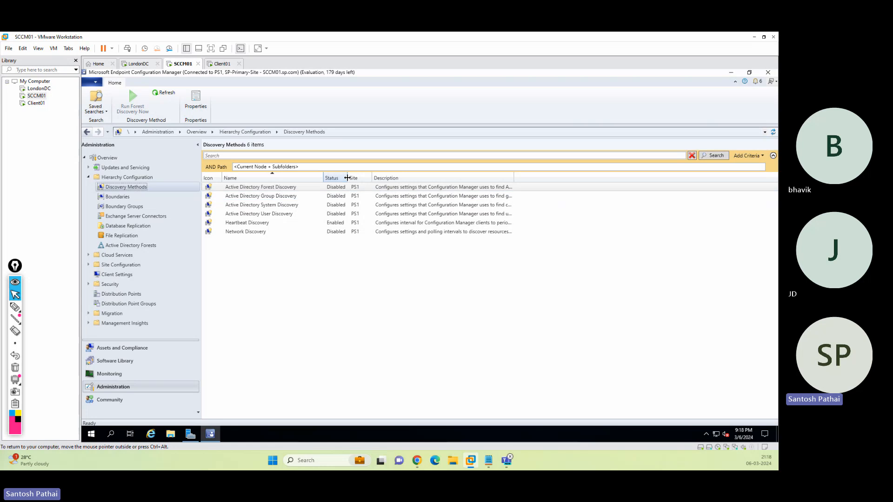
drag(348, 177, 353, 177)
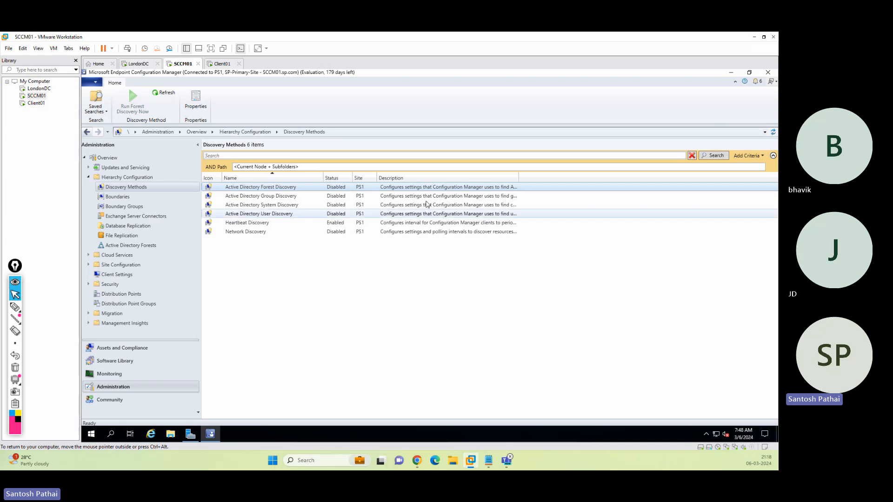
double_click(519, 178)
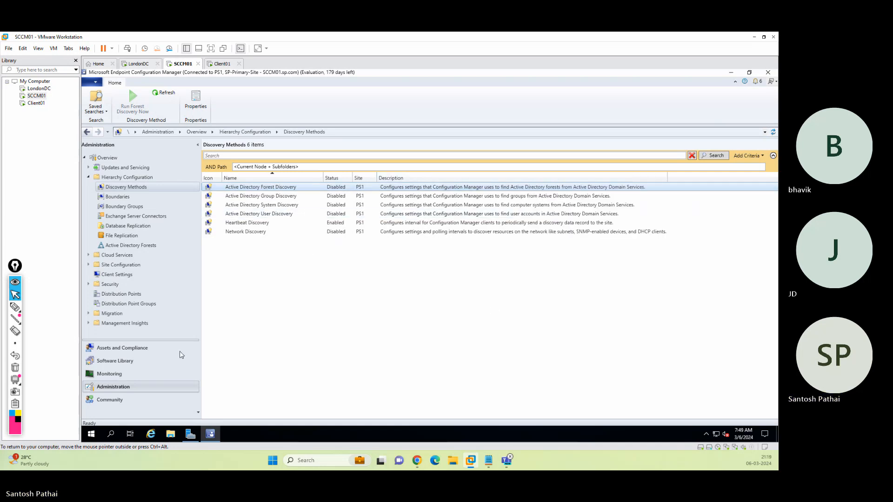
click(15, 307)
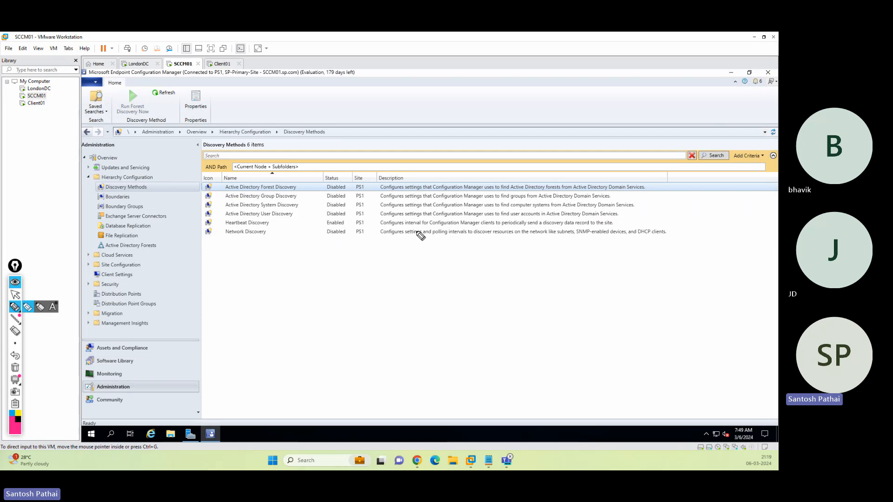
drag(409, 233, 602, 231)
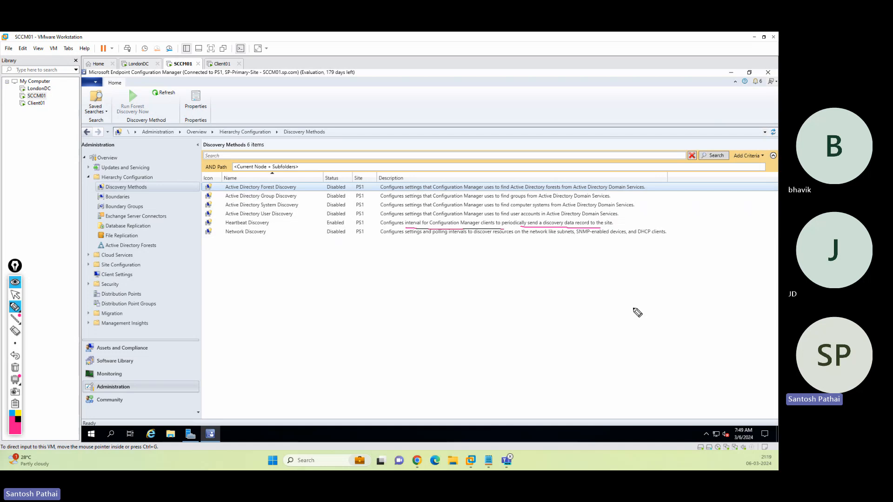
mouse_move(644, 355)
mouse_down()
mouse_move(650, 404)
mouse_move(735, 385)
mouse_move(647, 411)
mouse_move(737, 393)
mouse_up()
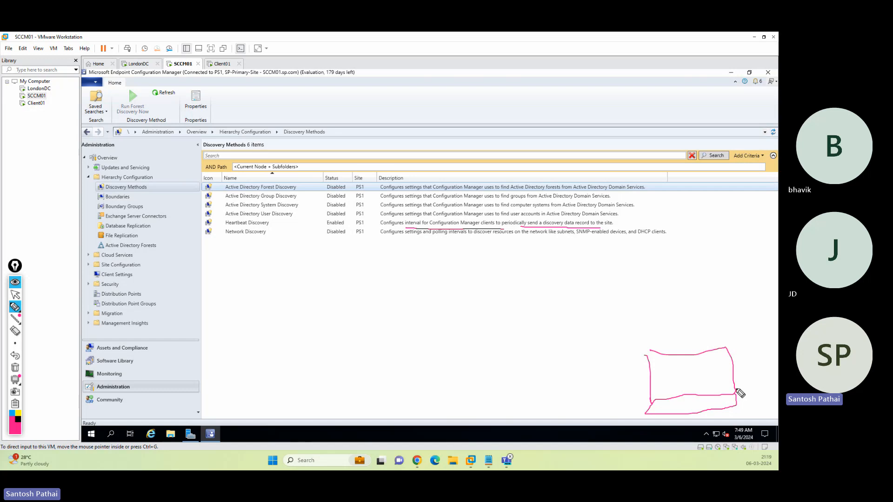
drag(268, 281, 275, 375)
drag(260, 268, 289, 381)
drag(354, 372, 365, 388)
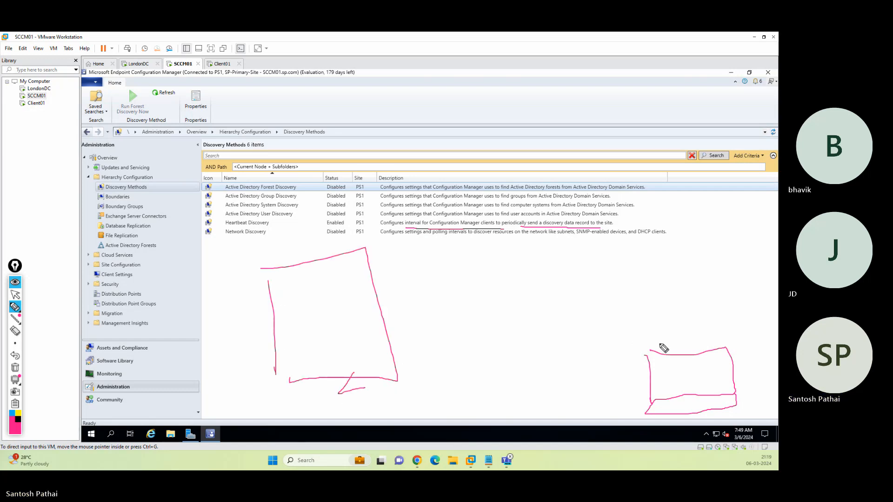
mouse_move(659, 344)
mouse_down()
mouse_move(448, 289)
mouse_move(385, 307)
mouse_move(394, 308)
mouse_up()
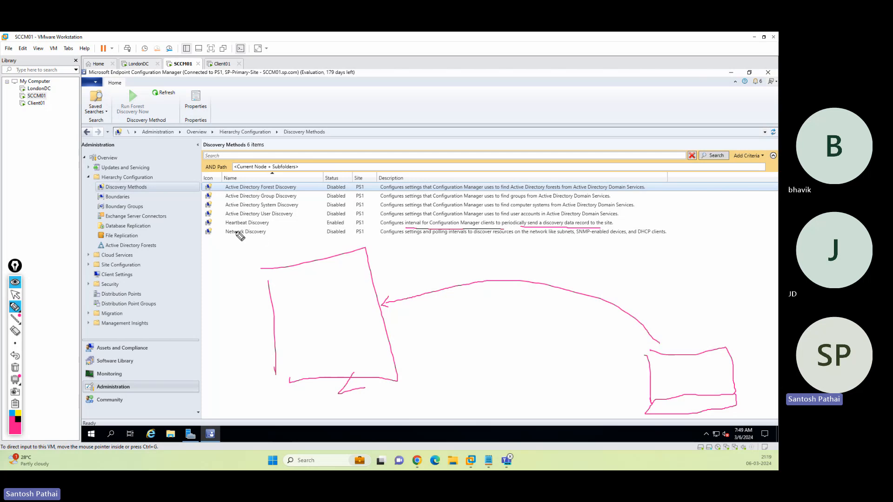
mouse_move(219, 227)
mouse_down()
mouse_move(279, 226)
mouse_move(251, 218)
mouse_move(224, 228)
mouse_up()
mouse_move(677, 292)
mouse_down()
mouse_move(680, 343)
mouse_move(690, 339)
mouse_up()
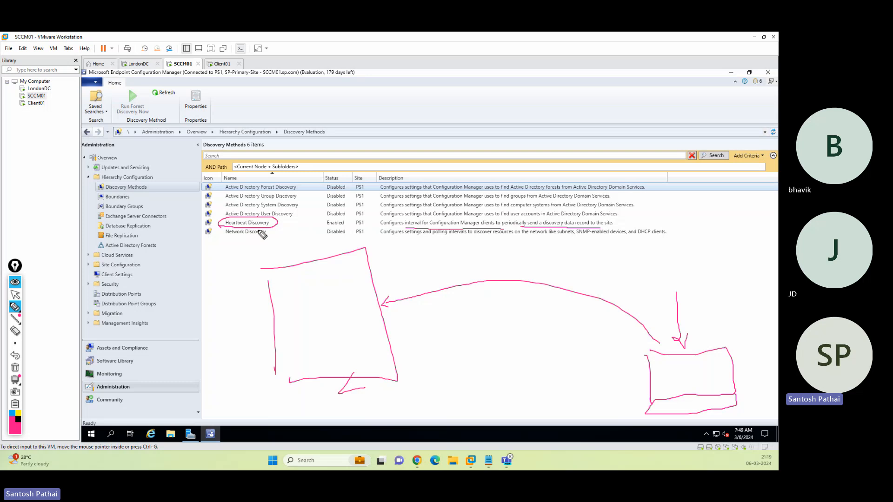
mouse_move(321, 227)
mouse_down()
mouse_move(344, 230)
mouse_move(341, 218)
mouse_move(325, 227)
mouse_up()
mouse_move(678, 352)
mouse_down()
mouse_move(634, 315)
mouse_move(417, 291)
mouse_move(393, 295)
mouse_move(391, 307)
mouse_move(398, 306)
mouse_up()
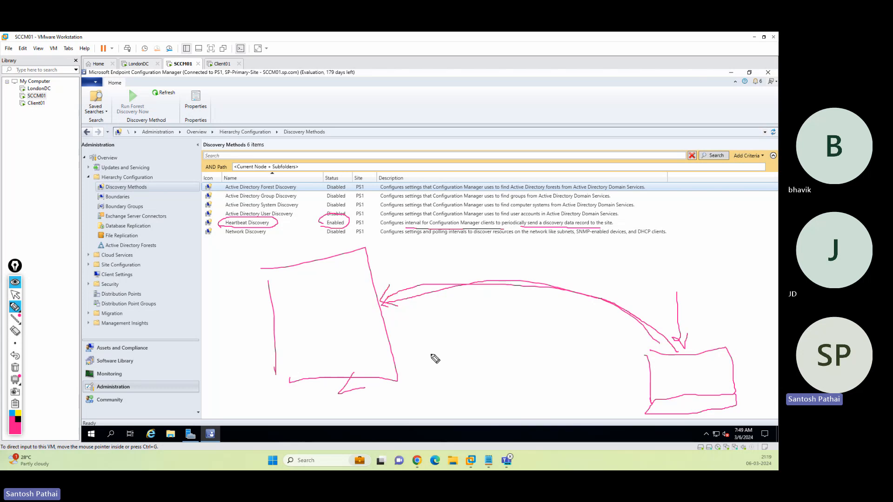
click(16, 367)
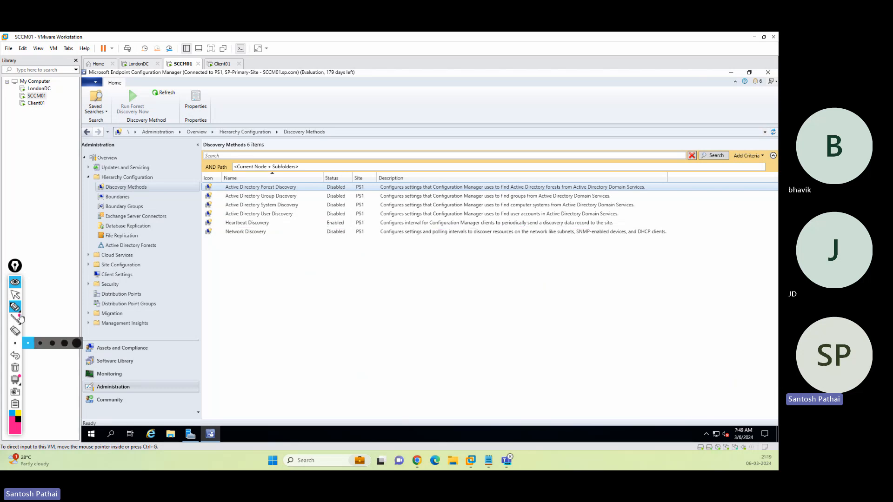
click(15, 294)
click(260, 223)
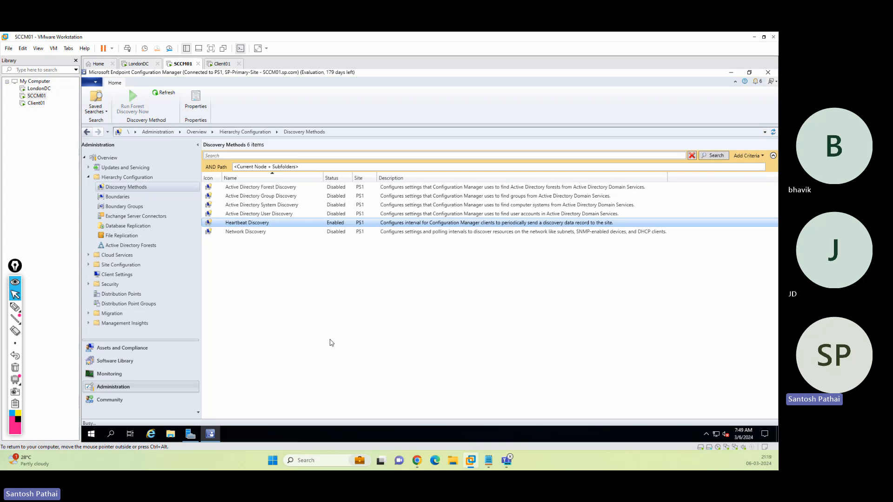
double_click(266, 223)
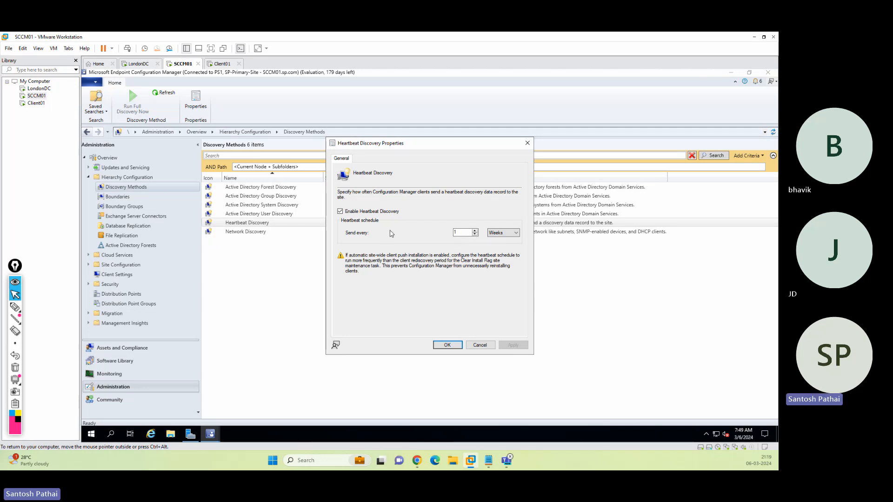
click(508, 234)
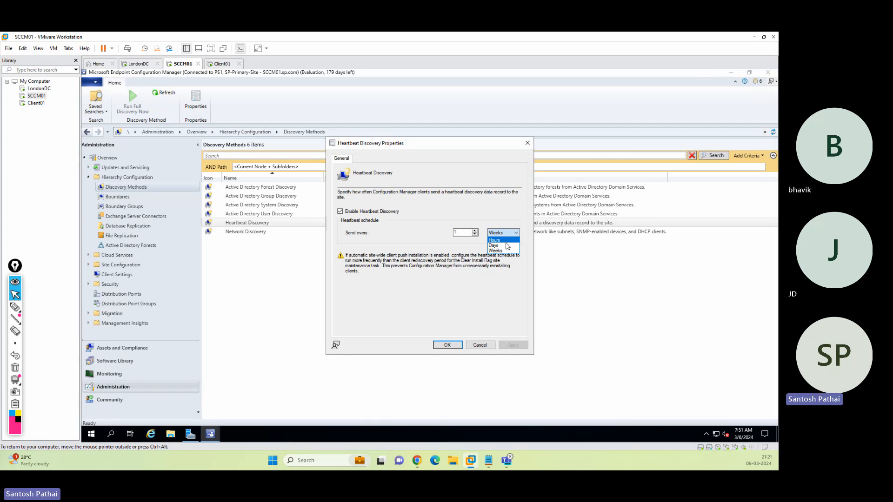
click(511, 289)
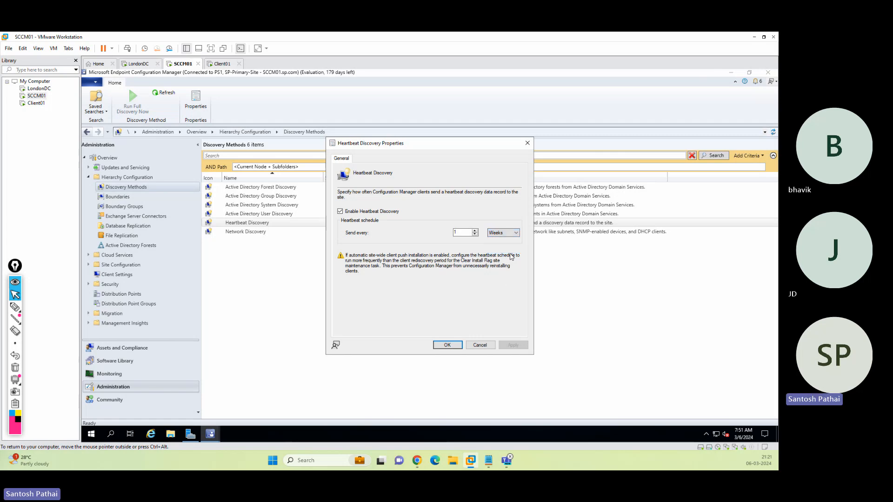
click(447, 345)
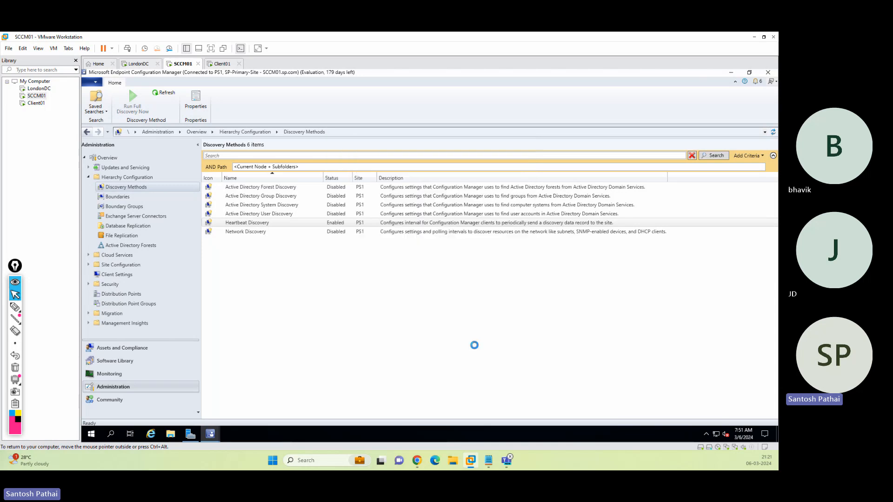
Open Active Directory Forest Discovery properties and tick Enable Active Directory Forest Discovery.
click(280, 188)
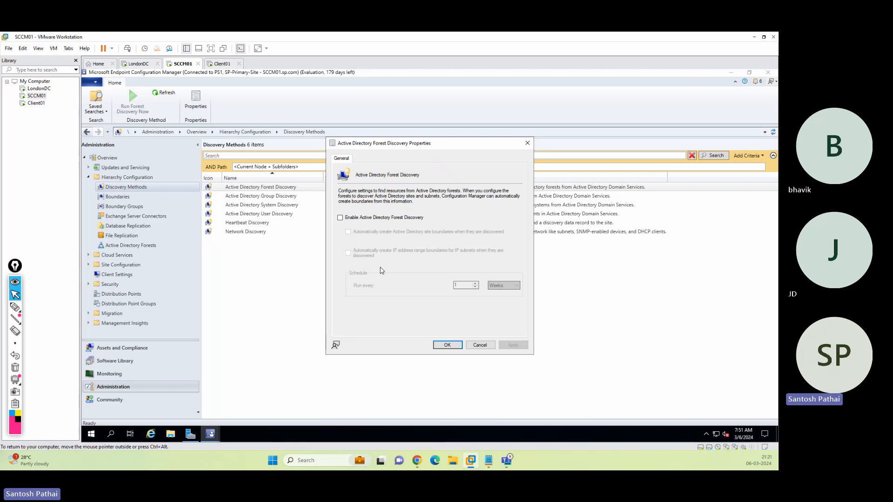
click(480, 345)
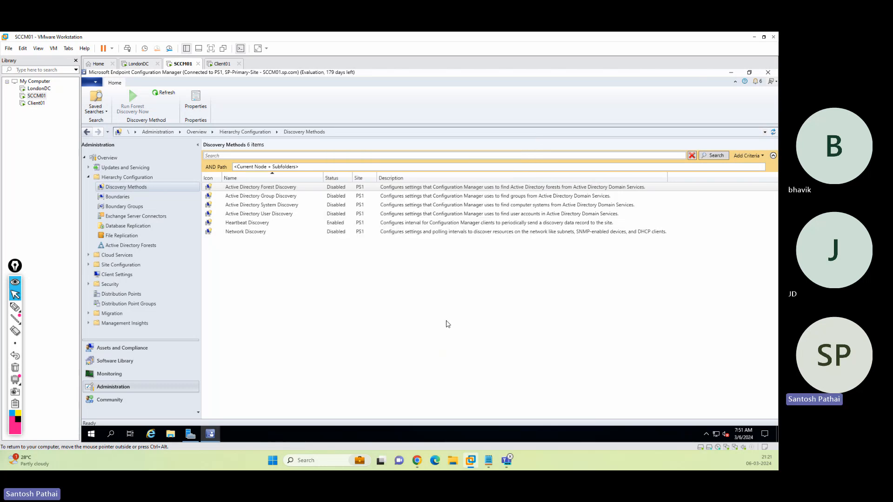
right_click(289, 188)
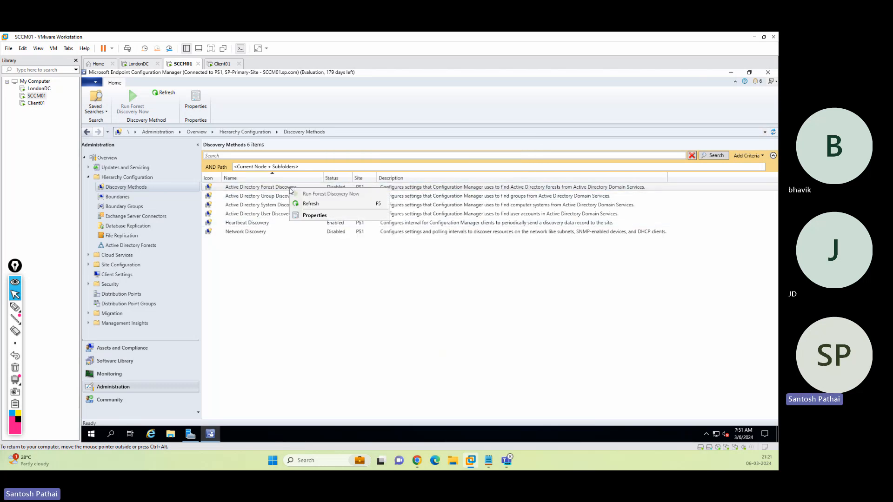
click(313, 216)
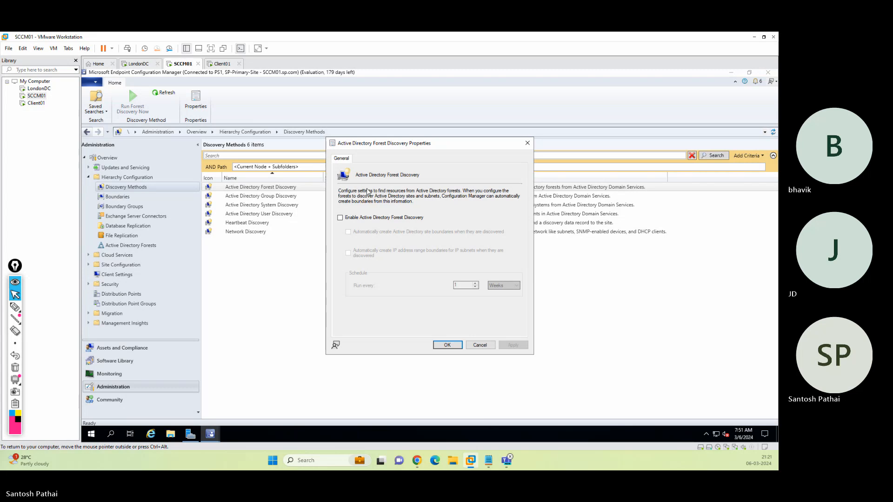
click(340, 218)
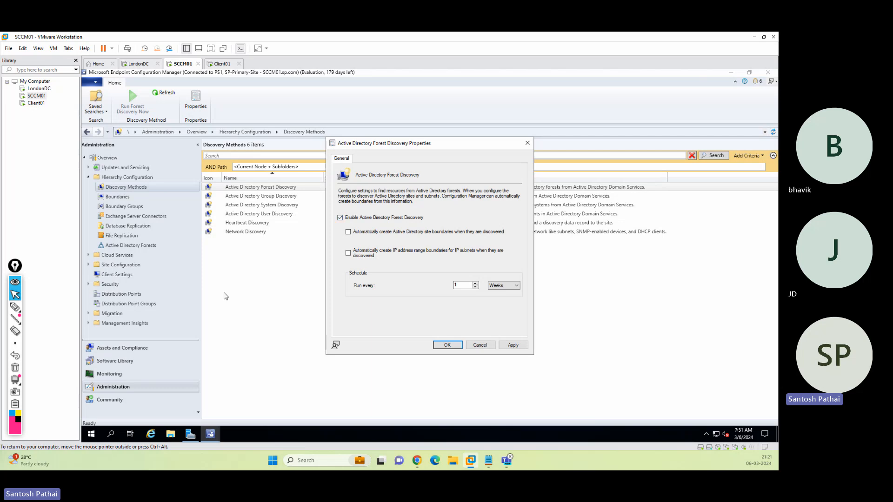
Annotate the automatic site boundaries option and the Boundaries node, then erase the marks.
click(15, 307)
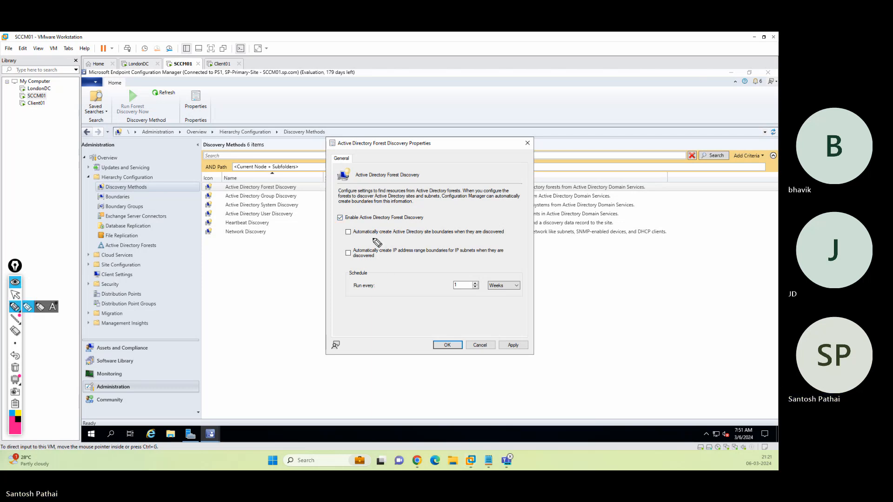
drag(358, 238, 504, 235)
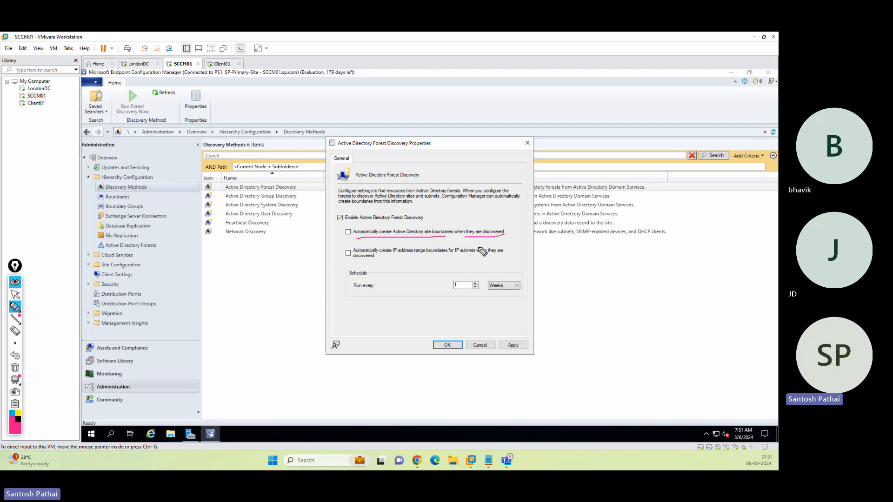
mouse_move(99, 203)
mouse_down()
mouse_move(132, 193)
mouse_move(94, 197)
mouse_up()
mouse_move(577, 80)
mouse_down()
mouse_move(549, 143)
mouse_move(619, 147)
mouse_move(590, 88)
mouse_move(610, 112)
mouse_move(578, 134)
mouse_move(550, 114)
mouse_up()
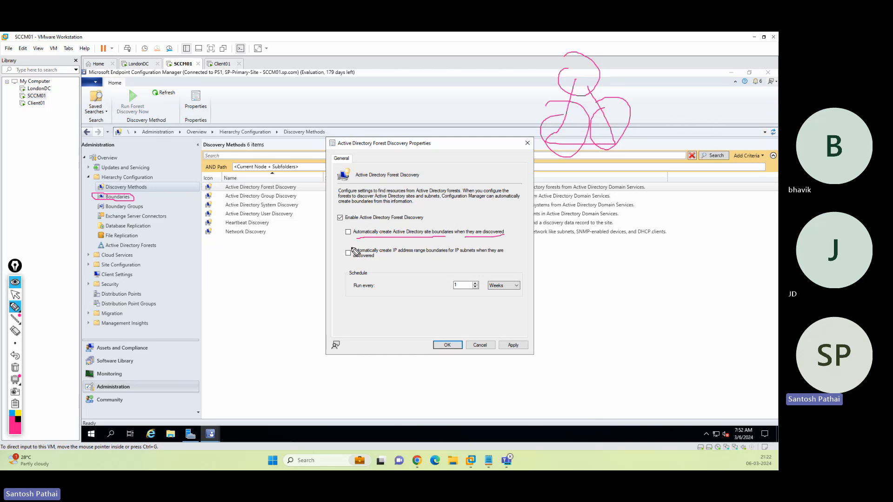
mouse_move(652, 188)
mouse_down()
mouse_move(662, 226)
mouse_move(684, 186)
mouse_up()
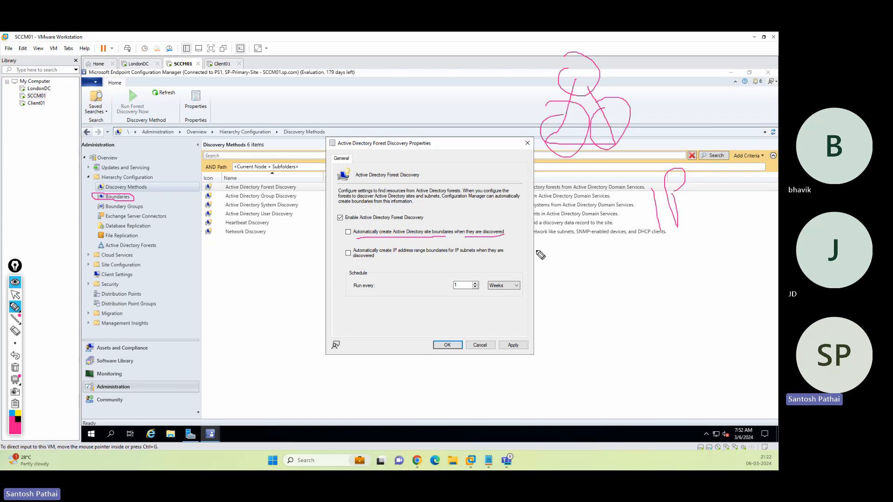
click(15, 368)
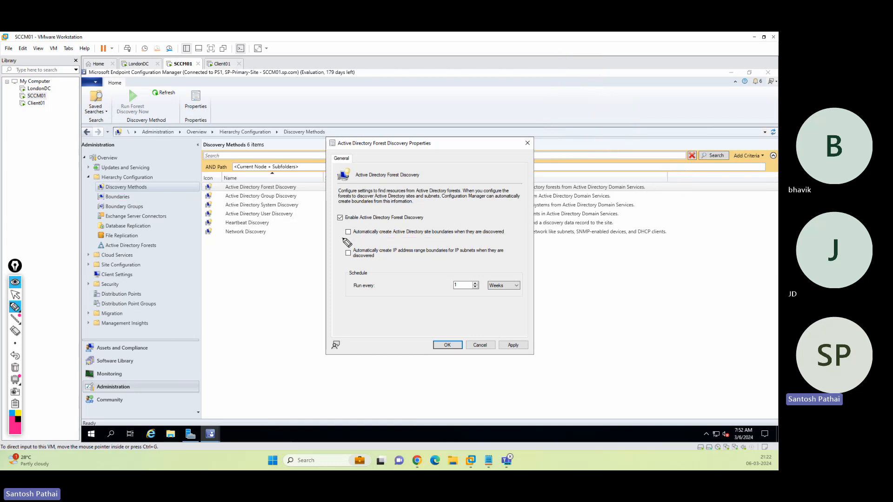
Mark the automatic site boundary and IP subnet options as ones to leave unticked.
drag(343, 239, 427, 240)
mouse_move(687, 223)
mouse_down()
mouse_move(626, 206)
mouse_move(501, 226)
mouse_move(511, 232)
mouse_up()
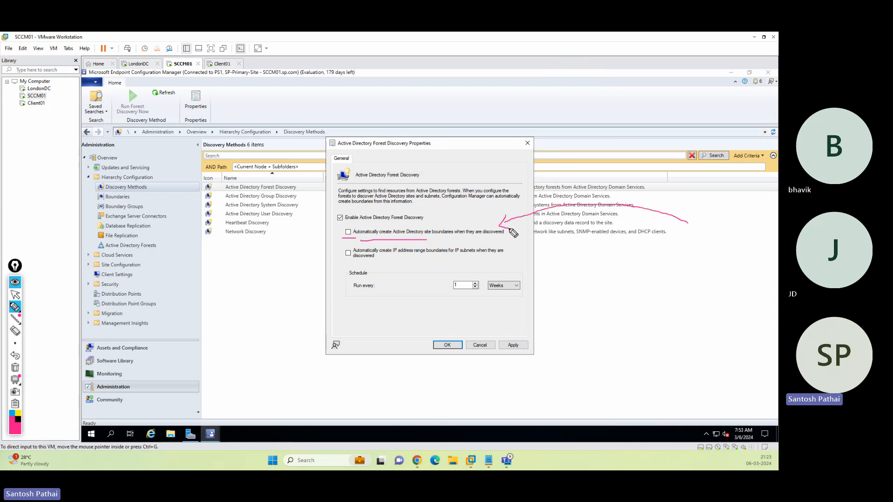
mouse_move(353, 226)
mouse_down()
mouse_move(355, 240)
mouse_move(356, 226)
mouse_up()
mouse_move(342, 227)
mouse_down()
mouse_move(355, 240)
mouse_move(341, 240)
mouse_move(440, 256)
mouse_up()
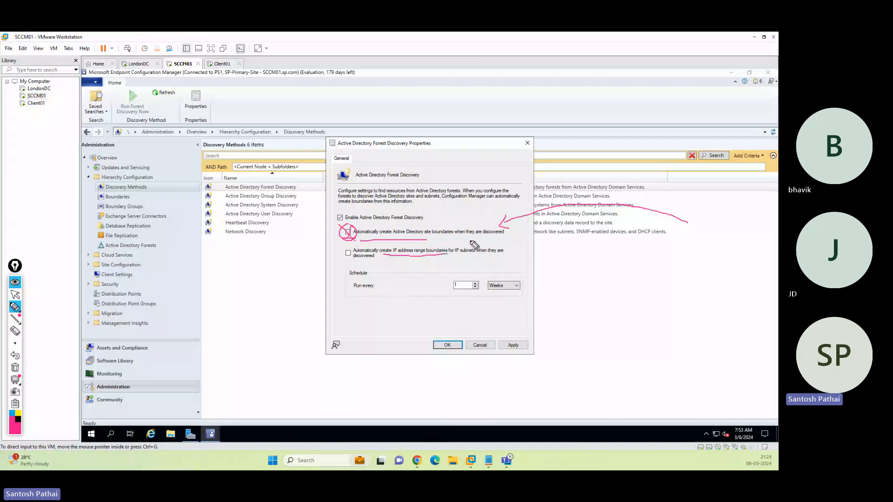
mouse_move(475, 241)
mouse_down()
mouse_move(450, 254)
mouse_move(479, 260)
mouse_move(460, 242)
mouse_up()
mouse_move(596, 265)
mouse_down()
mouse_move(514, 256)
mouse_move(524, 263)
mouse_up()
mouse_move(356, 238)
mouse_down()
mouse_move(342, 228)
mouse_move(319, 250)
mouse_move(146, 198)
mouse_up()
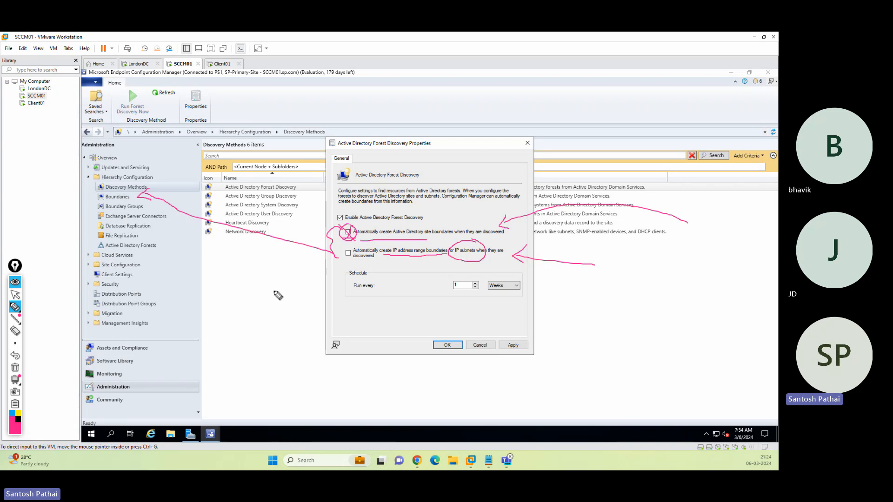
key(ctrl+shift+c)
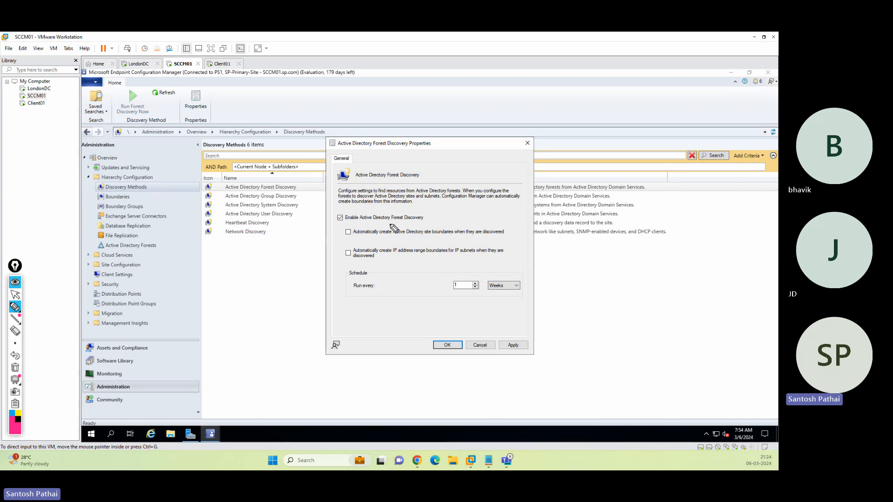
drag(403, 223, 420, 223)
mouse_move(355, 210)
mouse_down()
mouse_move(330, 218)
mouse_move(362, 216)
mouse_up()
drag(465, 157, 581, 110)
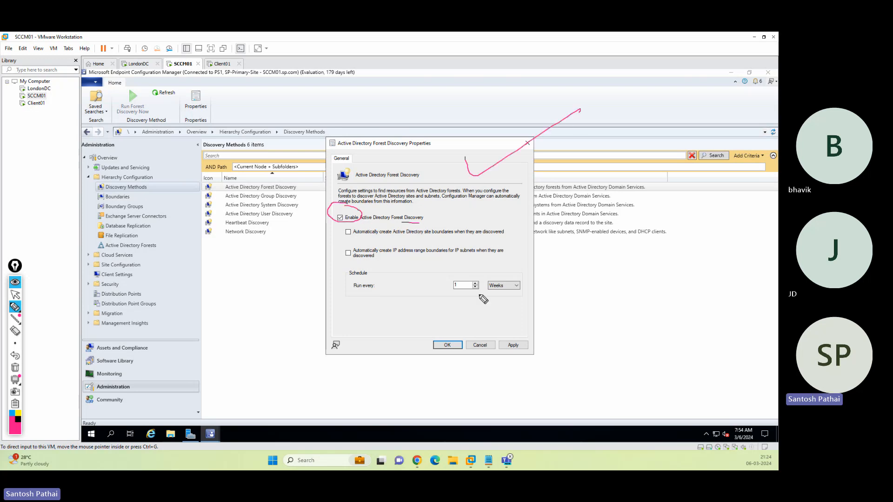
mouse_move(479, 264)
mouse_down()
mouse_move(532, 307)
mouse_move(533, 273)
mouse_move(456, 266)
mouse_up()
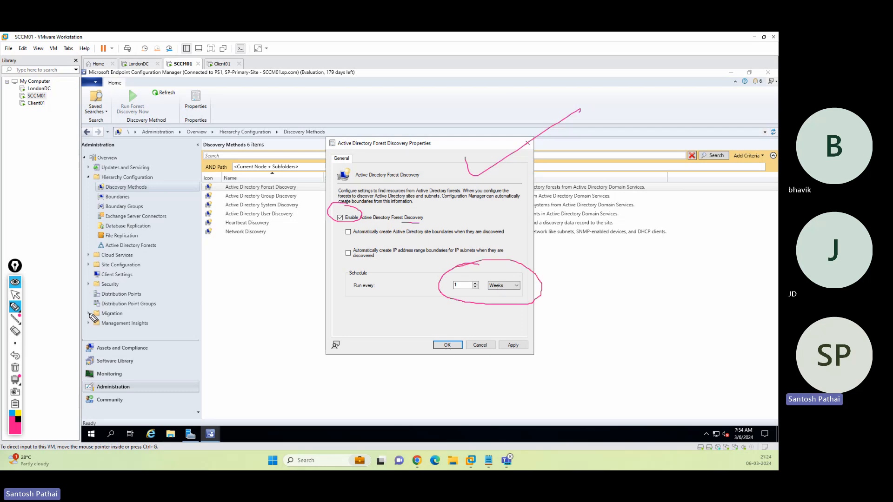
click(16, 369)
click(15, 294)
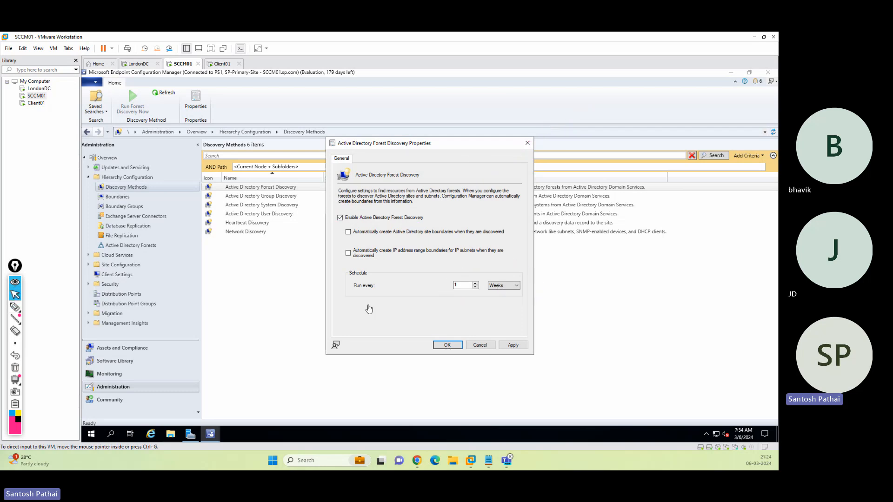
click(496, 286)
click(494, 298)
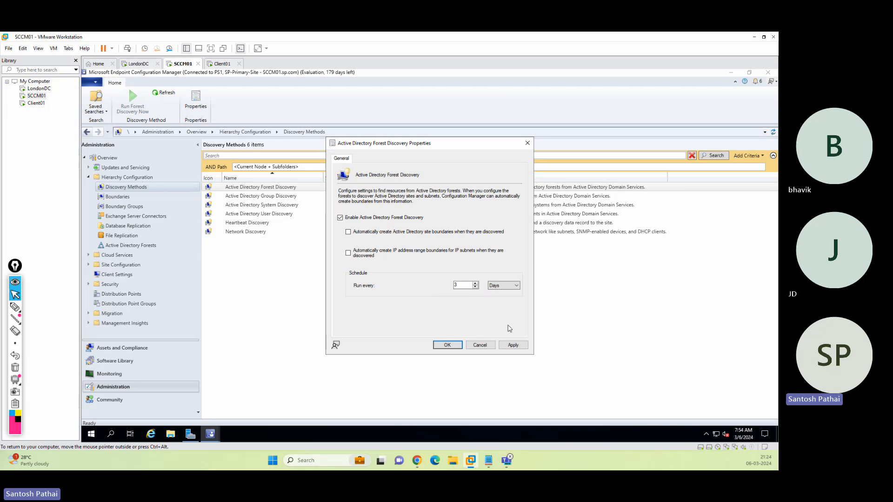
click(511, 345)
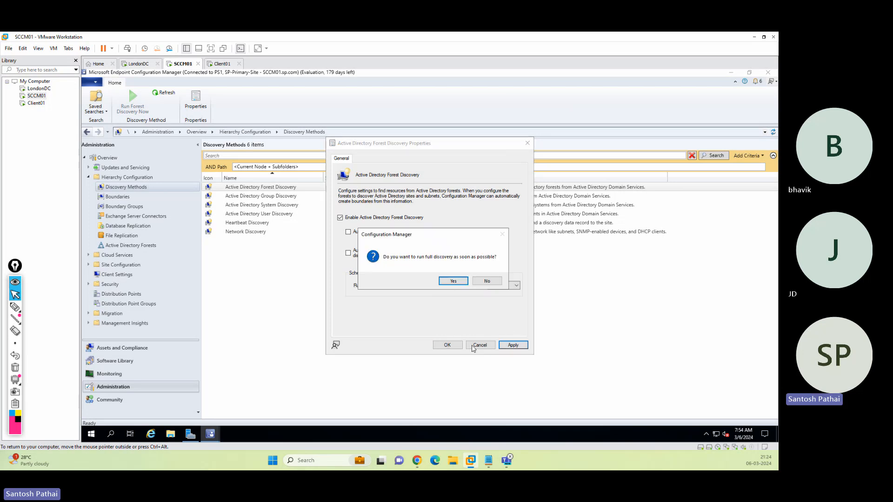
click(454, 281)
click(447, 346)
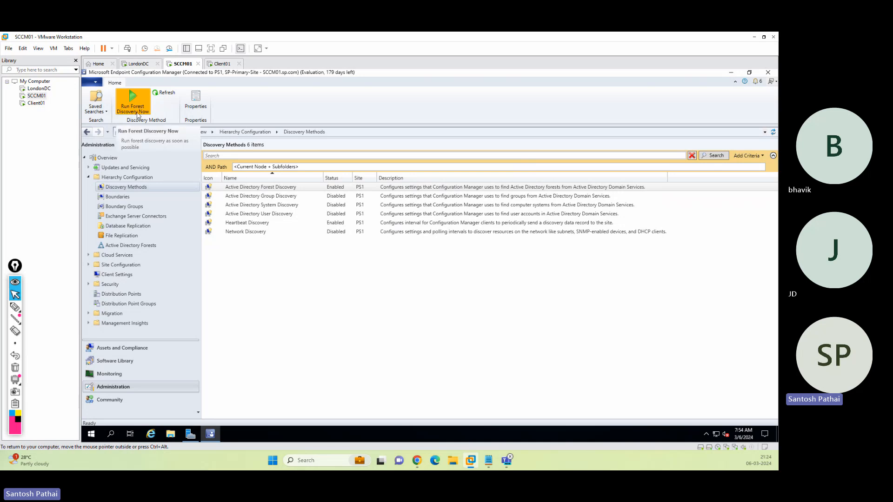
click(273, 198)
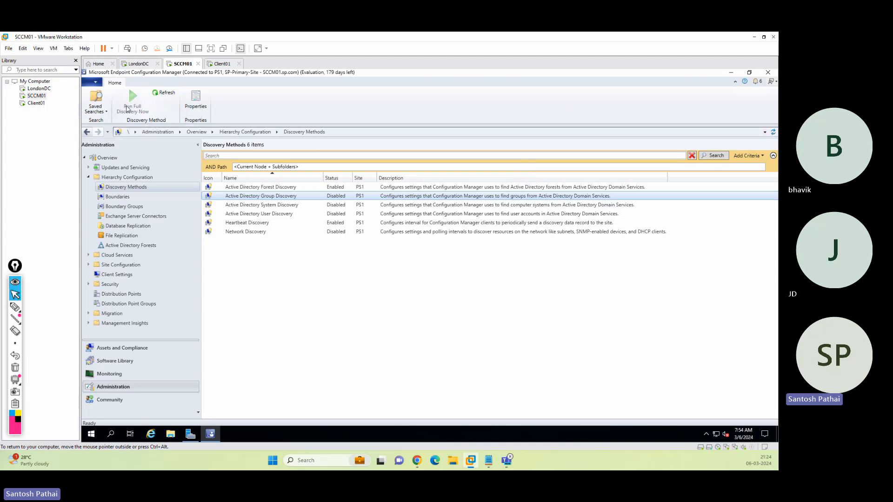
Tick Enable Active Directory Group Discovery in its properties and begin adding an Active Directory location.
right_click(285, 199)
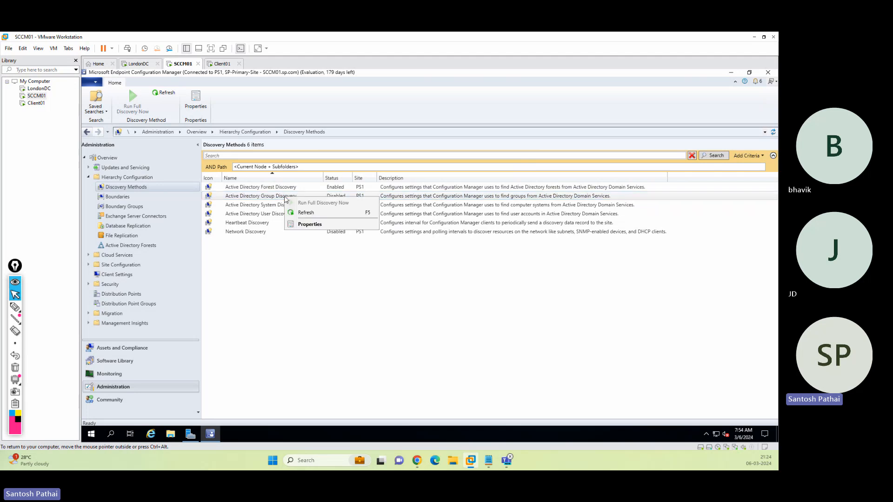
click(313, 223)
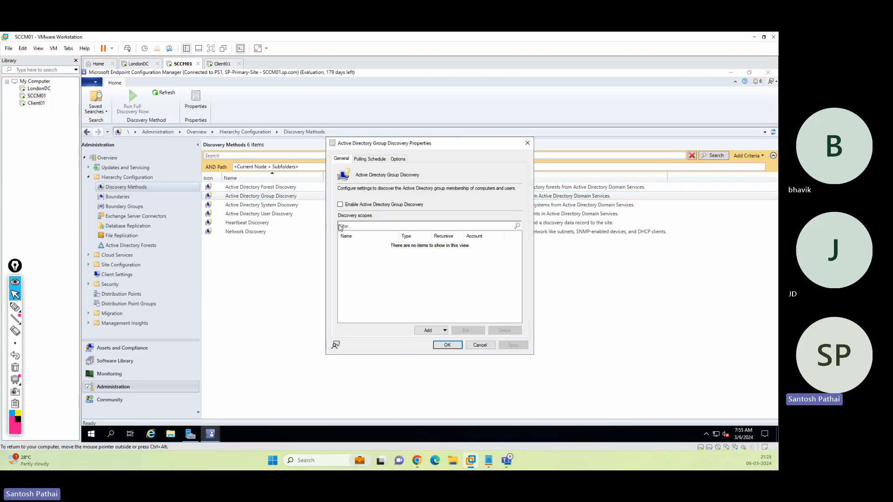
click(368, 205)
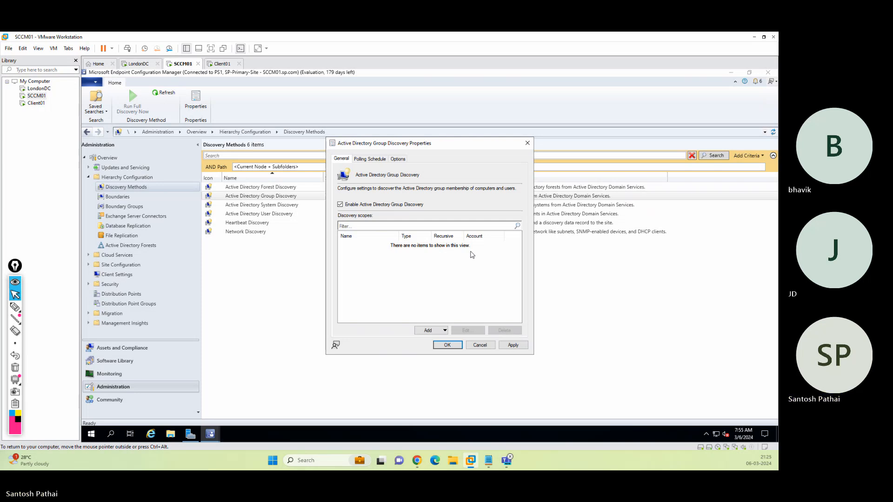
click(444, 331)
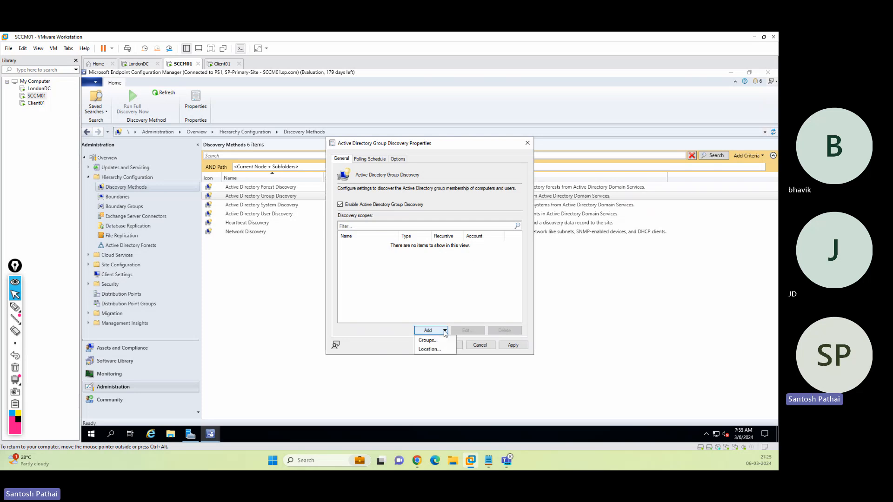
click(439, 347)
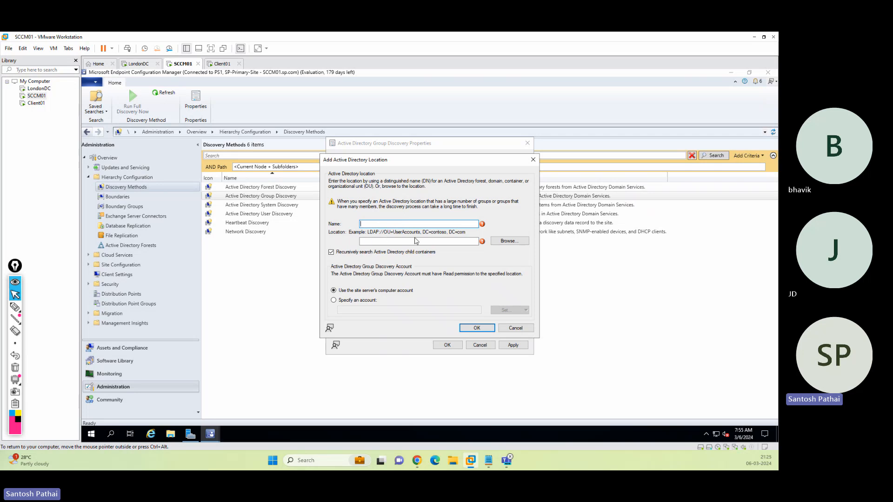
Browse to the Users container under SP Infra as the location.
click(504, 242)
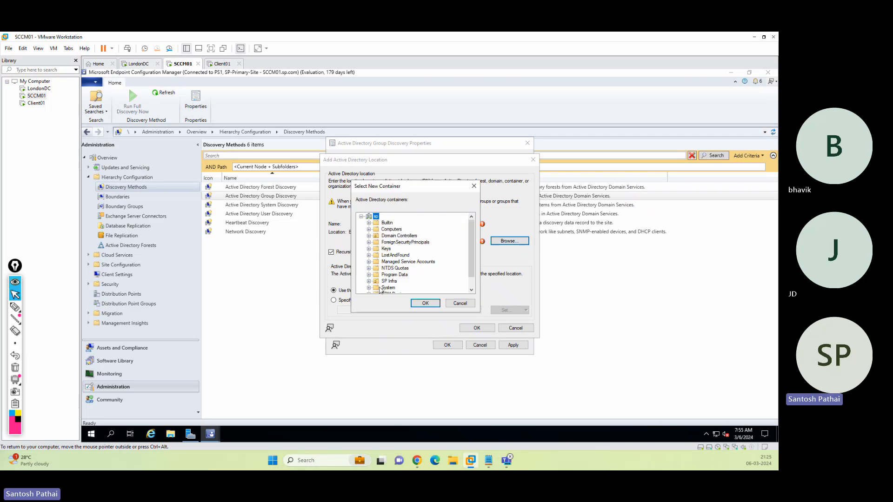
click(368, 281)
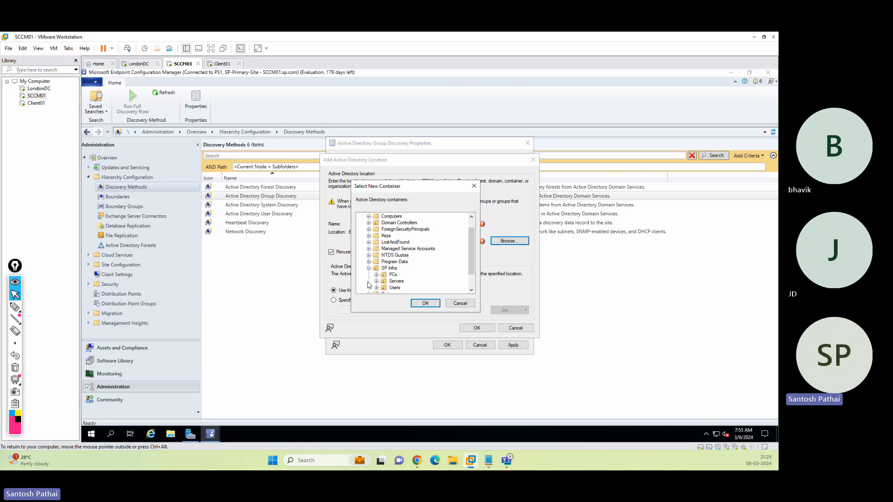
click(395, 287)
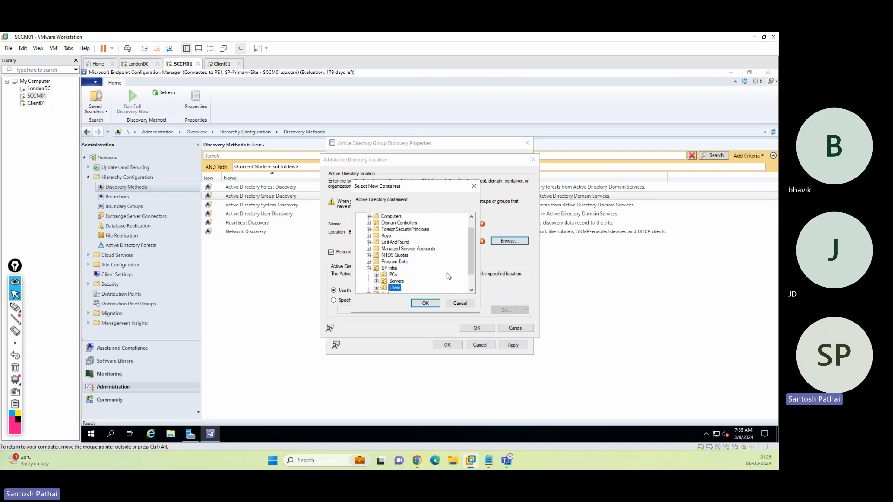
click(426, 304)
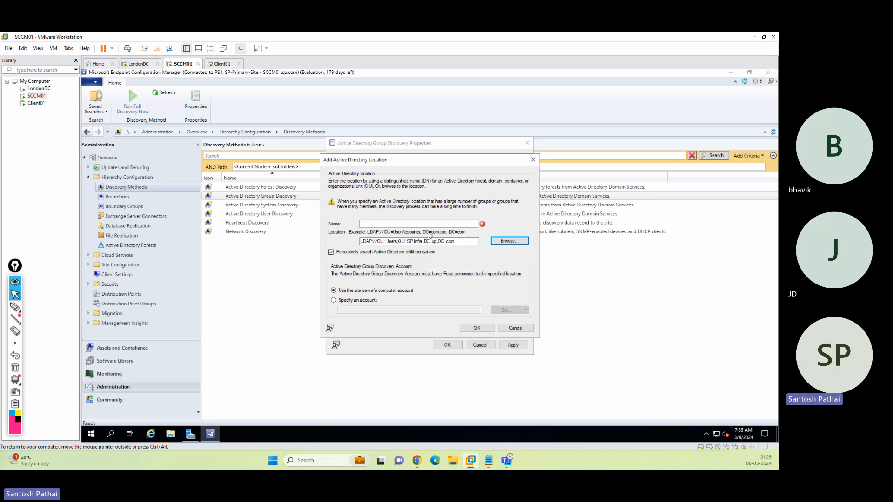
Name the scope SP-Groups and keep the site server's computer account.
click(379, 224)
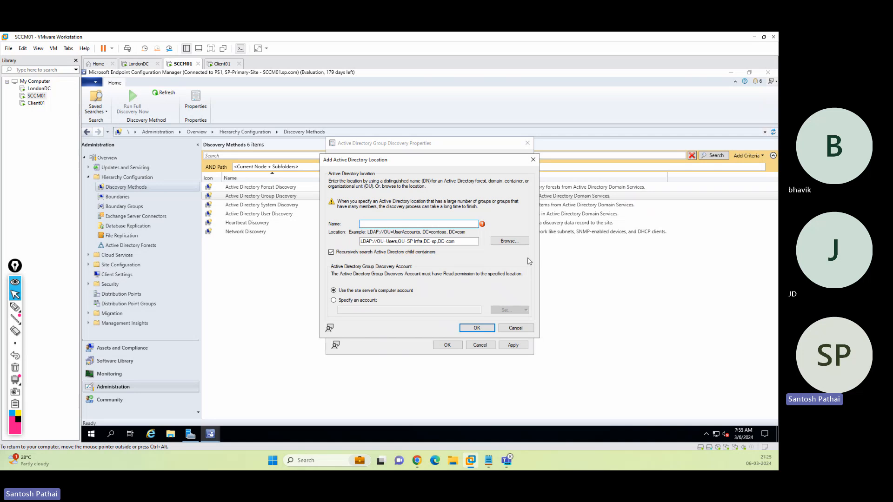
text(SP-Groups)
click(366, 302)
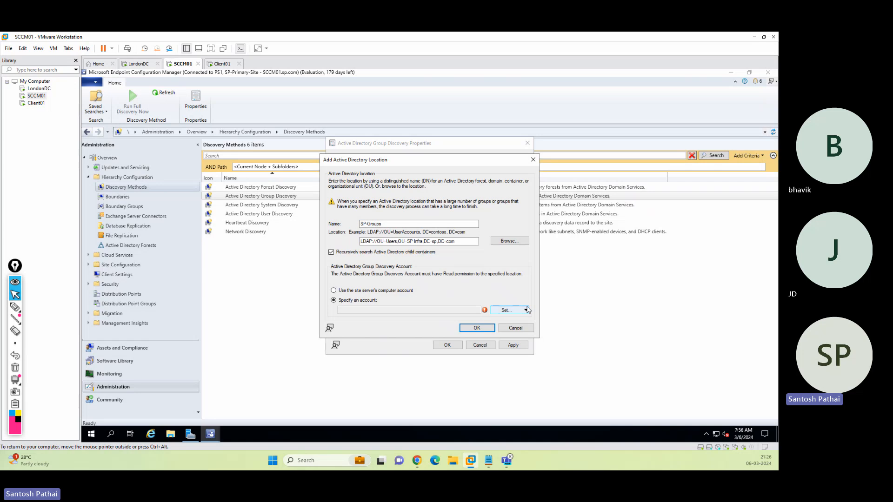
click(511, 311)
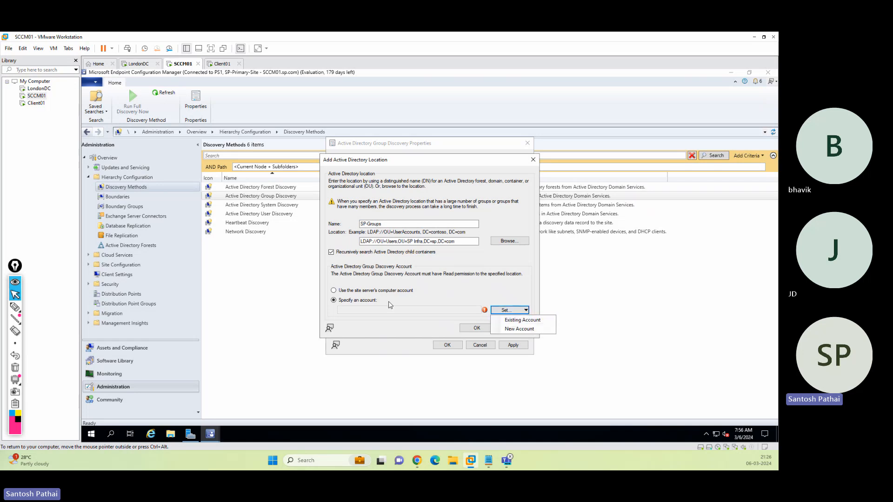
click(352, 291)
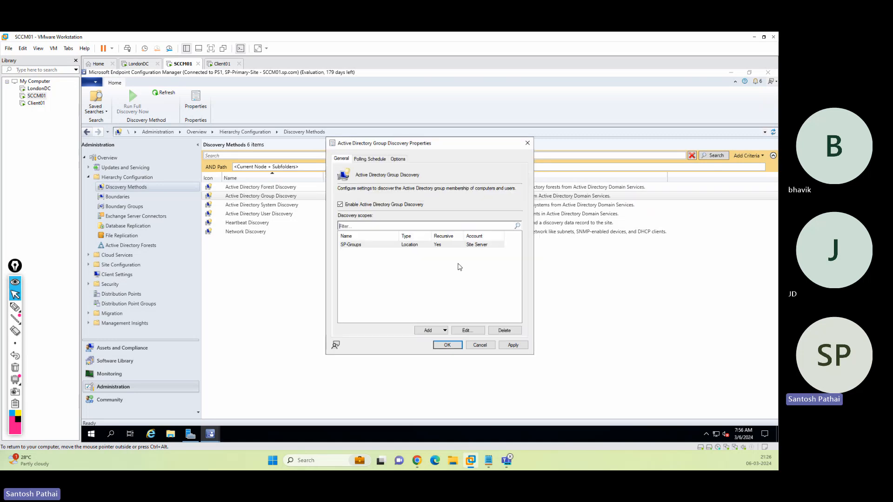
Save the SP-Groups location and review the Group Discovery full-discovery schedule, leaving it unchanged.
click(476, 329)
click(369, 160)
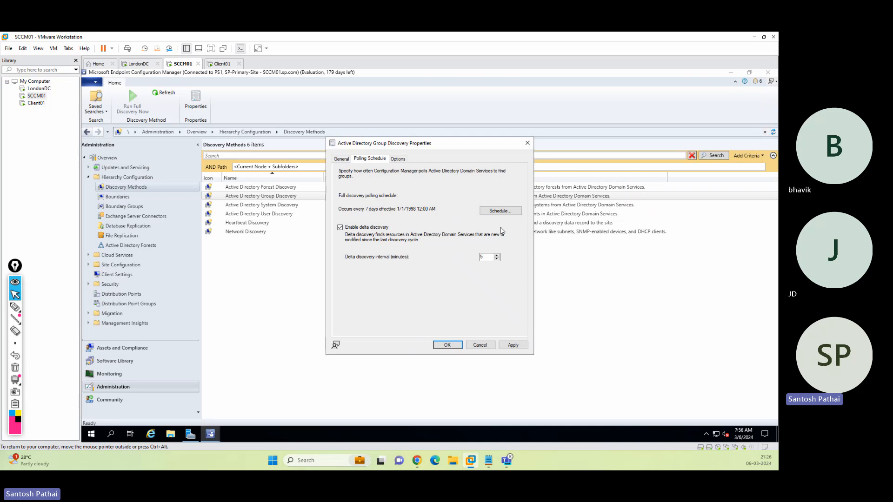
click(500, 211)
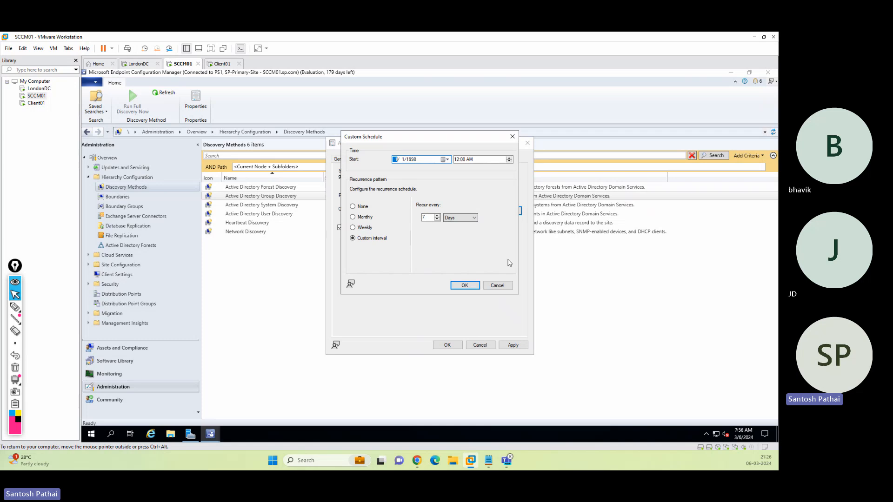
click(492, 284)
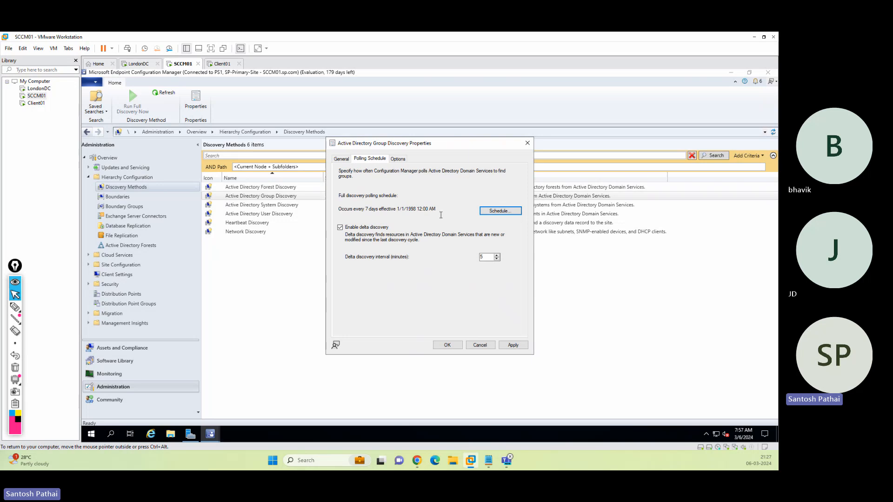
Set the delta discovery interval to 5 minutes, apply with full discovery, and save.
double_click(494, 259)
text(3)
drag(486, 257, 473, 256)
click(513, 346)
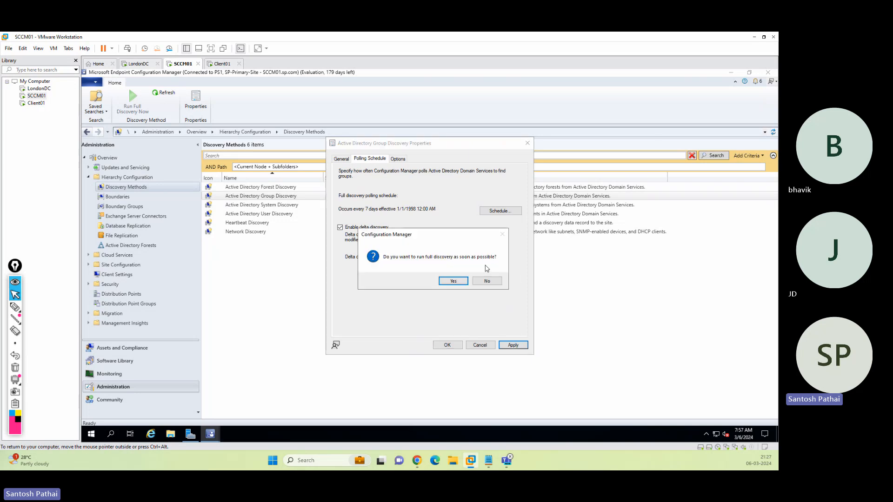
click(451, 281)
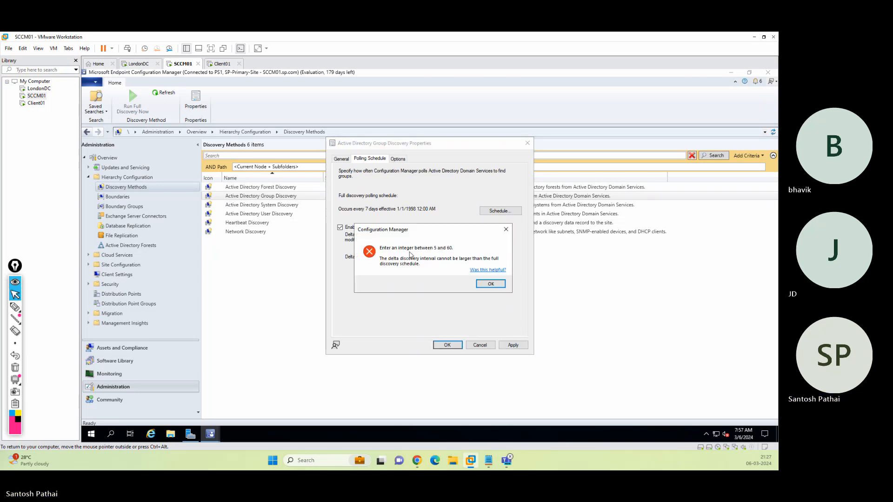
click(490, 284)
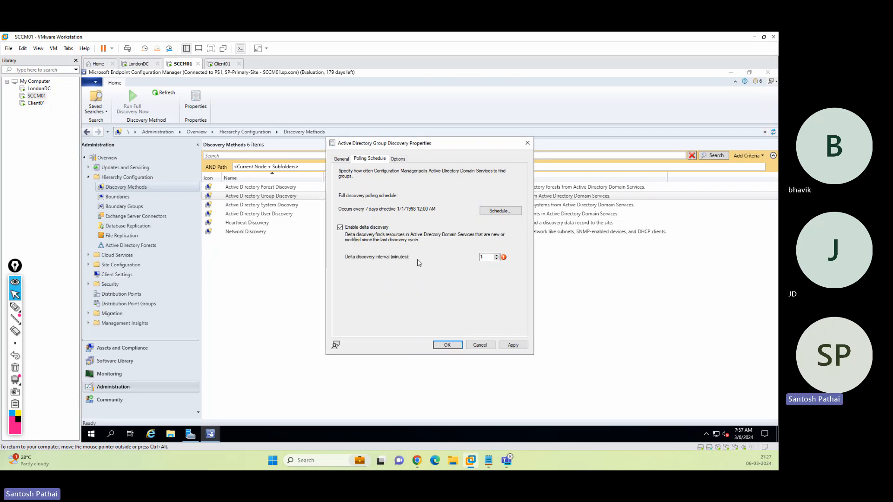
double_click(493, 258)
text(5)
double_click(484, 257)
click(448, 346)
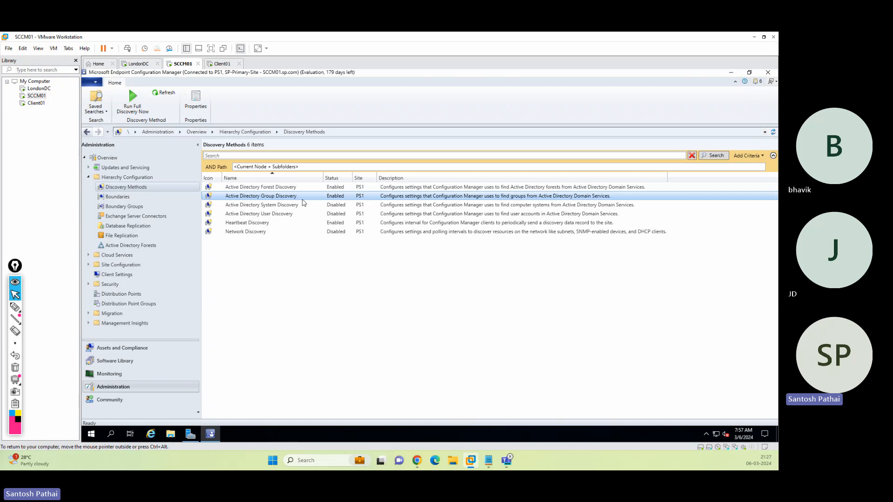
Open Active Directory System Discovery properties and tick Enable Active Directory System Discovery.
click(409, 282)
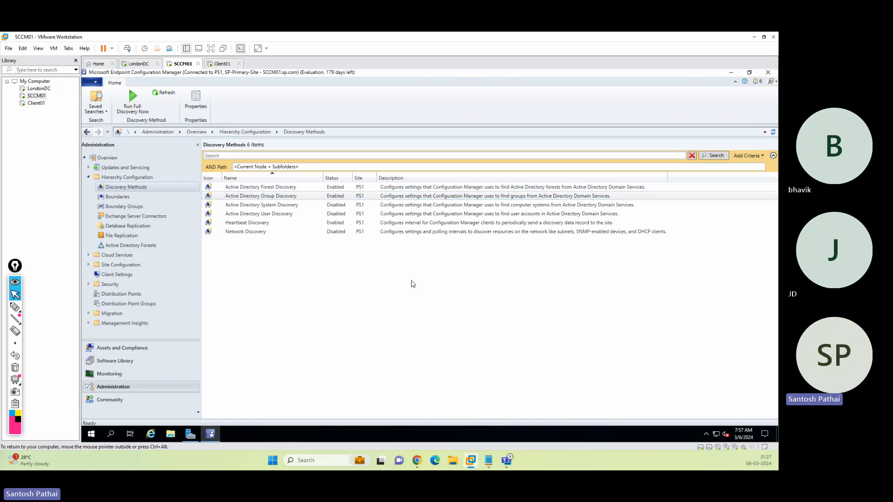
click(289, 205)
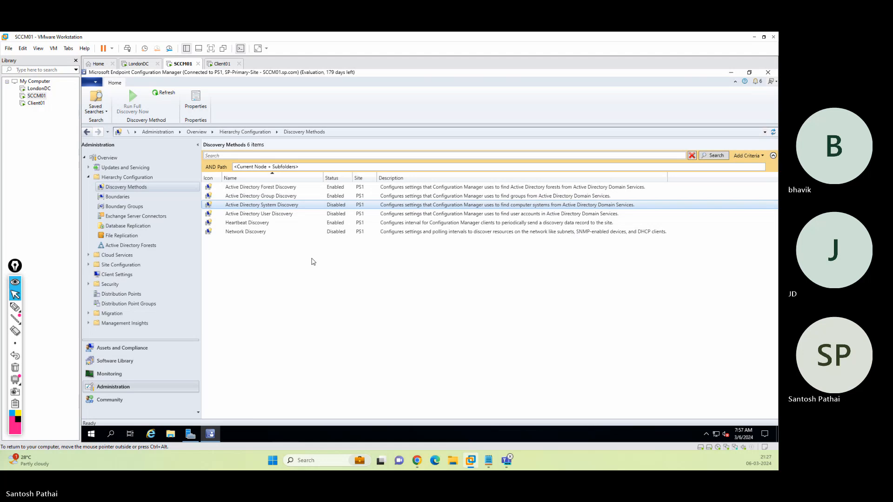
right_click(290, 206)
click(310, 231)
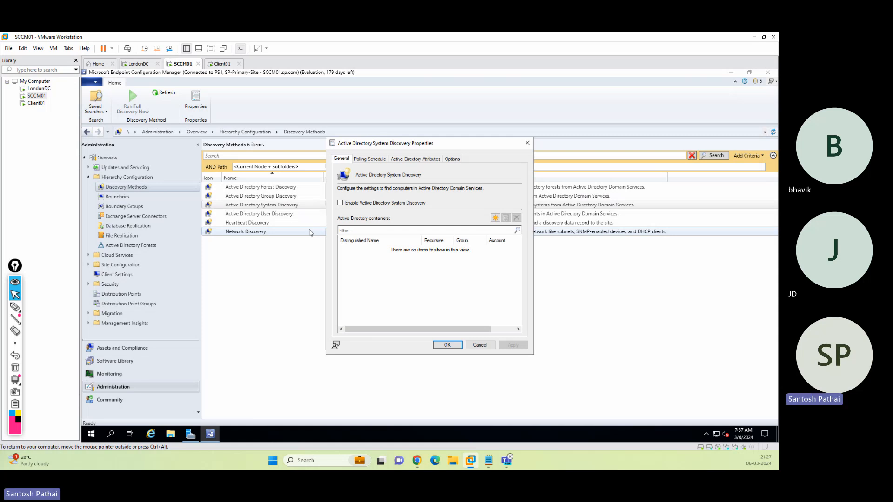
click(353, 204)
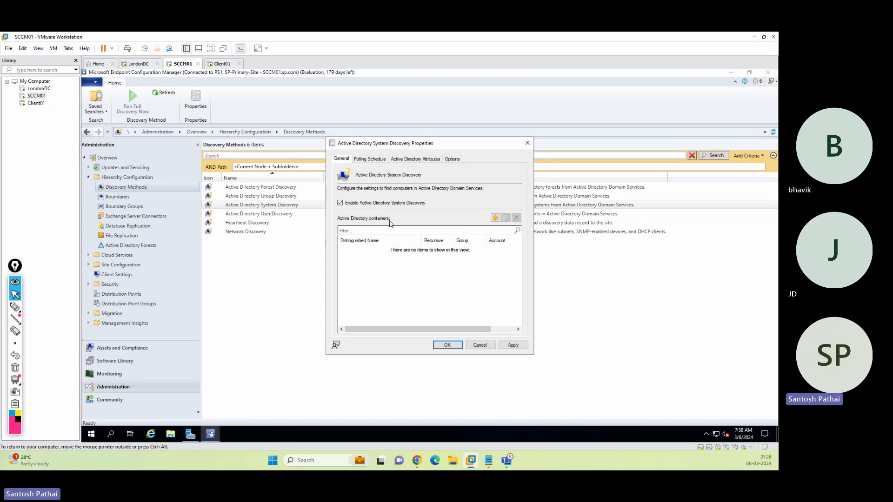
Add the SP Infra Servers OU as a System Discovery container.
click(495, 218)
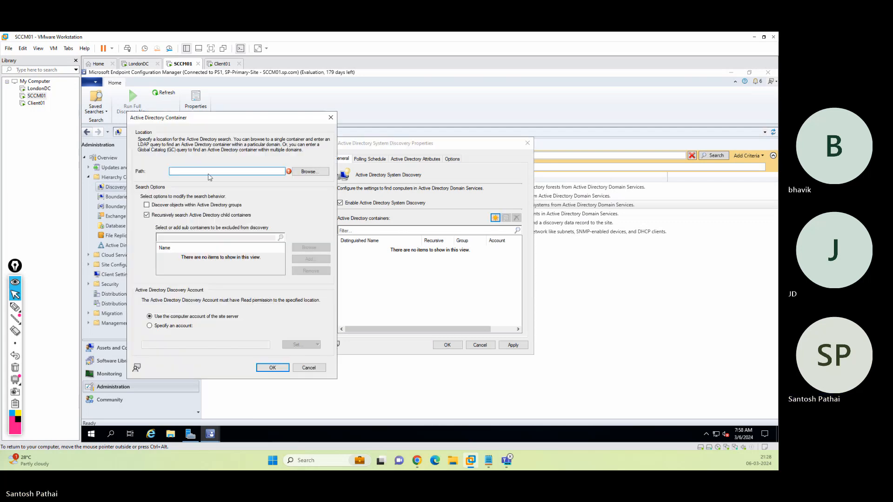
click(320, 175)
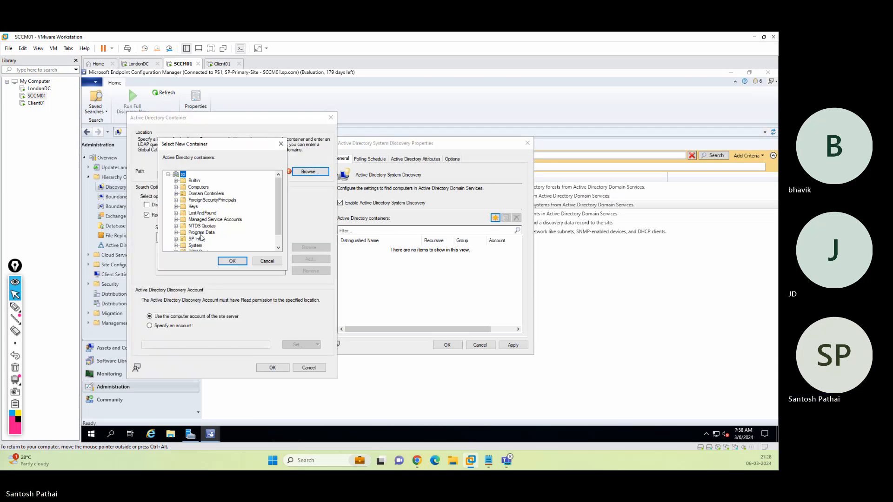
click(177, 239)
click(205, 239)
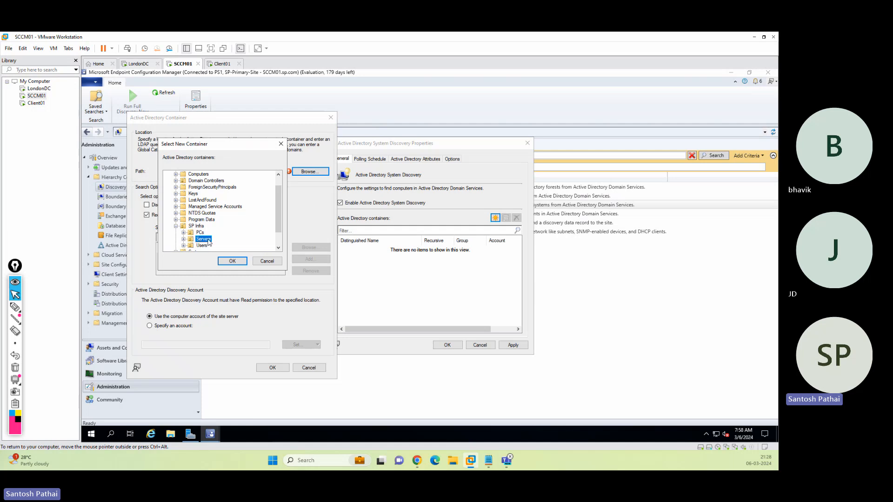
click(233, 261)
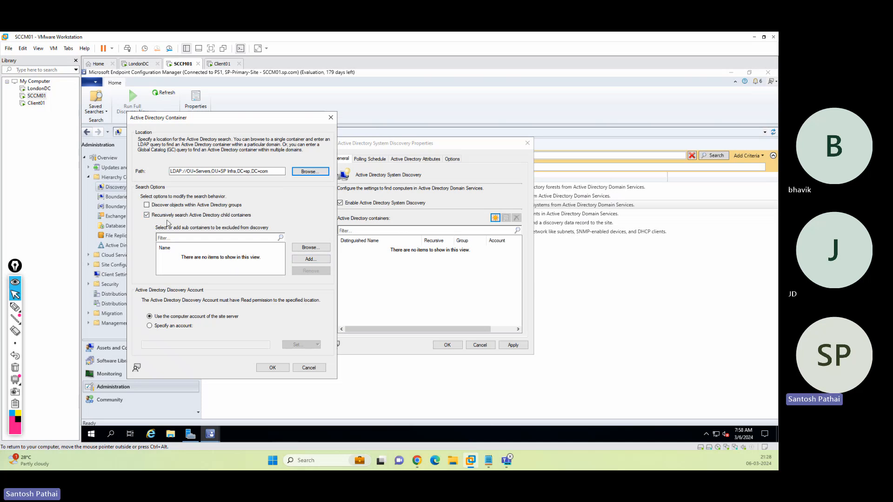
click(273, 367)
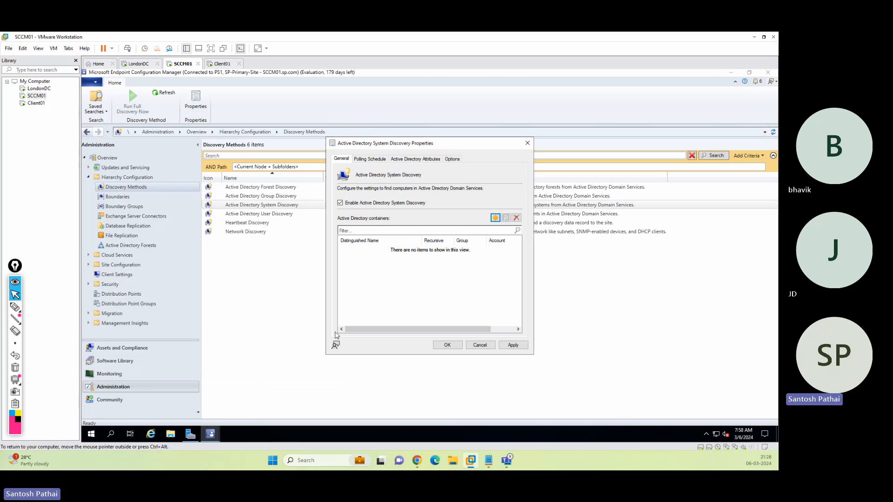
click(423, 249)
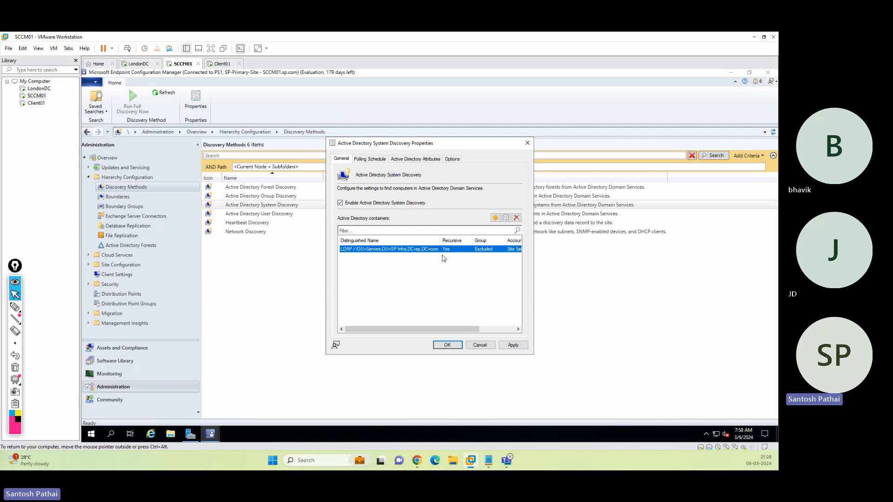
Add the SP Infra PCs OU as a second System Discovery container.
click(495, 218)
click(320, 182)
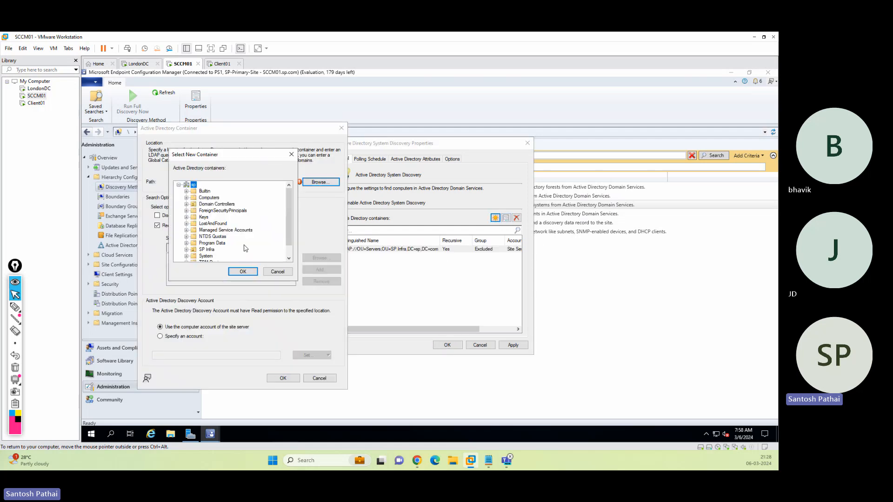
click(187, 249)
click(210, 243)
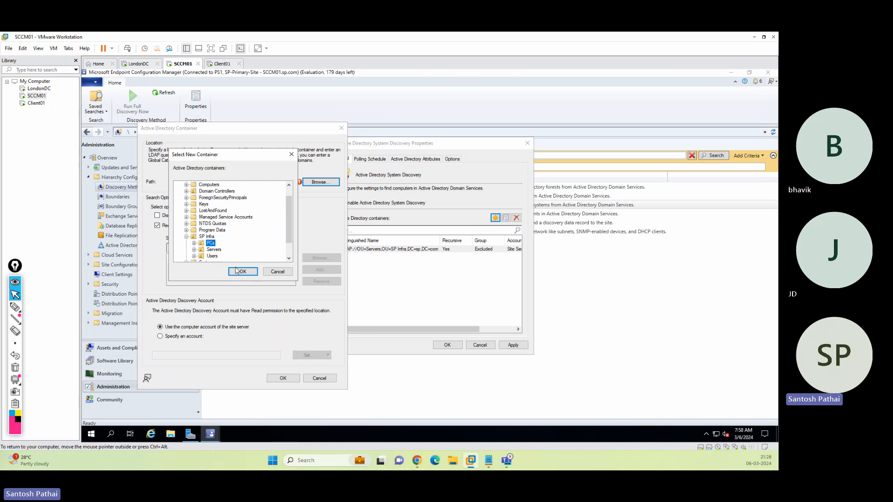
click(242, 272)
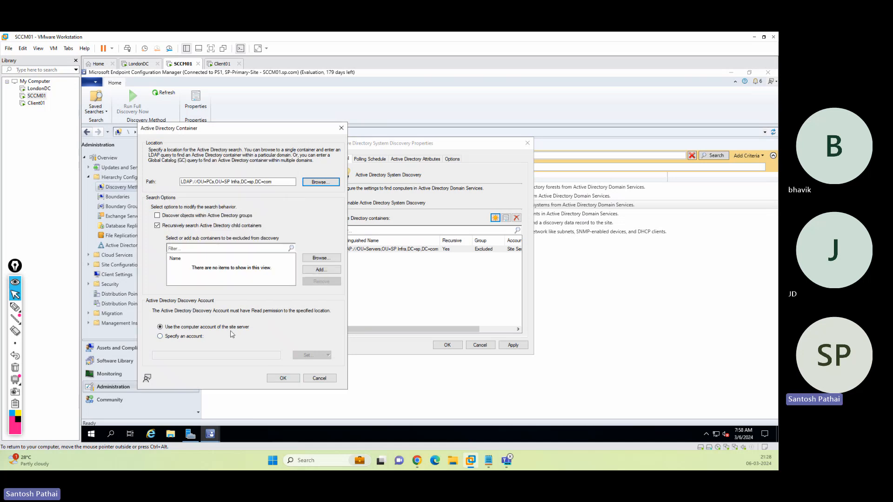
click(283, 378)
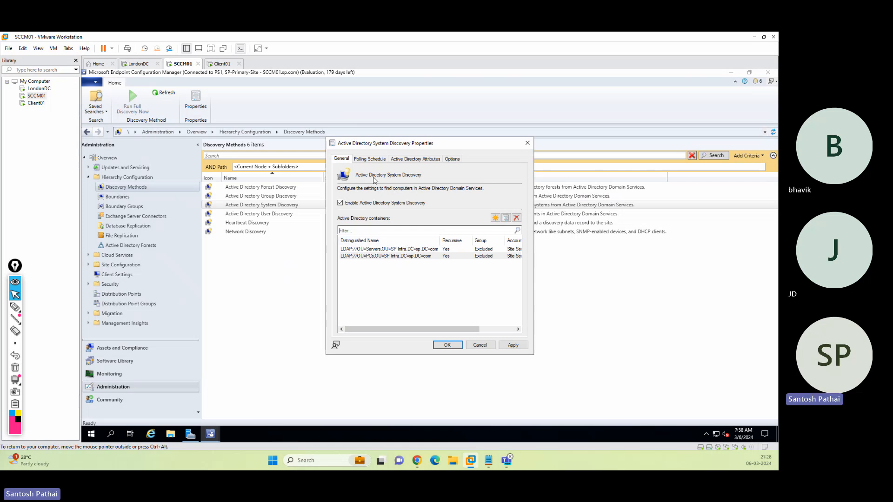
Review System Discovery's Polling Schedule (5-minute delta), Attributes and Options tabs.
click(370, 158)
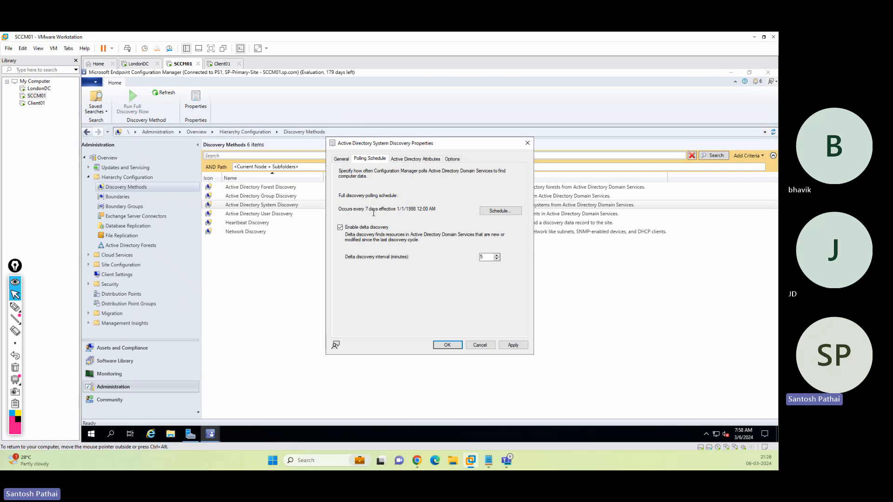
drag(492, 257, 480, 272)
click(427, 161)
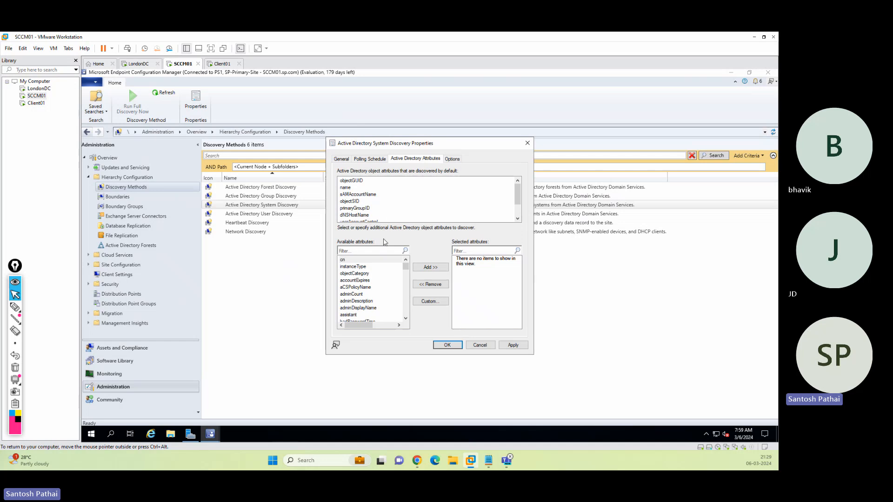
click(452, 160)
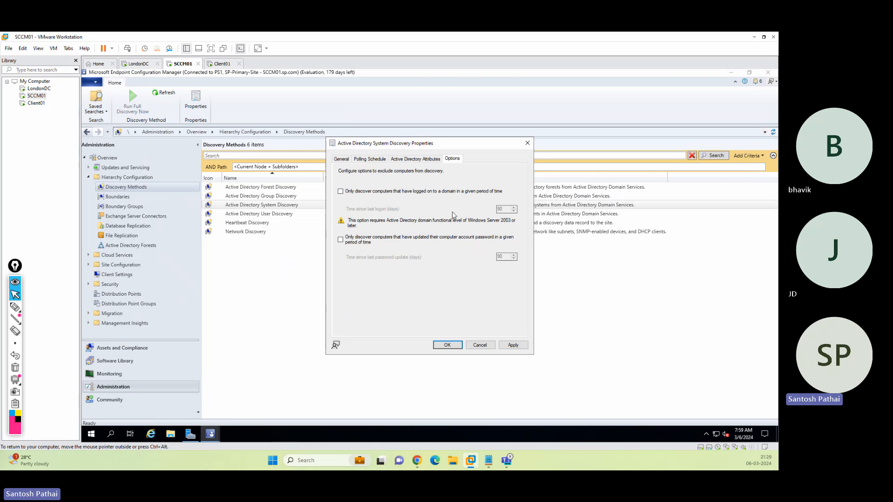
click(342, 159)
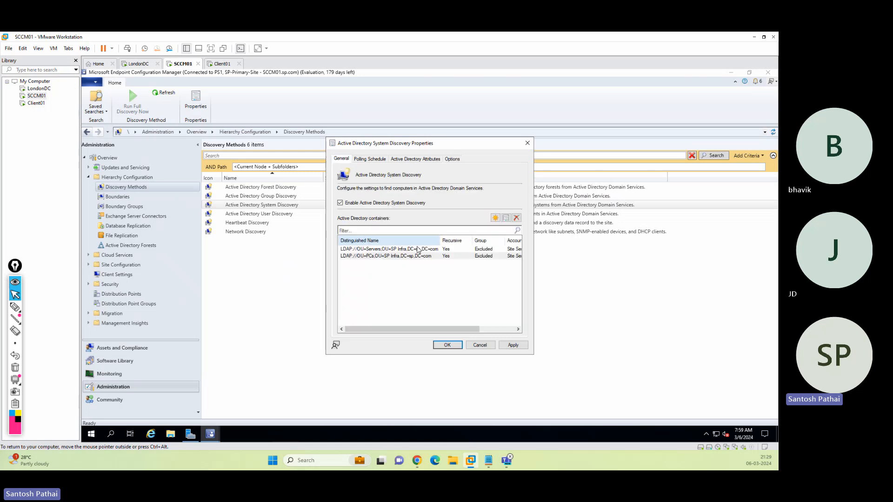
click(495, 218)
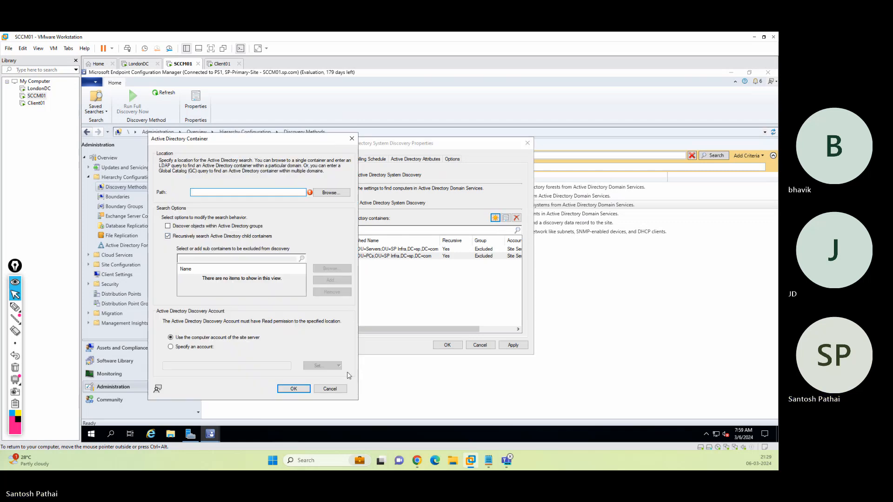
click(329, 389)
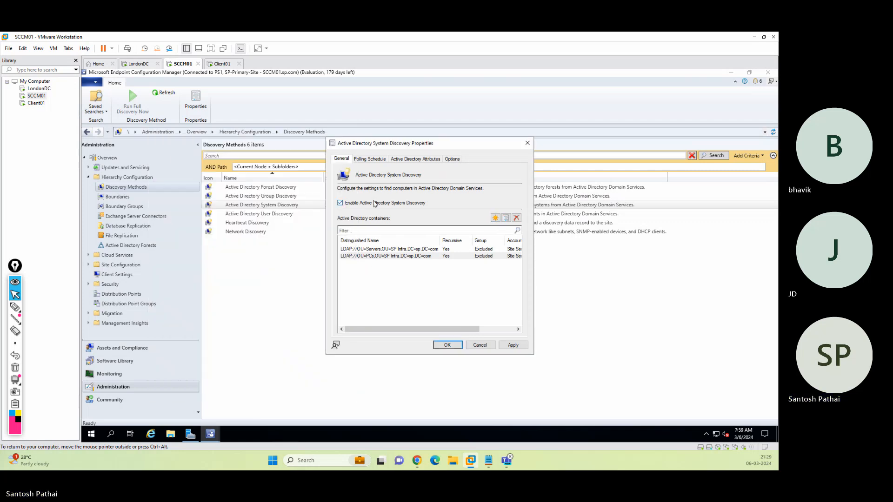
click(372, 159)
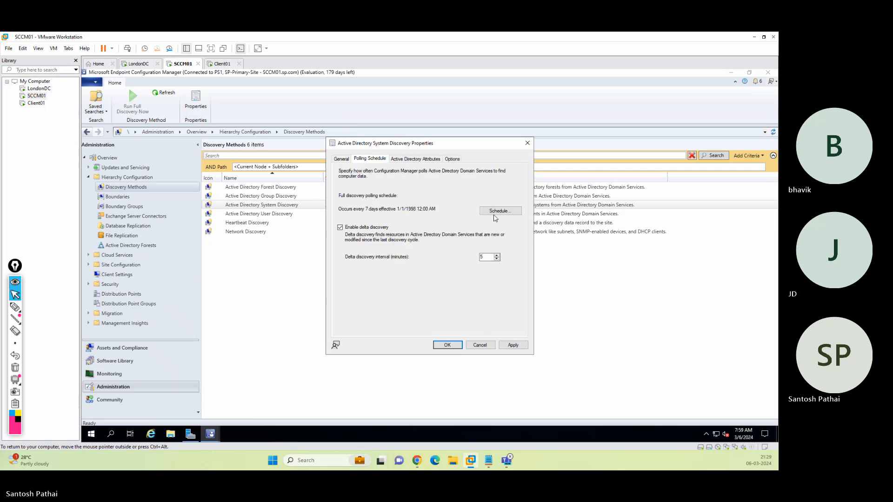
click(342, 160)
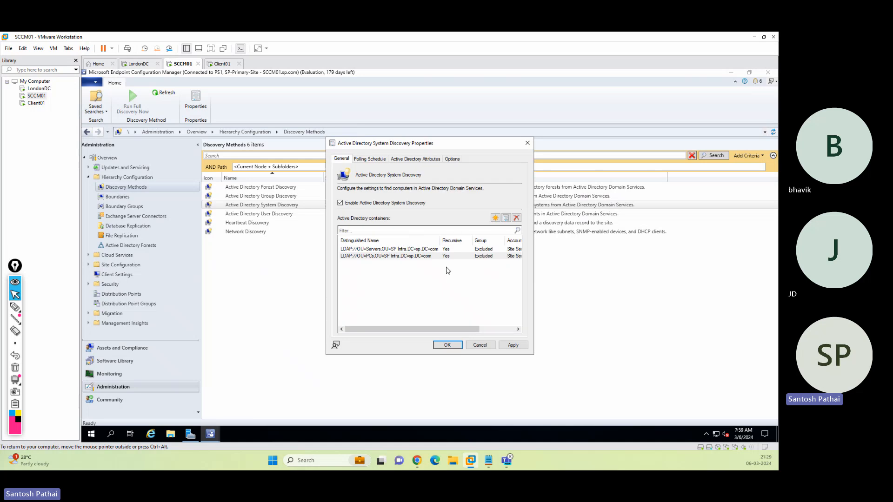
Add the Domain Controllers container, apply with full discovery, and save the properties.
click(495, 217)
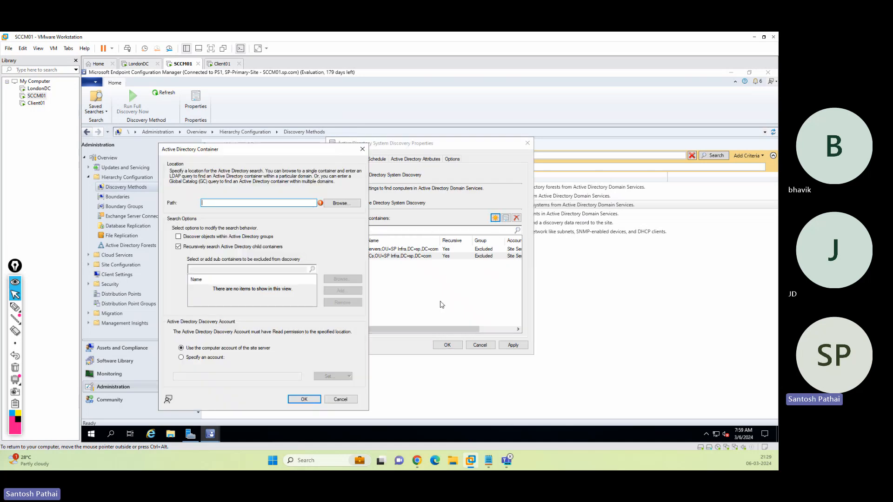
click(347, 207)
click(252, 226)
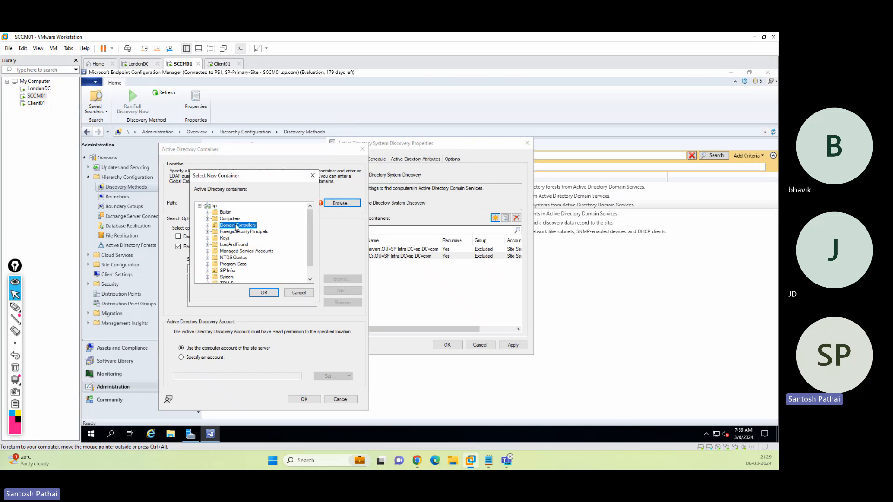
click(264, 292)
click(304, 400)
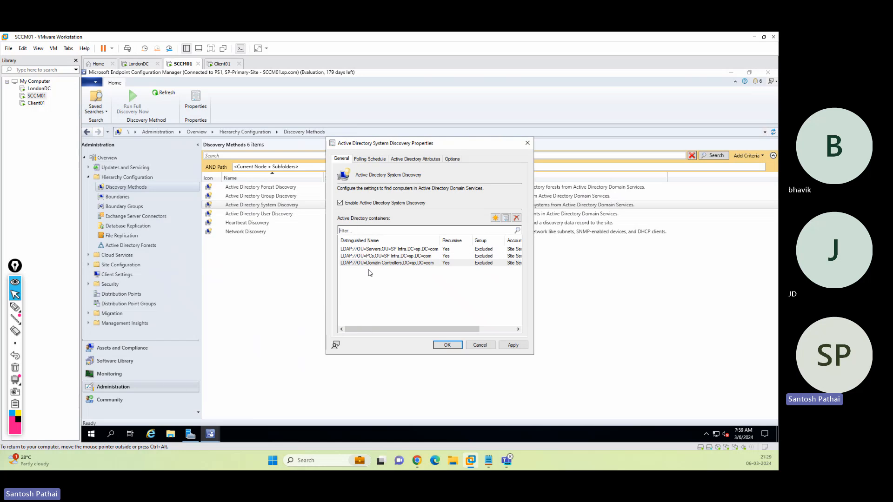
click(394, 263)
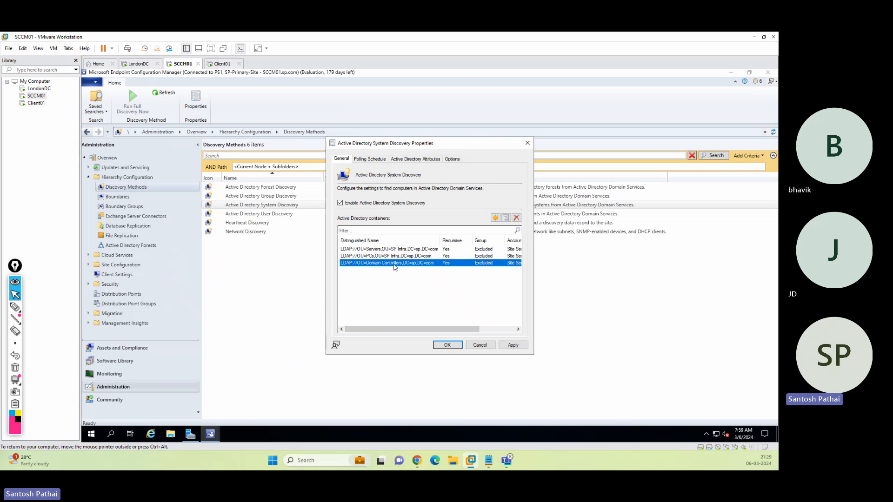
click(512, 345)
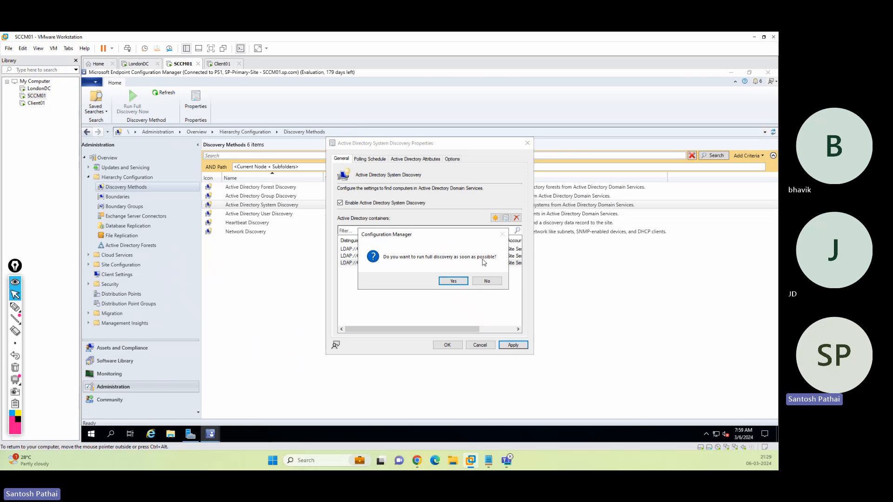
click(457, 281)
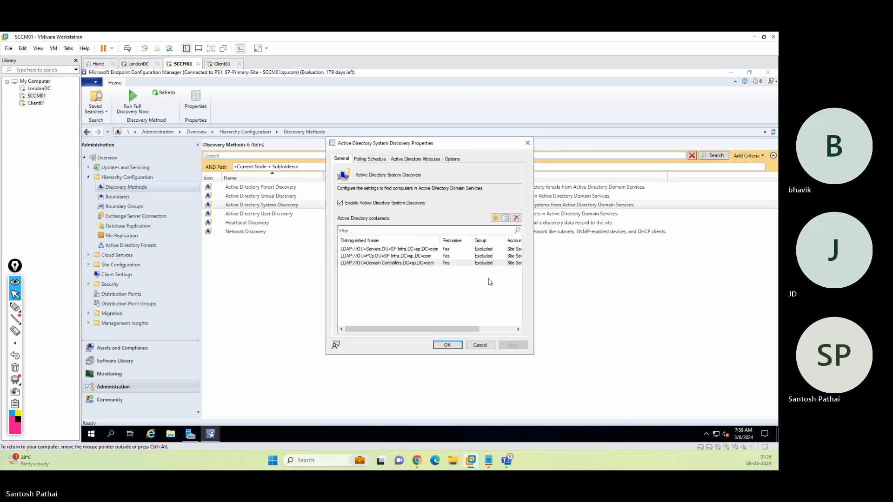
click(447, 345)
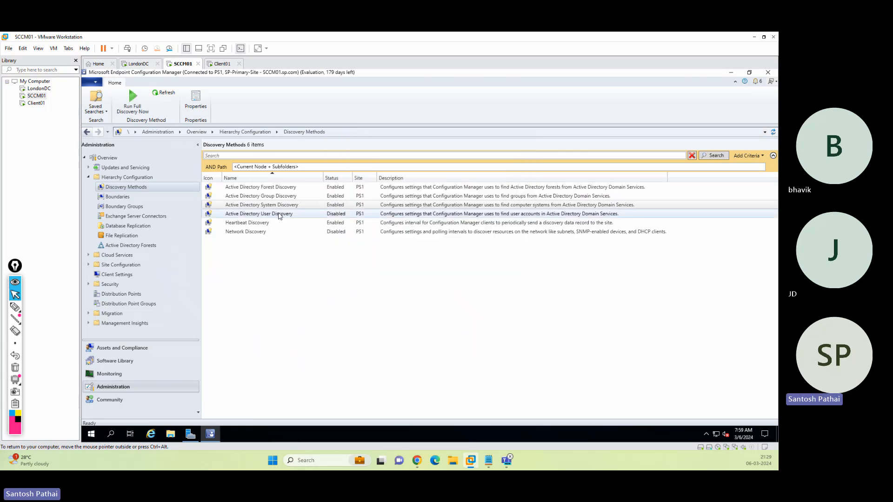
Open Active Directory User Discovery properties and tick Enable Active Directory User Discovery.
click(336, 214)
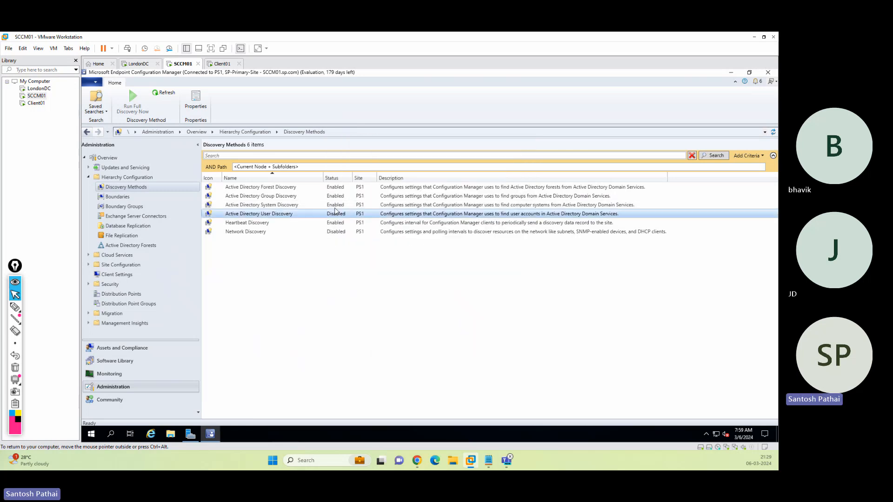
right_click(293, 215)
click(317, 243)
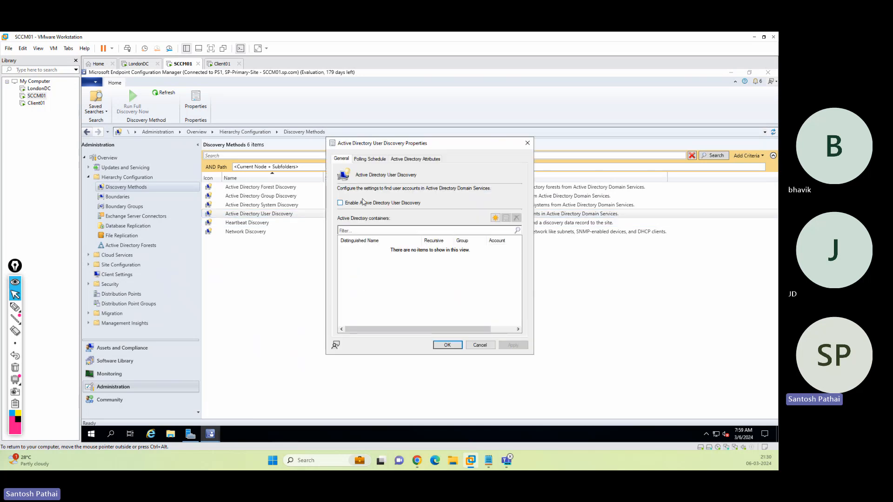
click(355, 203)
Add the SP Infra Users OU as a container and save, accepting full discovery.
click(495, 218)
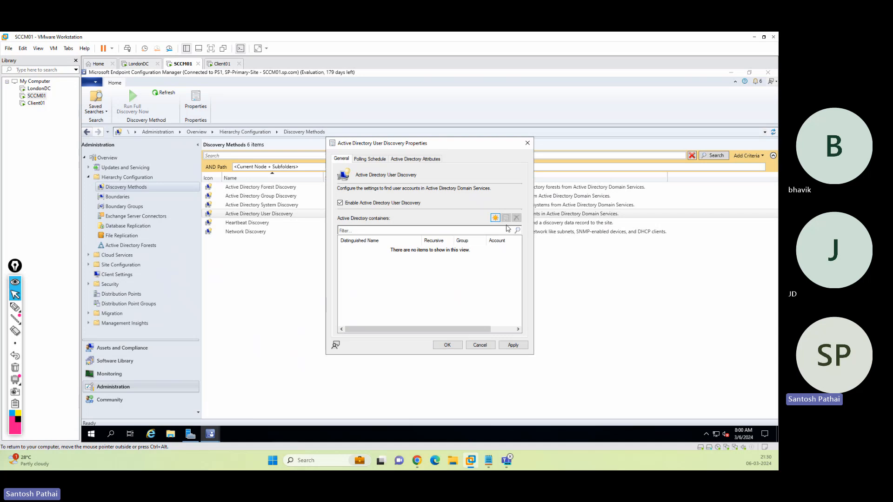
click(359, 218)
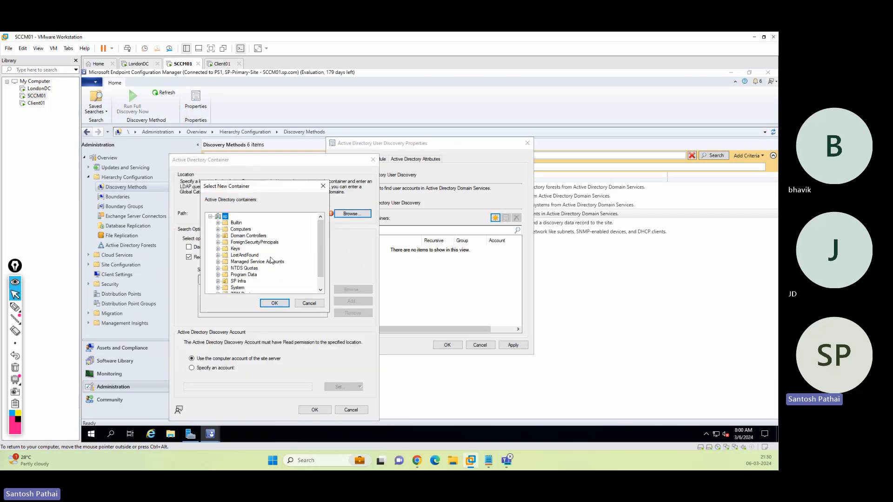
click(218, 281)
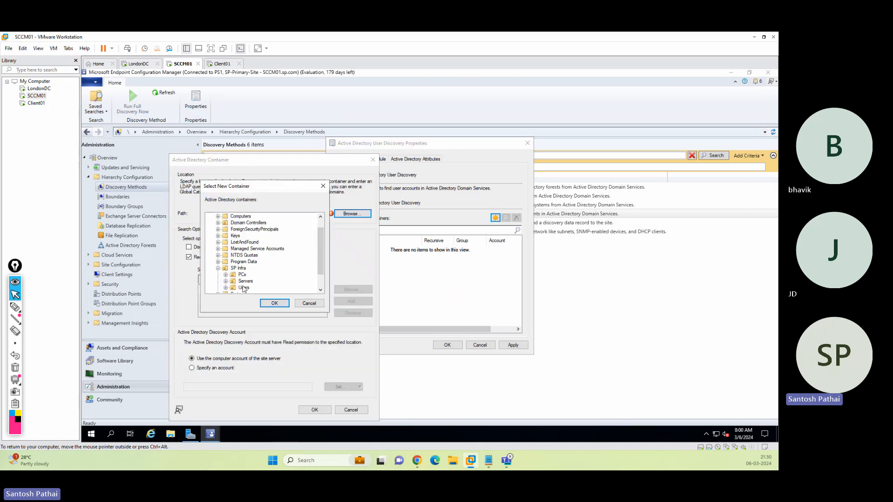
click(243, 288)
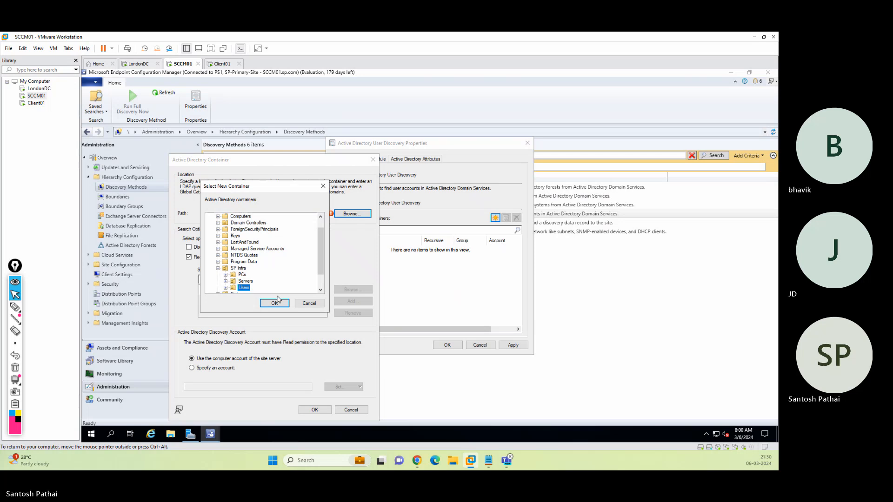
click(274, 303)
click(315, 410)
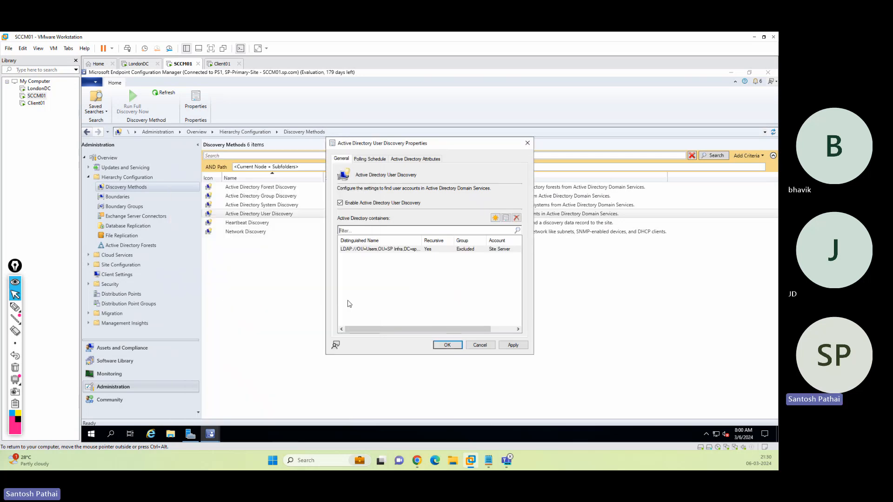
click(372, 159)
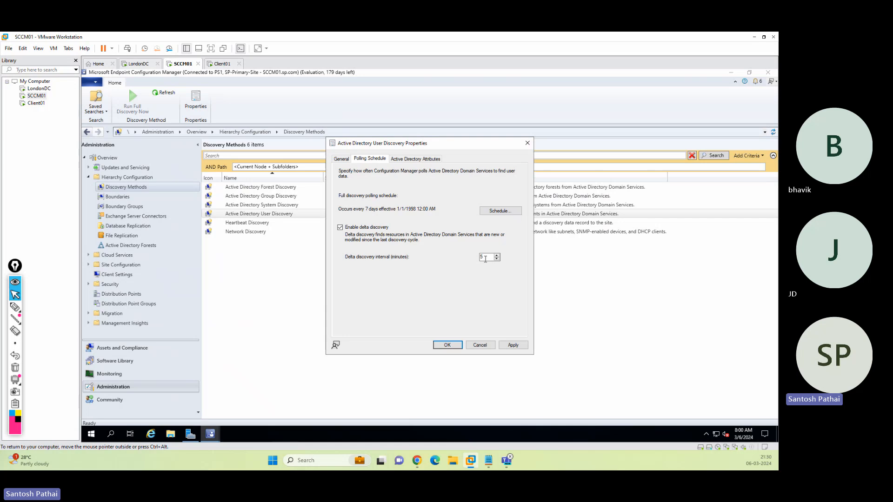
click(454, 348)
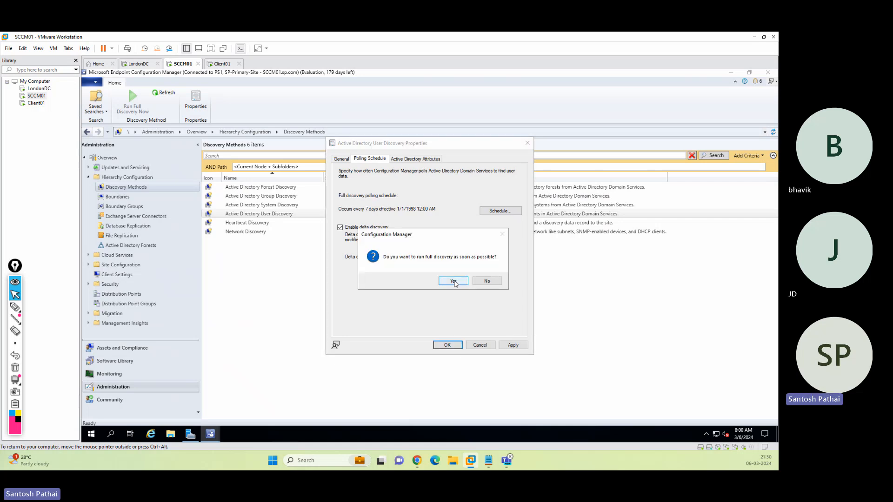
click(453, 282)
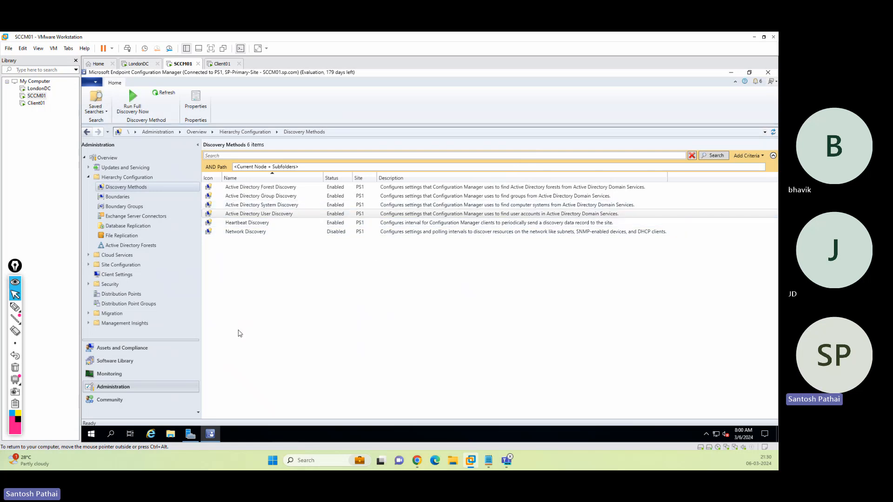
Switch the SCCM01 console to Assets and Compliance and select the Provisioning Device entry.
click(122, 349)
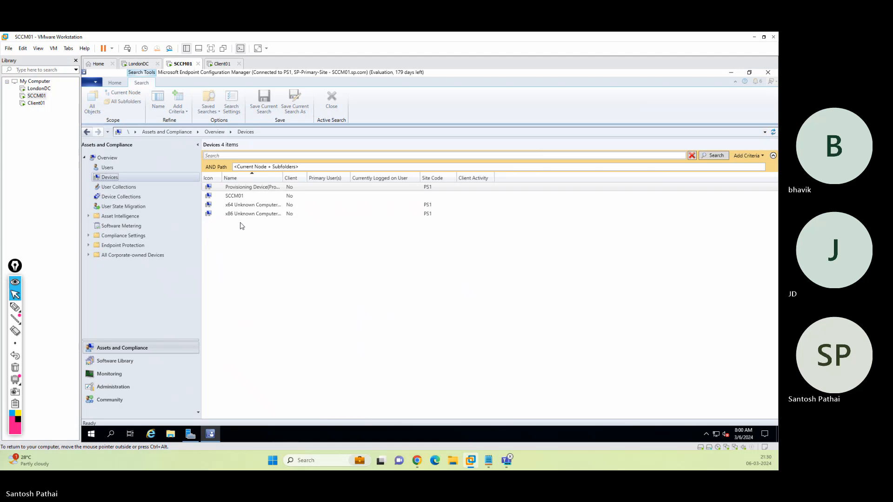
click(210, 189)
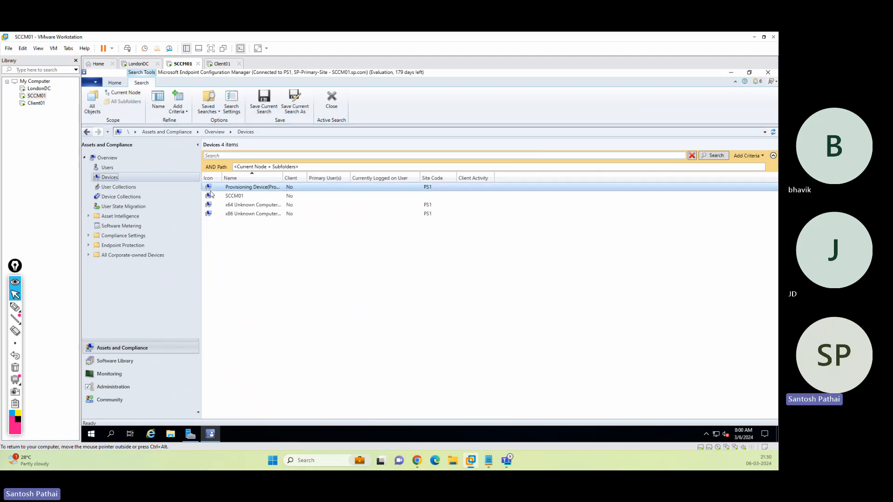
On Client01, set the region to India and accept the US keyboard layout.
click(225, 67)
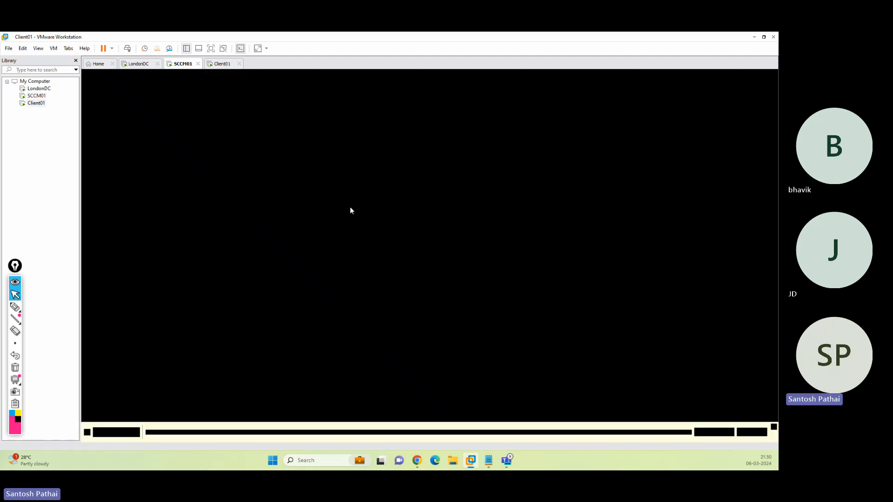
click(524, 225)
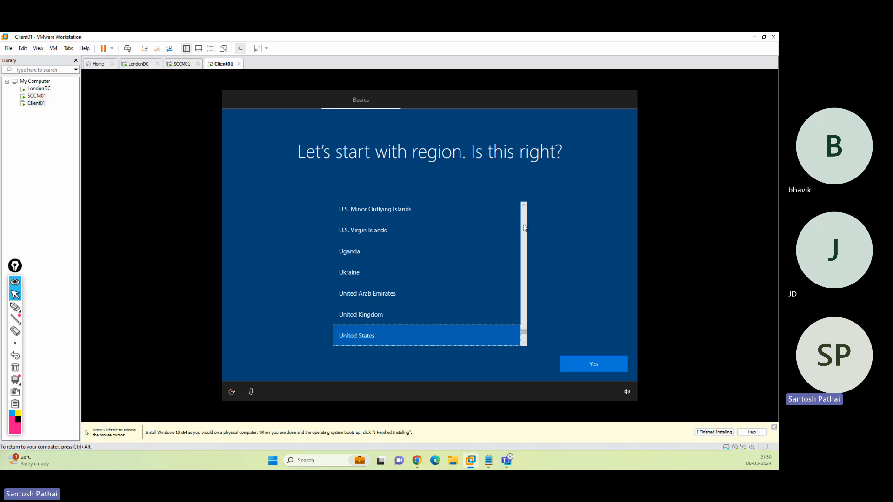
scroll(524, 225, up, 2)
scroll(525, 226, up, 15)
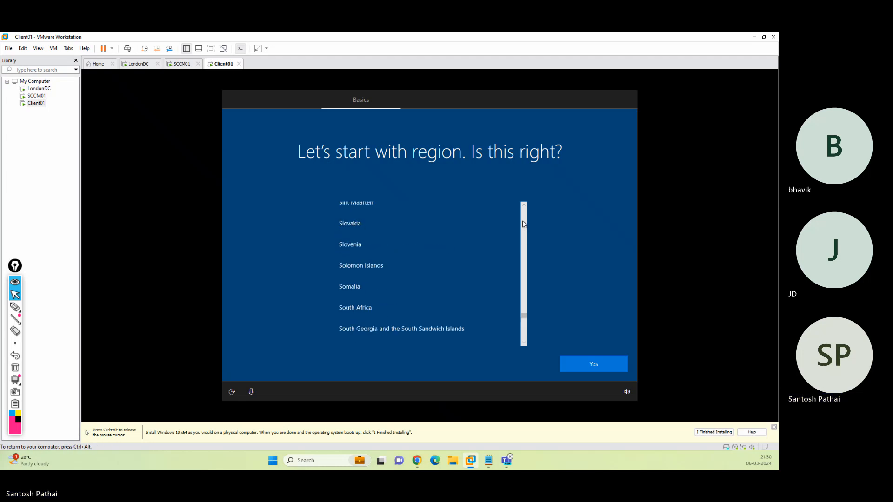
scroll(523, 221, up, 7)
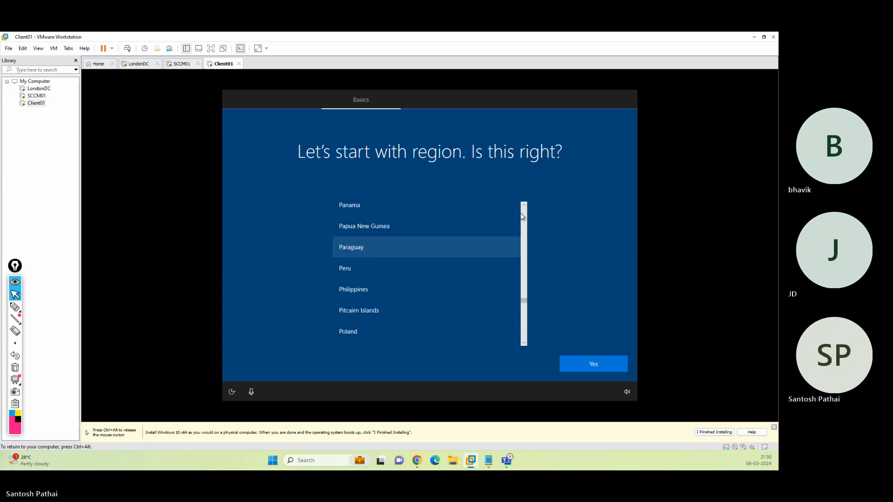
scroll(524, 217, up, 6)
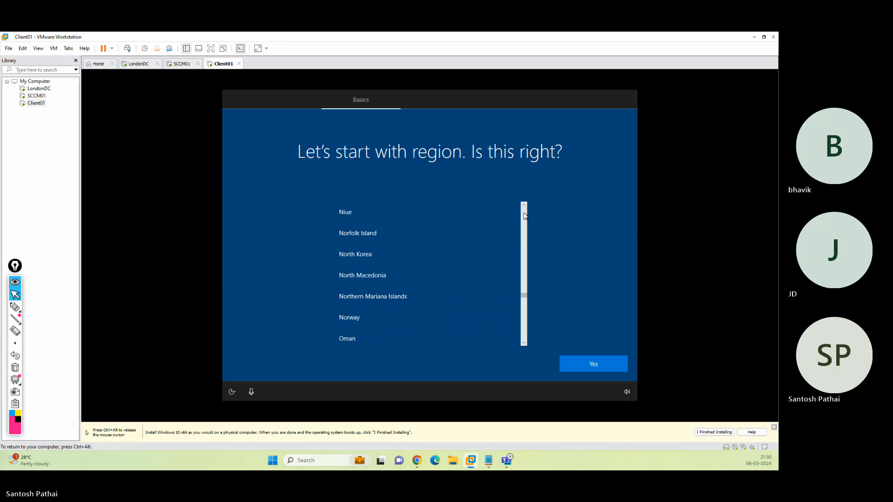
scroll(525, 216, up, 8)
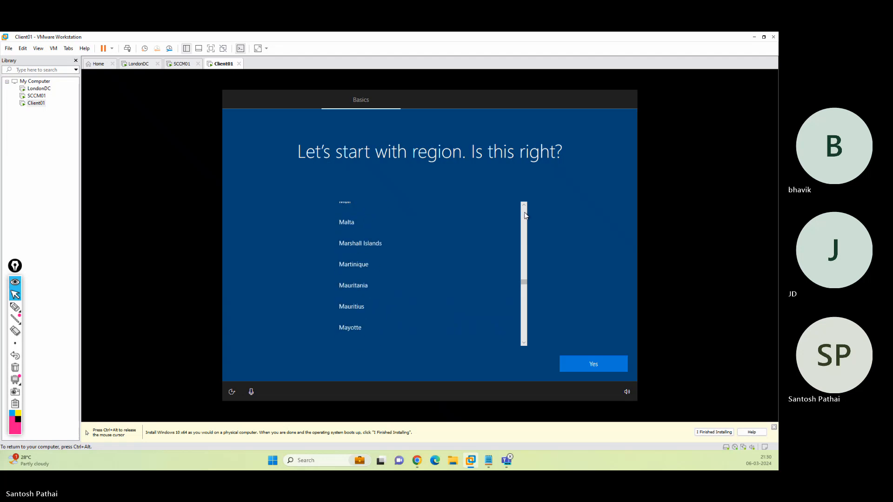
scroll(525, 215, up, 6)
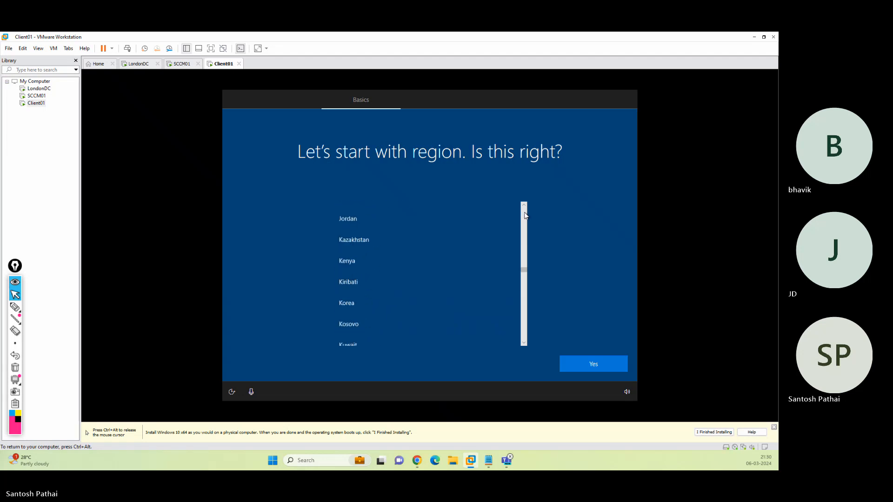
scroll(525, 216, up, 8)
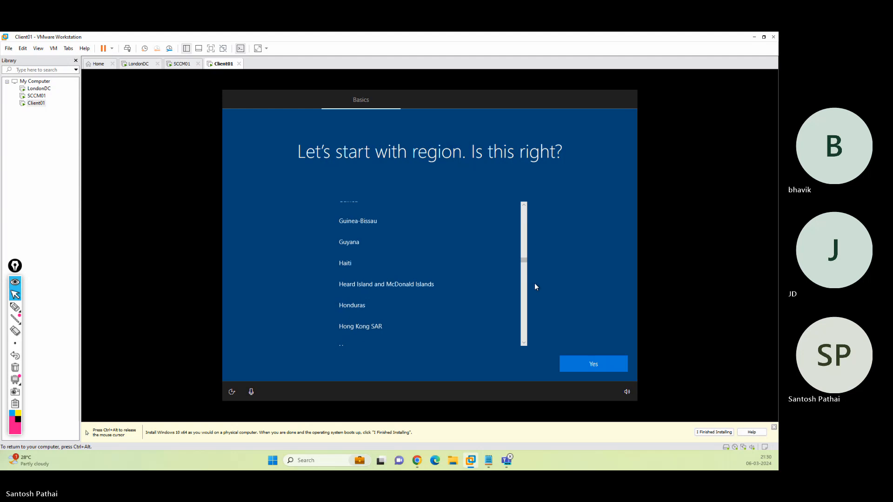
scroll(528, 285, down, 3)
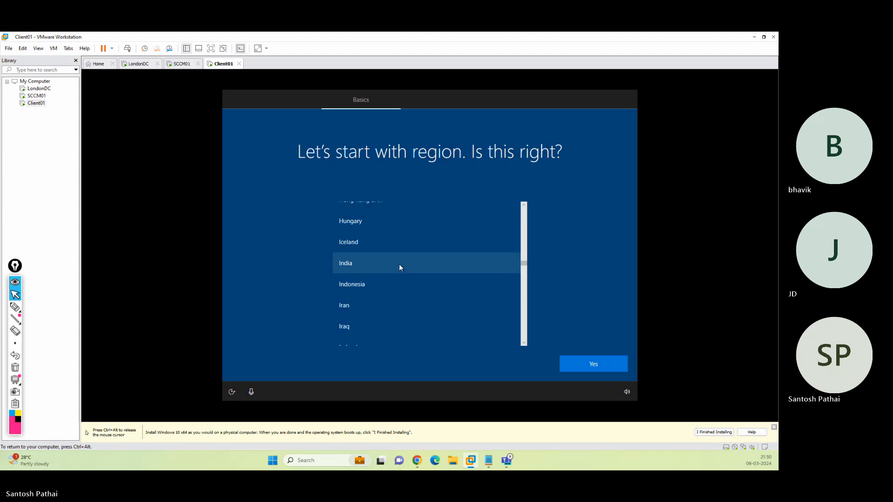
click(400, 264)
click(597, 364)
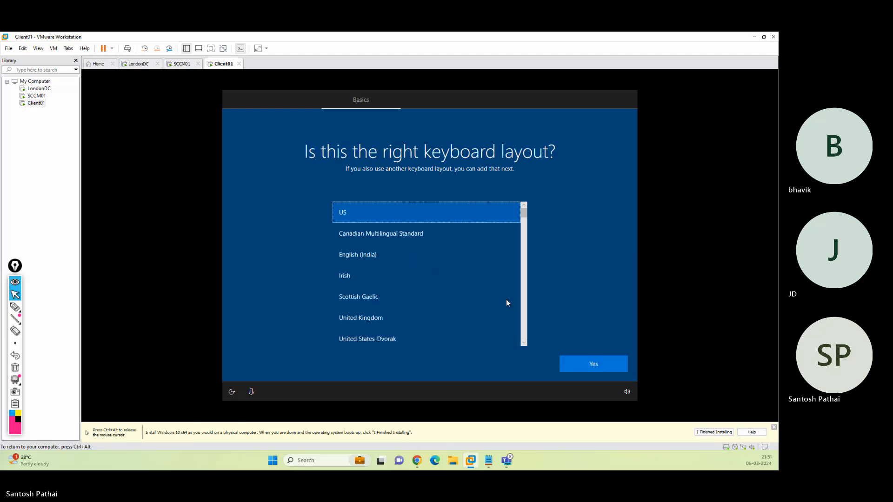
click(597, 368)
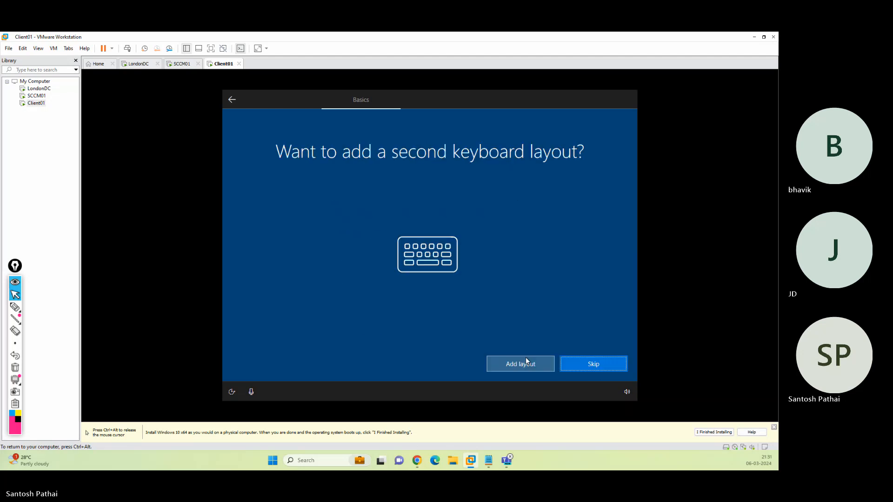
Skip the second keyboard layout and continue without internet using limited setup.
click(572, 365)
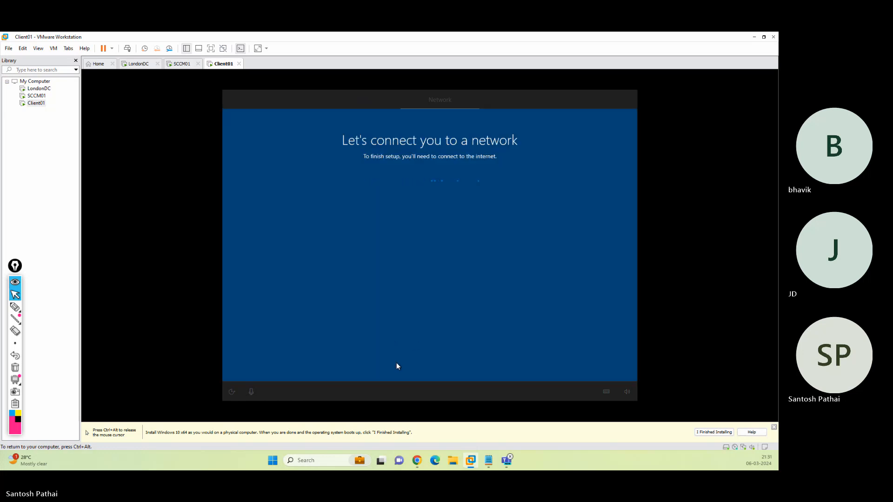
click(275, 369)
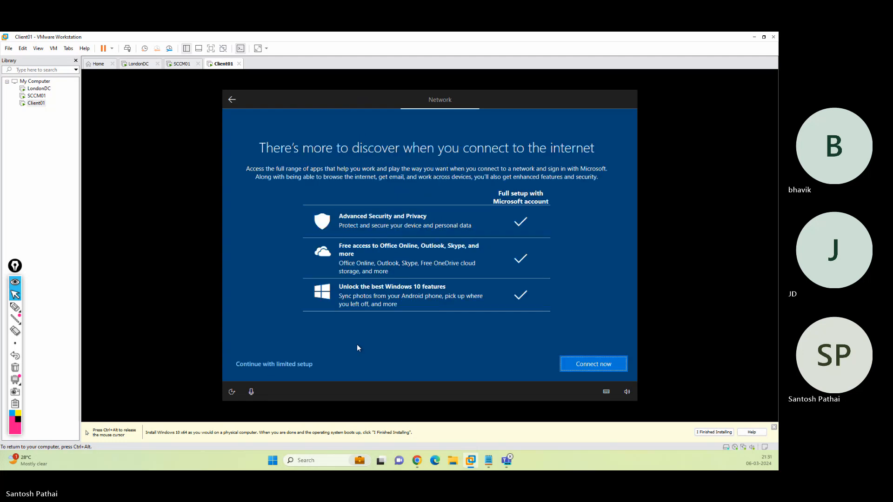
click(303, 367)
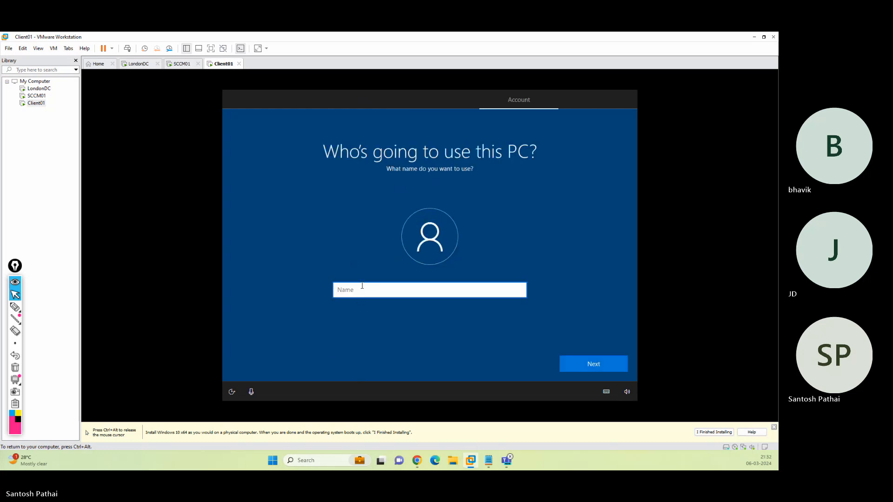
Name the local account 'Trainer', then enter and confirm its password.
text(Trainer)
click(570, 362)
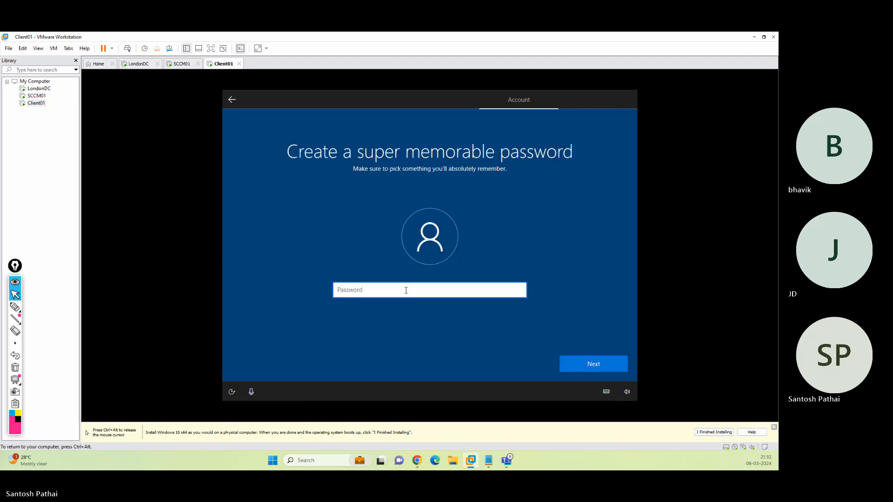
text(123456789)
key(Return)
text(123456789)
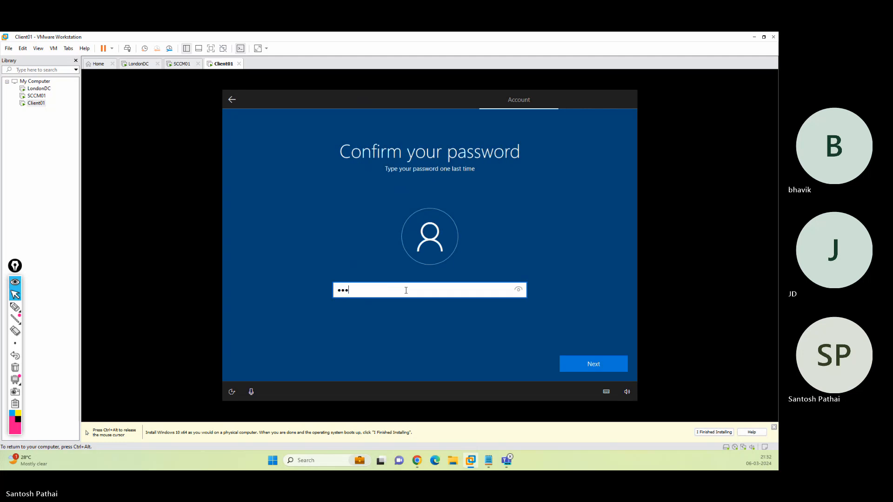
key(Return)
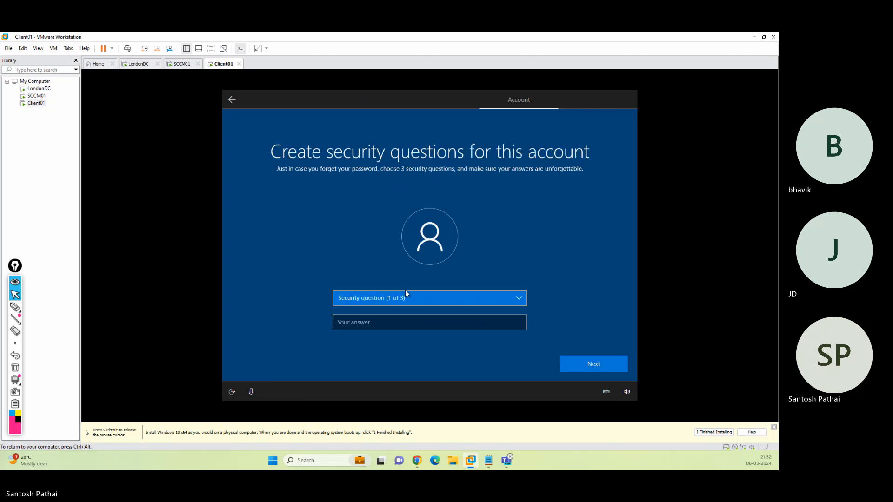
Answer the first two security questions: first pet's name and city of birth.
click(404, 294)
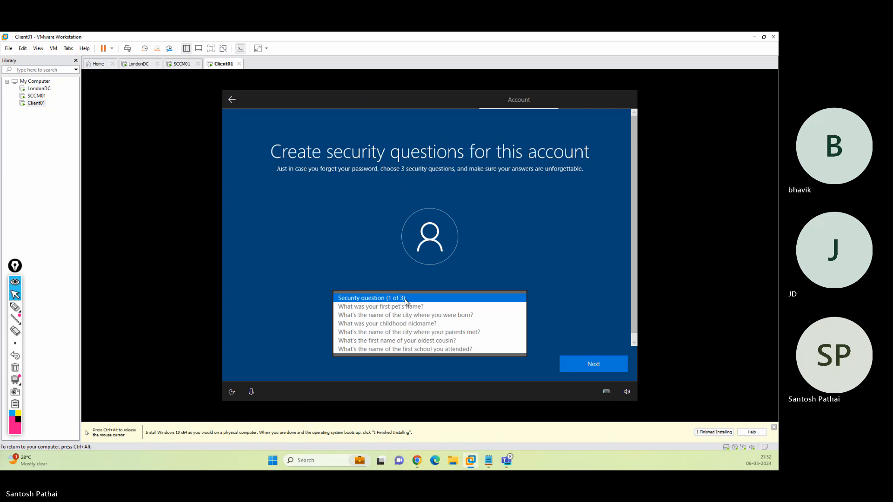
click(404, 303)
click(398, 321)
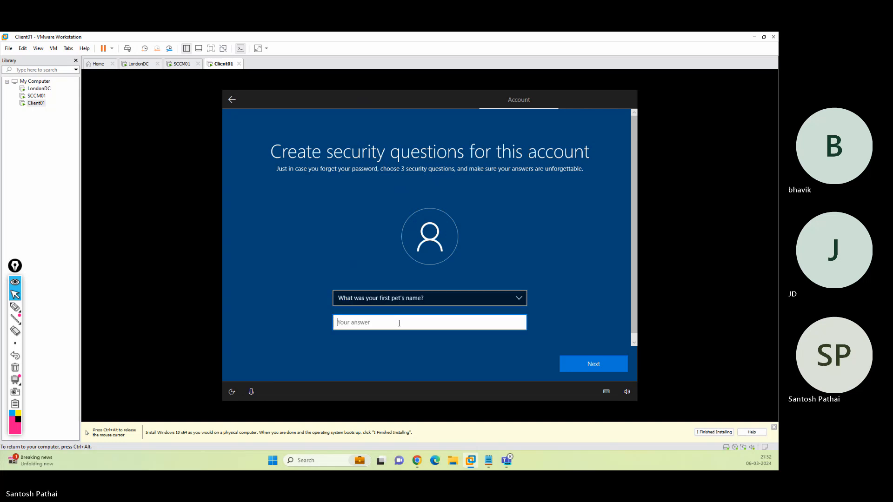
text(1)
click(571, 359)
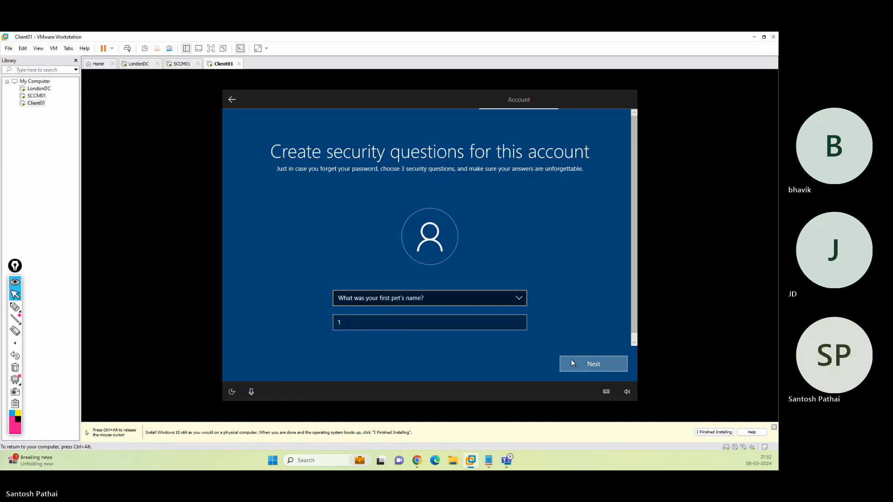
click(431, 299)
click(431, 307)
click(430, 322)
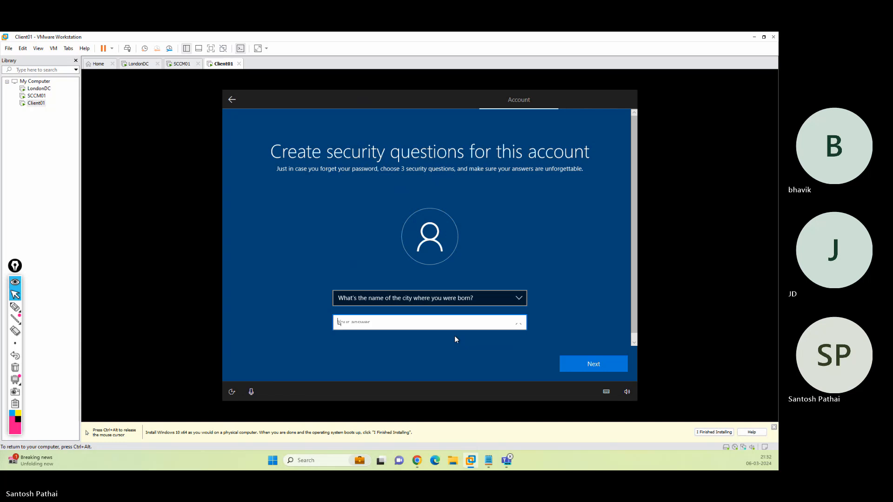
text(1)
click(563, 366)
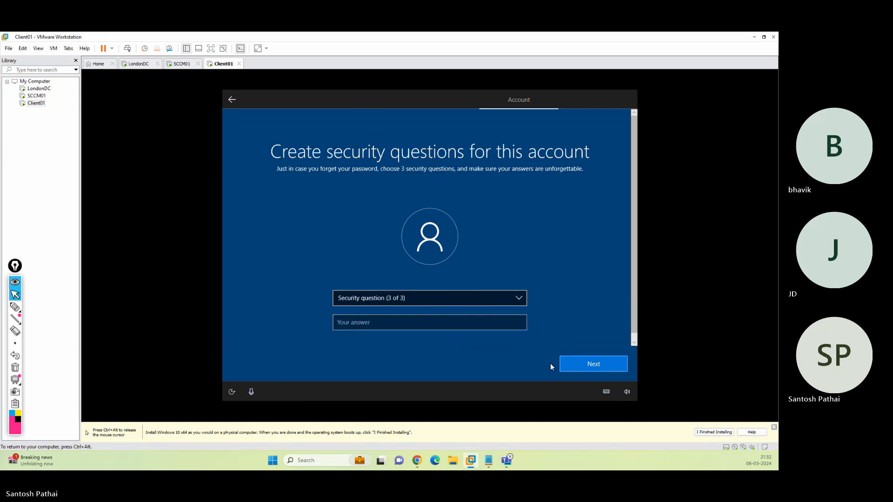
Answer the childhood nickname security question to finish the account setup.
click(438, 303)
click(438, 308)
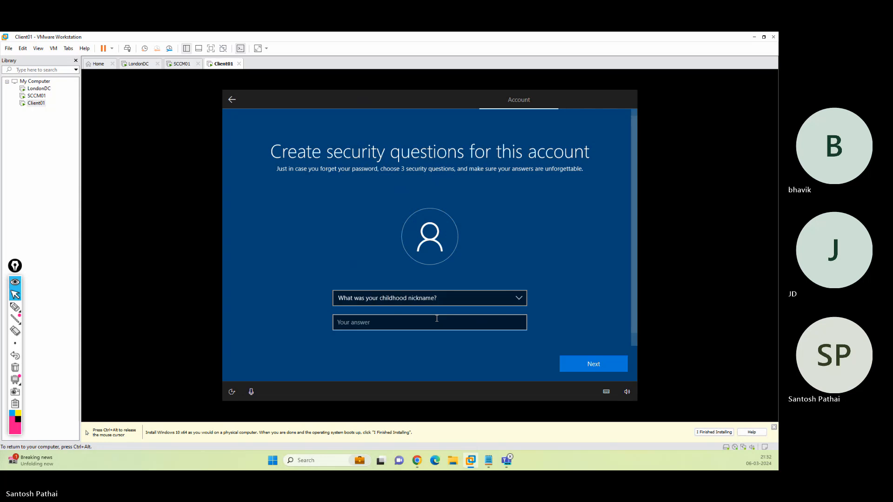
click(437, 320)
text(s)
click(581, 368)
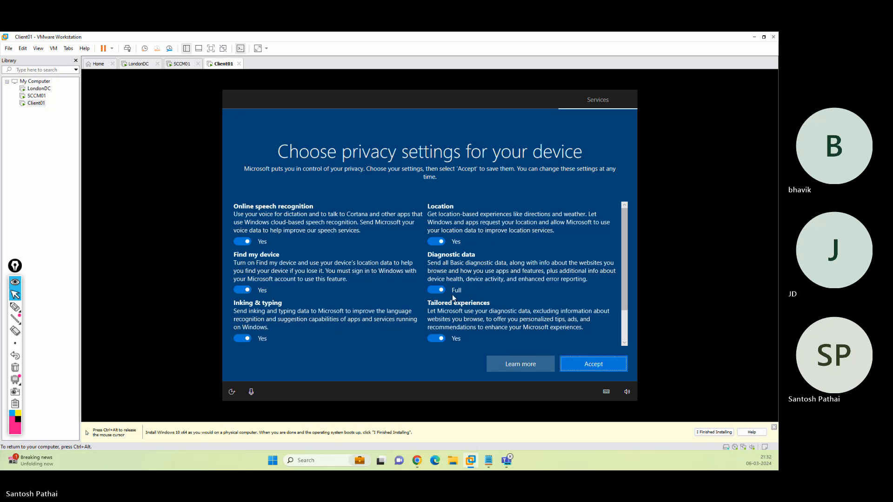
Turn off Location and Find my device, then accept the privacy settings.
click(434, 243)
click(242, 290)
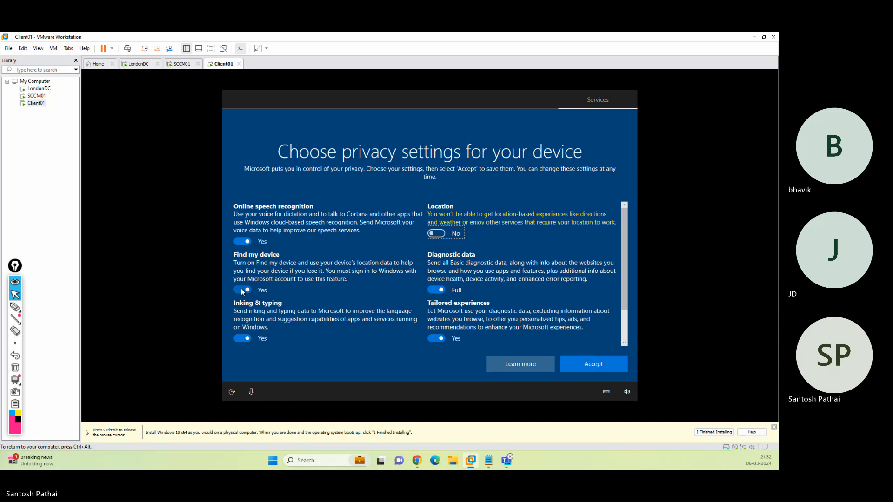
click(579, 367)
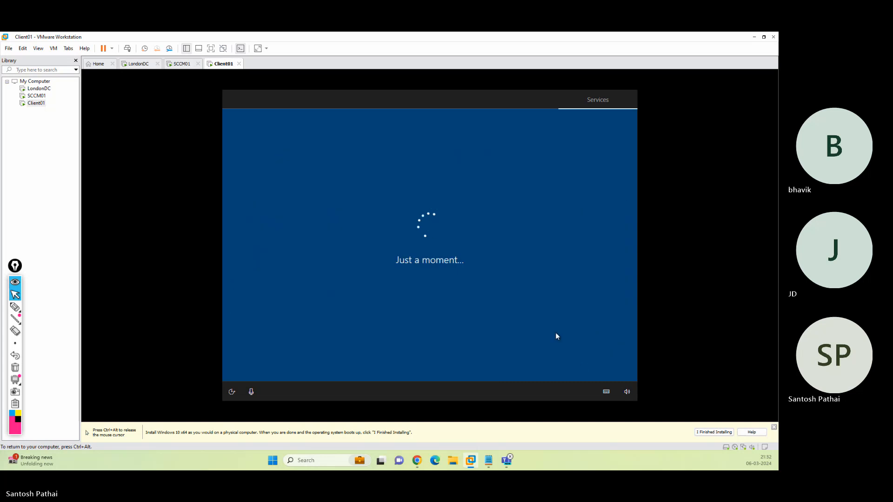
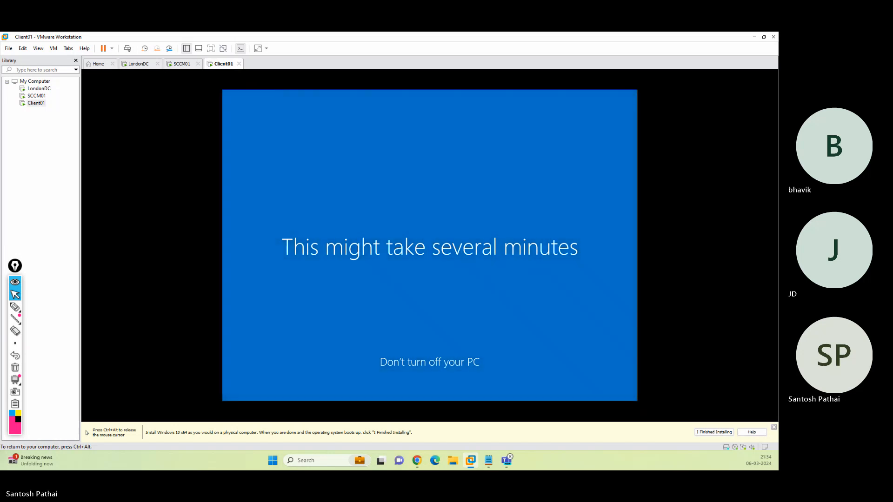
Release the mouse from Client01 with Ctrl+Alt while Windows setup finishes to the desktop.
key(ctrl+alt)
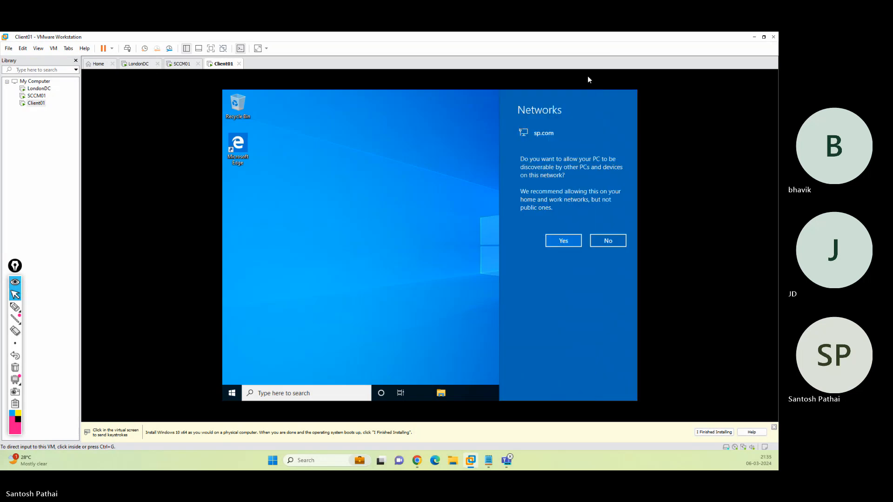
Make Client01 discoverable on sp.com and dismiss the Run prompt to clear the desktop.
click(567, 241)
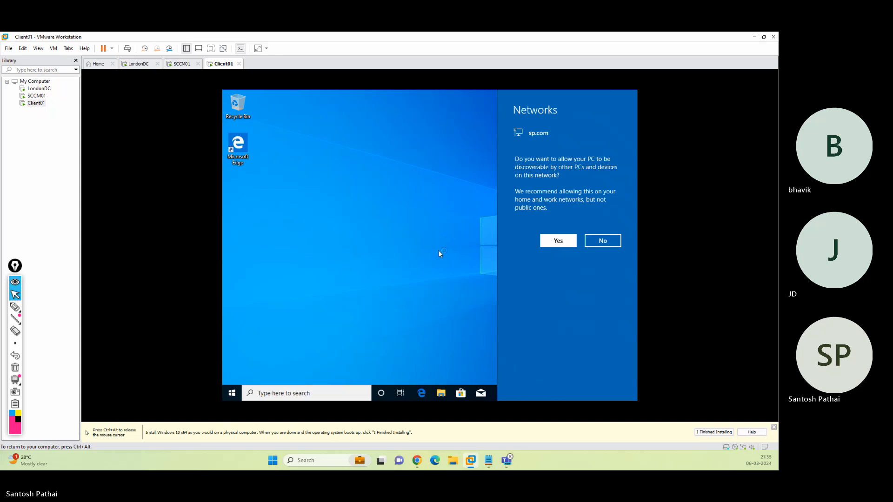
click(555, 240)
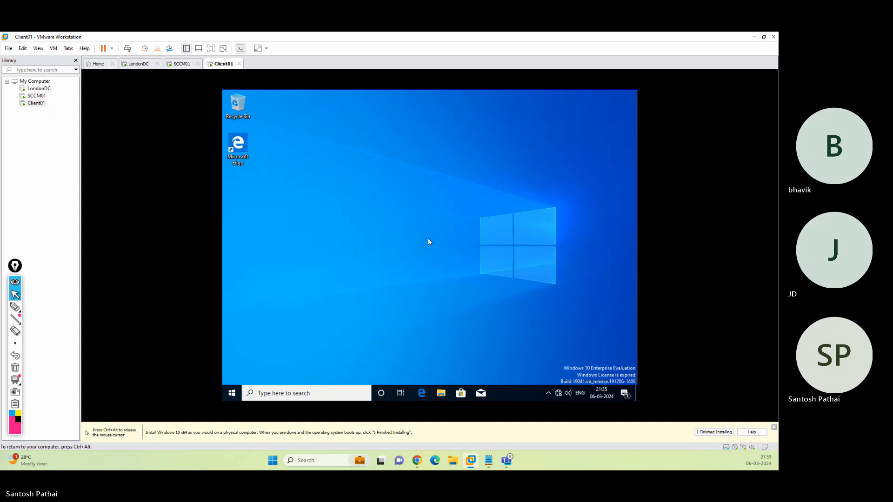
key(super+r)
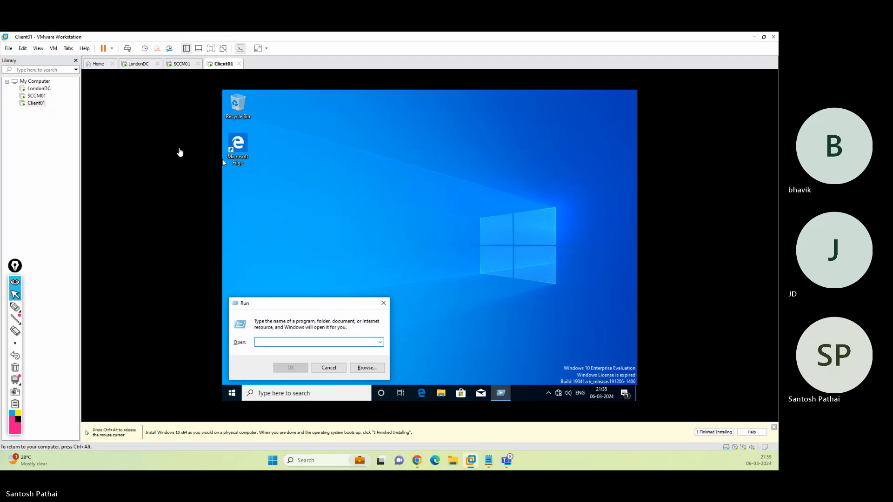
click(328, 367)
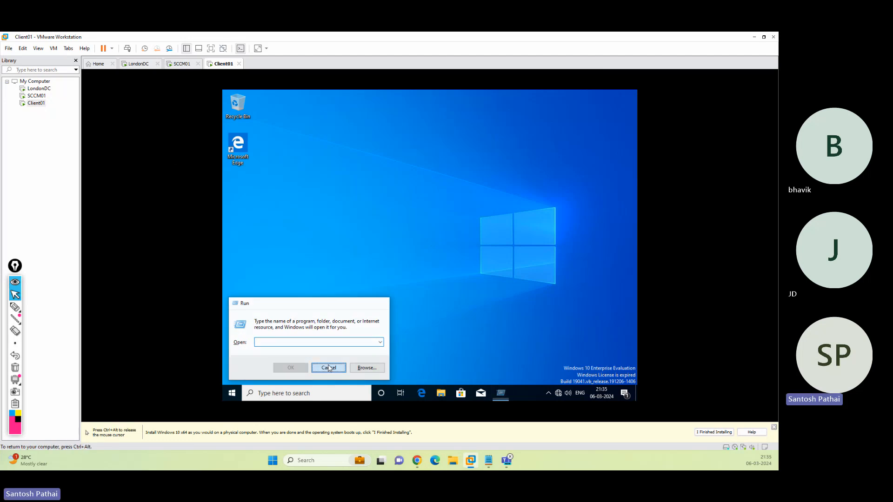
click(53, 49)
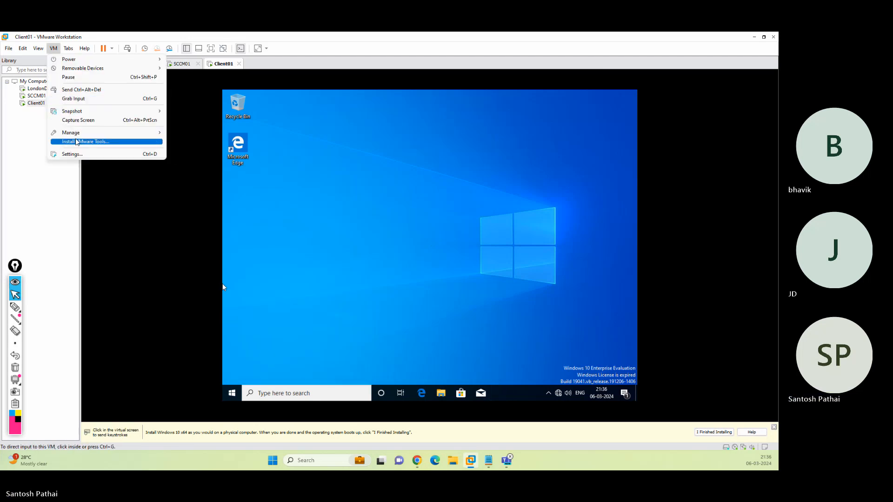
Mount VMware Tools on Client01 and launch it from DVD Drive (D:) in This PC.
click(411, 232)
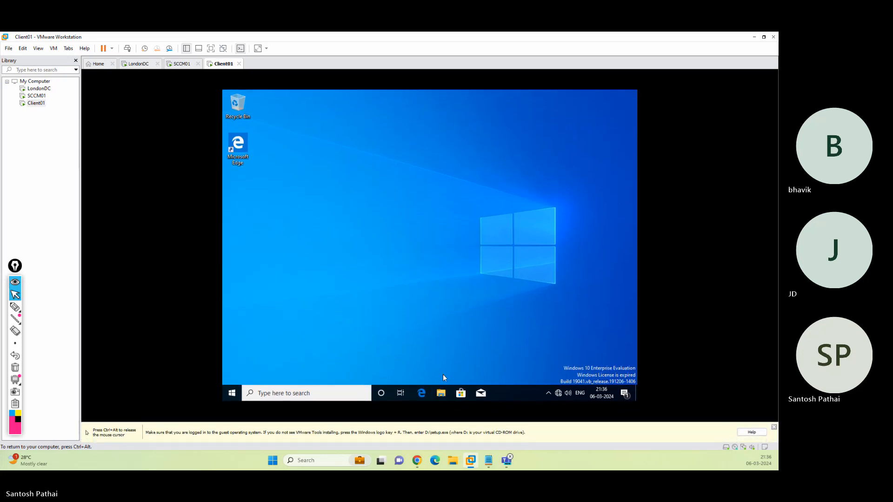
right_click(427, 257)
click(448, 282)
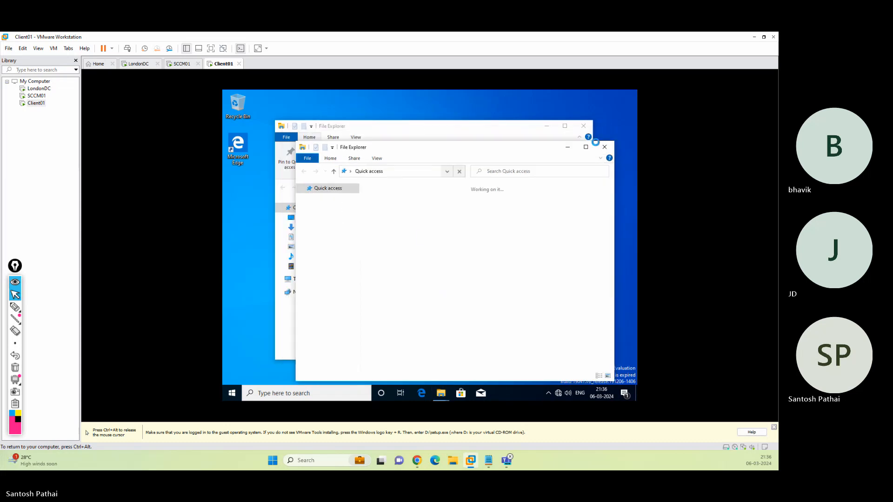
click(604, 147)
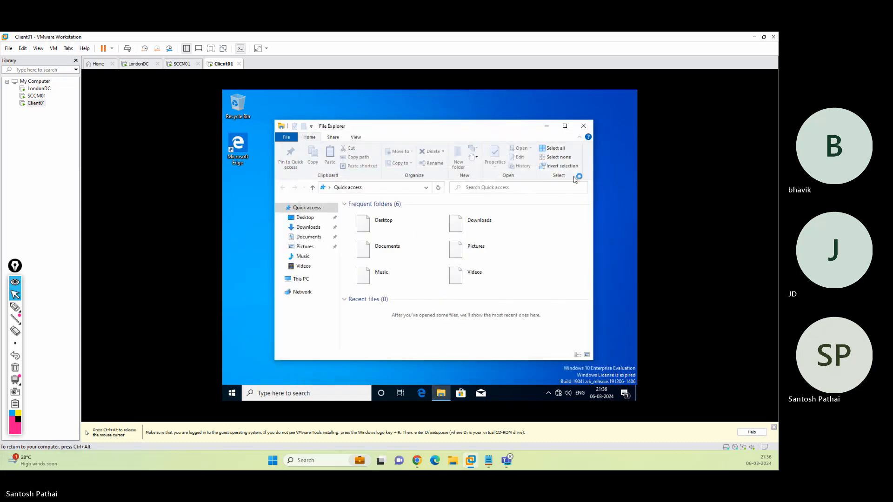
click(304, 279)
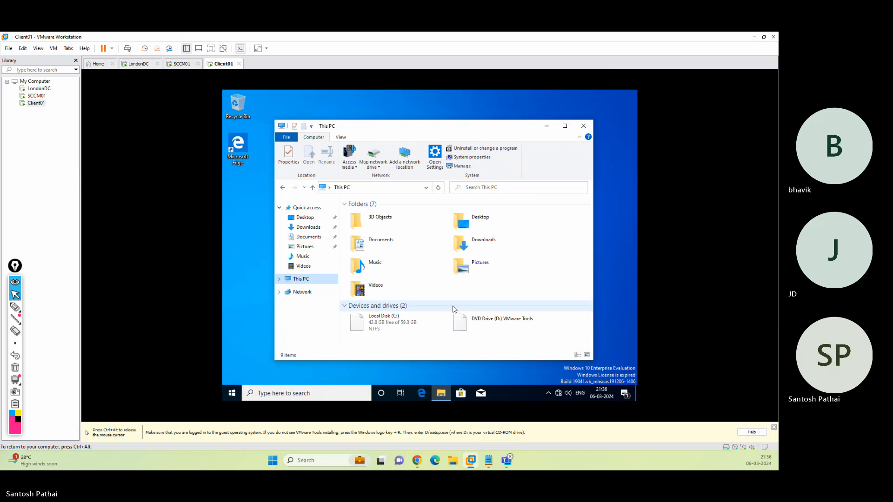
click(484, 321)
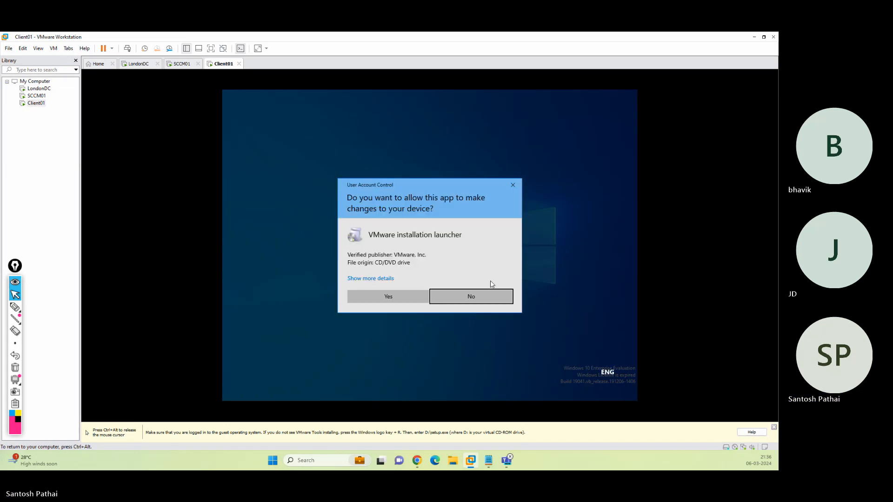
Allow the VMware installation launcher through User Account Control and close This PC.
click(398, 300)
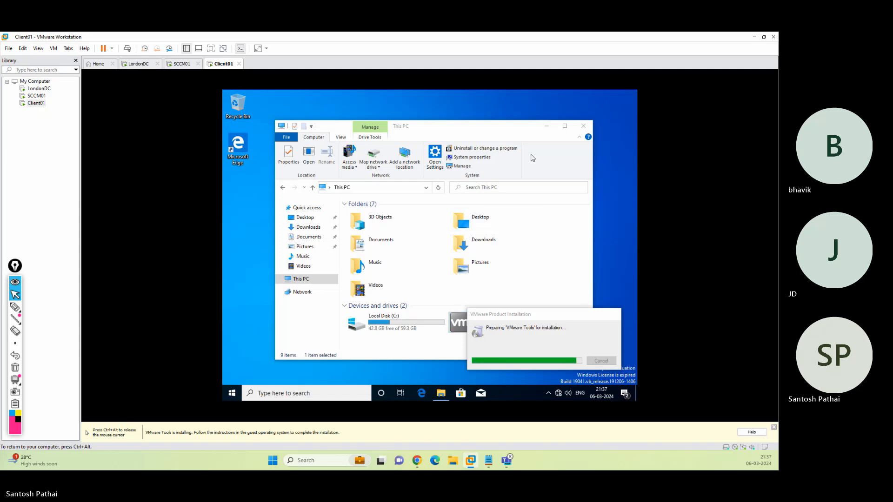
click(583, 125)
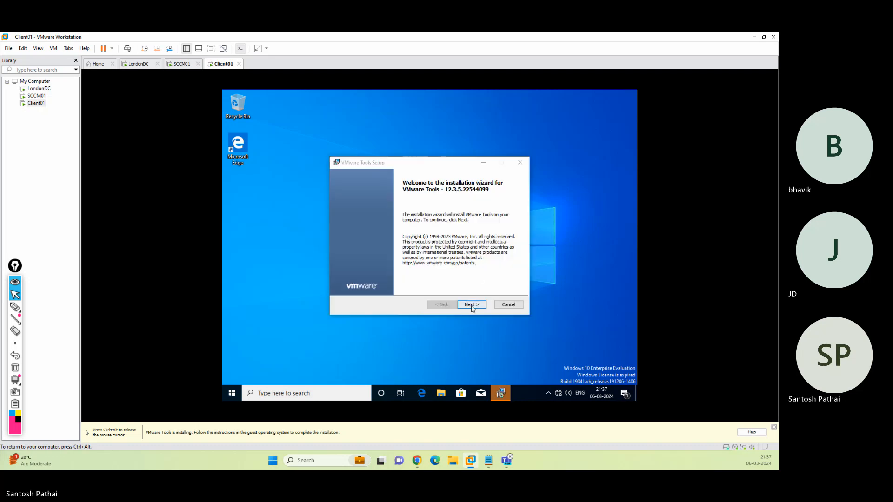
Start a Complete VMware Tools installation from the setup wizard.
click(472, 305)
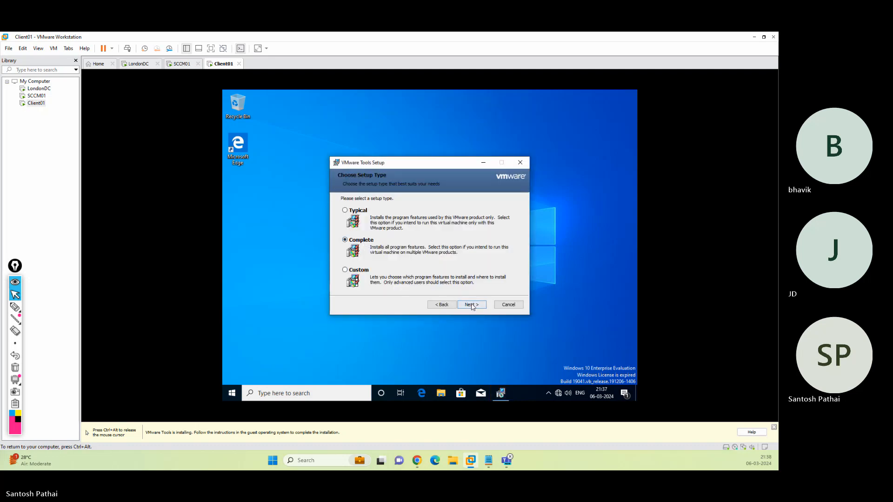
click(471, 304)
click(471, 303)
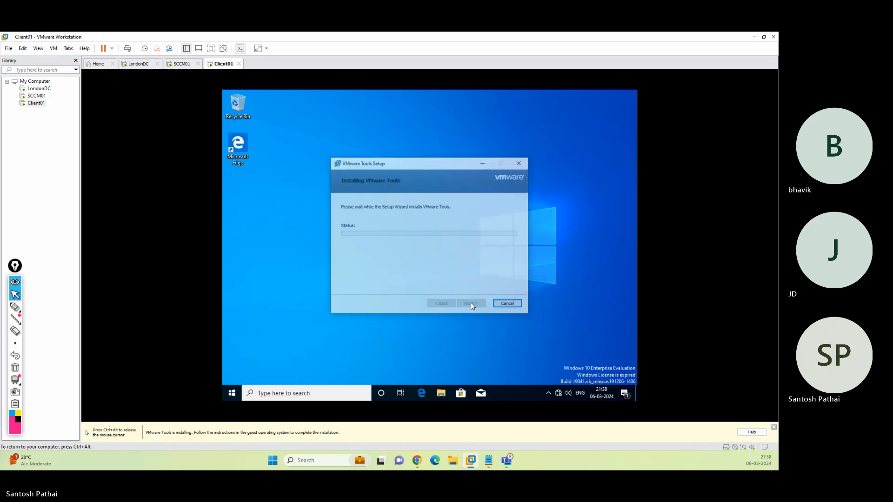
Refresh Client01's desktop, then switch to the SCCM01 virtual machine.
right_click(554, 229)
click(570, 252)
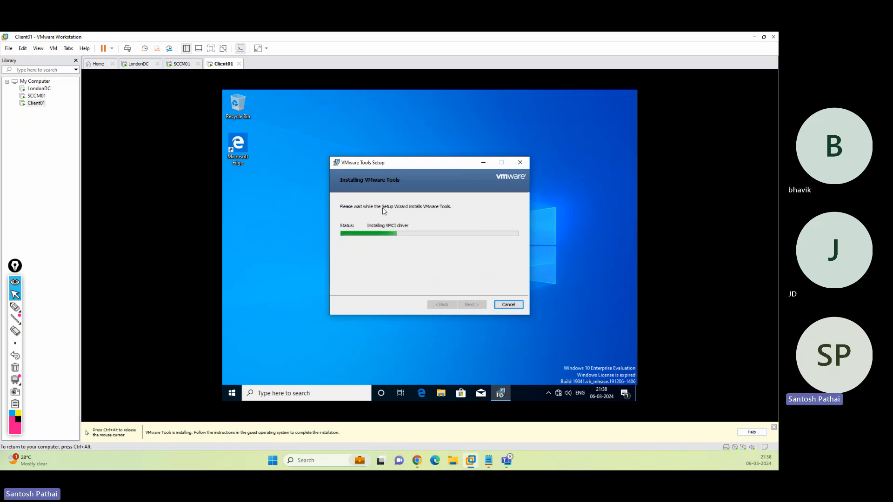
key(ctrl+alt)
click(179, 64)
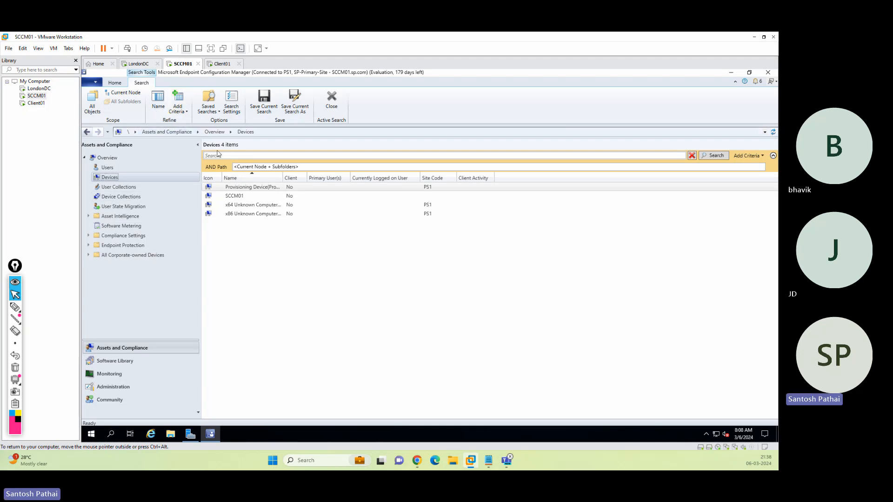
Check the Users and Devices lists, then go to Administration's Discovery Methods node.
click(107, 168)
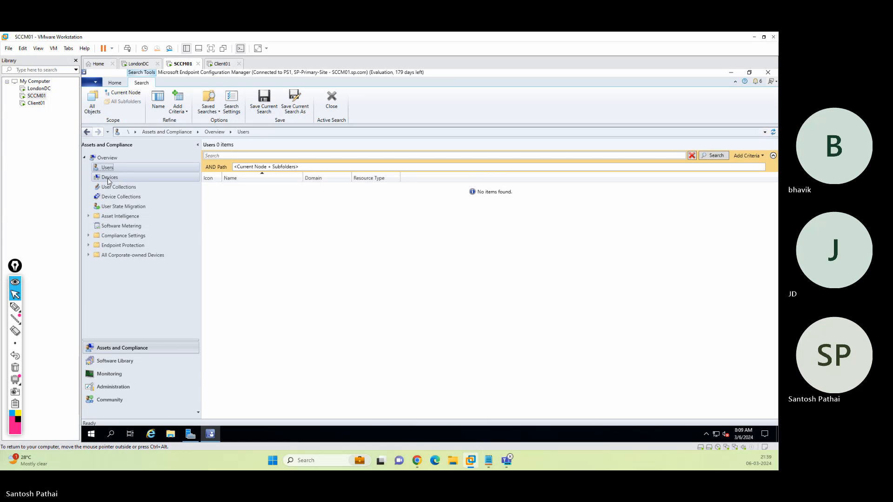
click(108, 179)
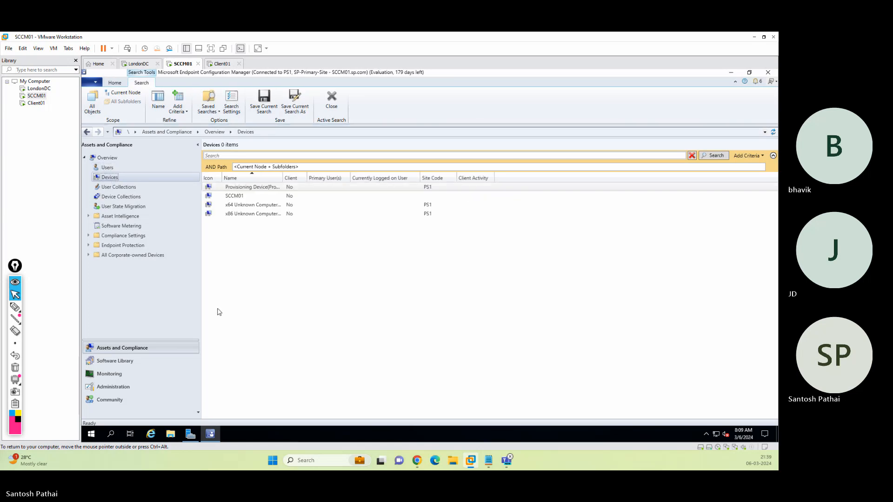
click(114, 387)
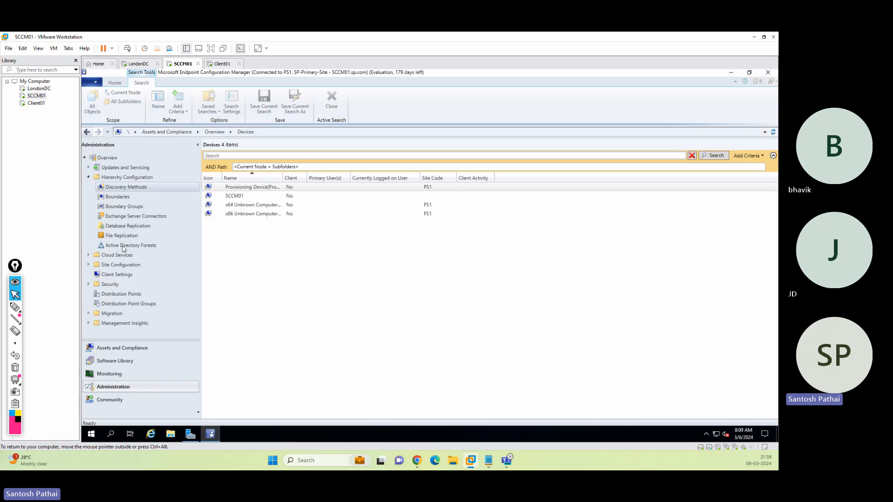
click(125, 188)
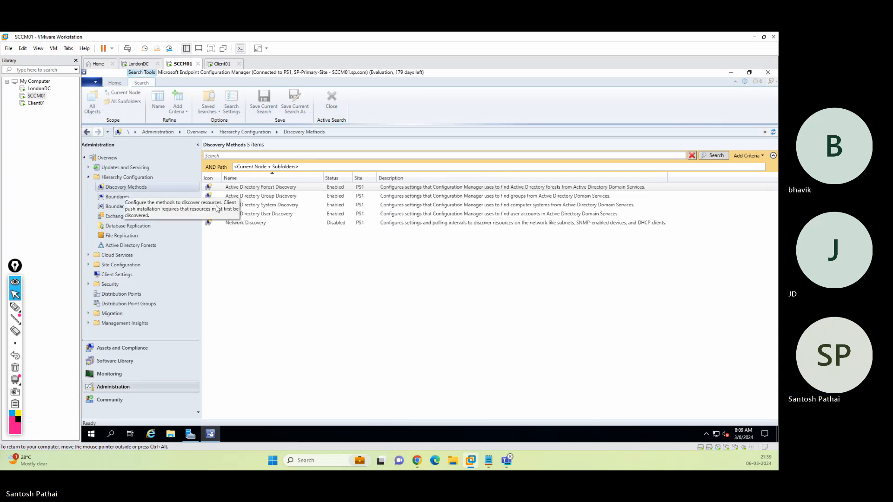
Review Active Directory Forest Discovery properties and close them without changes.
double_click(268, 188)
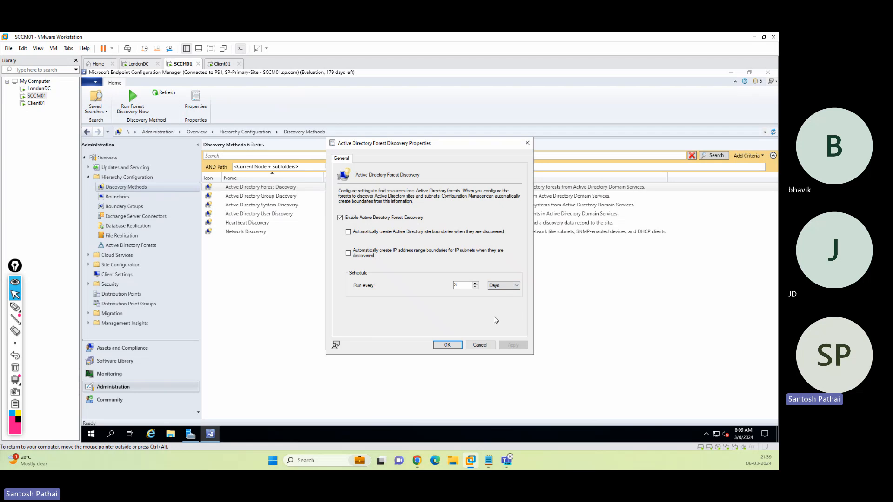
click(479, 347)
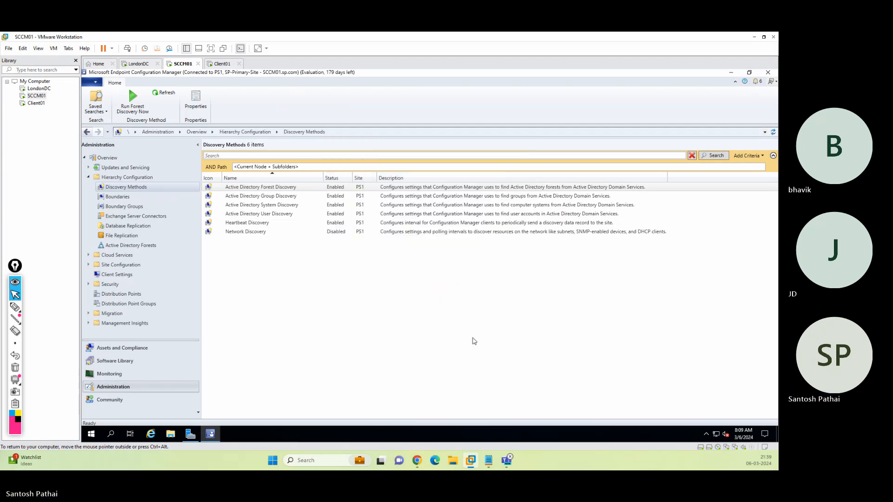
right_click(272, 191)
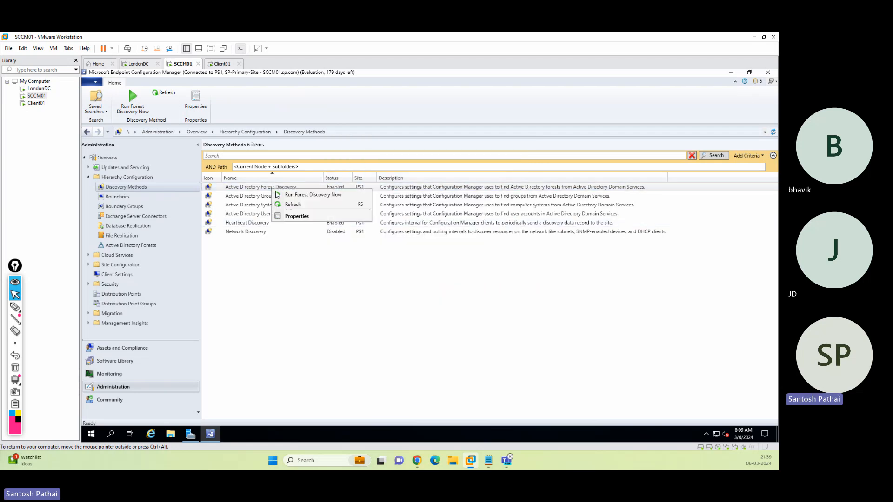
click(292, 217)
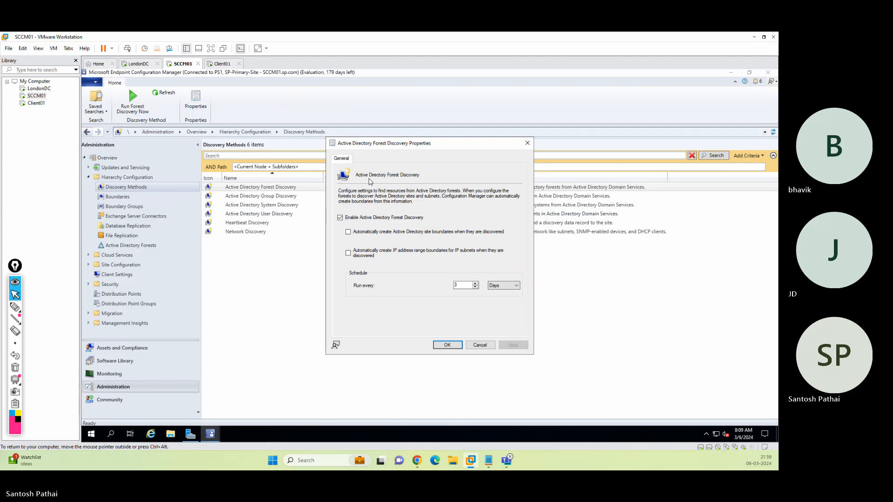
click(476, 346)
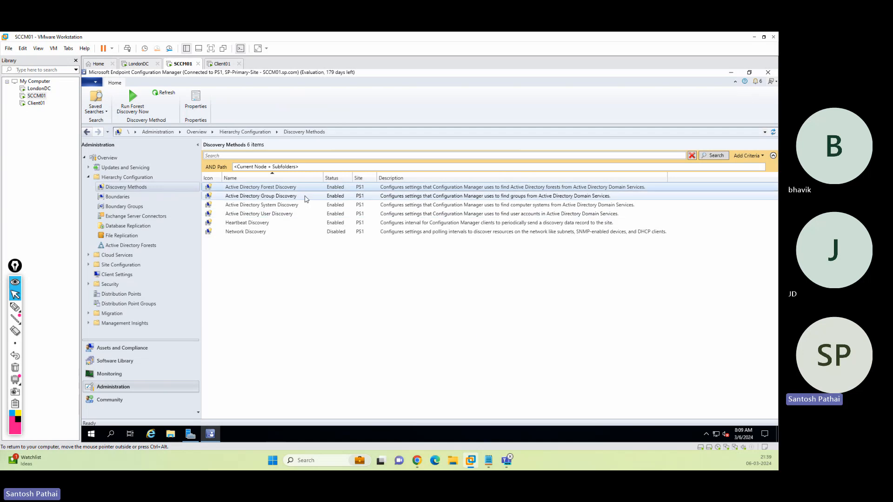
Open Active Directory Group Discovery properties and edit the SP-Groups scope.
right_click(286, 198)
click(310, 222)
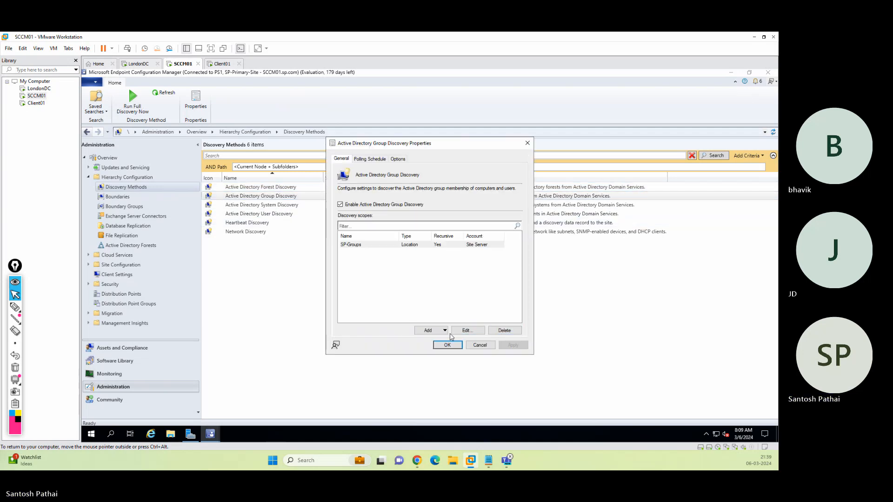
click(370, 159)
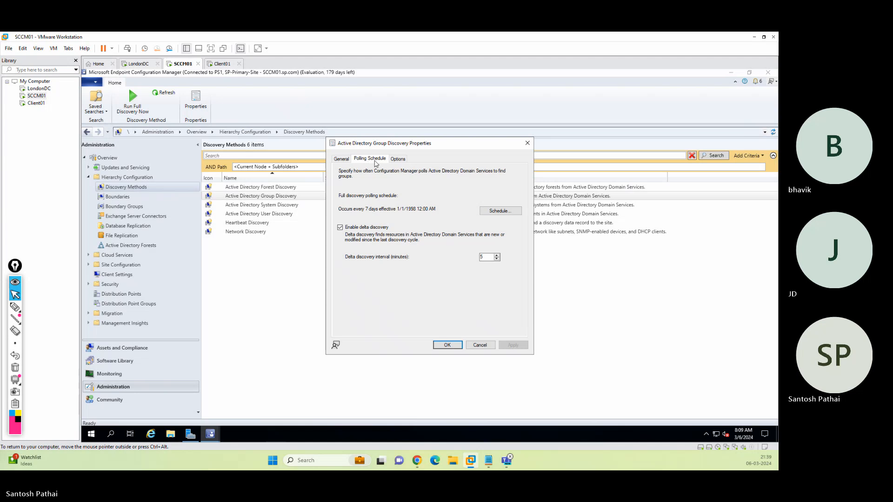
click(397, 159)
click(342, 160)
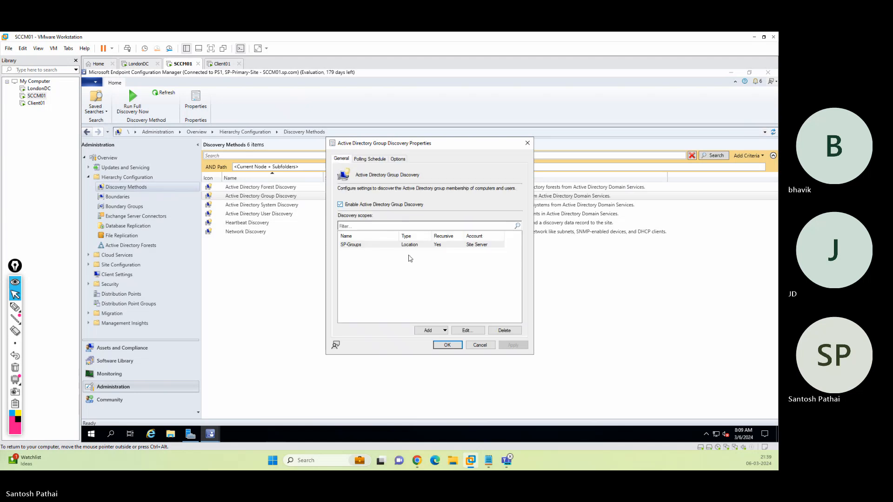
click(391, 245)
click(467, 330)
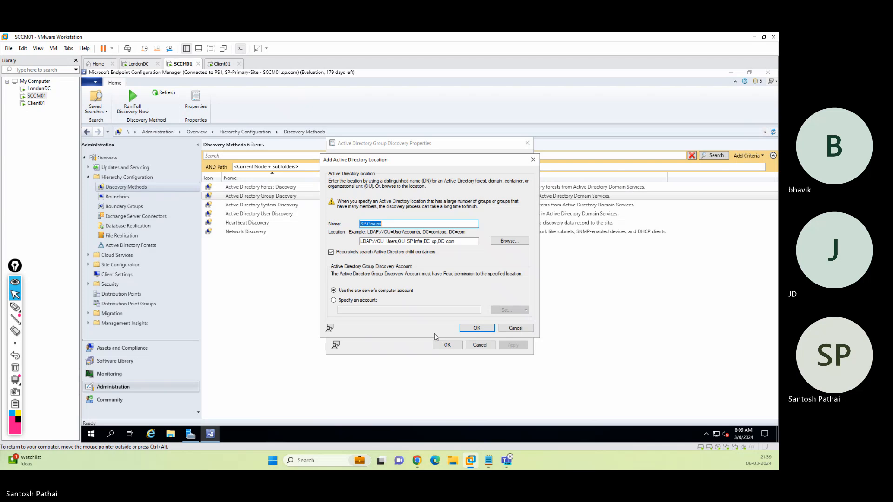
Have the SP-Groups scope use a new account, resolving the sccm domain user.
click(370, 300)
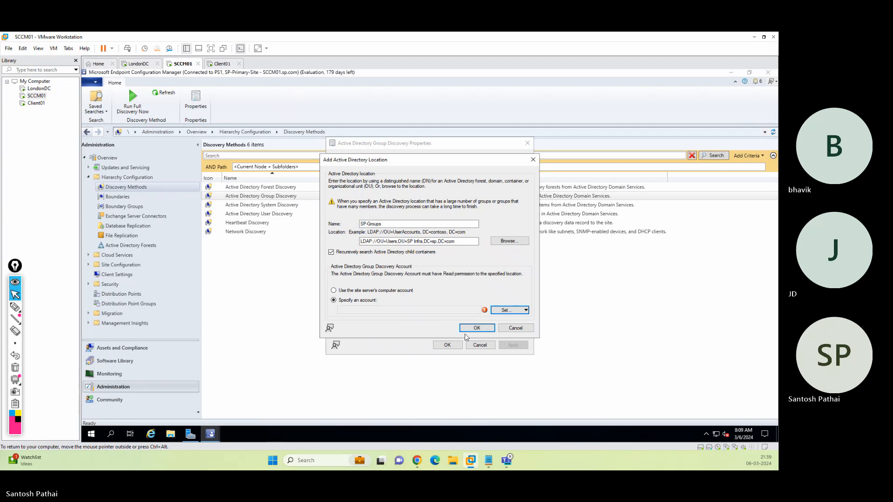
click(507, 310)
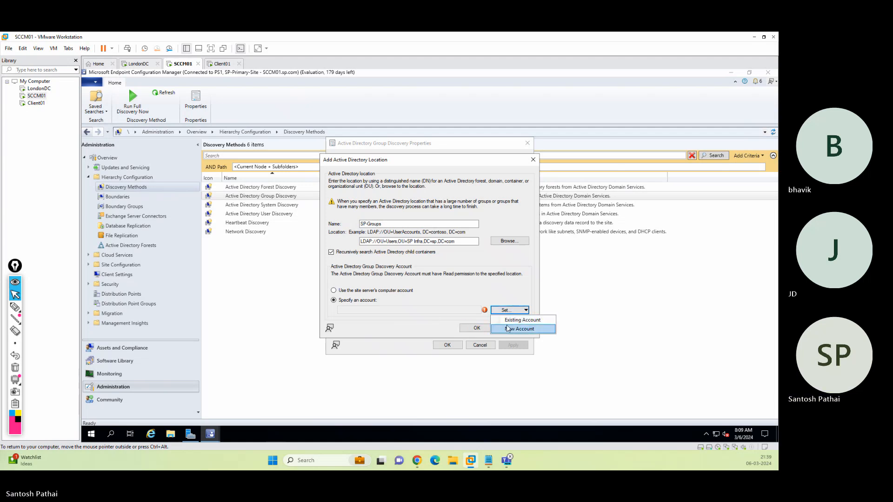
click(516, 320)
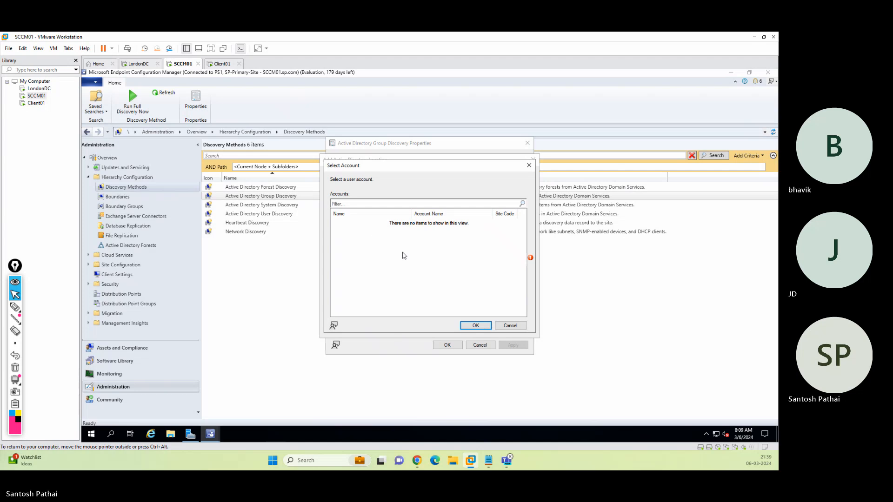
click(510, 325)
click(509, 310)
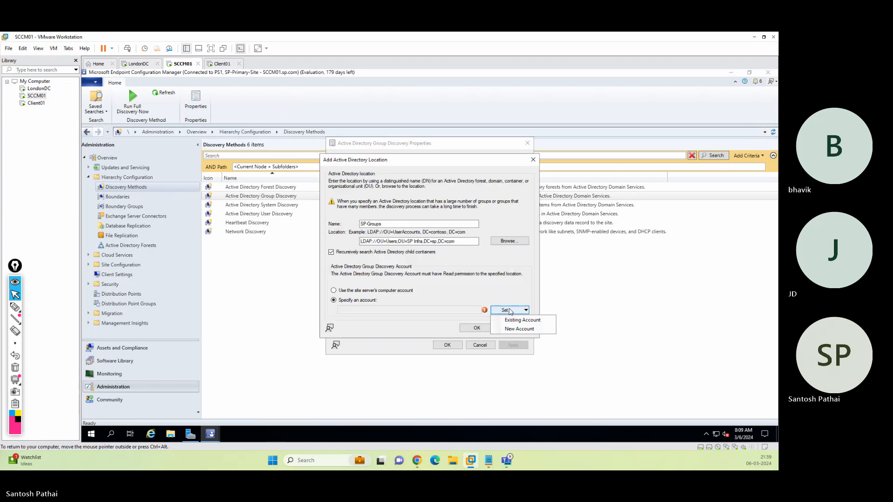
click(518, 329)
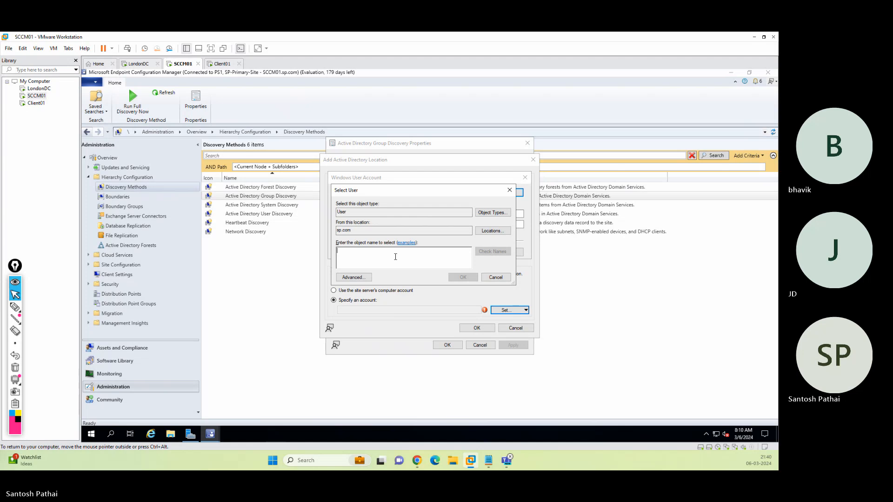
text(sccm)
key(Return)
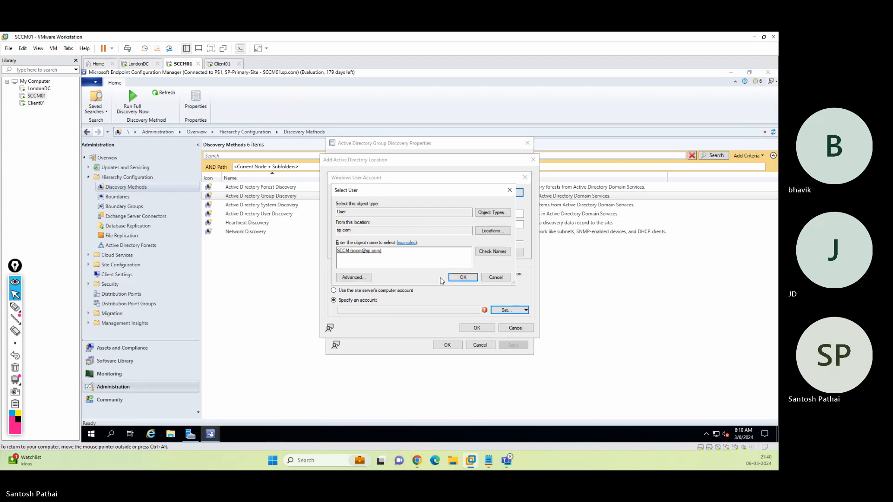
click(462, 277)
Enter and confirm the account password, test the connection, and save the account.
click(399, 214)
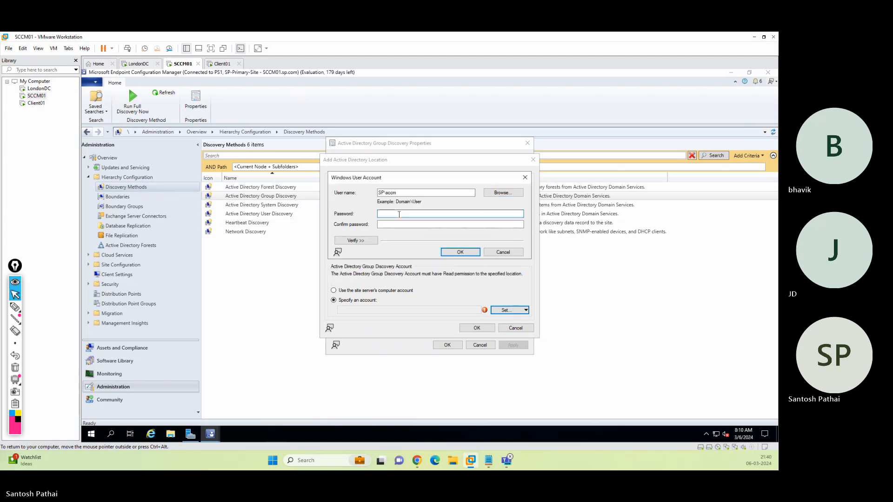
text(••••••••)
key(Tab)
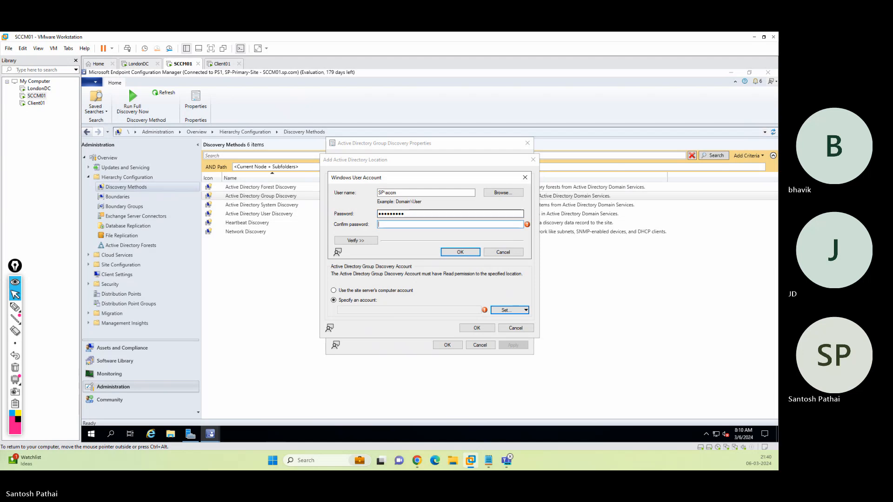
text(•••••••••)
click(372, 240)
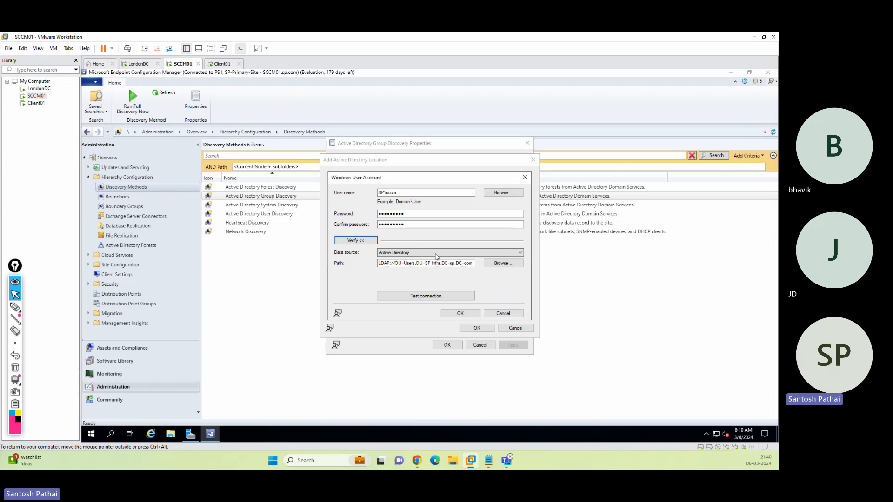
click(421, 295)
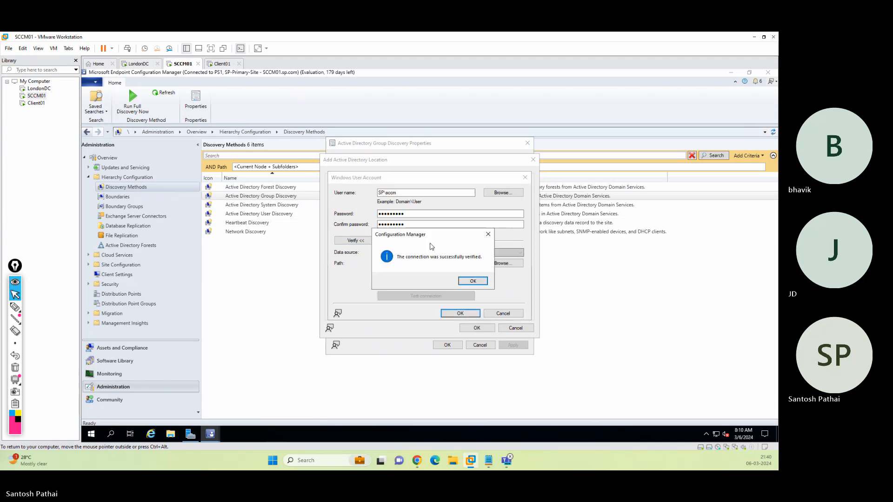
click(471, 281)
click(459, 313)
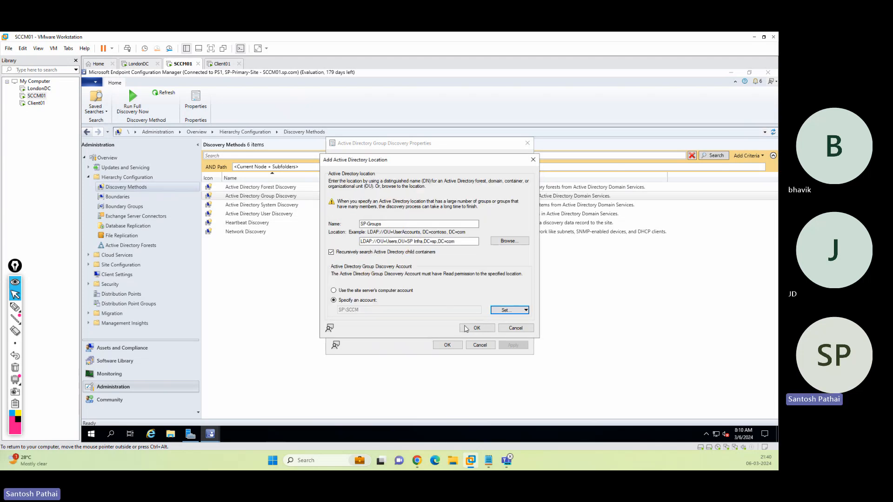
Save the SP-Groups scope and group discovery settings, then run a full discovery now.
click(476, 328)
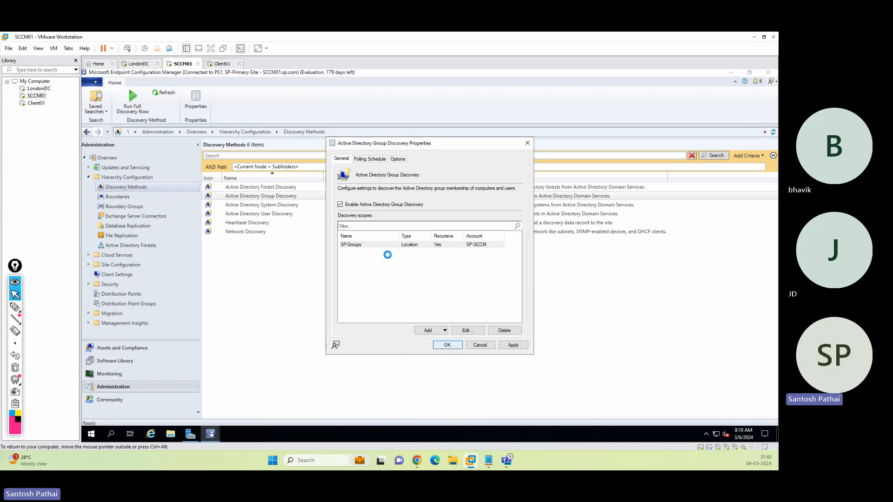
key(Return)
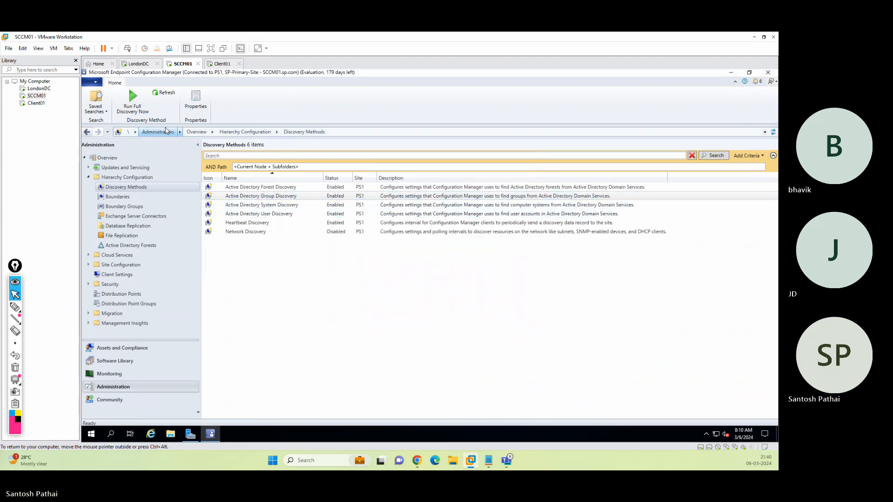
click(133, 100)
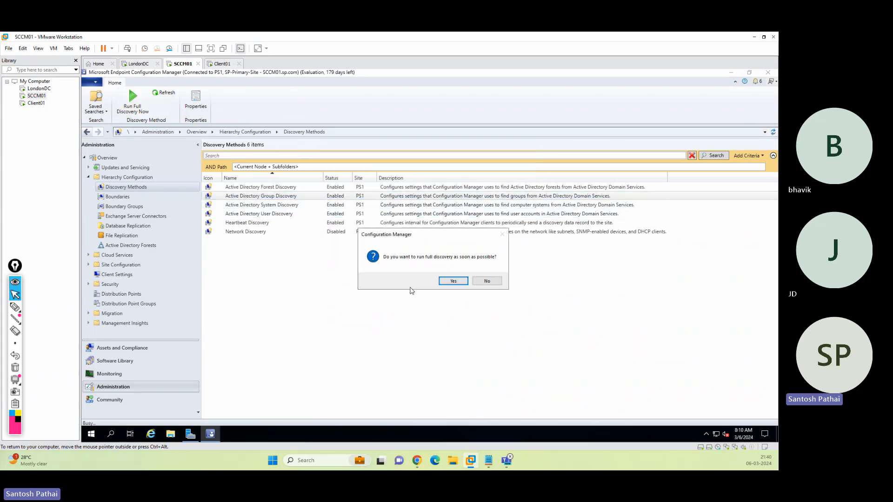
click(454, 281)
In System Discovery properties, assign the existing discovery account to the Servers container.
click(289, 205)
right_click(290, 208)
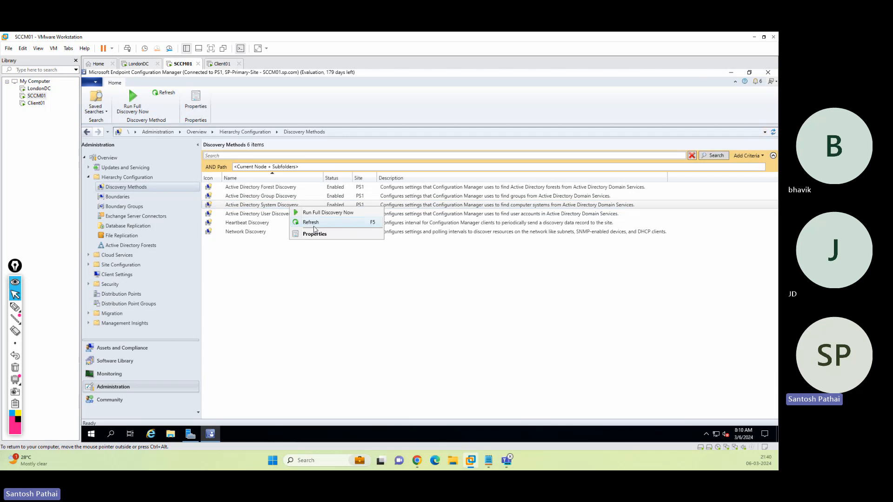
click(317, 234)
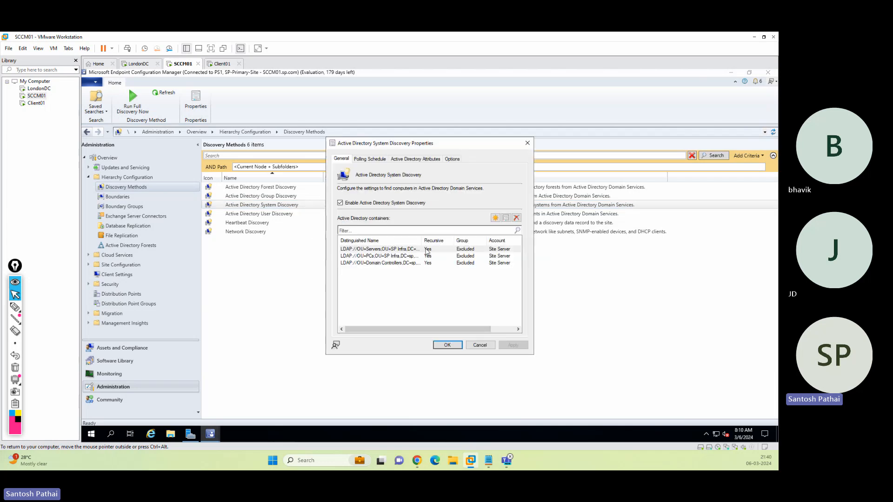
click(411, 250)
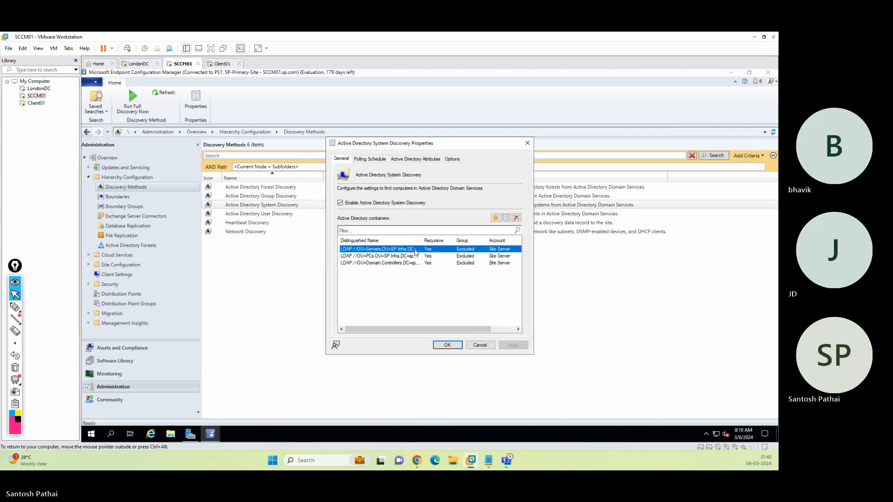
click(508, 220)
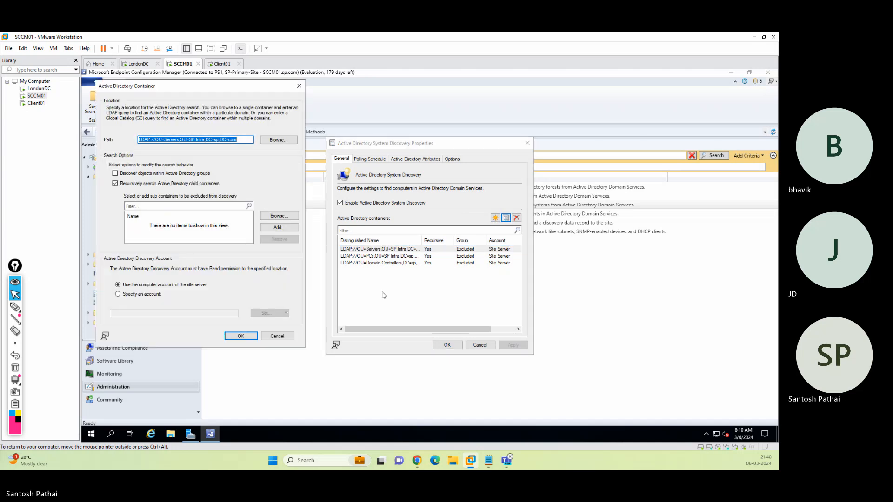
click(147, 294)
click(263, 313)
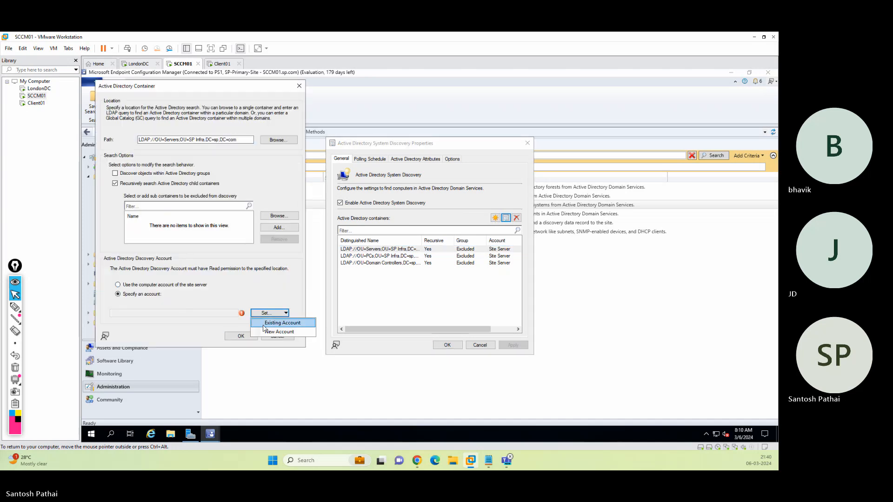
click(276, 322)
double_click(342, 222)
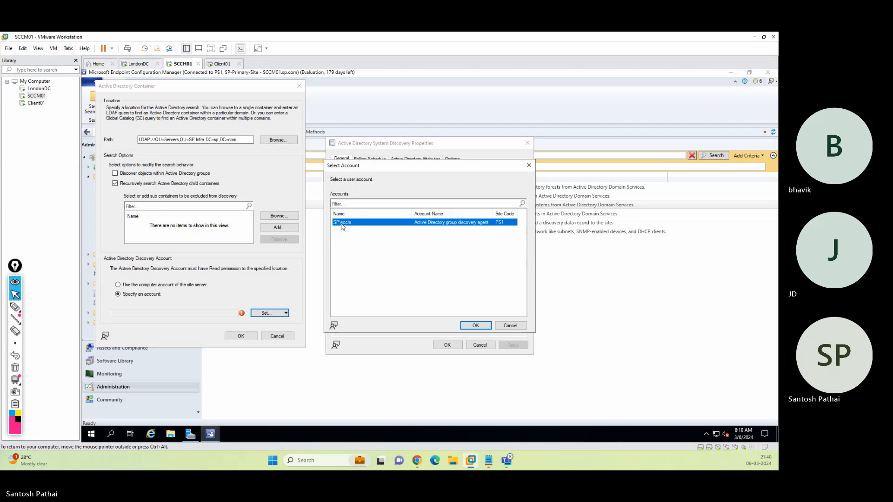
click(240, 336)
Assign the existing discovery account to the PCs container.
double_click(367, 258)
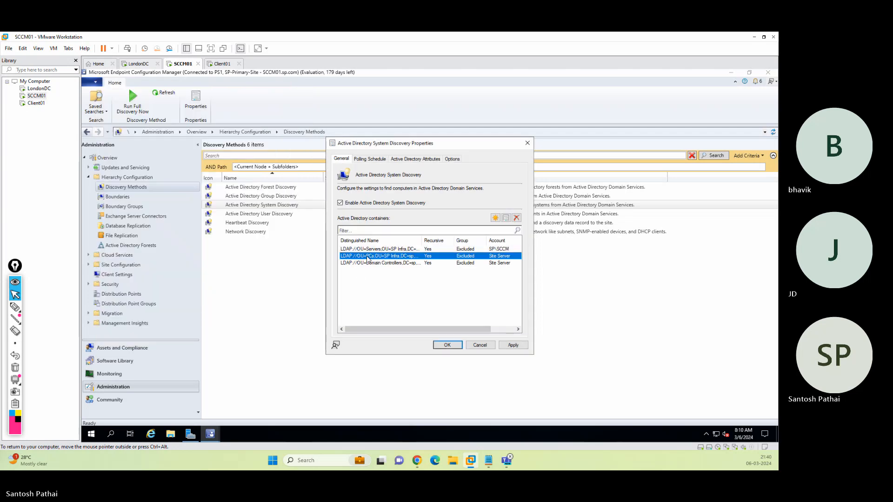
click(151, 308)
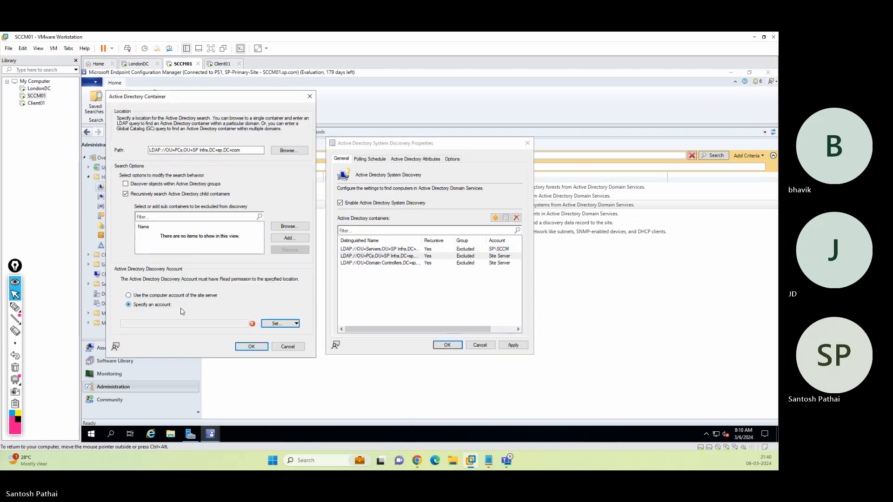
click(277, 324)
click(286, 336)
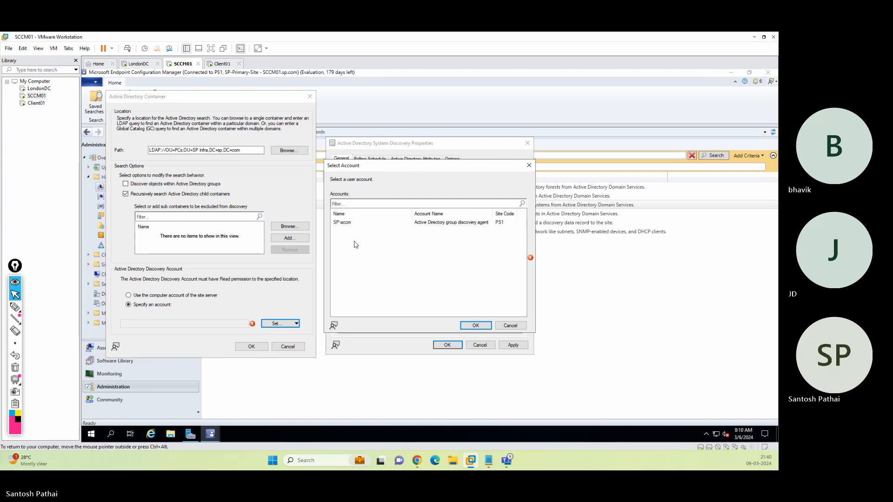
double_click(352, 223)
Assign the account to Domain Controllers, save System Discovery, and start a full discovery.
click(251, 347)
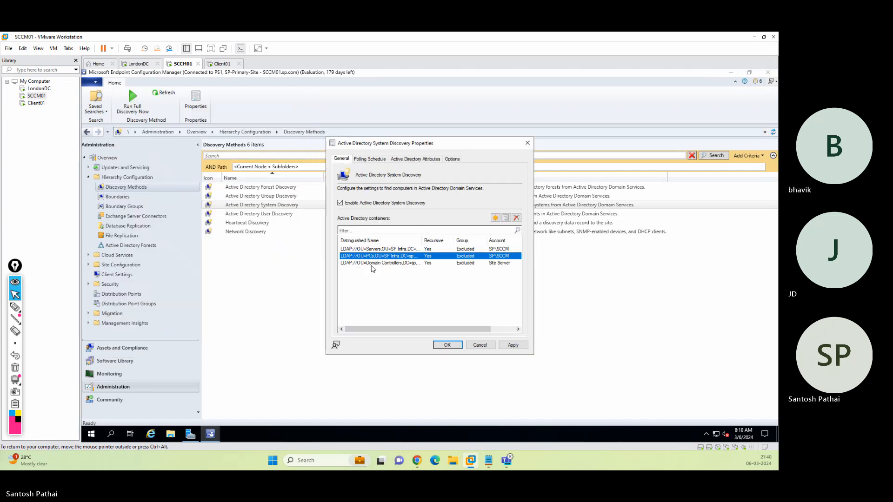
double_click(367, 262)
click(168, 316)
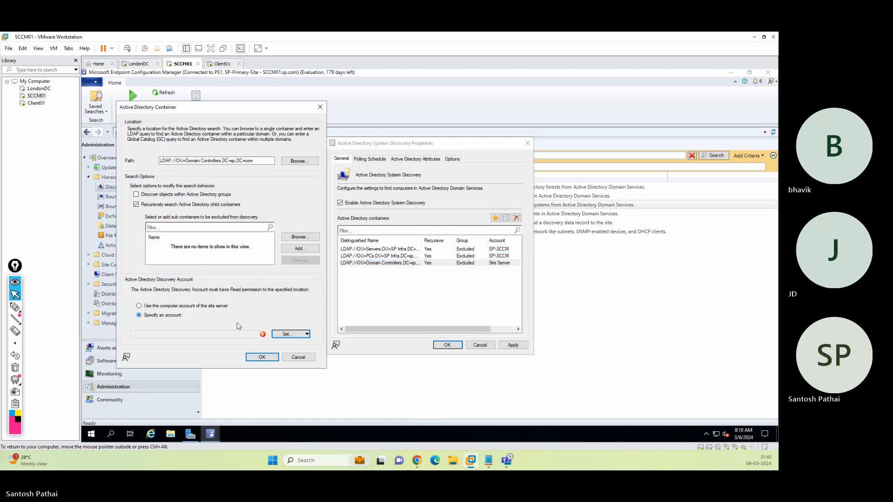
click(289, 334)
click(293, 343)
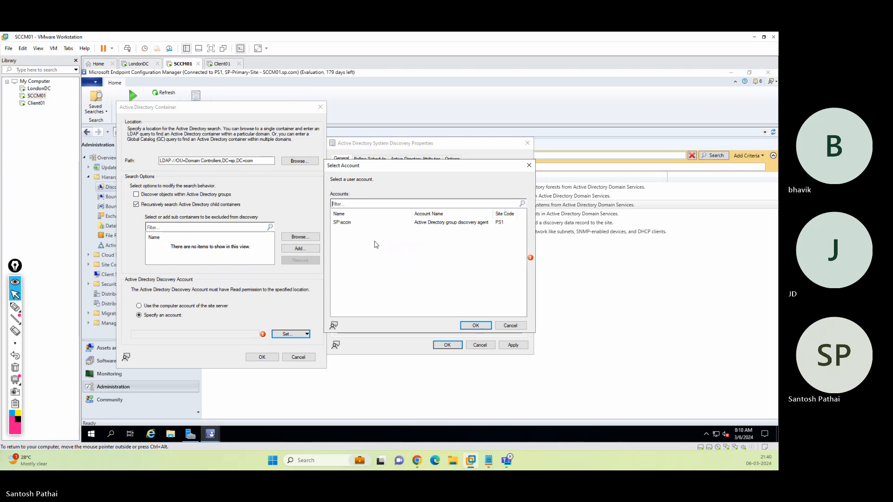
double_click(358, 222)
click(262, 358)
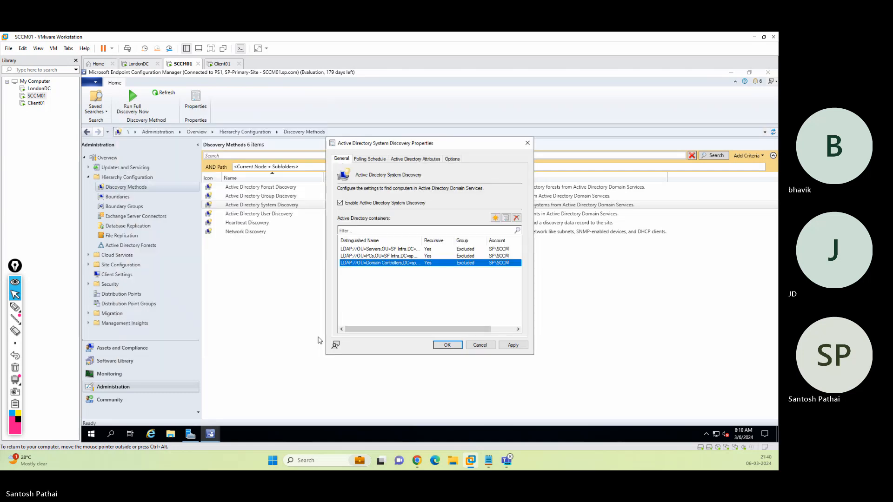
click(447, 345)
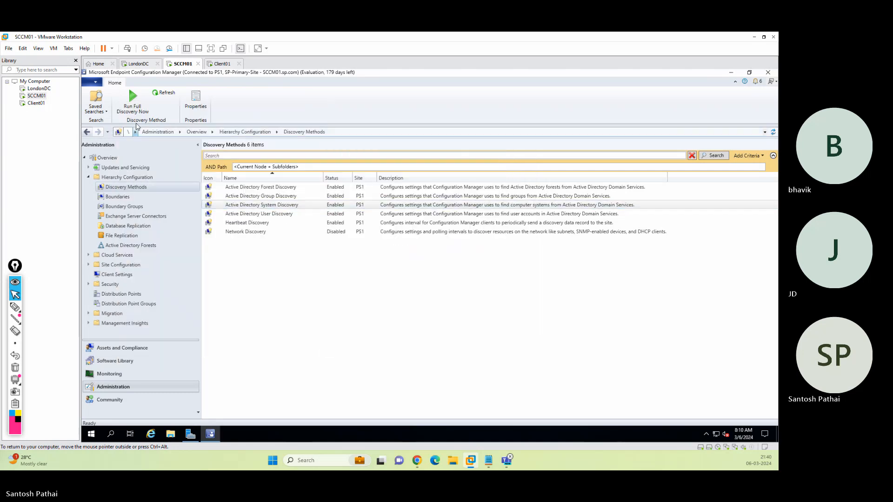
click(133, 100)
Confirm the System Discovery run, then give User Discovery's Users container the discovery account.
click(454, 282)
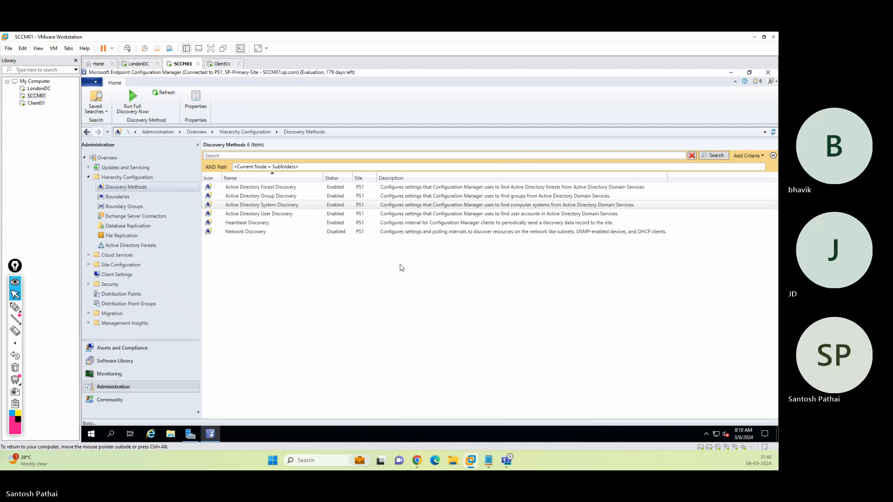
click(286, 215)
double_click(285, 215)
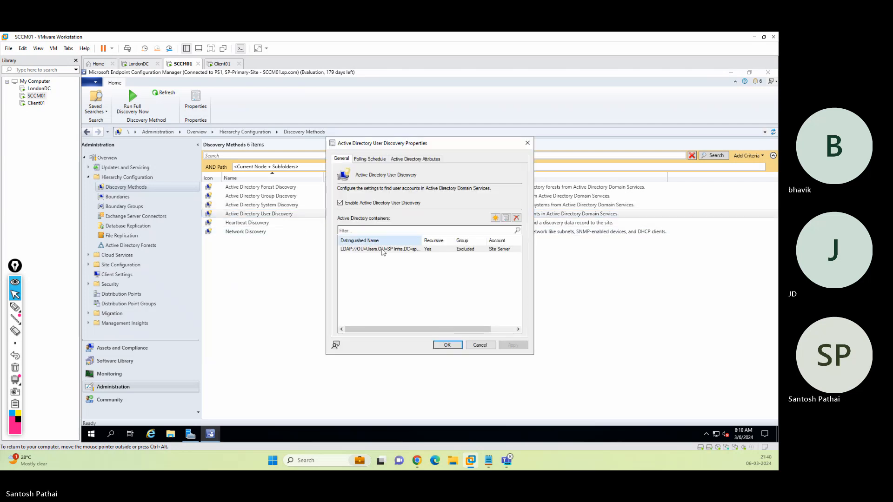
double_click(384, 252)
click(181, 326)
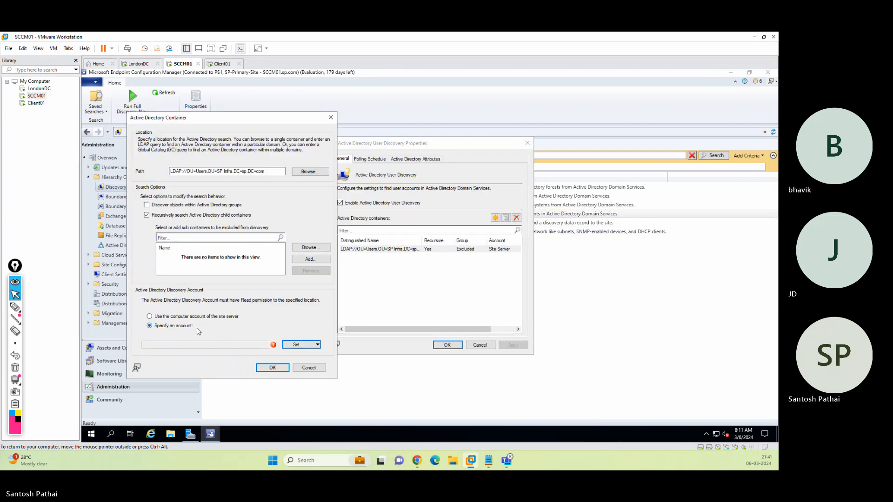
click(302, 345)
click(308, 354)
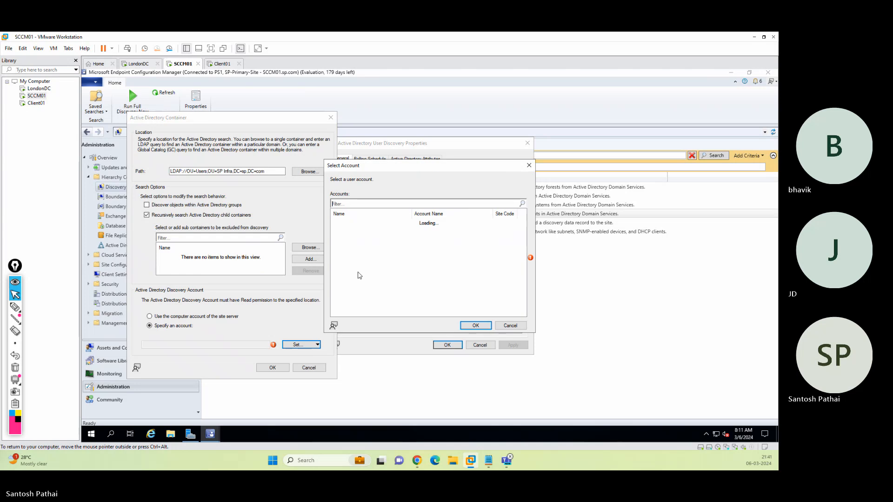
double_click(358, 223)
click(273, 367)
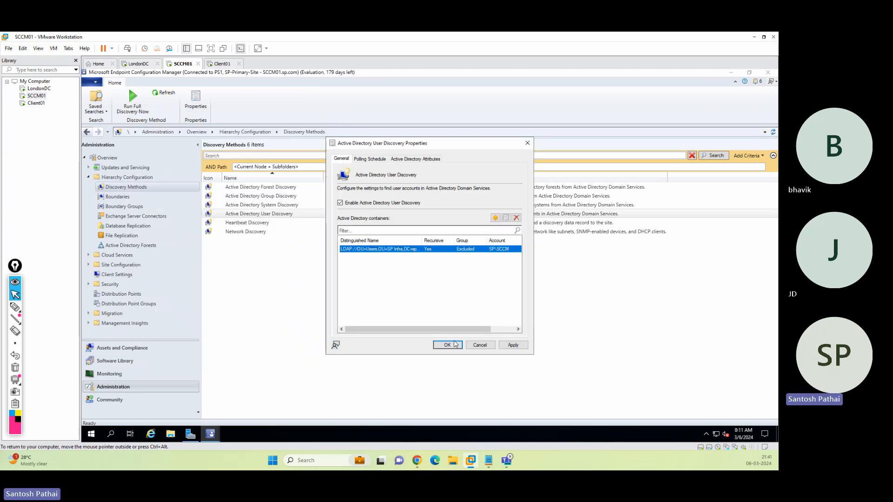
key(Return)
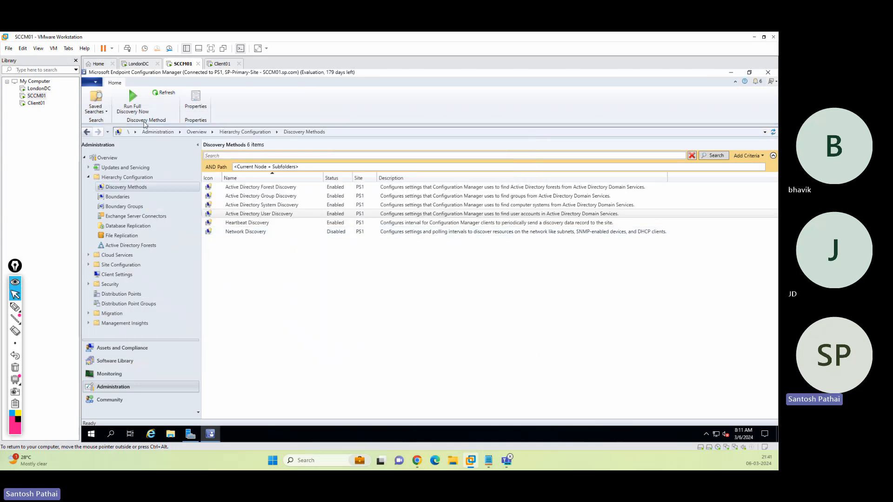
Run a full User Discovery now and switch to the Client01 virtual machine.
click(133, 100)
click(452, 281)
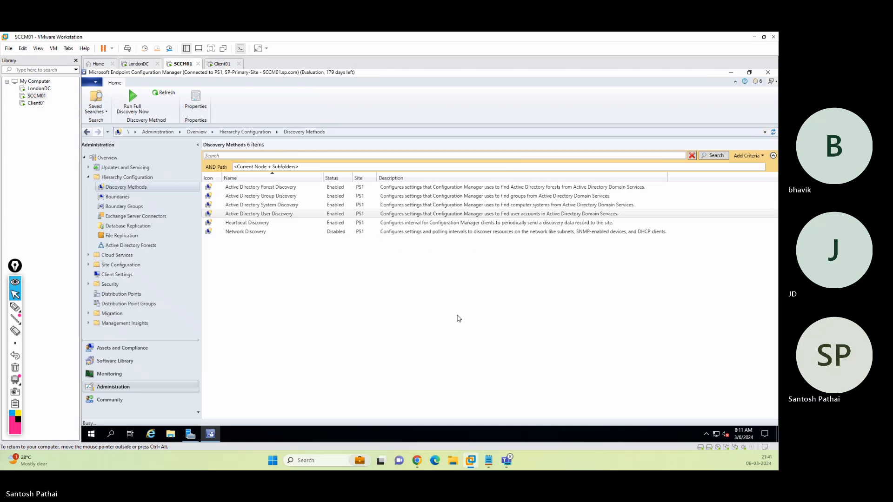
click(222, 64)
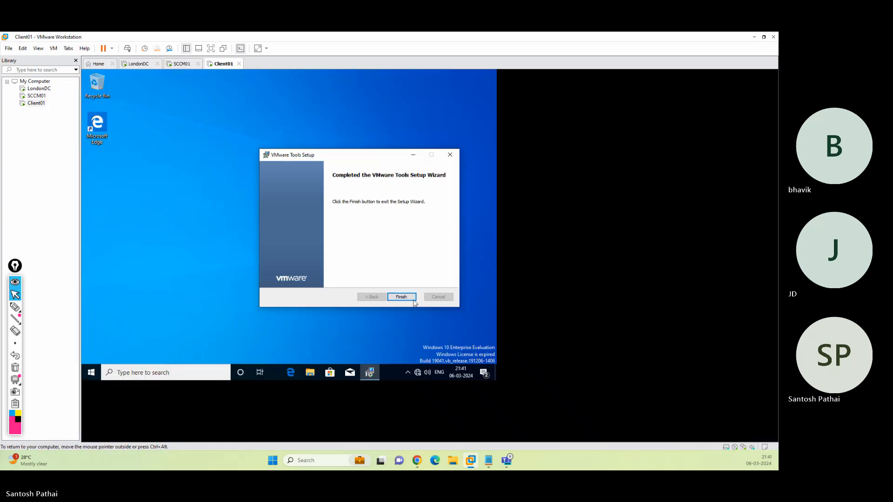
Finish the VMware Tools wizard and accept restarting Client01 now.
click(406, 296)
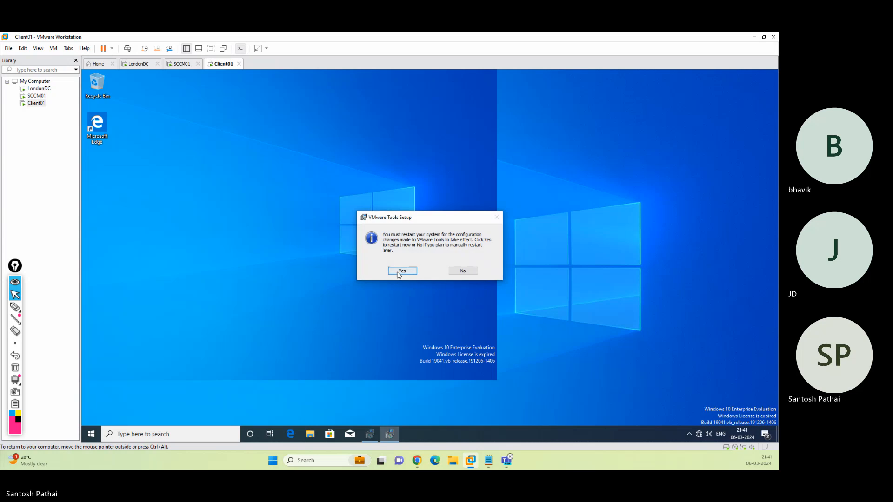
click(398, 273)
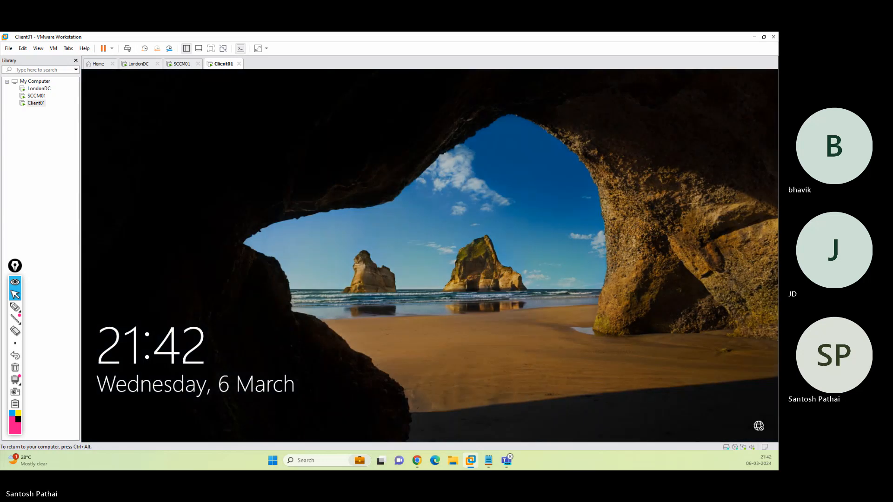
Sign in to Client01 from its lock screen with the account password.
key(ctrl+alt)
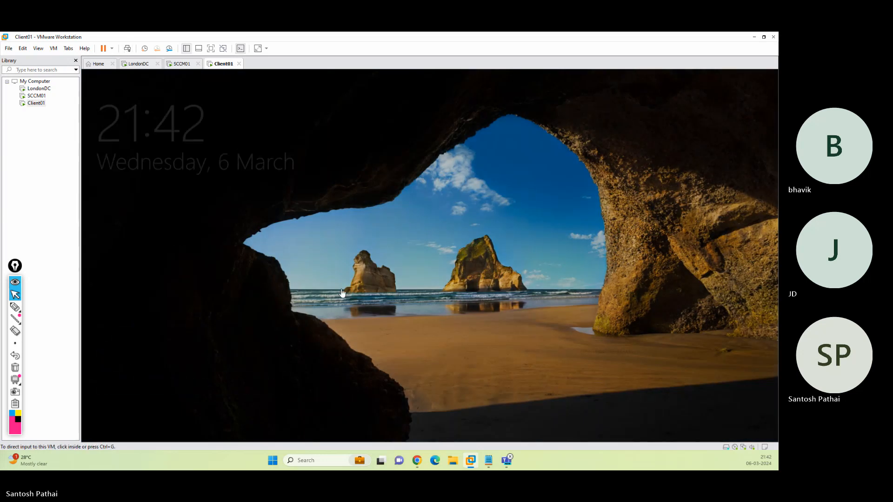
click(398, 318)
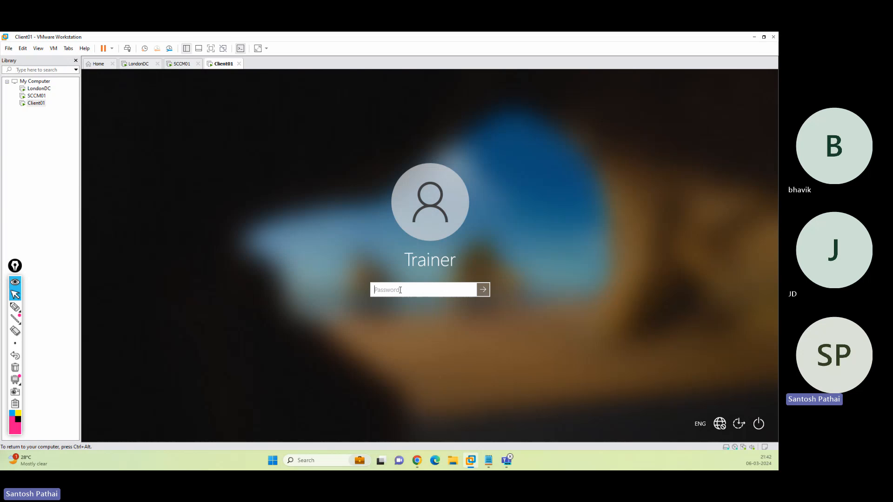
text(*******)
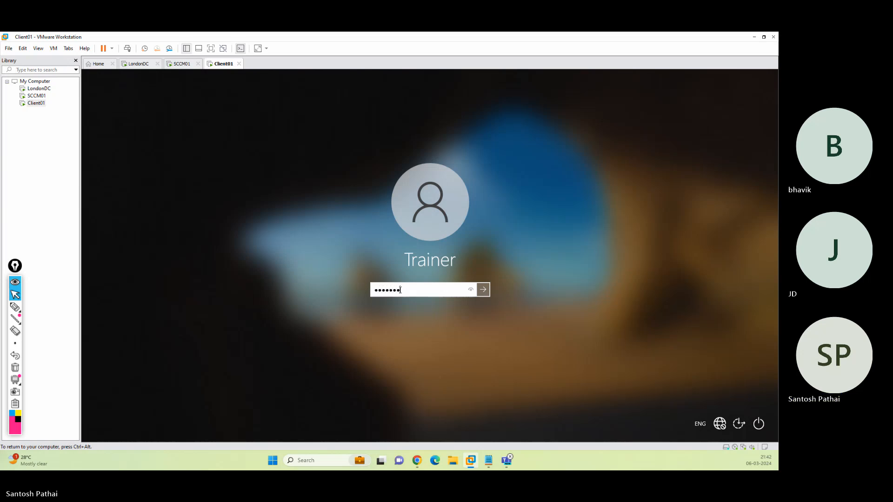
text(**)
key(Return)
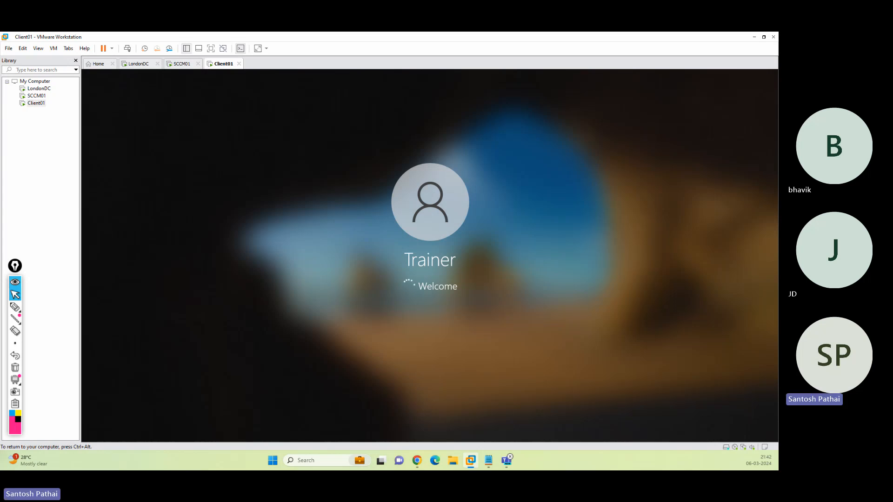
Return to the SCCM01 virtual machine's Configuration Manager console.
key(ctrl+alt)
click(181, 65)
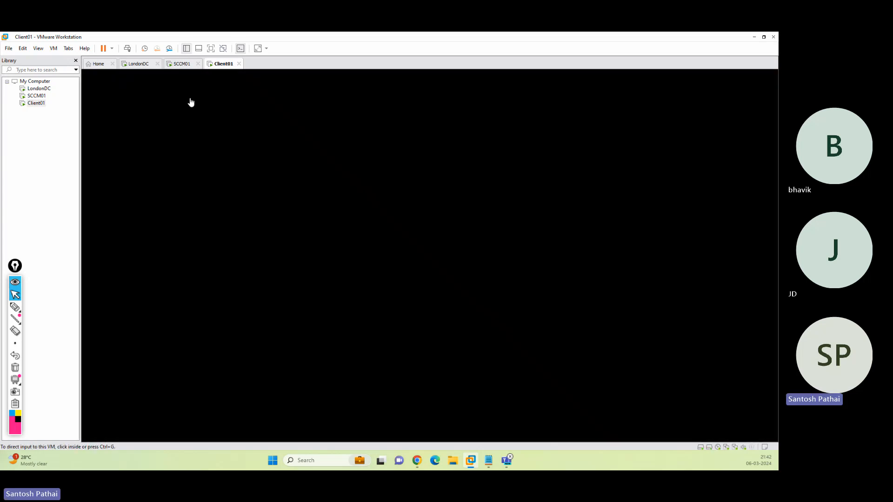
click(251, 272)
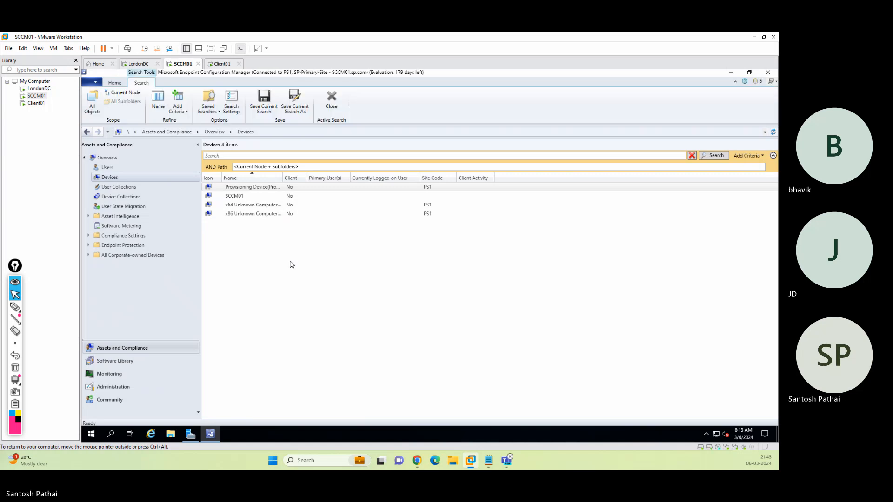
Check the empty Users list, glance at LondonDC, then open SCCM01's Administration workspace.
click(112, 169)
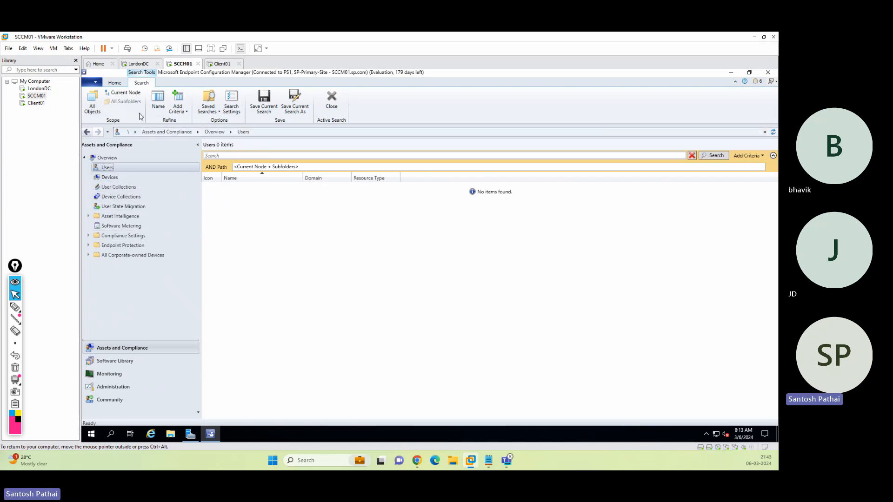
click(138, 64)
click(182, 178)
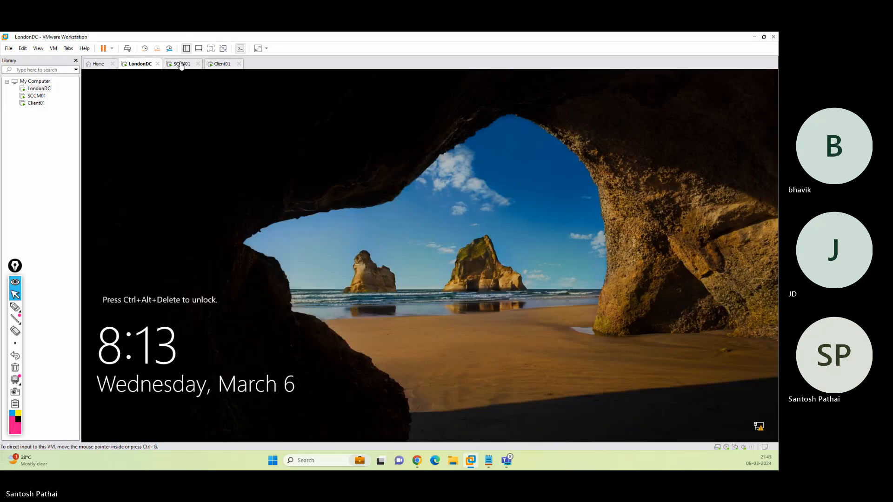
click(180, 64)
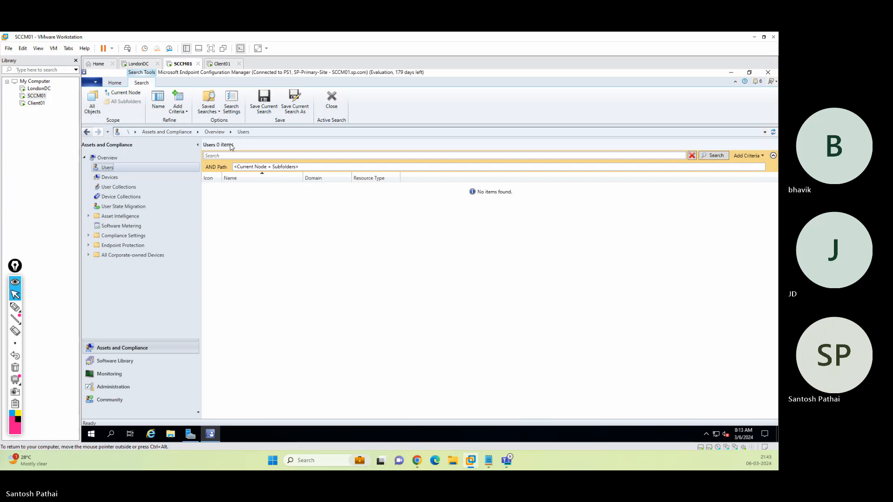
click(121, 389)
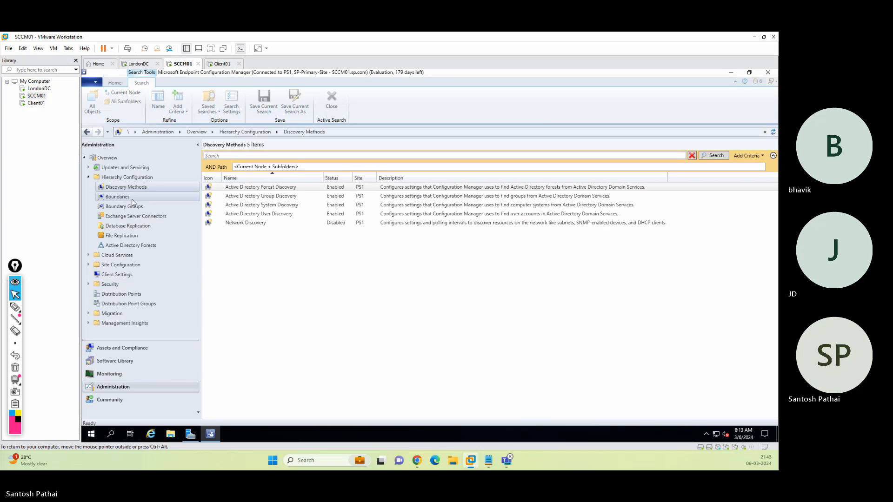
click(89, 265)
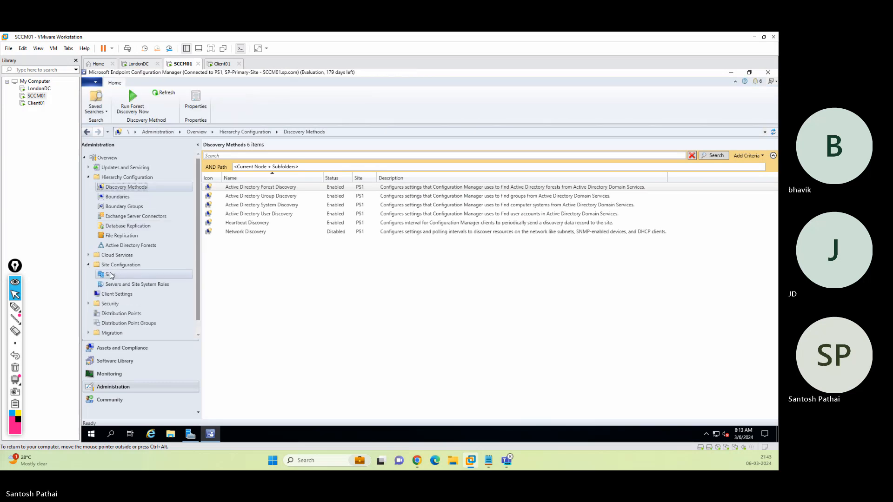
click(111, 276)
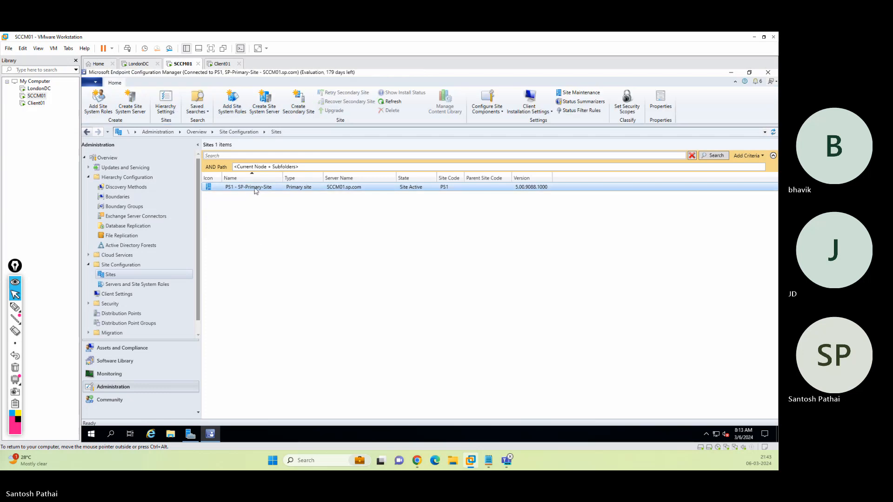
right_click(255, 187)
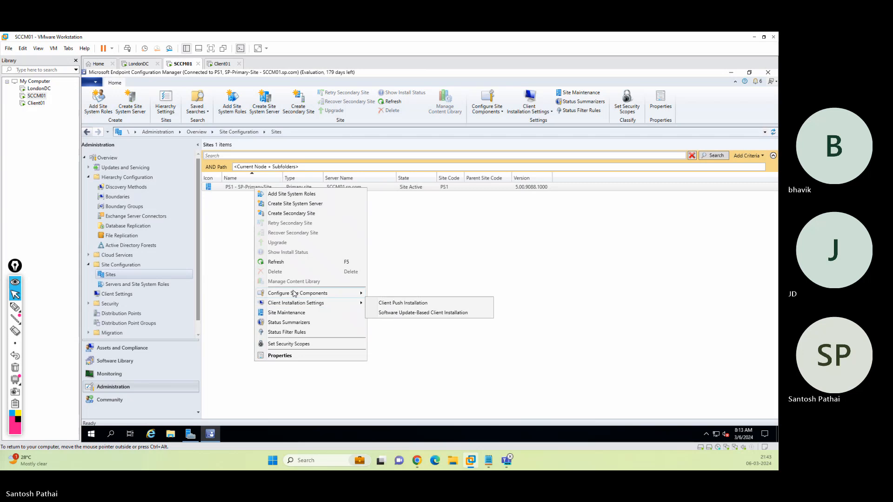
mouse_move(294, 294)
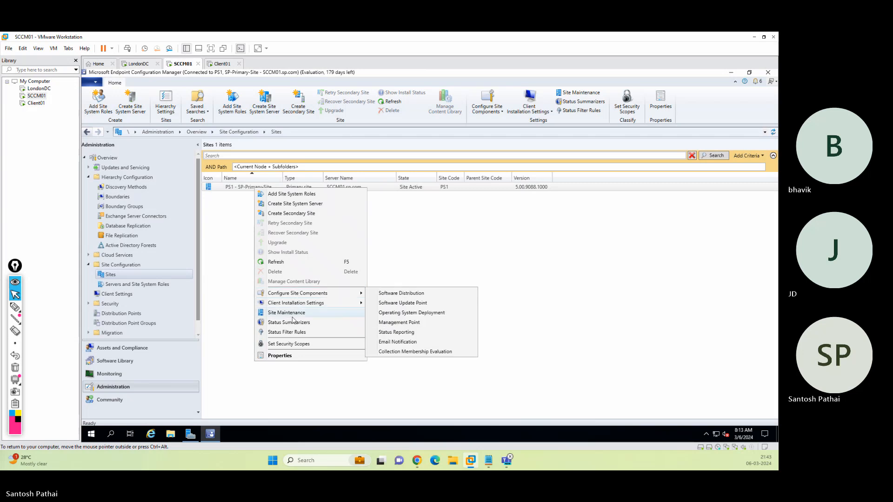
click(289, 356)
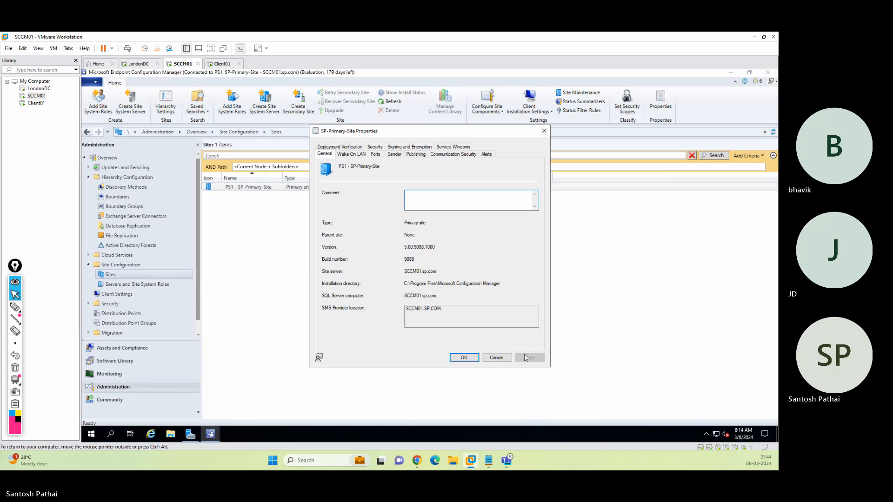
click(496, 358)
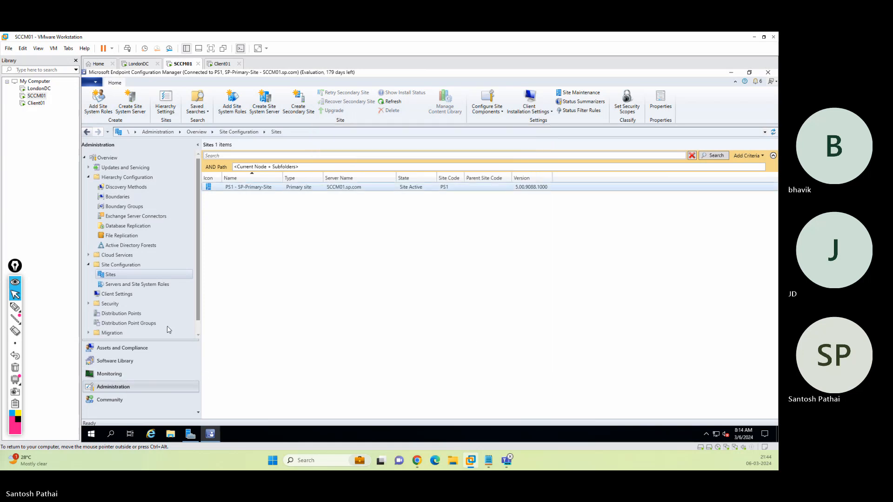
Review SCCM01's site system properties without changes, then open the empty Boundaries node.
click(129, 285)
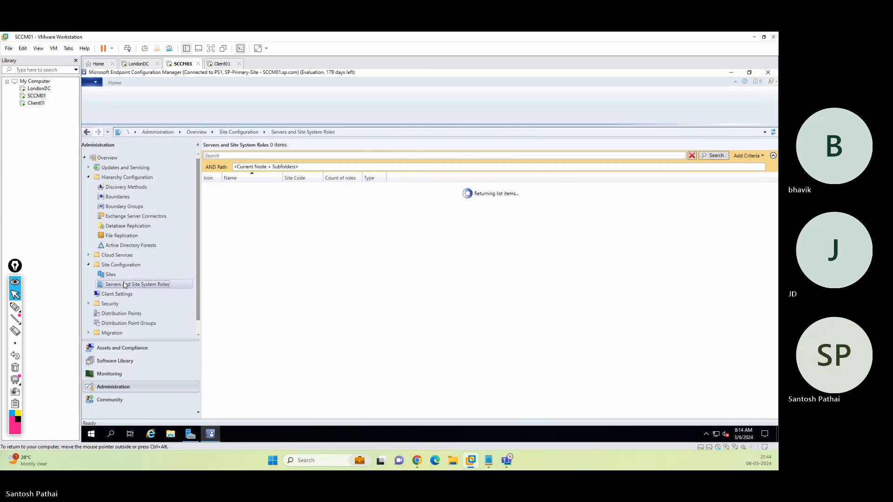
click(248, 186)
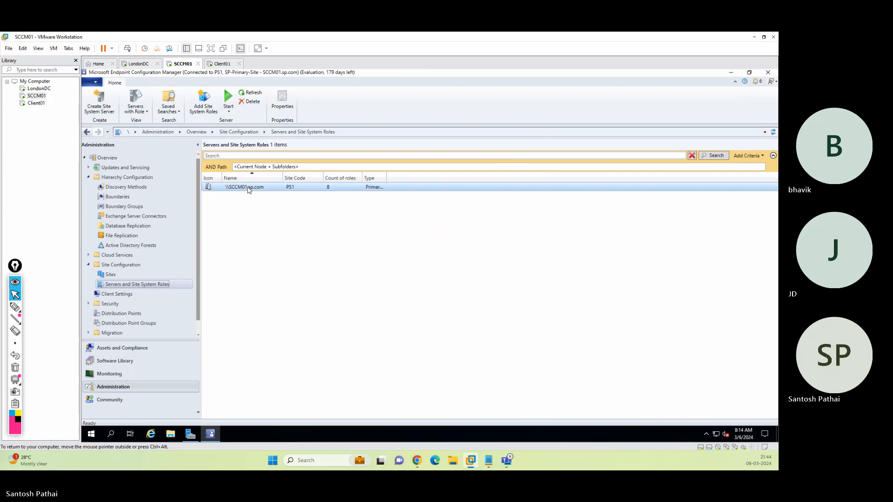
right_click(248, 187)
click(273, 234)
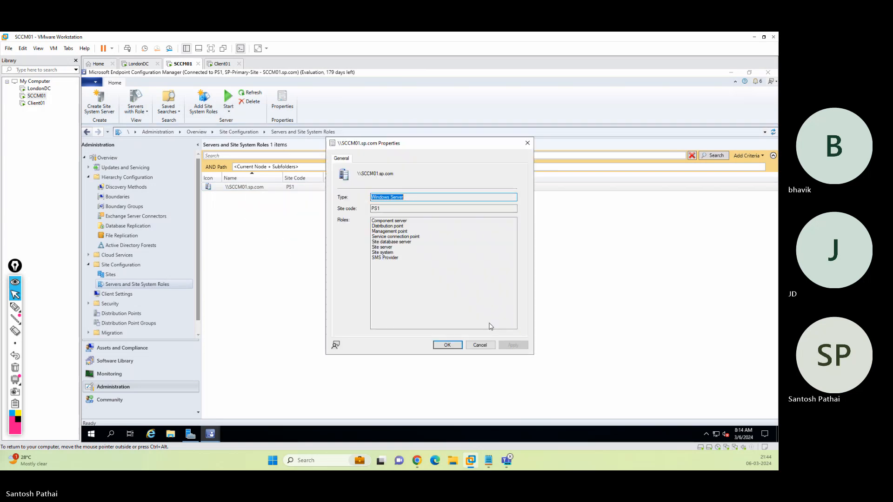
click(480, 345)
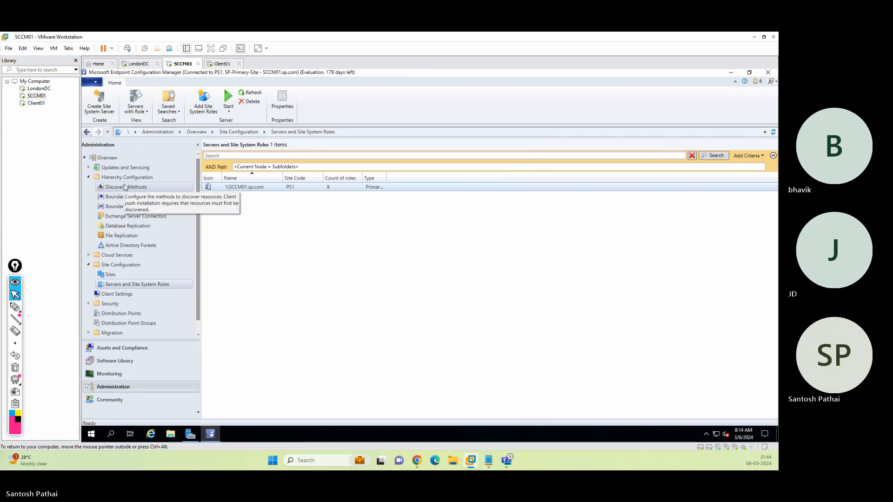
click(125, 188)
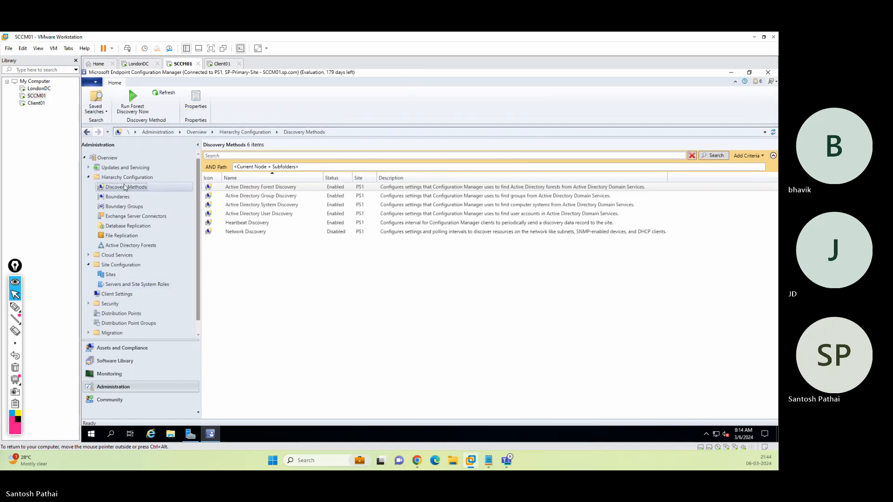
click(121, 197)
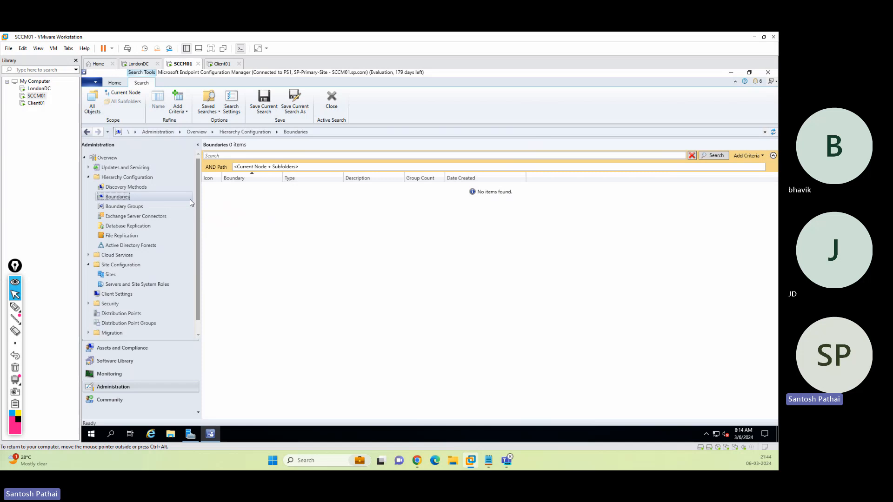
Start a new boundary described as London-Boundary and try the Active Directory site type.
right_click(124, 197)
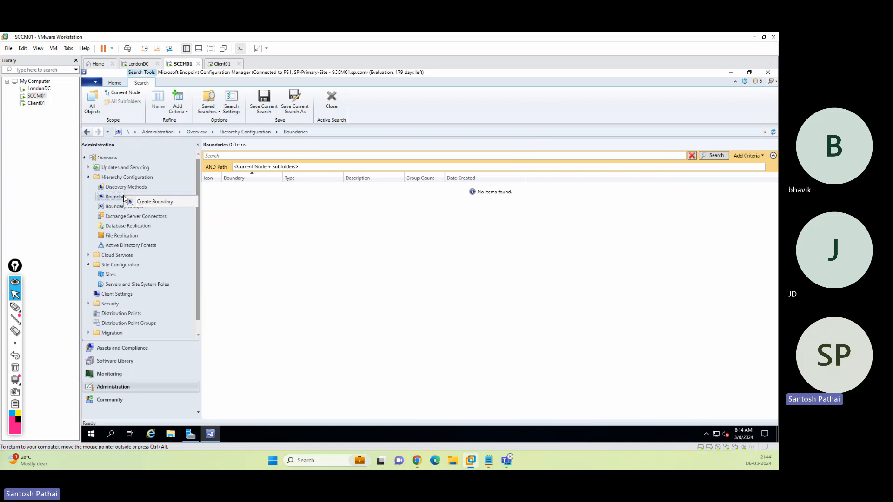
click(153, 202)
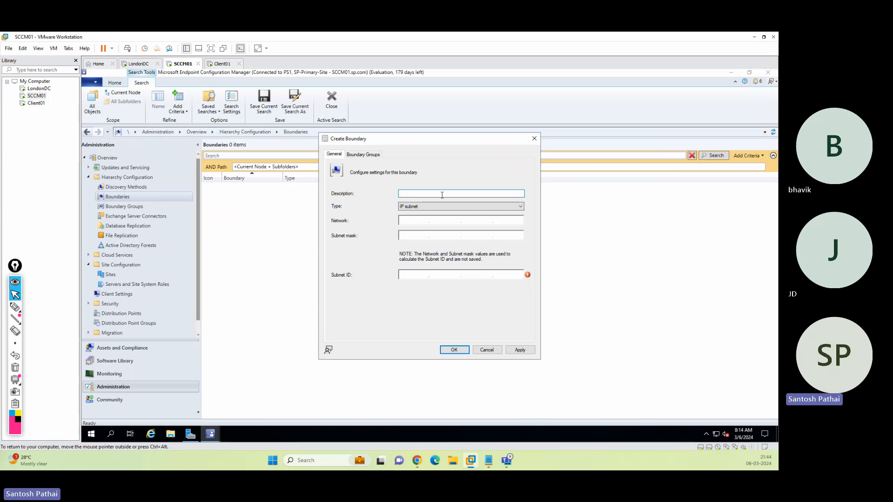
text(London-Boundary)
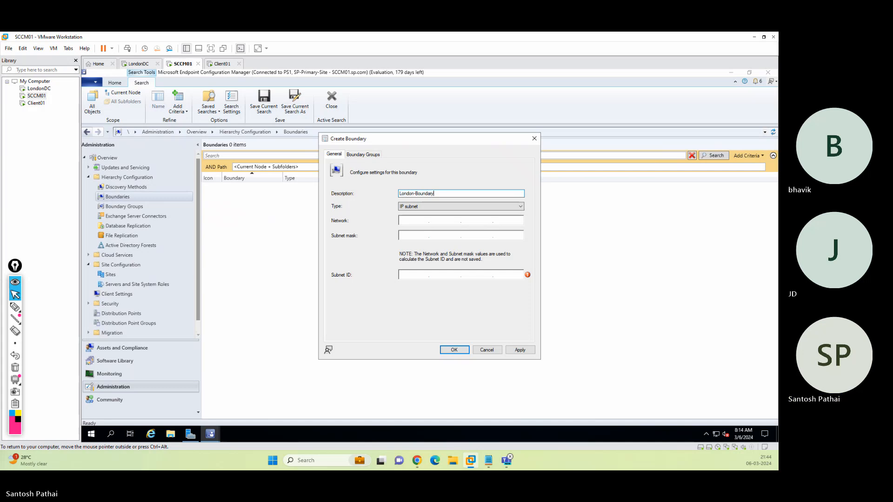
click(428, 206)
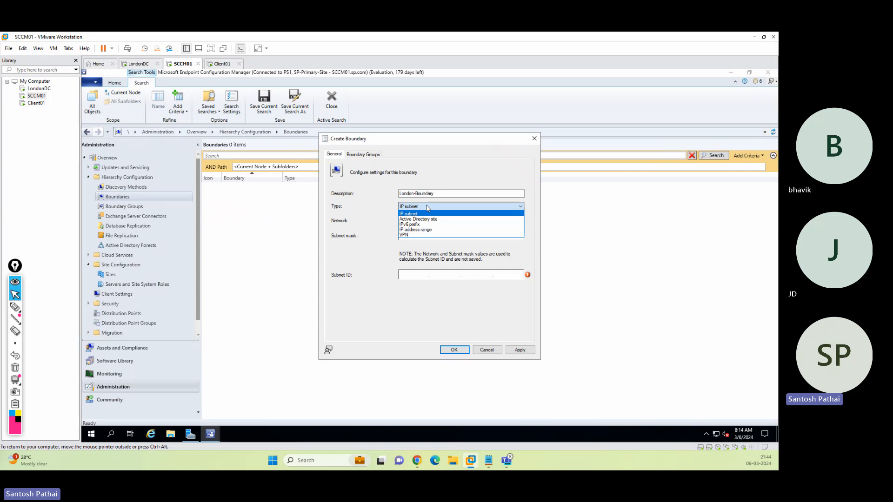
click(431, 219)
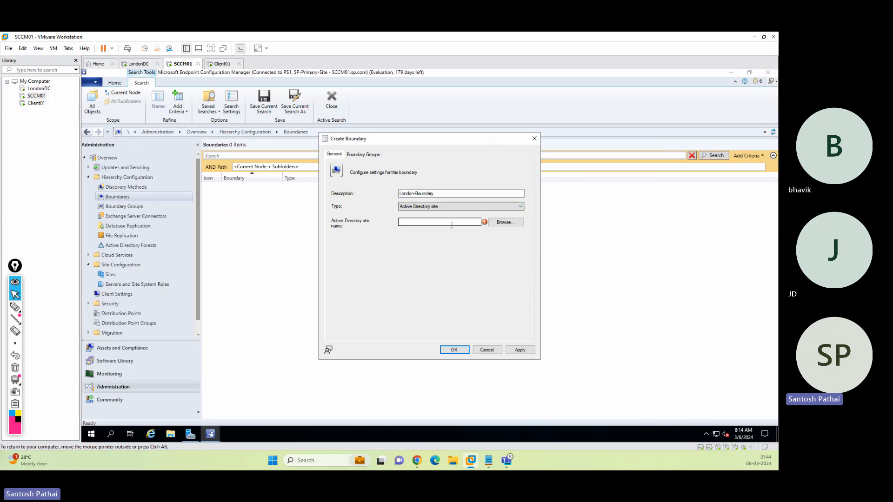
click(505, 223)
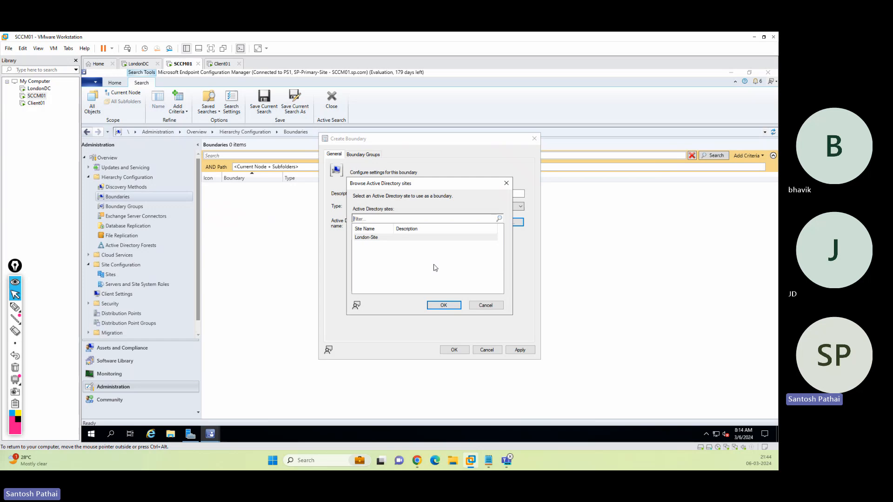
click(485, 305)
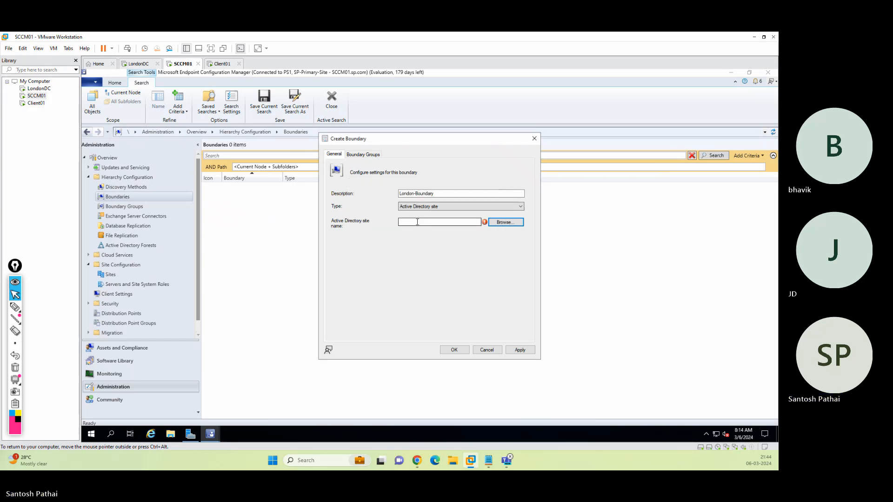
Make it an IP subnet boundary, network 10.0.0.0 with mask 255.255.255.0, and save it.
click(442, 207)
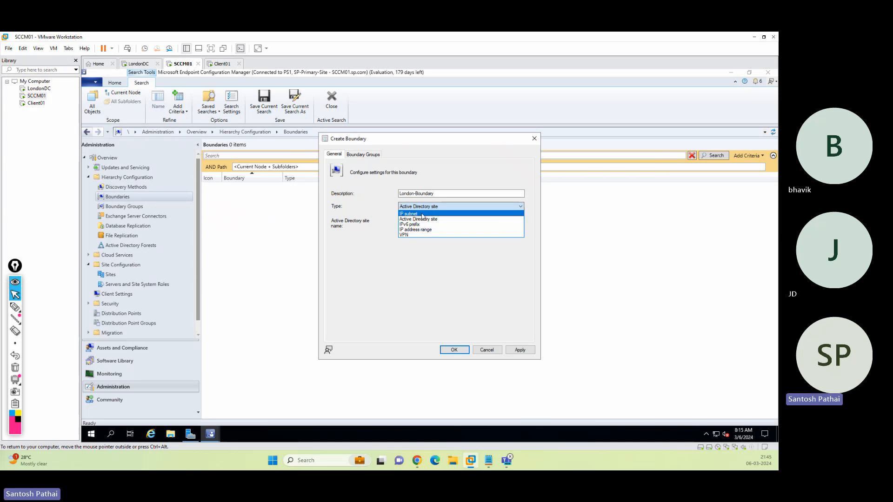
click(422, 230)
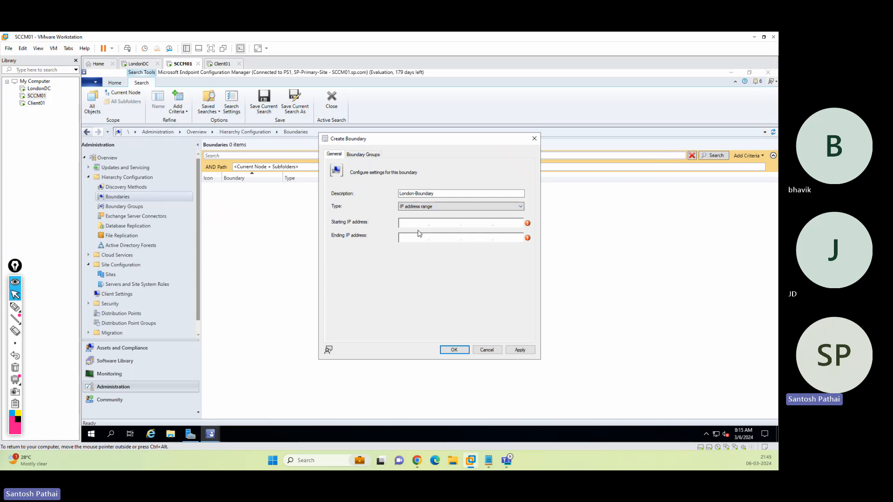
click(422, 240)
click(441, 206)
click(422, 213)
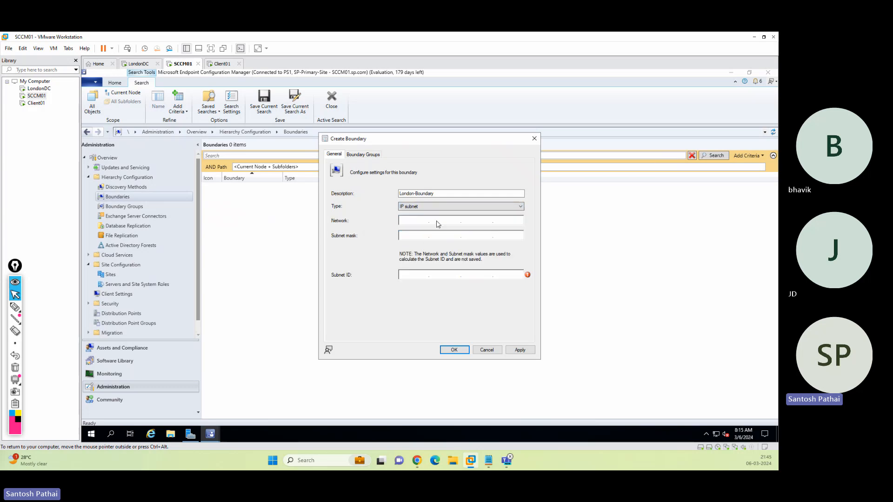
click(406, 223)
text(255.255.255.0)
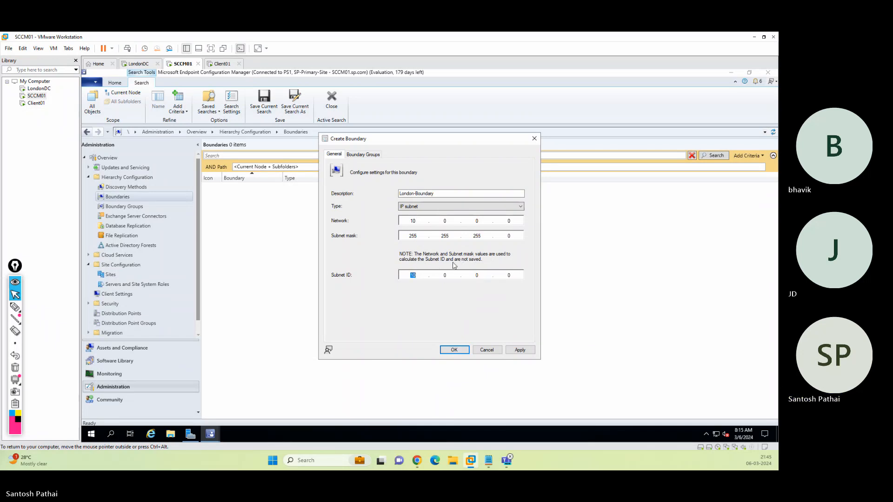
click(455, 350)
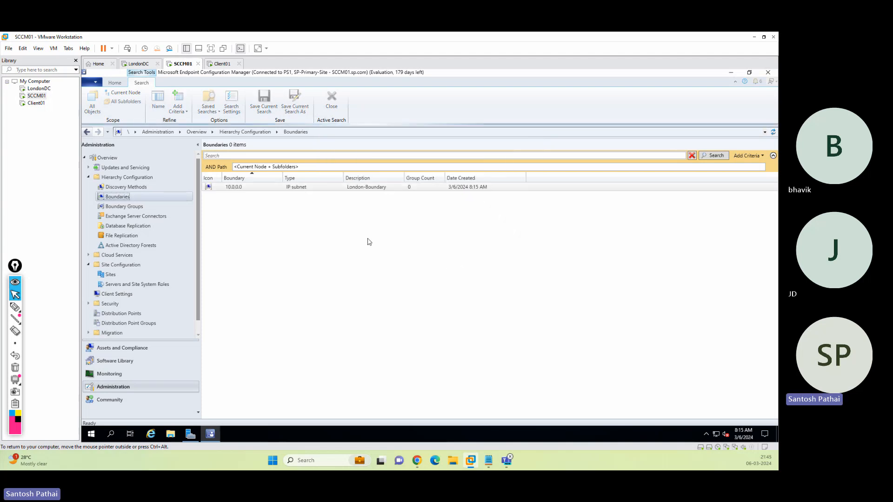
Open the 10.0.0.0 boundary's properties and check its empty Site Systems and Boundary Groups tabs.
click(237, 188)
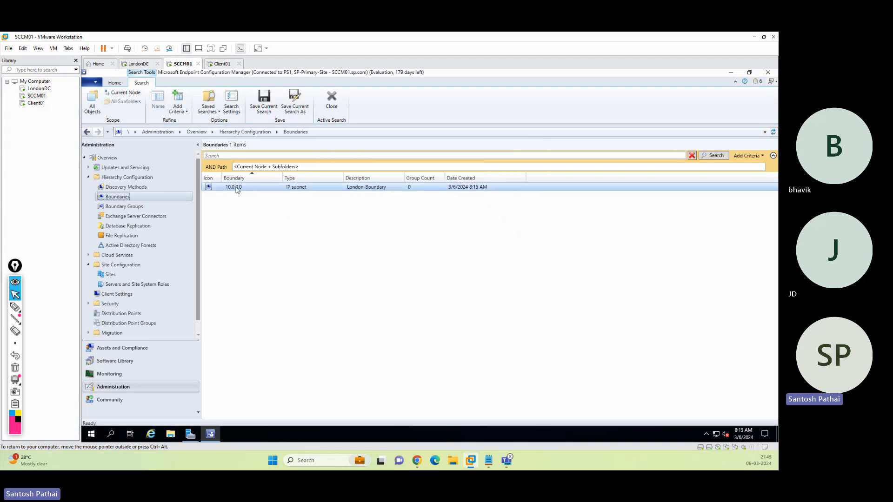
right_click(236, 189)
click(263, 225)
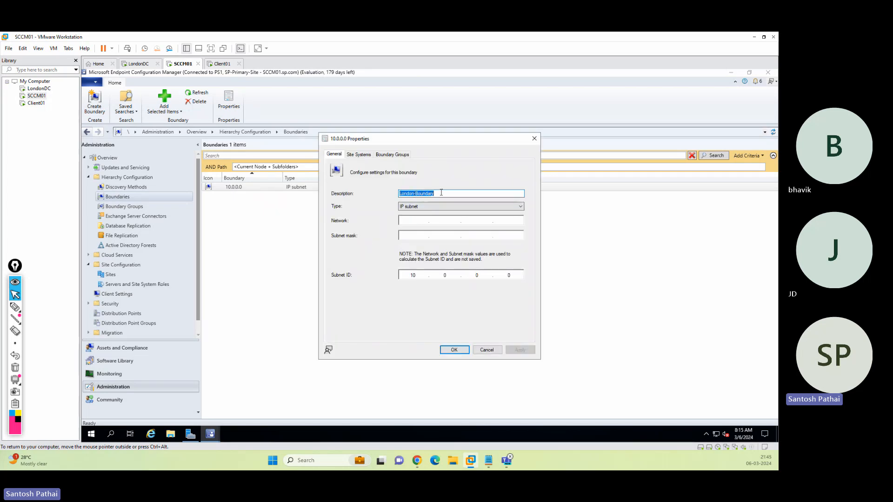
drag(396, 142, 512, 140)
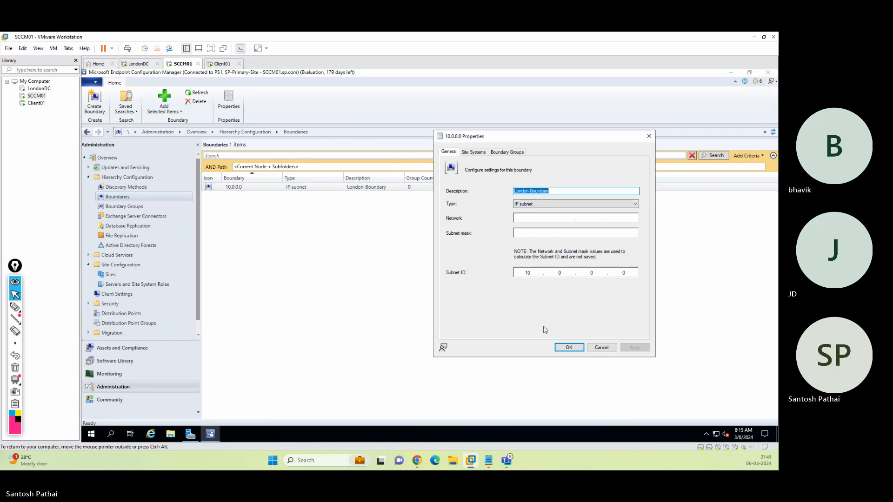
click(475, 152)
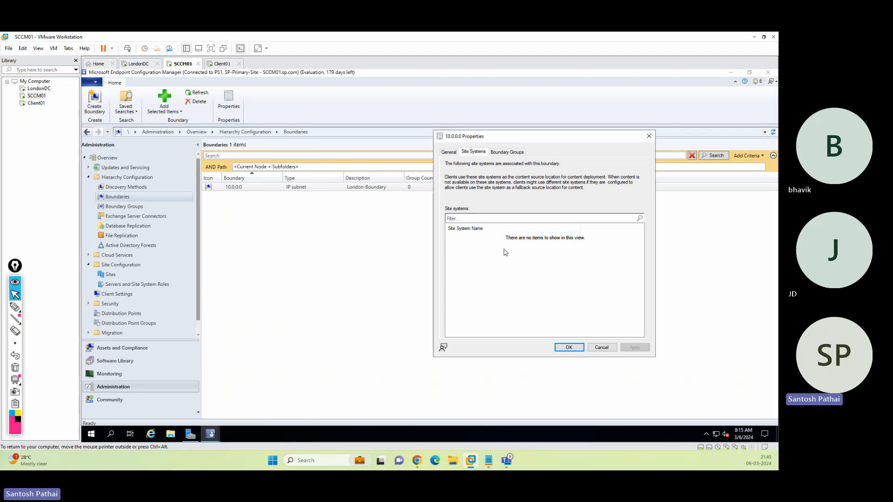
click(508, 153)
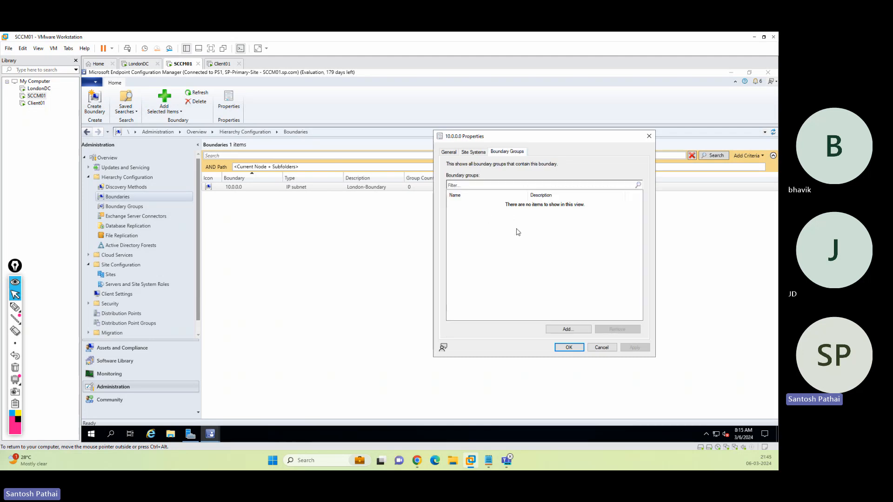
Close the boundary properties and show the Boundary Groups list with a wider Name column.
click(600, 348)
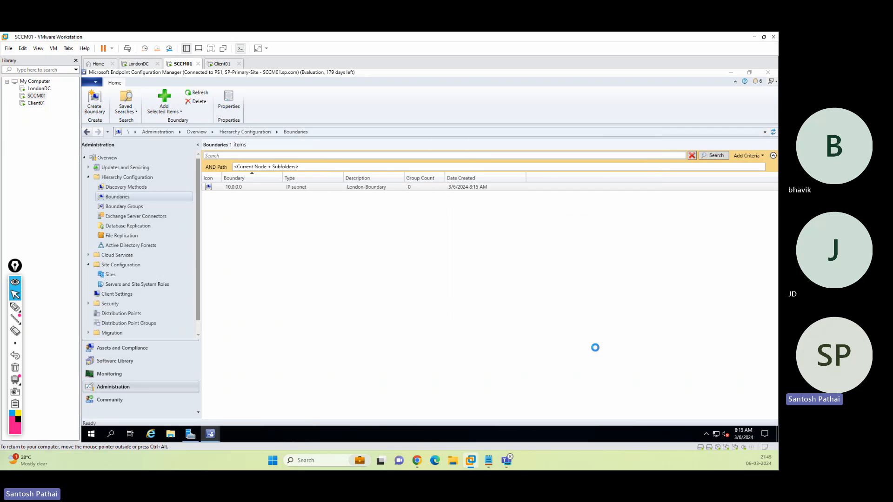
click(130, 208)
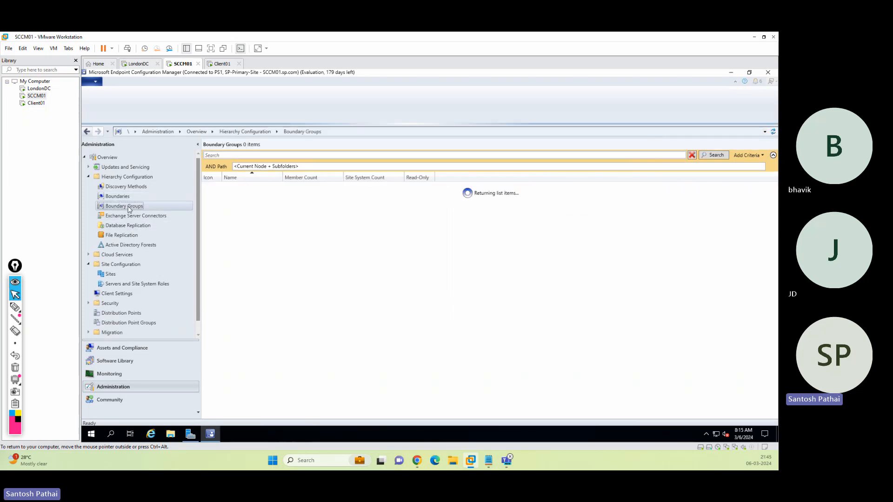
right_click(129, 208)
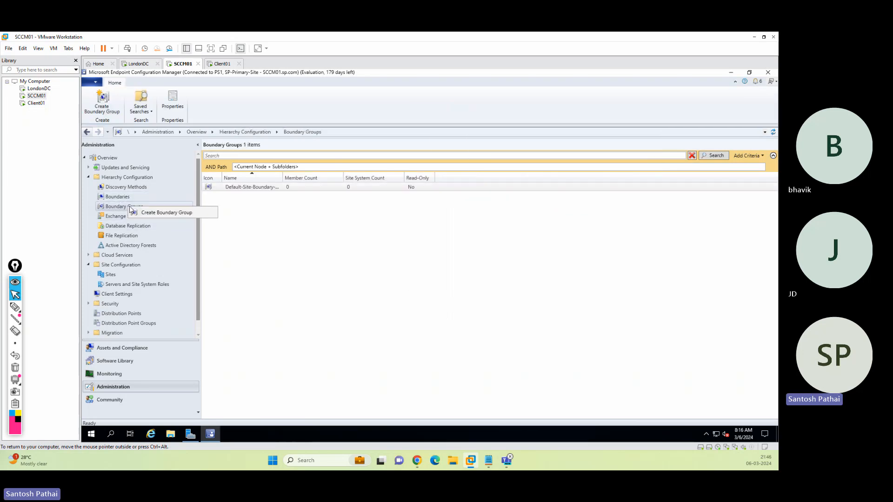
click(285, 180)
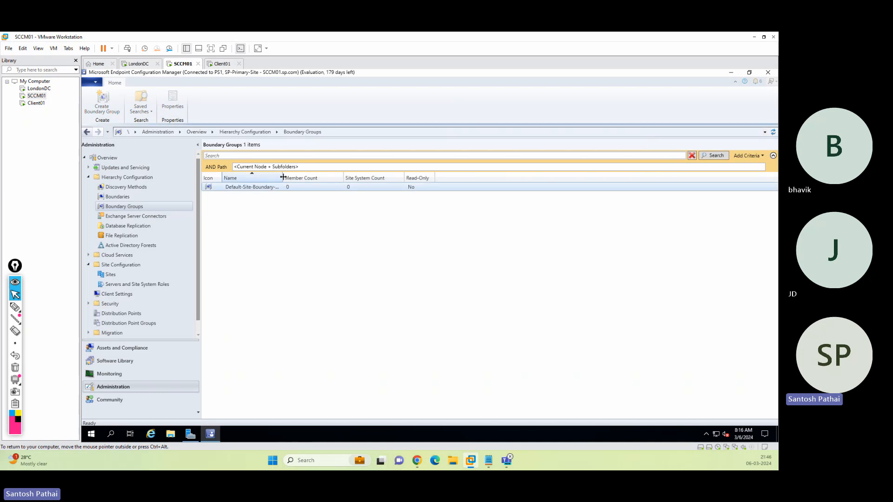
drag(283, 181, 304, 180)
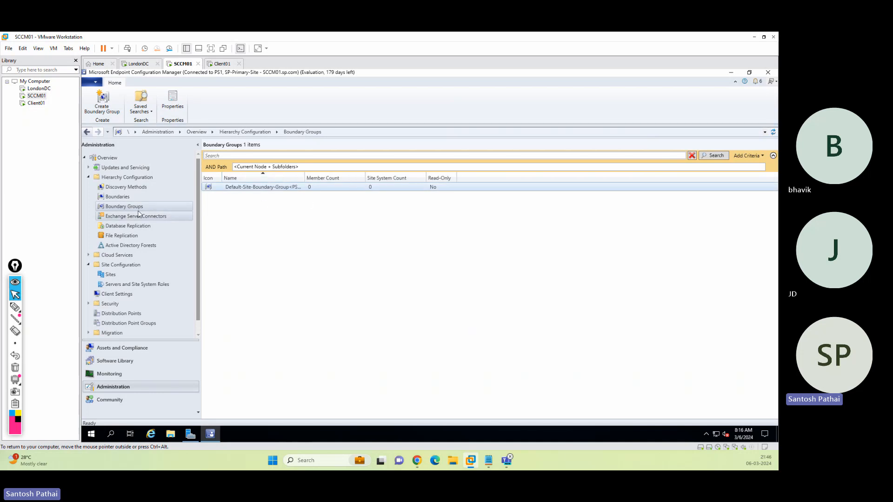
Create boundary group London-Boundary-Group containing the 10.0.0.0 boundary.
click(135, 207)
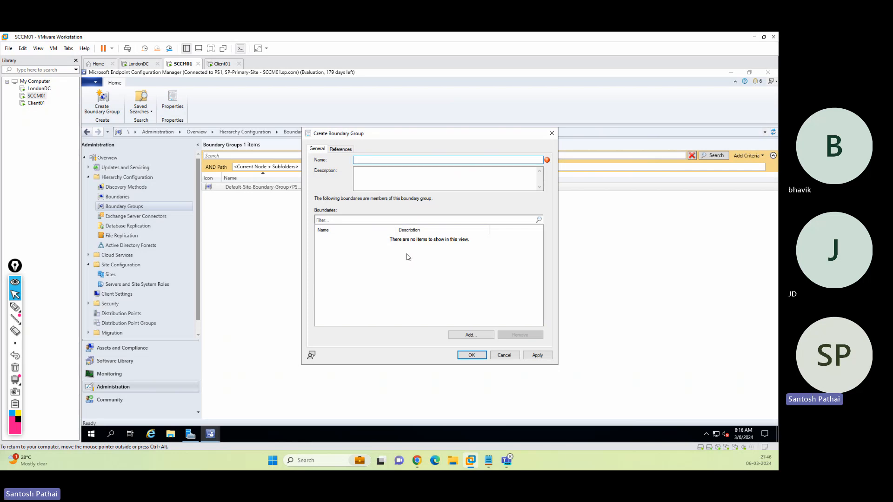
text(London-Bou)
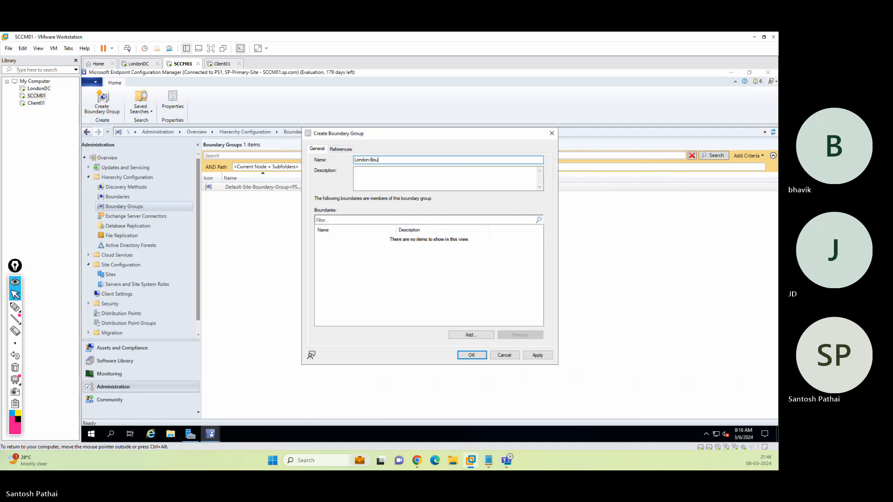
text(ndary-Group)
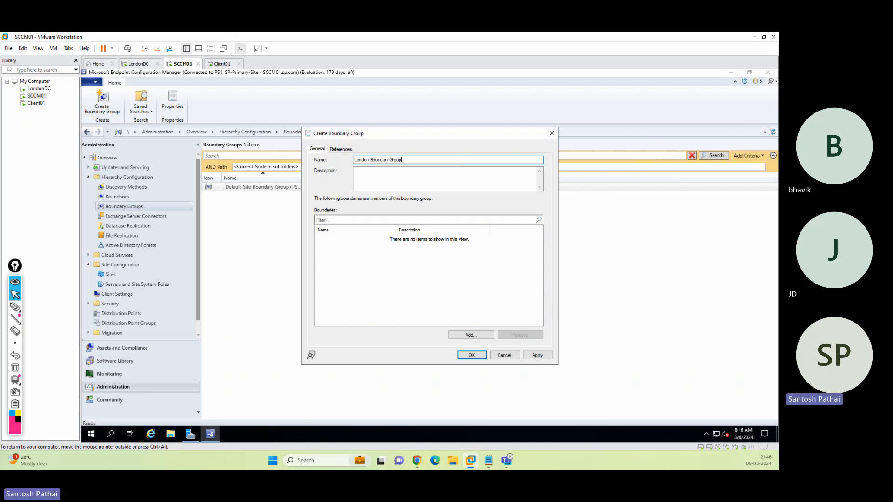
click(467, 336)
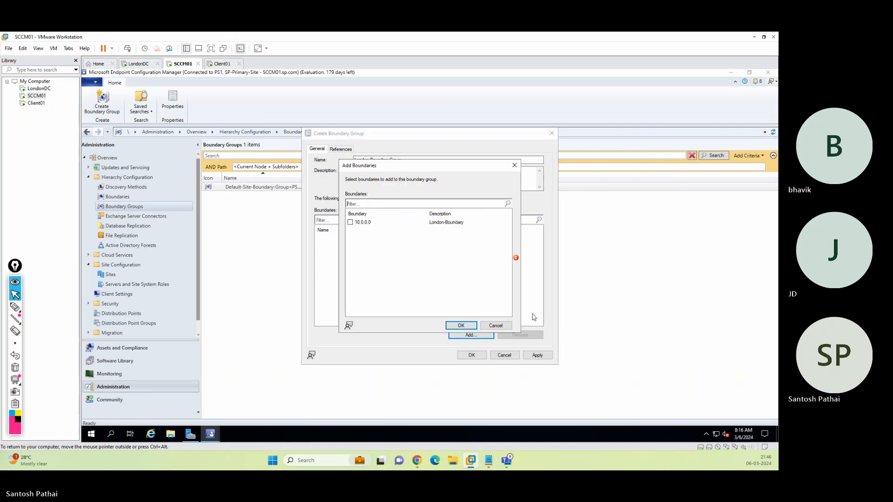
click(350, 222)
click(461, 325)
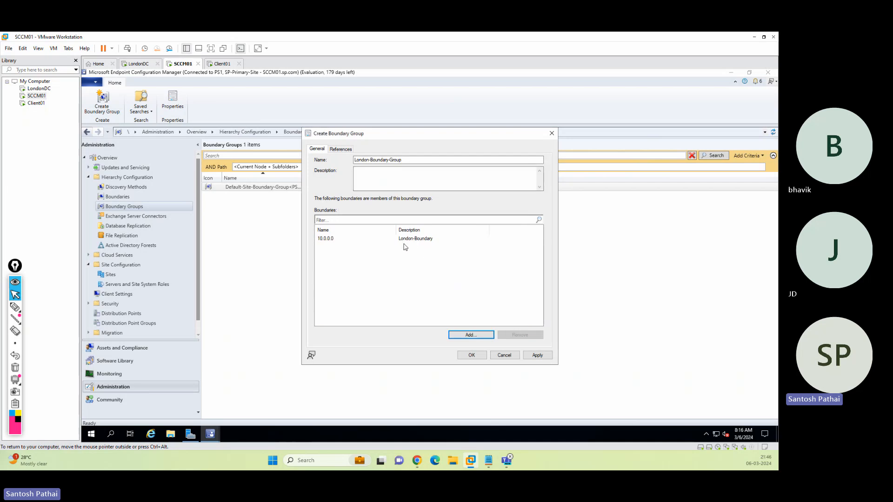
click(472, 355)
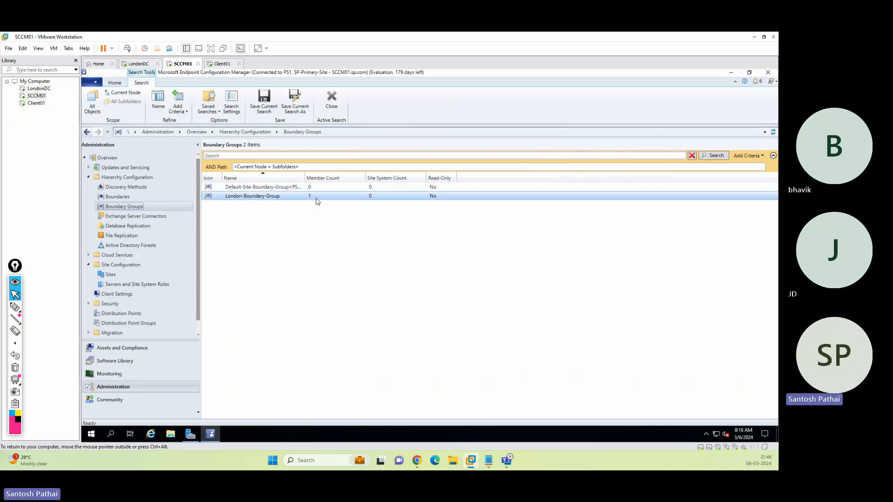
Open the 10.0.0.0 boundary's properties and filter its site systems for 'SCCM'.
click(122, 198)
double_click(234, 188)
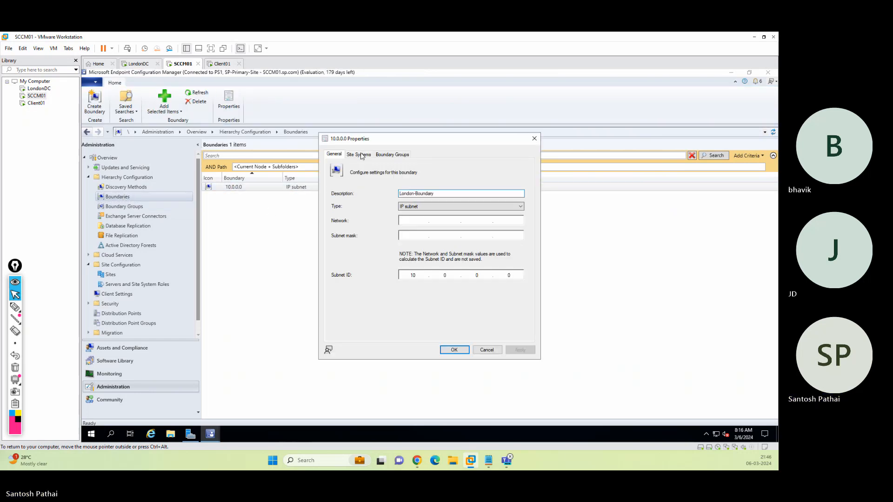
click(361, 156)
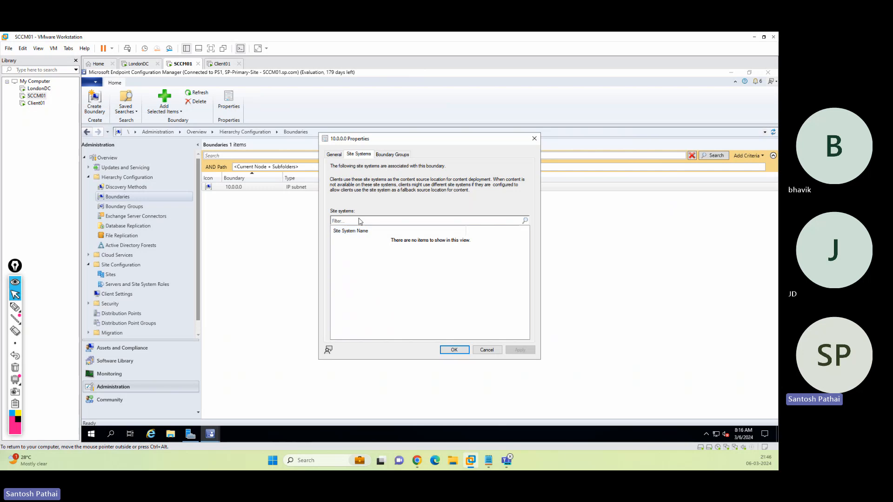
click(359, 259)
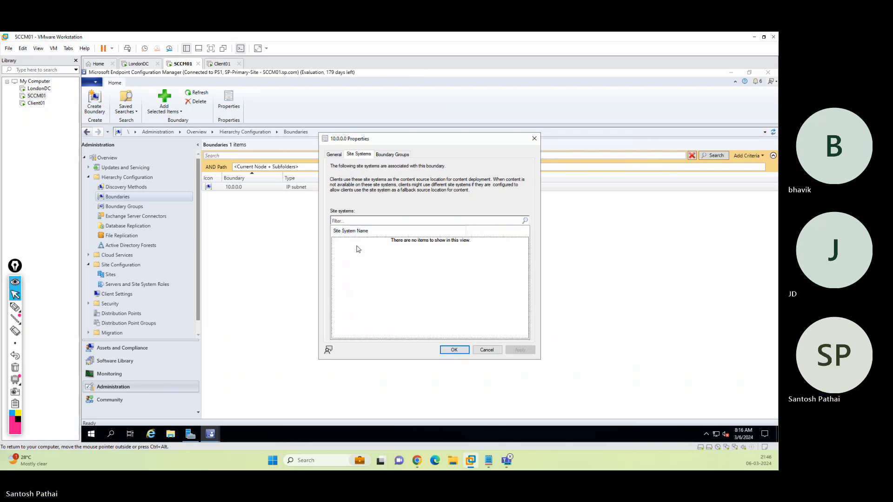
click(384, 221)
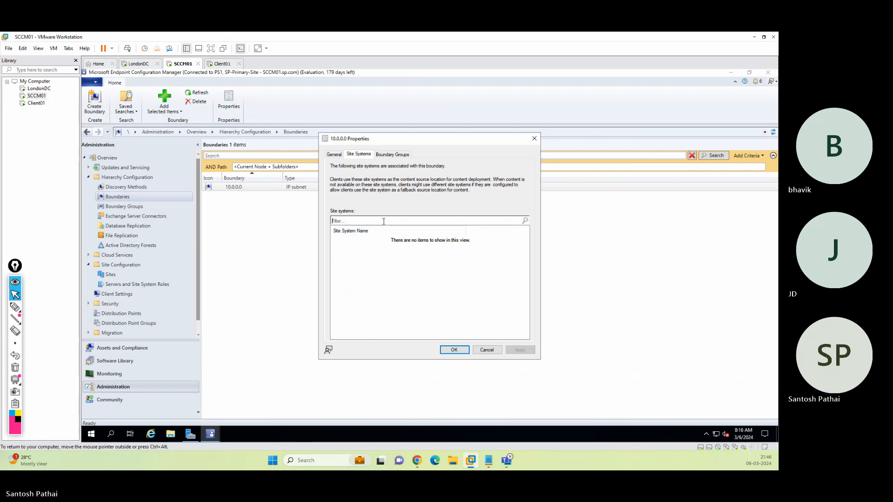
text(SCCM)
Check the boundary's groups and general settings, cancel, and show the Sites list.
click(386, 156)
click(360, 155)
click(335, 155)
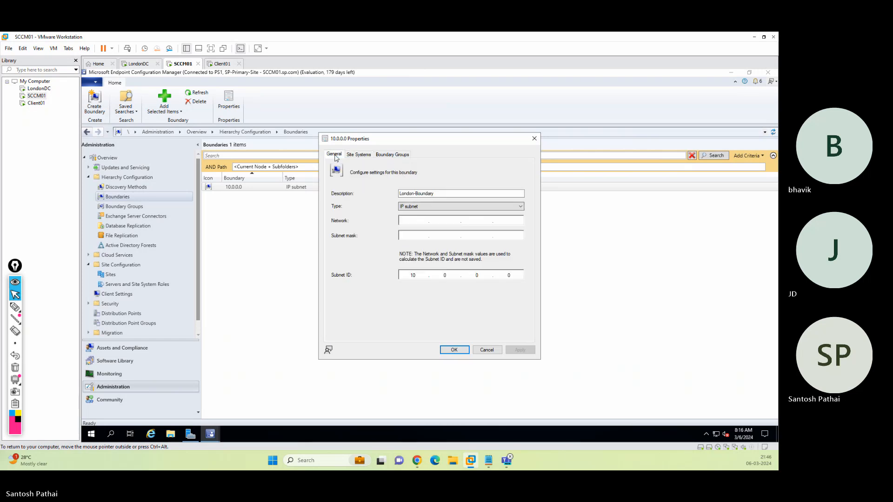
click(359, 155)
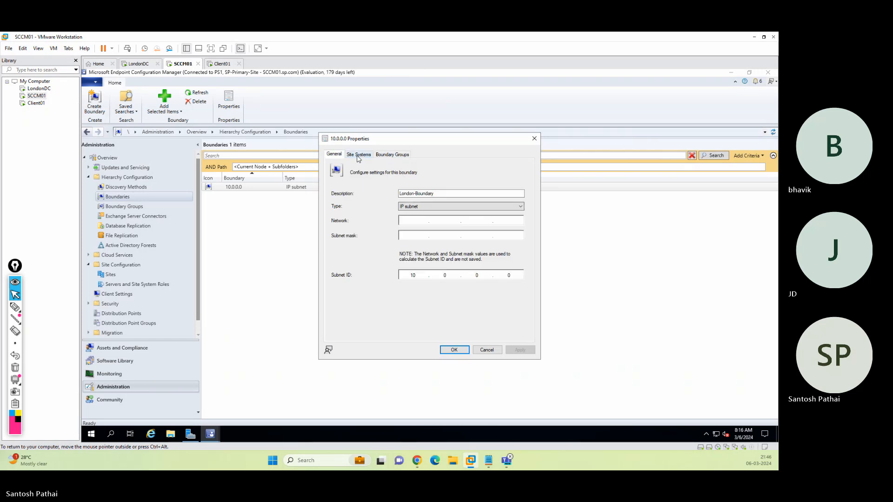
click(488, 351)
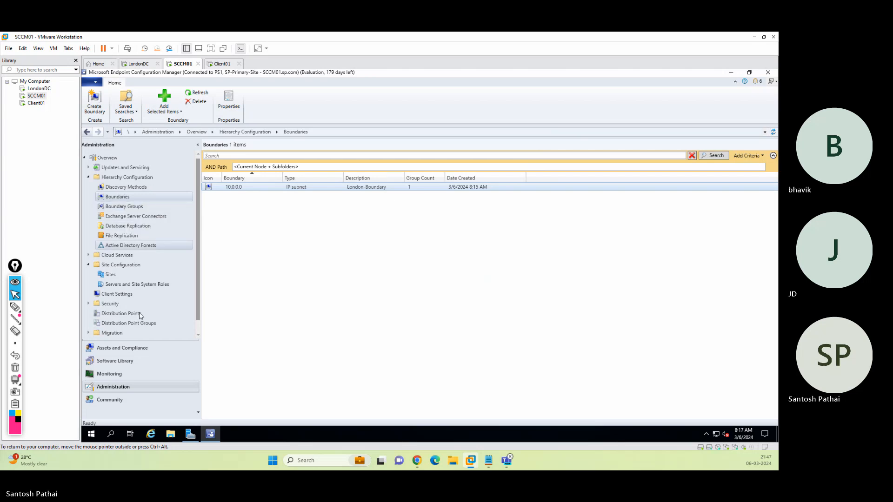
click(110, 276)
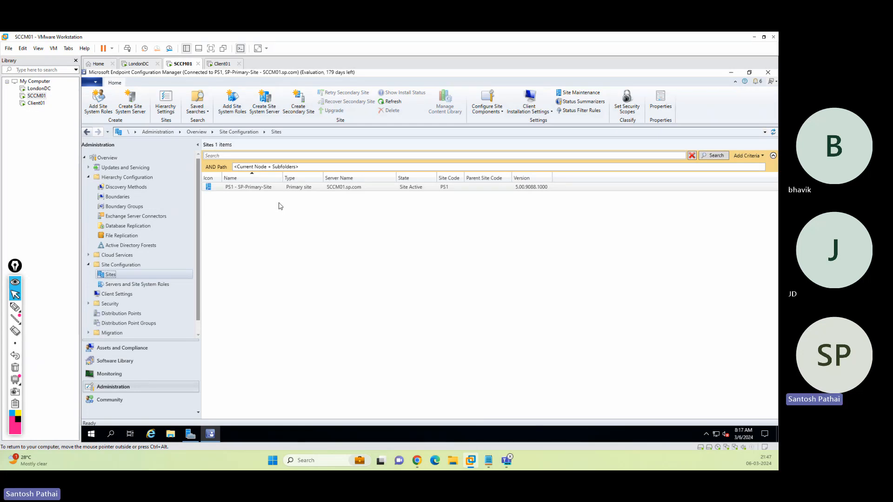
Review Hierarchy Settings, including authentication options, and close them unchanged.
click(165, 112)
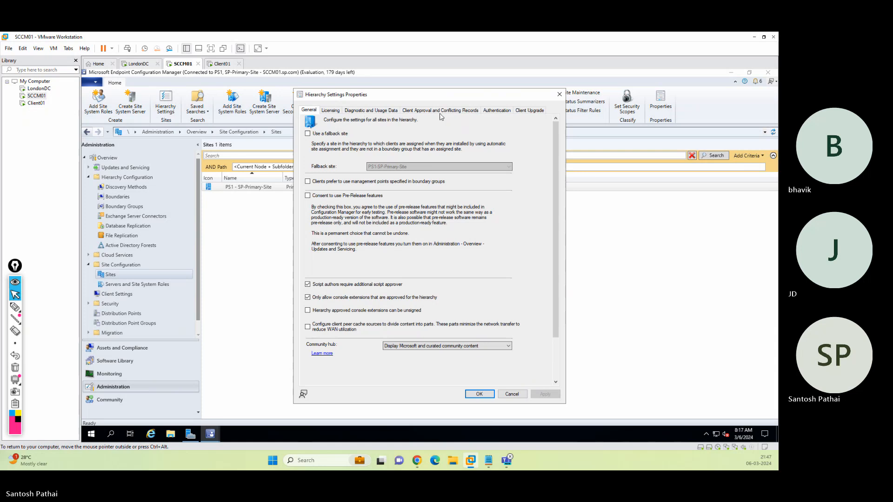
click(497, 112)
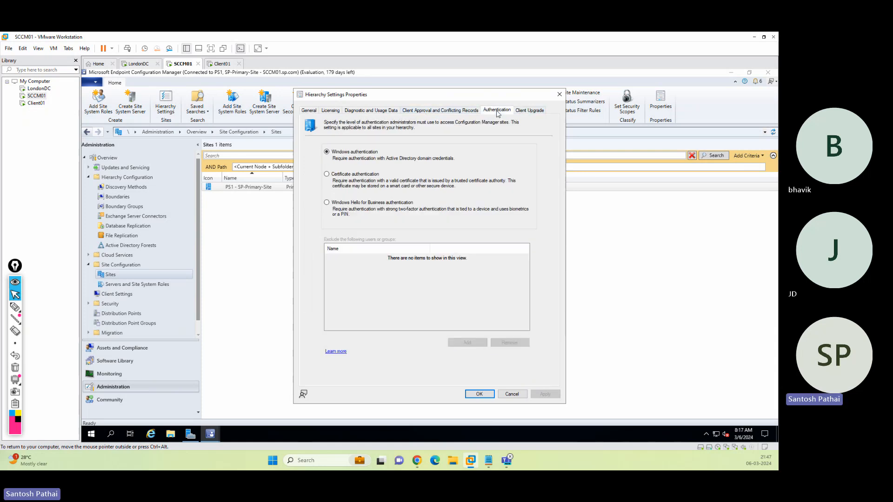
click(308, 112)
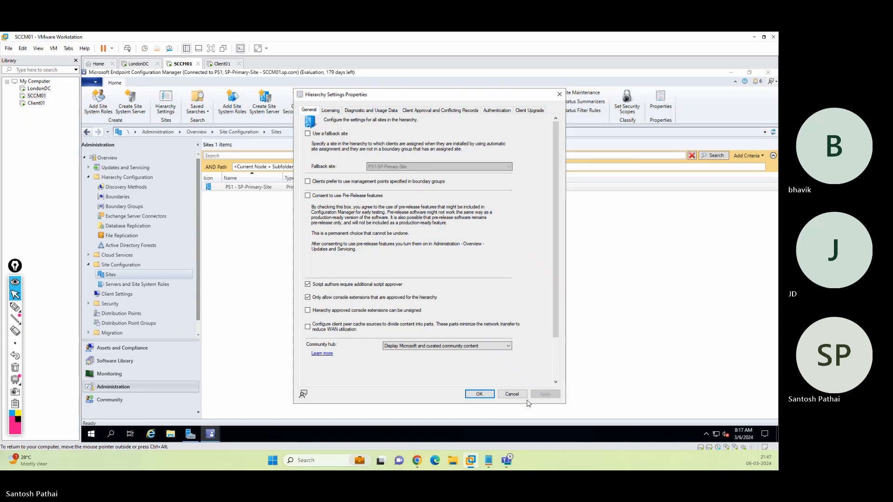
click(508, 395)
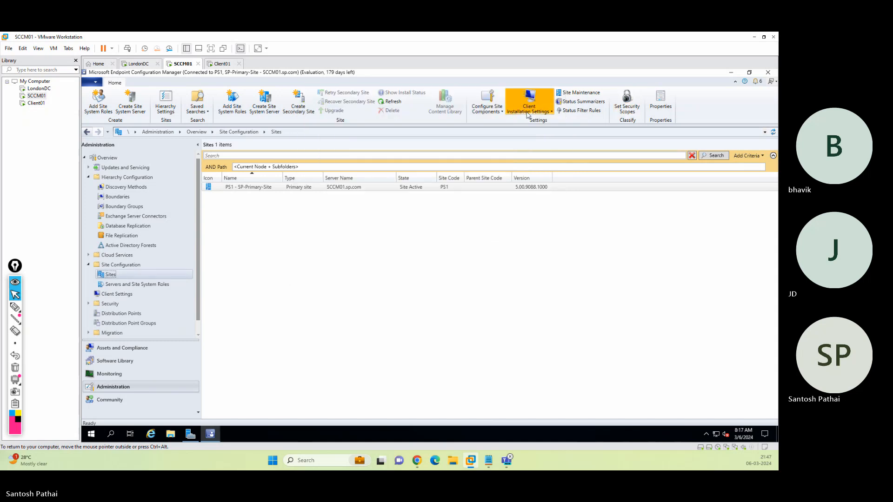
Check Site Maintenance tasks without changes, then open the PS1 SP-Primary-Site properties.
click(569, 94)
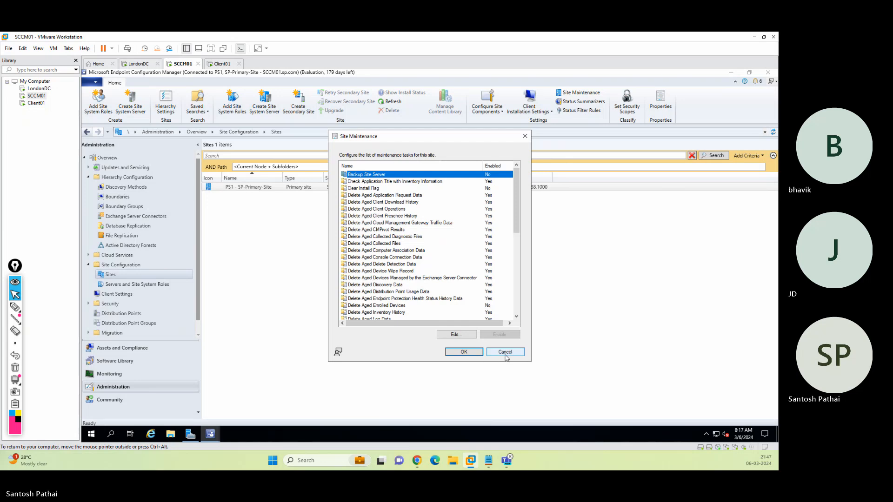
click(491, 353)
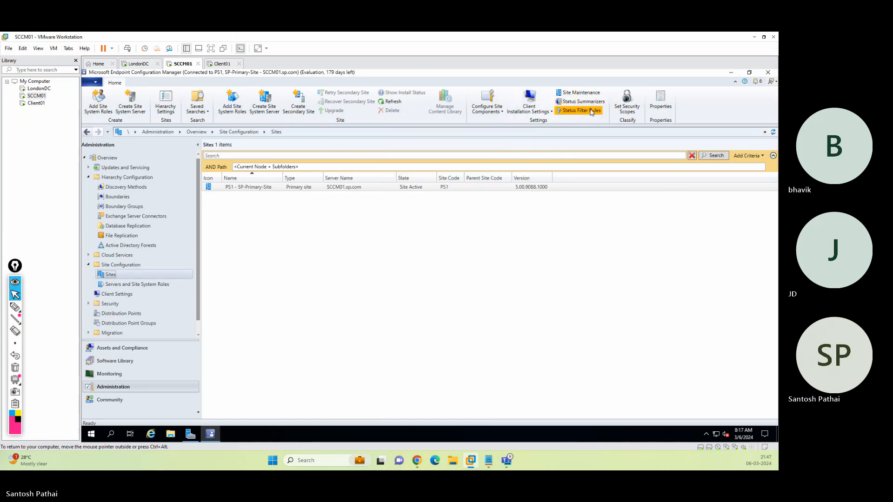
click(661, 103)
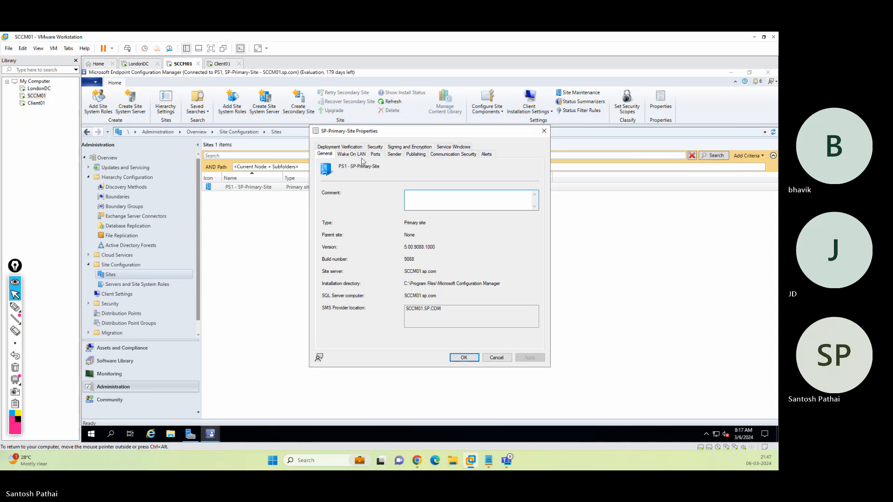
click(496, 357)
click(487, 108)
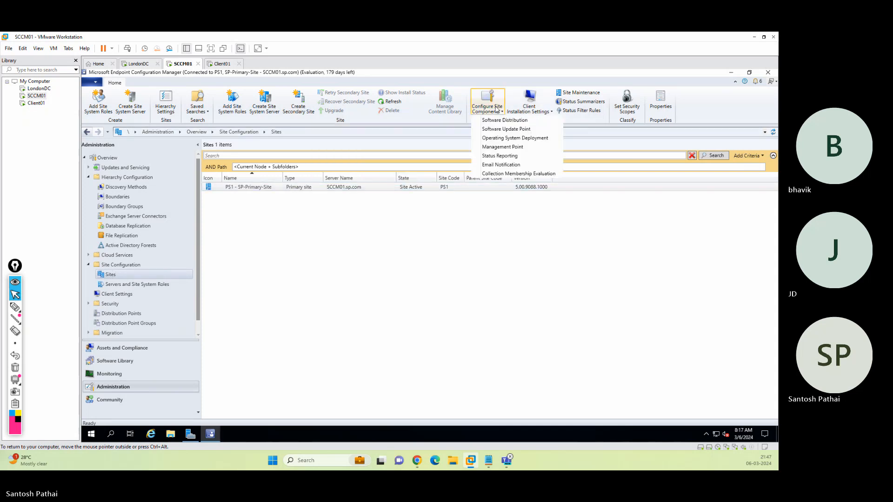
click(504, 174)
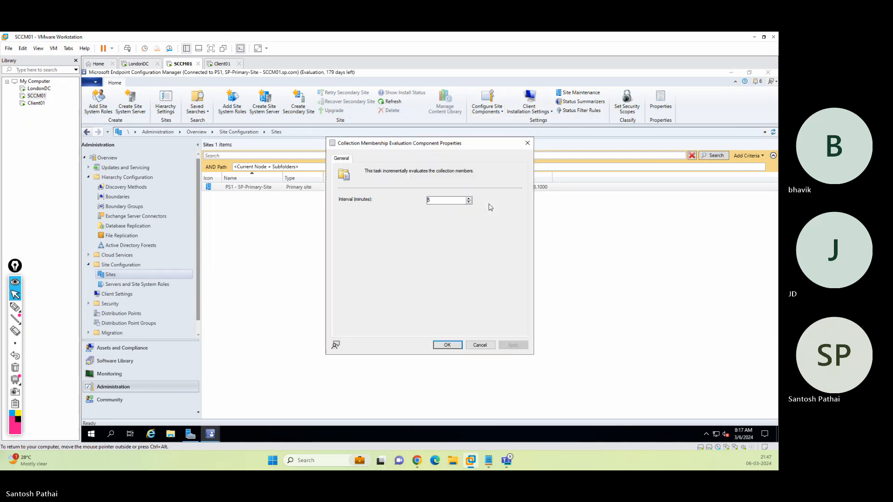
click(479, 346)
click(498, 108)
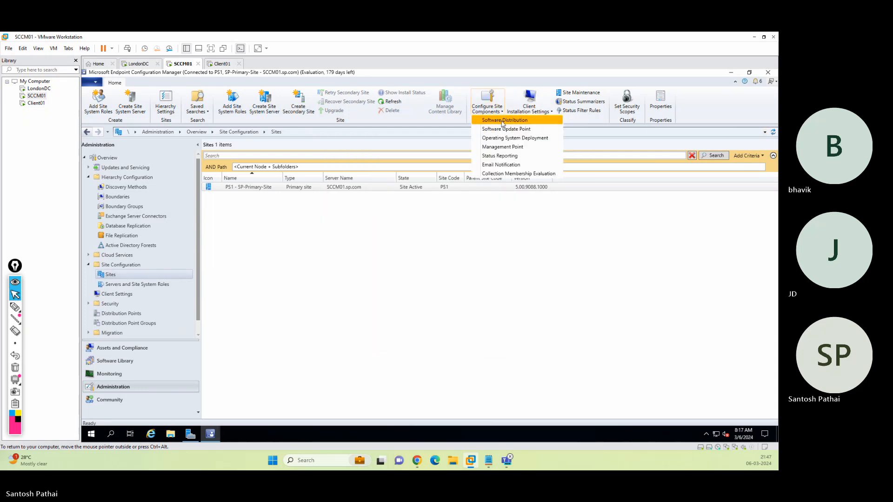
click(504, 148)
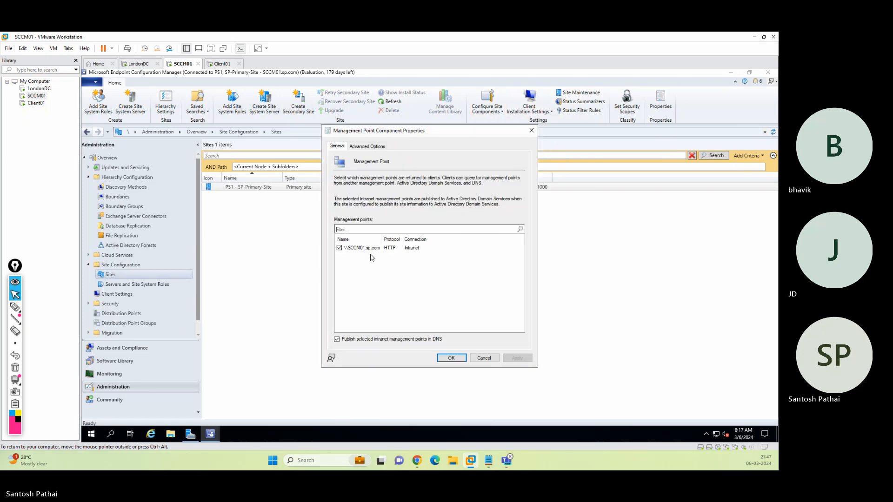
click(371, 147)
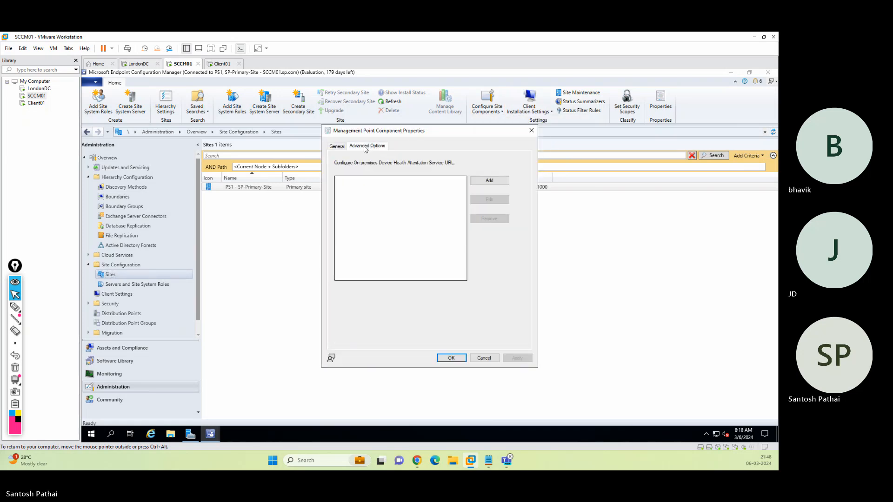
click(338, 148)
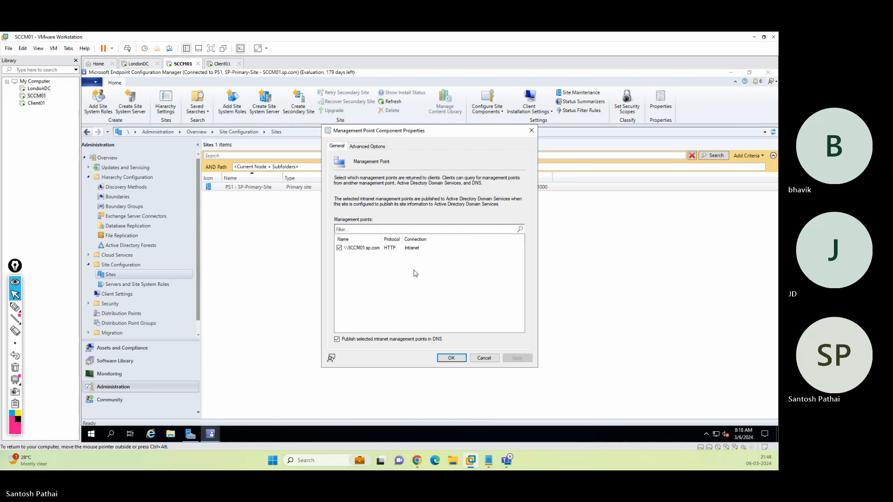
click(451, 358)
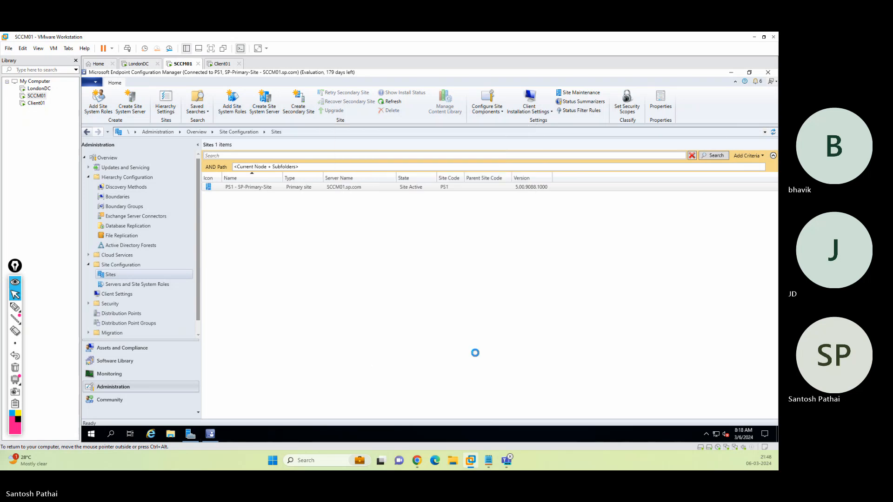
click(478, 107)
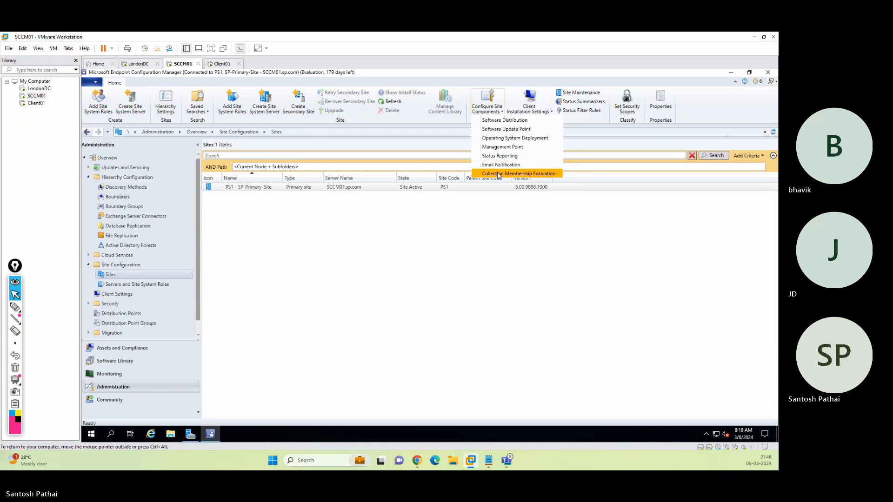
click(509, 242)
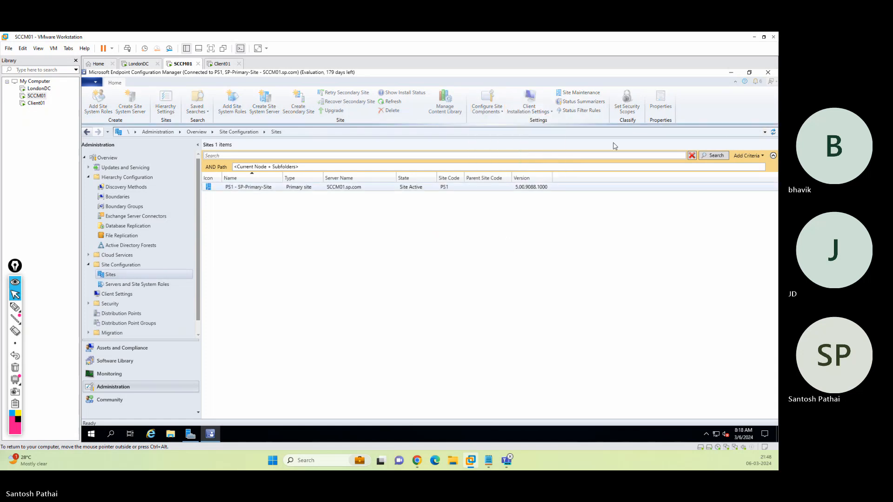
click(321, 190)
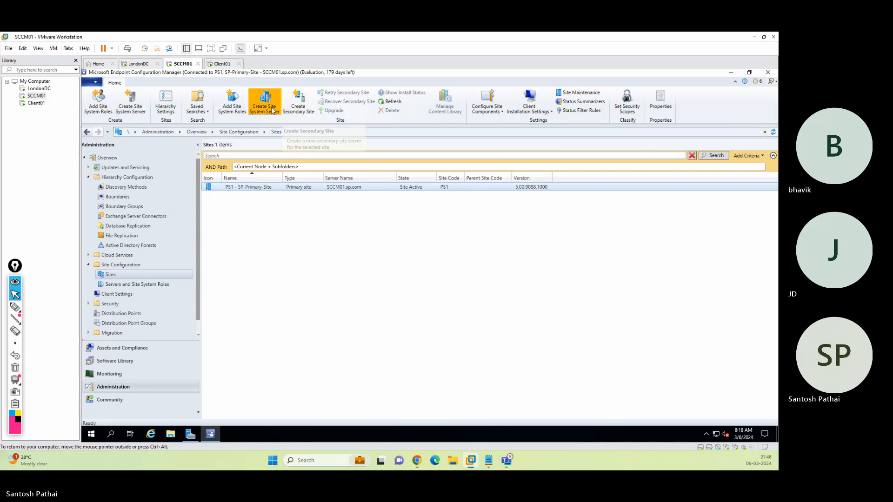
click(661, 102)
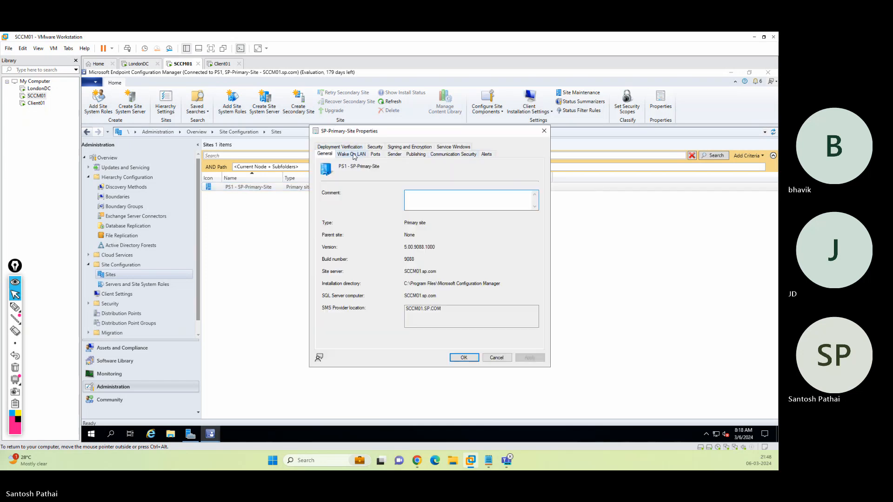
click(352, 149)
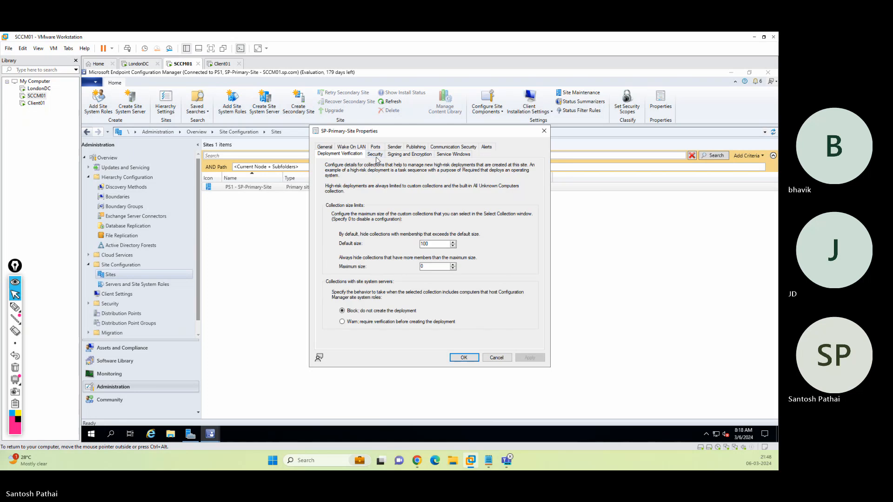
key(ctrl+Tab)
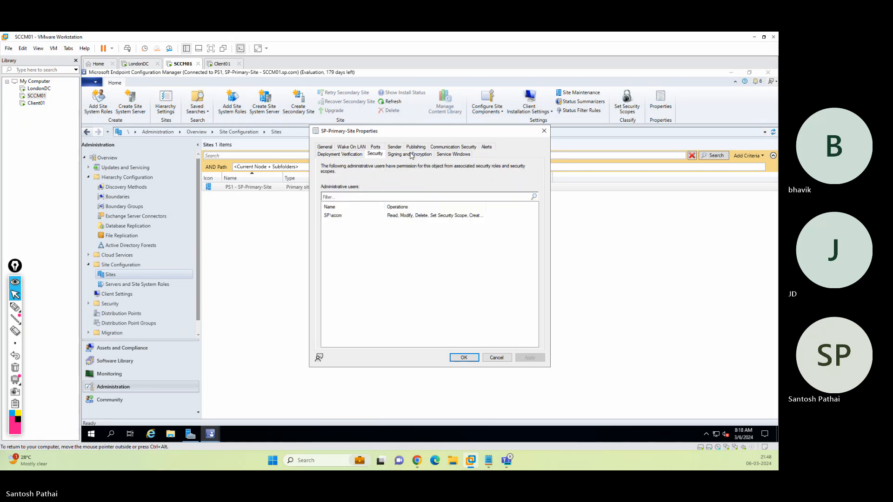
click(463, 155)
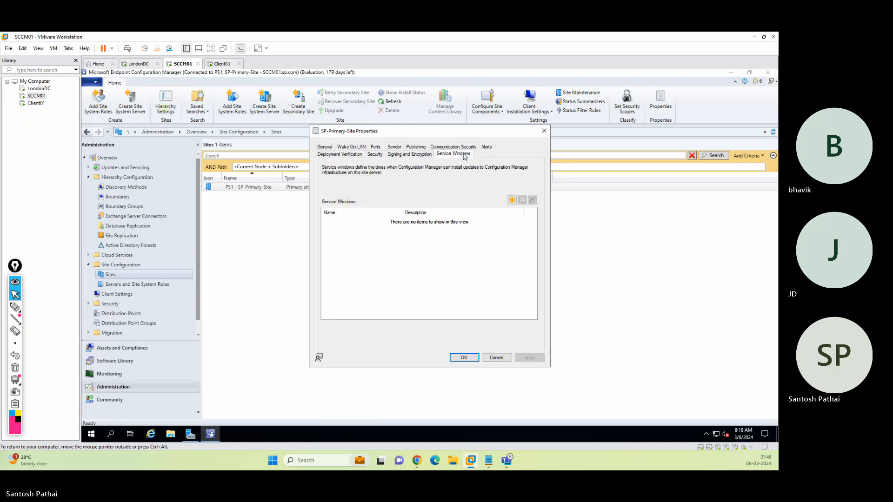
click(449, 148)
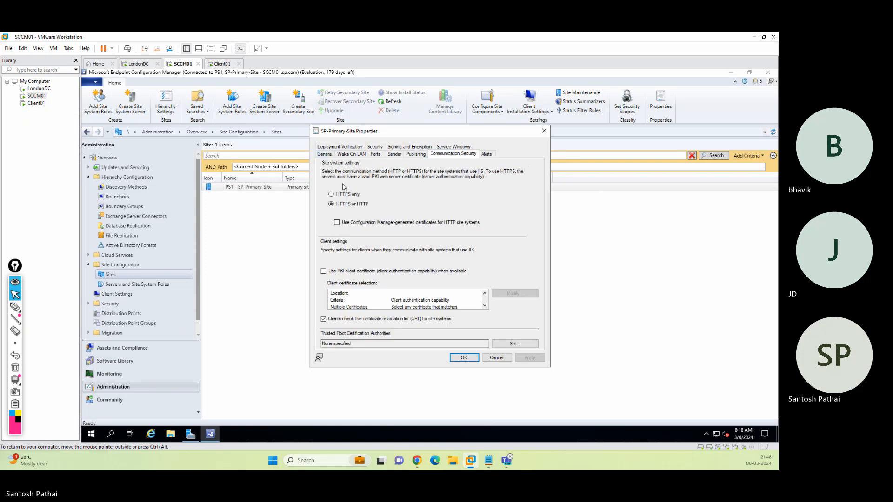
click(496, 357)
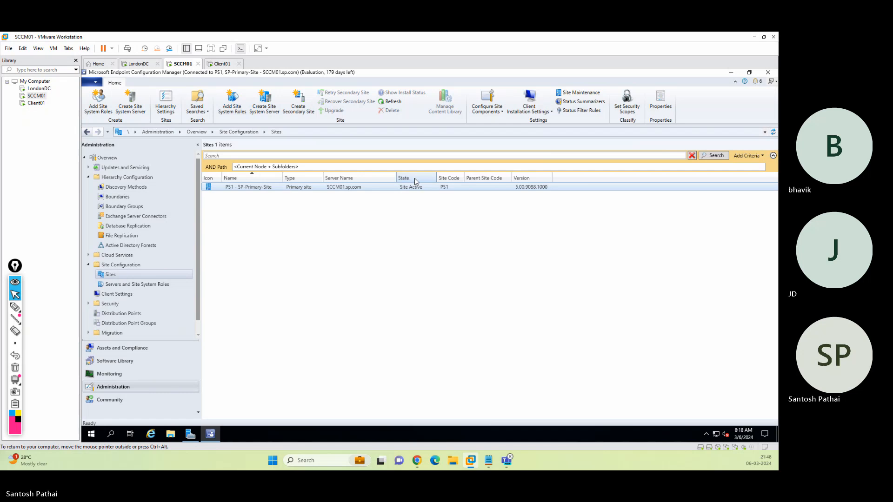
Check the 10.0.0.0 boundary's Site Systems tab, then close the Configuration Manager console.
click(126, 197)
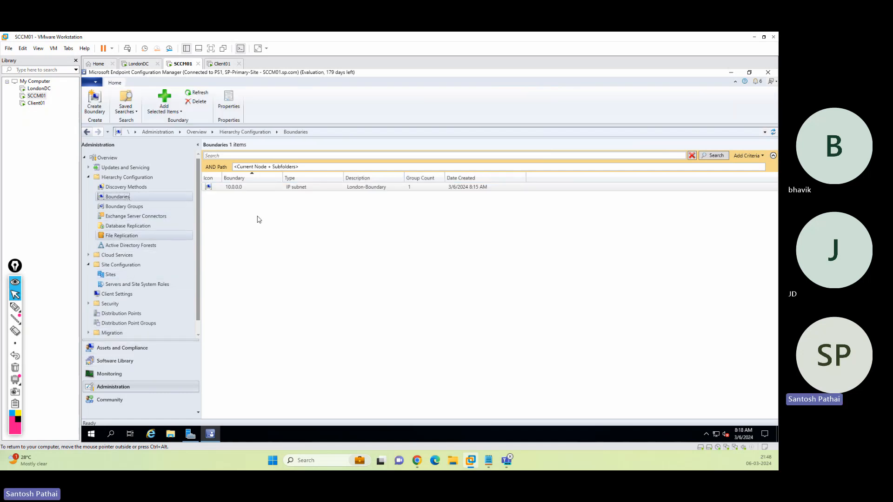
click(252, 188)
right_click(252, 188)
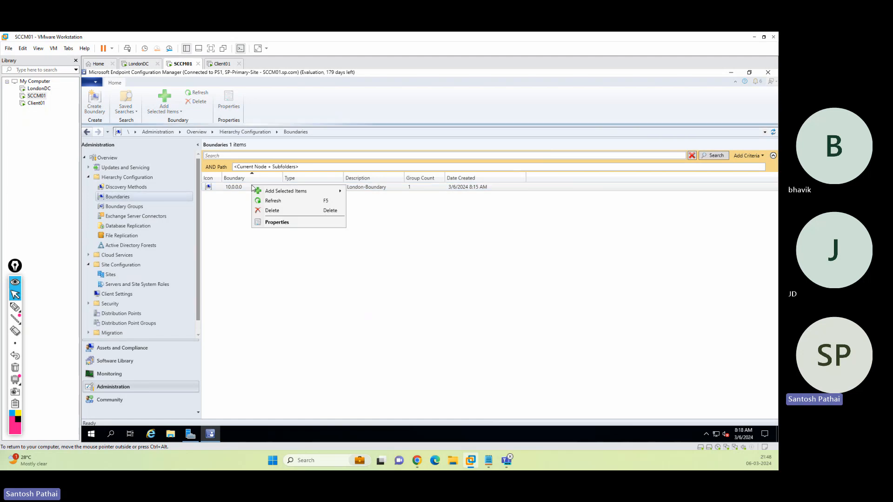
click(280, 223)
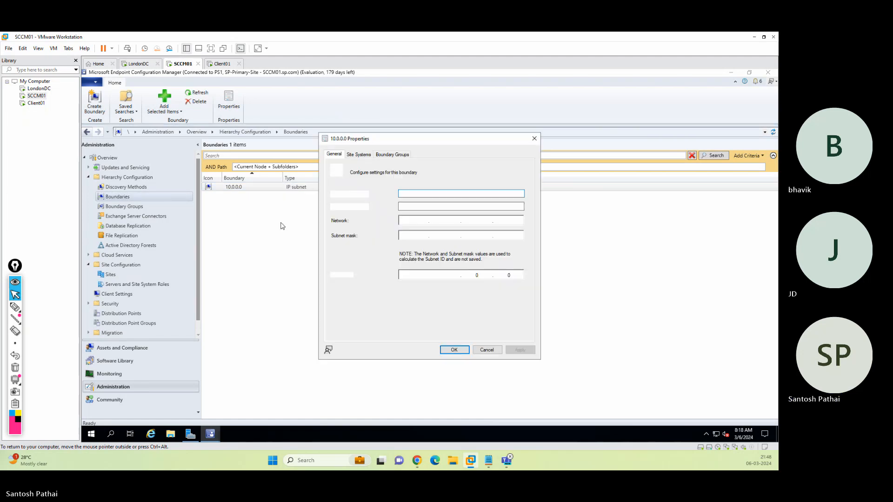
click(360, 157)
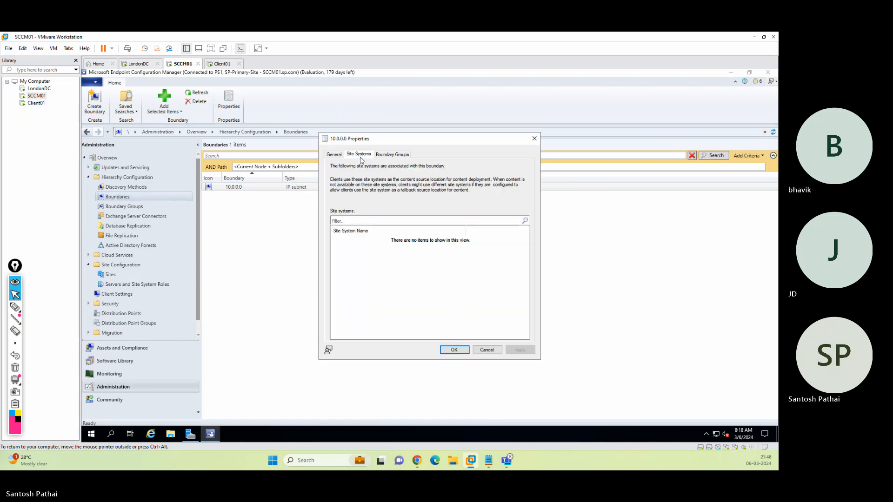
click(454, 350)
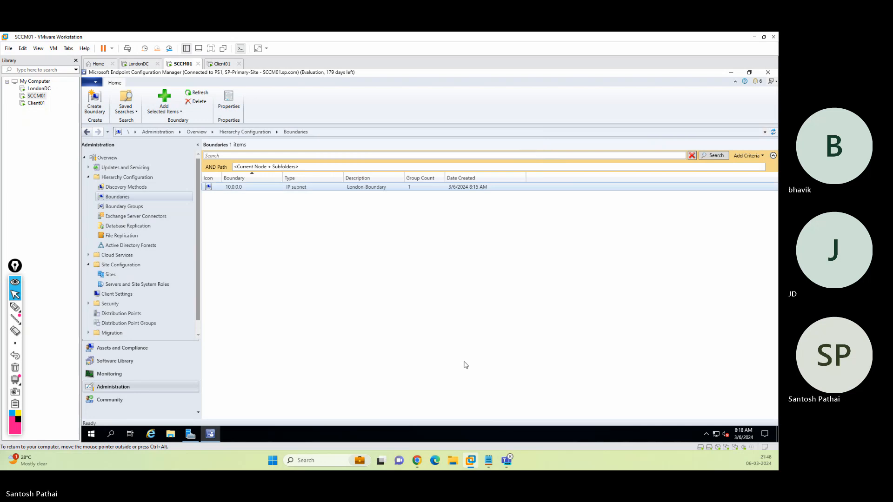
click(767, 72)
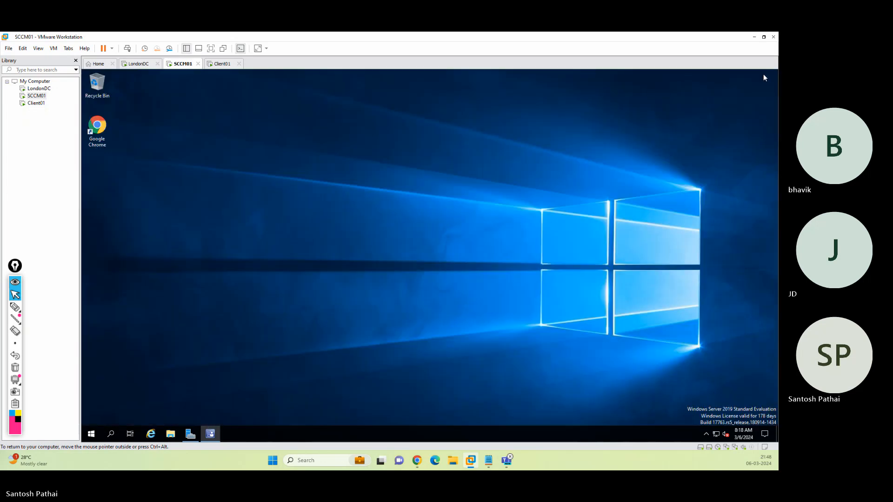
Close Server Manager, restart SCCM01 via Start > Power > Restart, and switch to Client01.
click(194, 430)
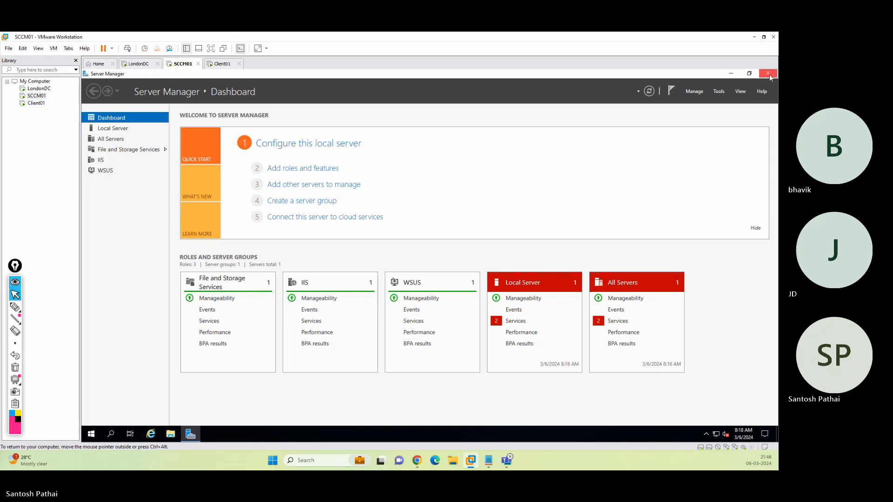
click(768, 74)
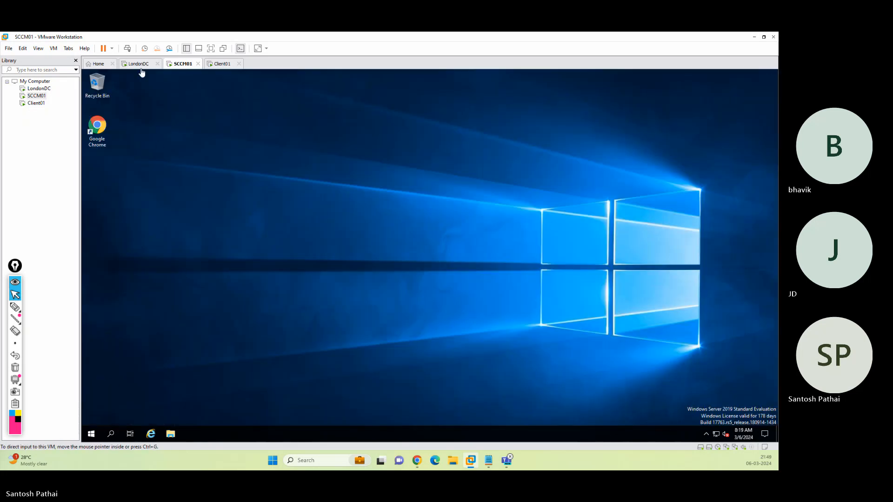
click(92, 433)
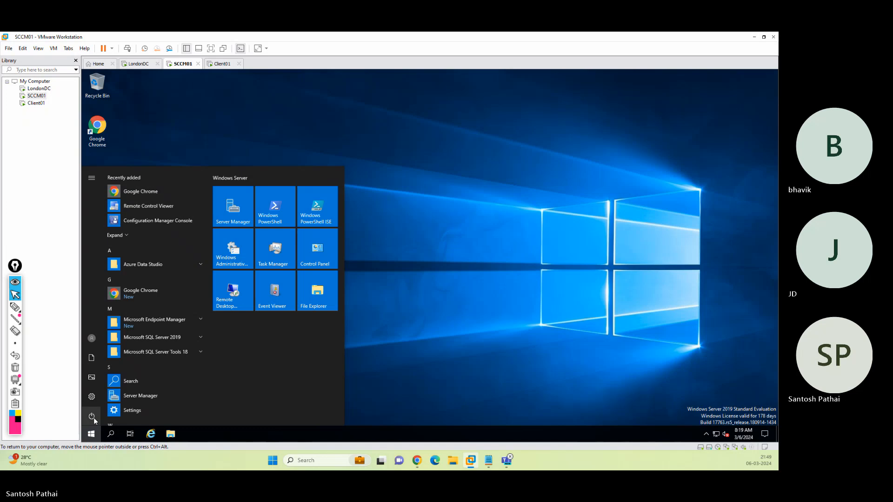
click(93, 417)
click(106, 393)
click(201, 393)
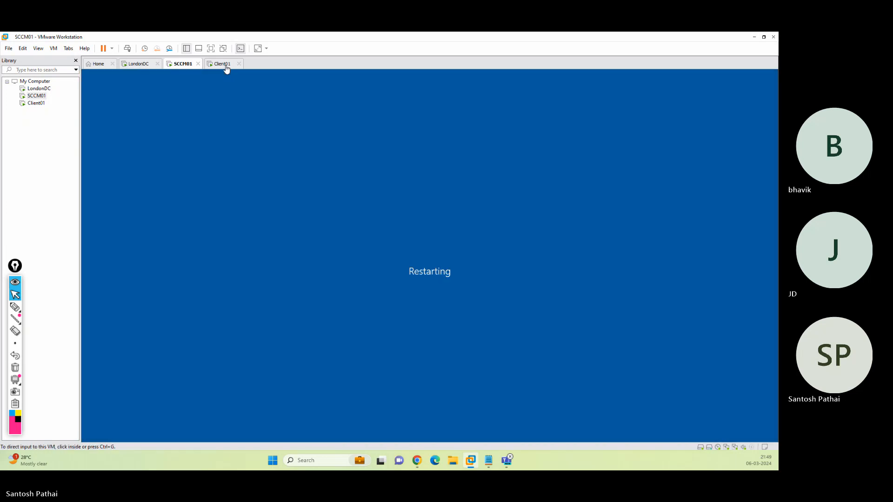
click(222, 64)
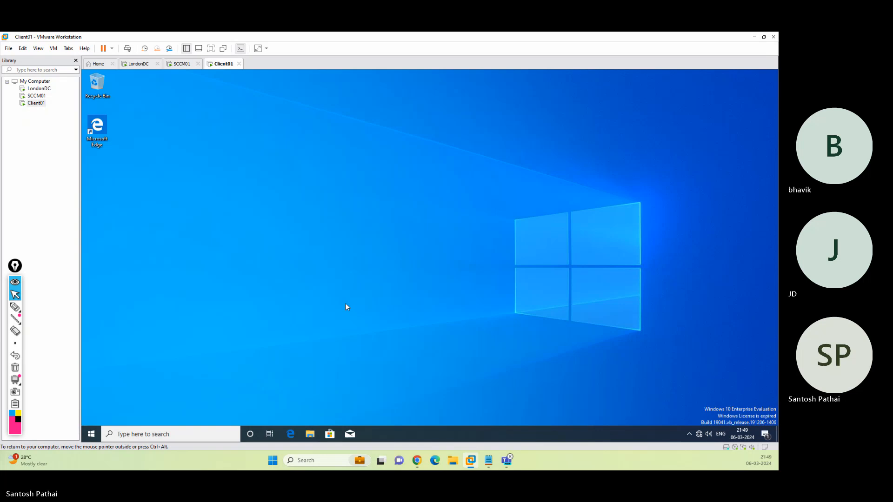
Run sysdm.cpl on Client01 and confirm the Client01 name change with WORKGROUP membership.
key(super+r)
text(sys)
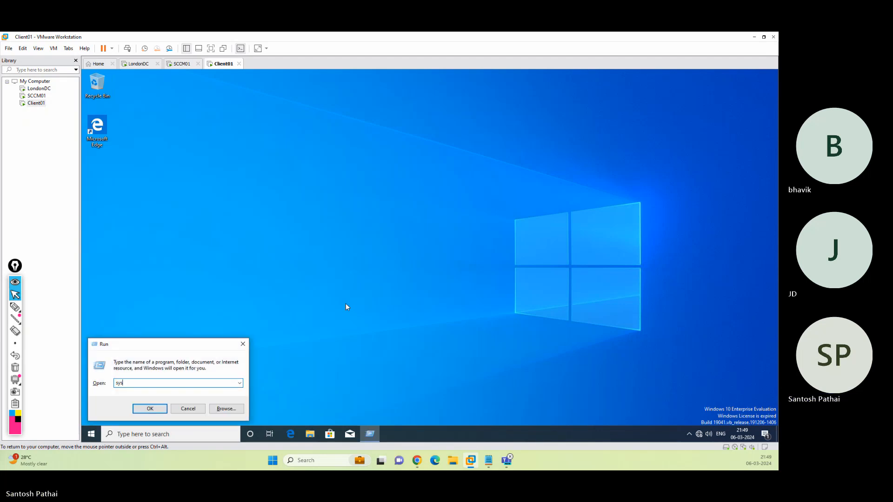
text(dm.cpl)
key(Return)
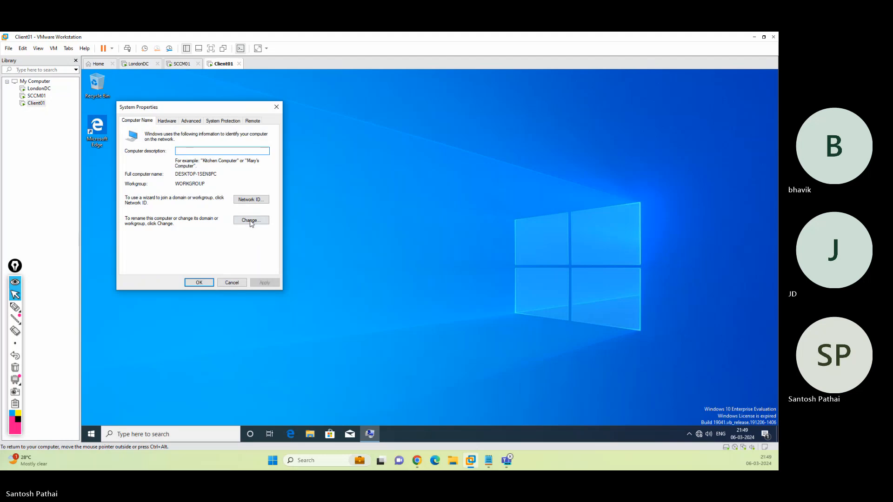
click(251, 219)
text(Client01)
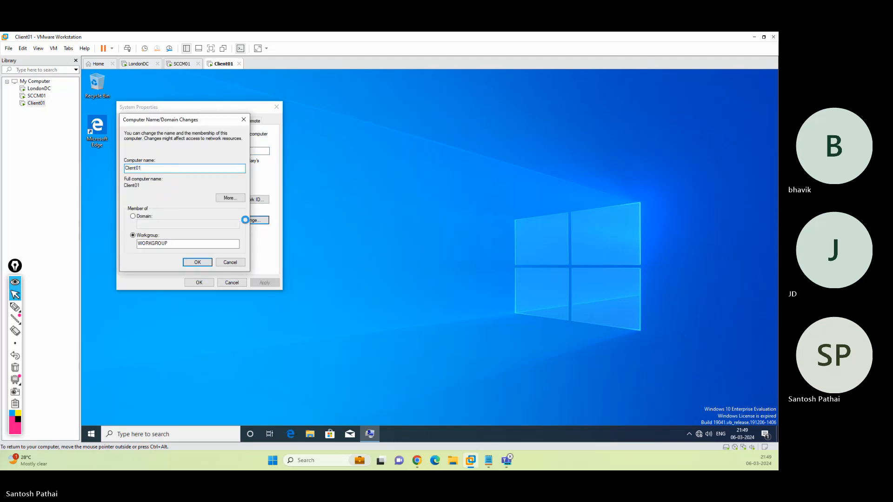
key(Return)
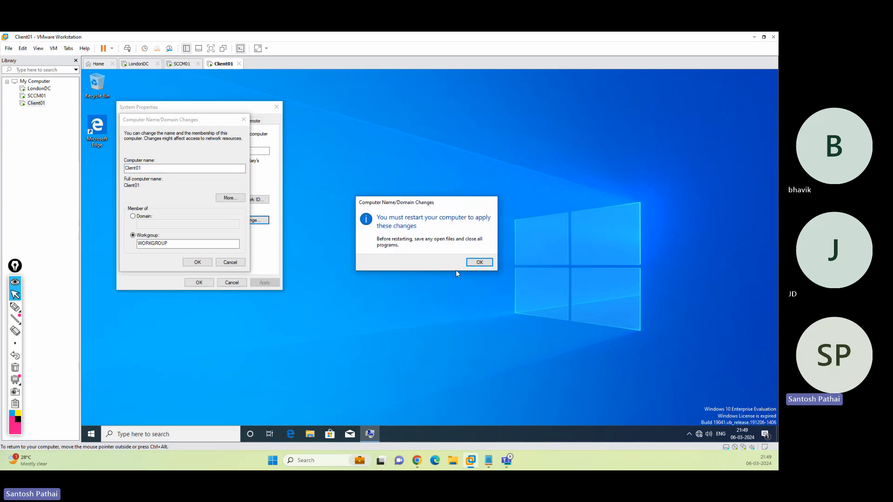
Clear the restart notices, close System Properties, and switch to SCCM01.
click(479, 263)
click(203, 283)
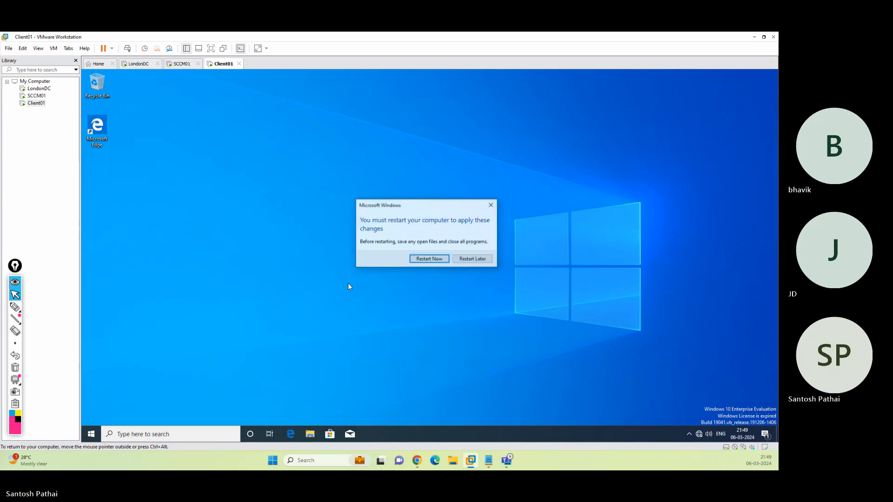
click(425, 261)
click(181, 63)
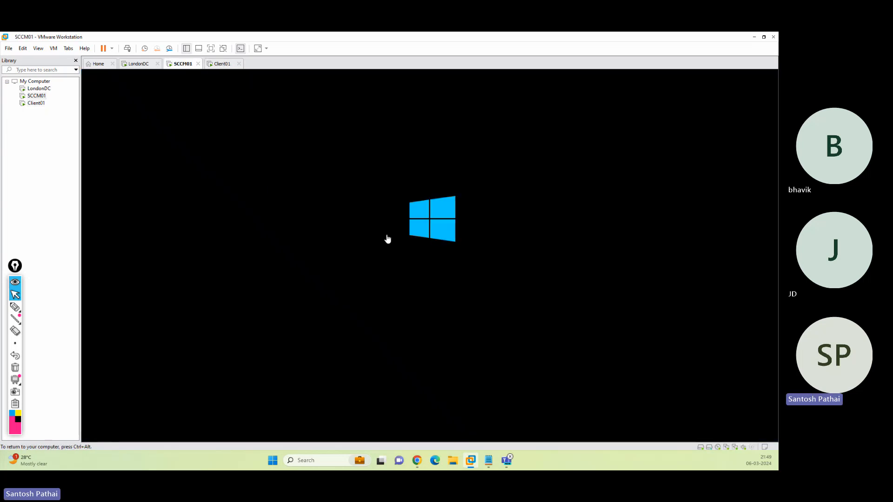
key(ctrl+alt)
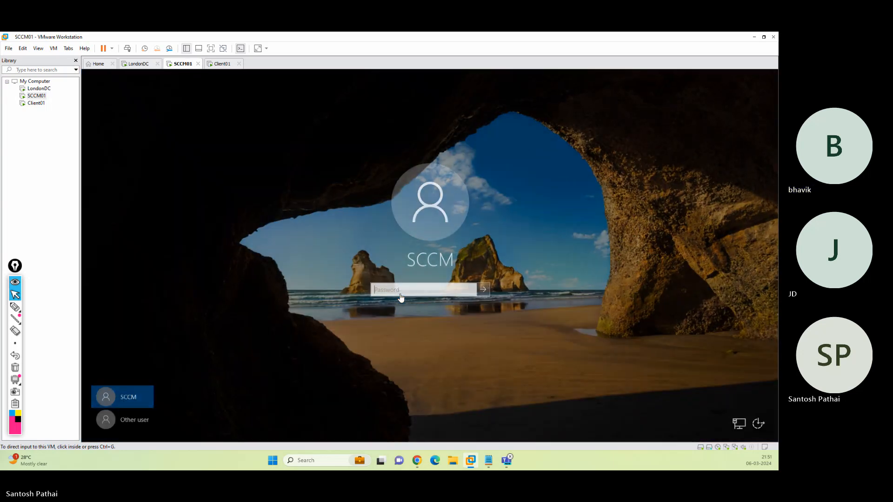
Sign in to the restarted SCCM01 server with the account password.
click(401, 290)
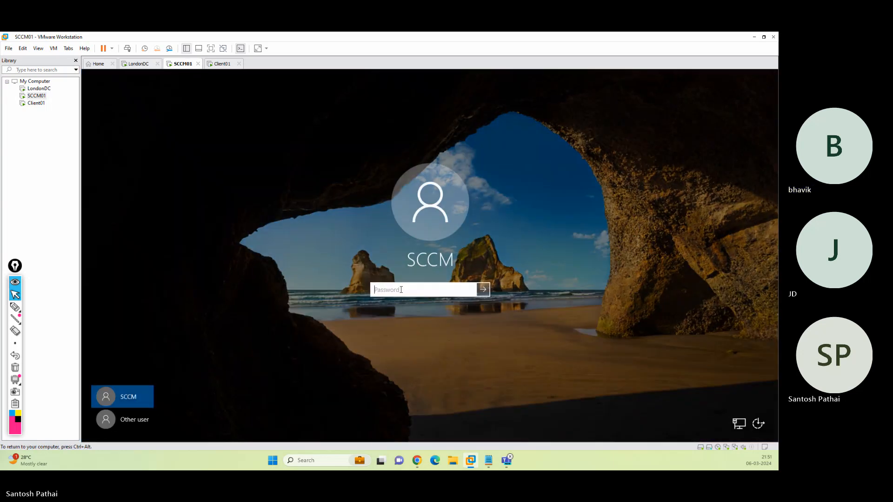
text(••••••••)
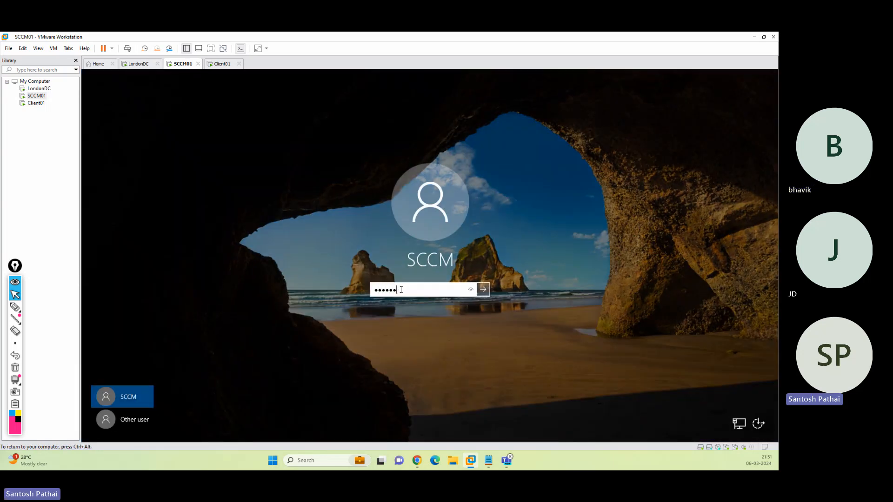
key(Return)
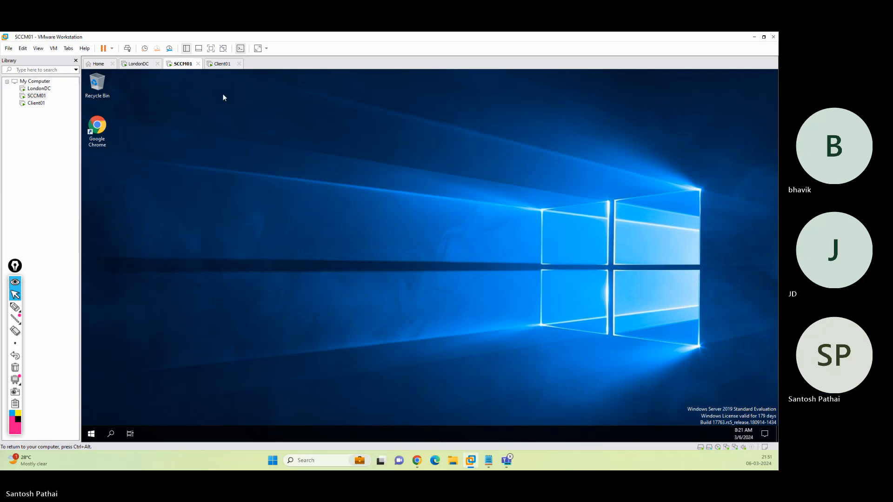
Unlock and sign in on Client01 with its password, then return to SCCM01.
click(222, 64)
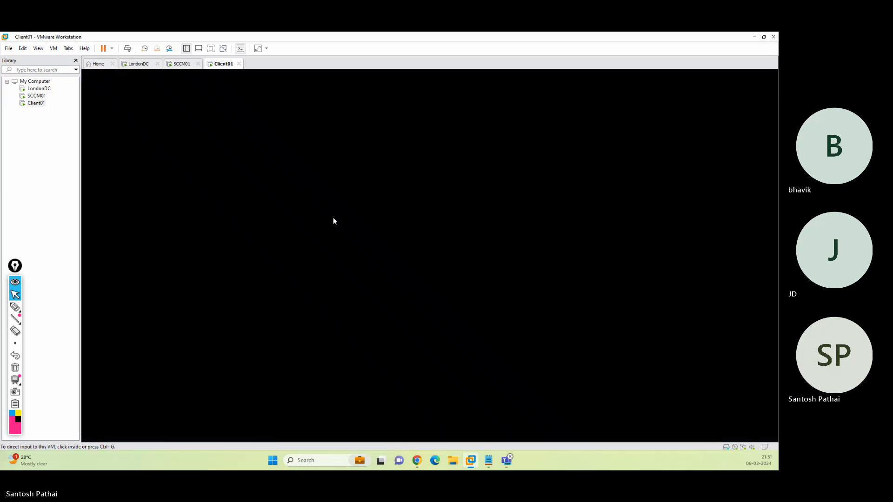
click(222, 98)
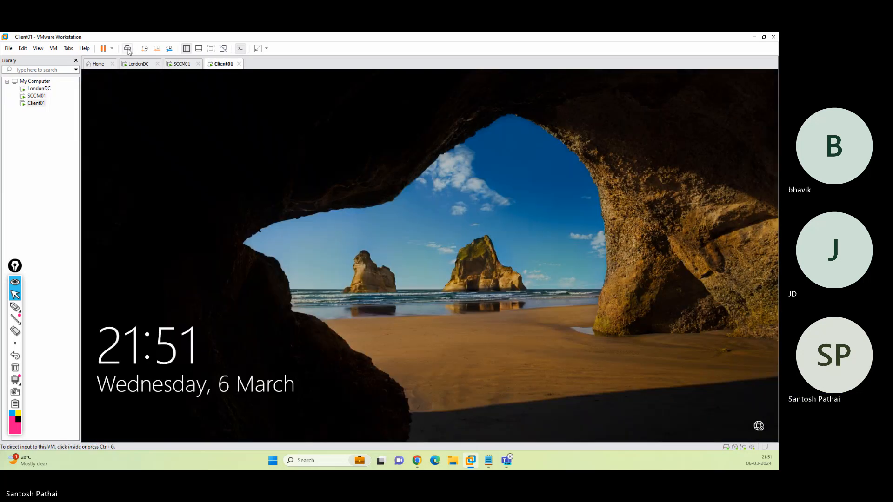
click(325, 189)
text(•••••••••)
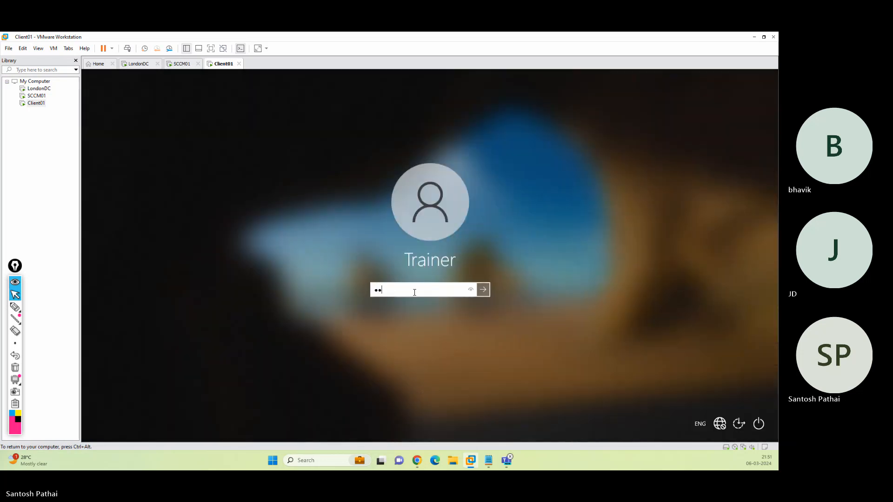
key(Return)
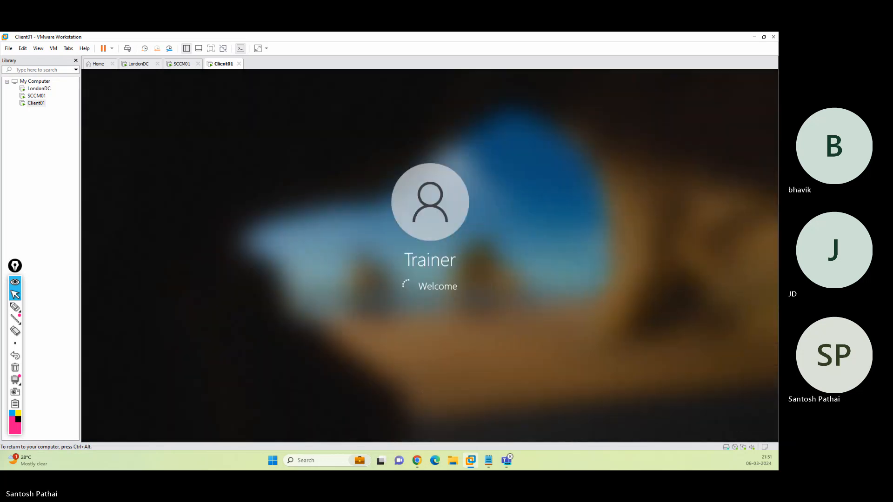
click(183, 64)
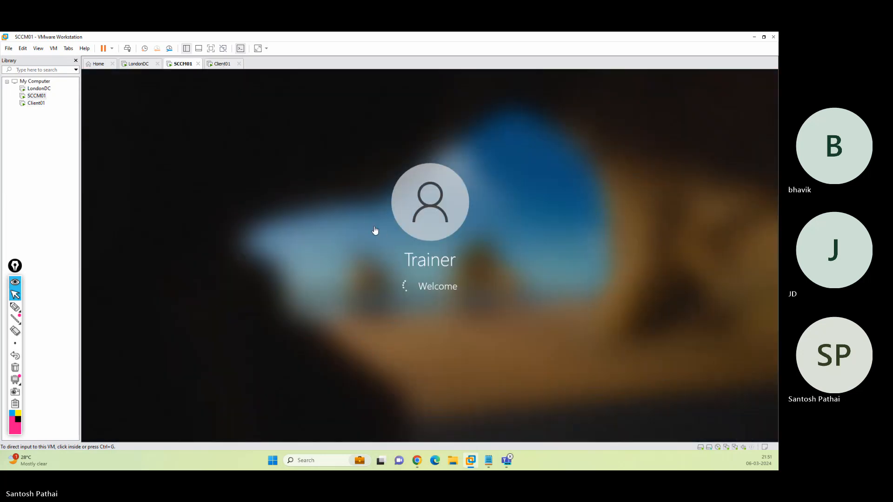
Launch sysdm.cpl on Client01, then go back to SCCM01 and open its Start menu.
key(ctrl+Tab)
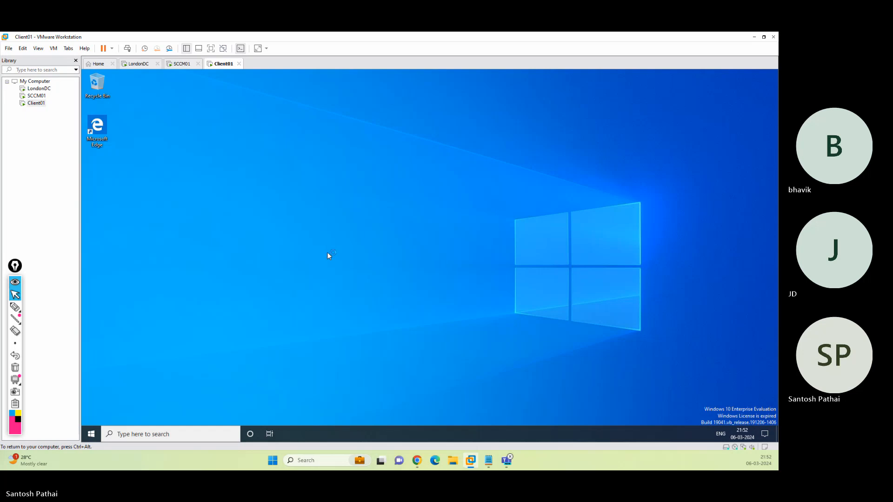
key(super+r)
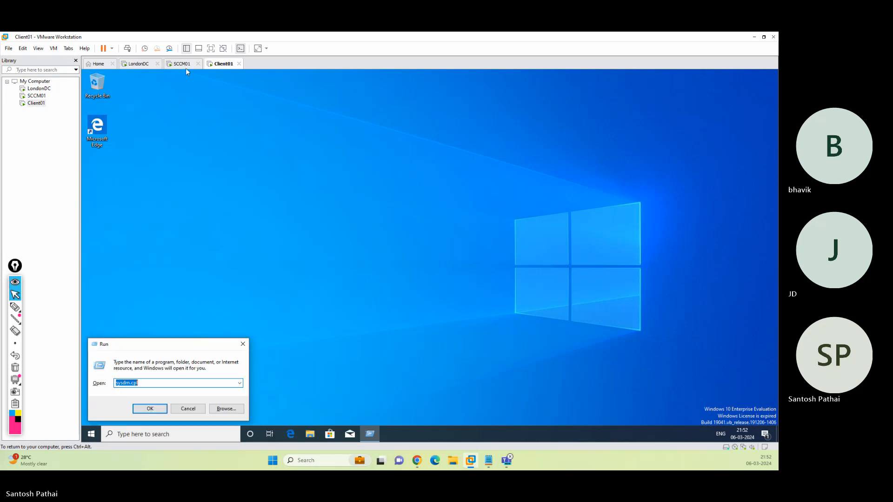
click(150, 408)
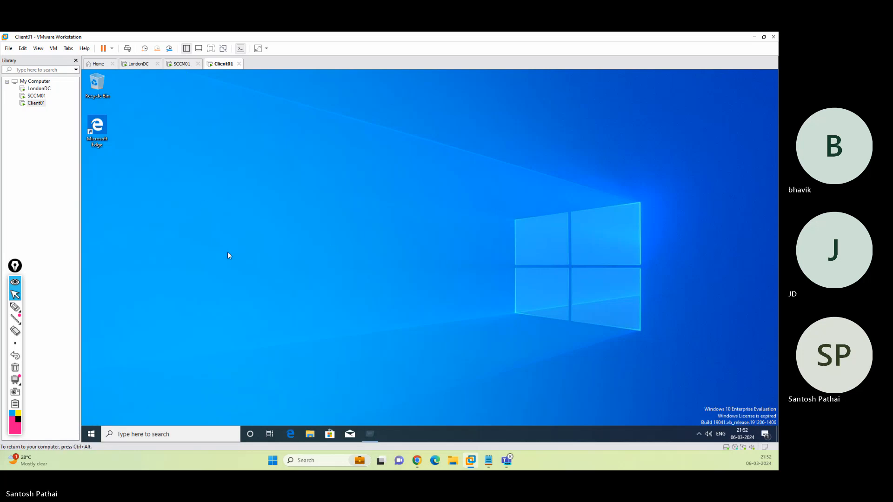
click(180, 64)
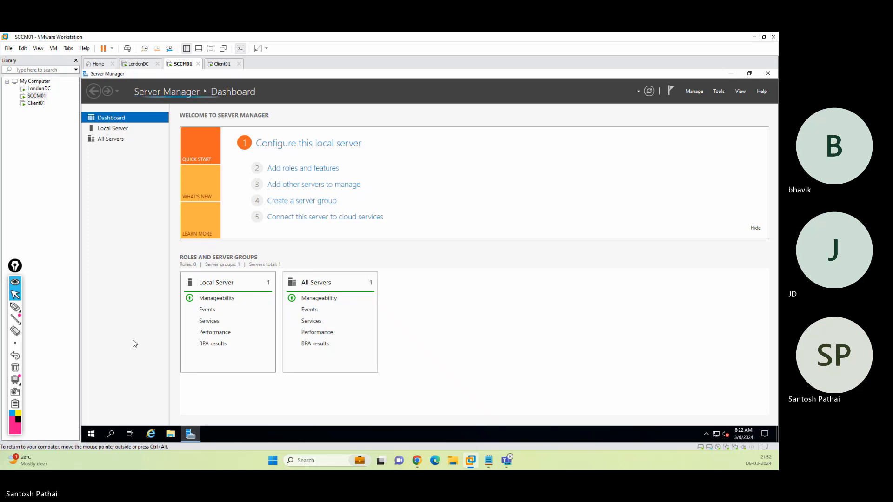
click(91, 435)
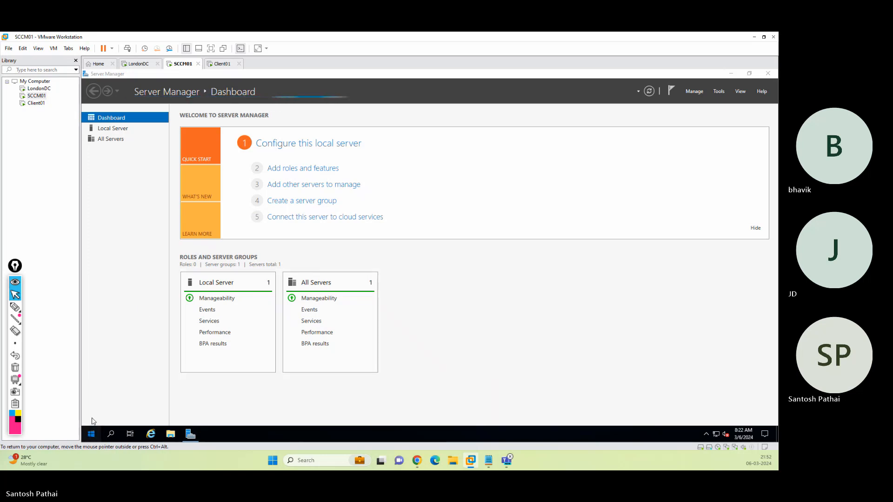
On Client01, change membership from workgroup to the sp.com domain.
click(520, 177)
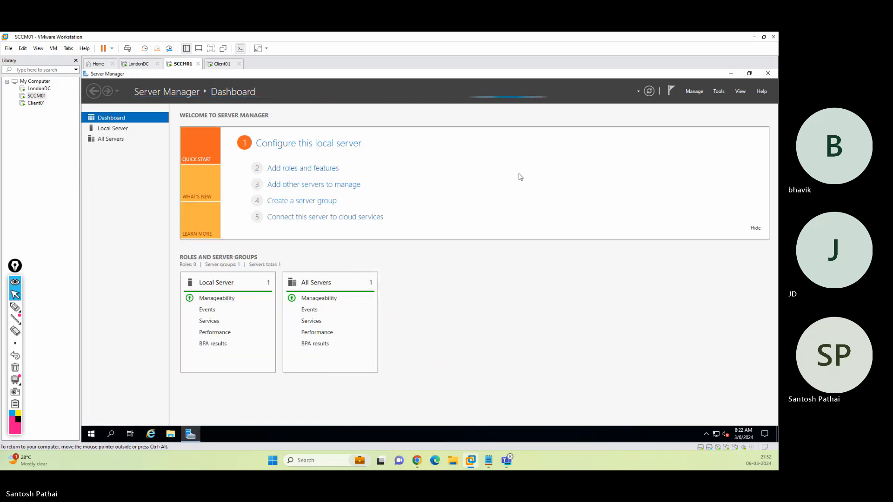
click(219, 68)
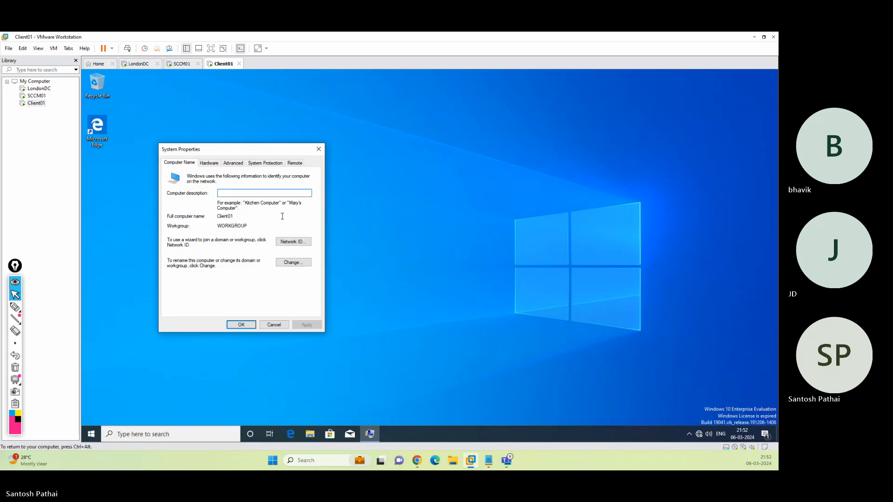
click(292, 263)
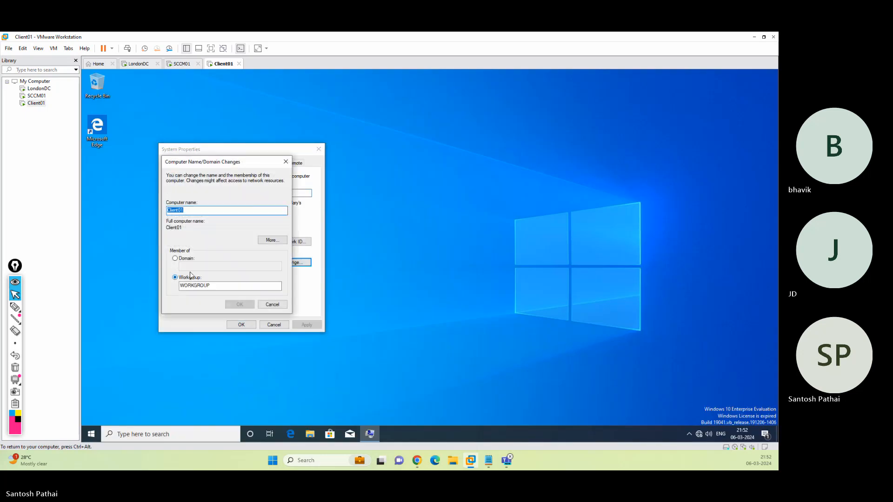
click(187, 258)
click(192, 264)
text(sp.com)
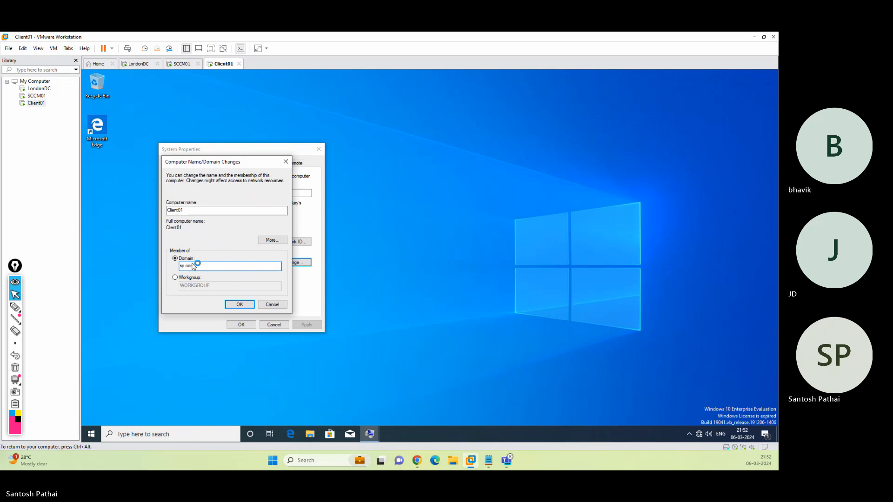
key(Return)
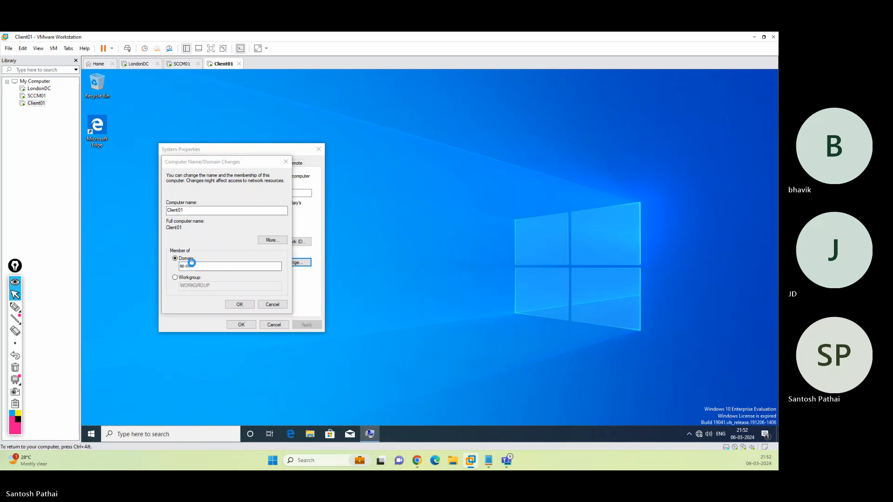
Authorize the sp.com join with the domain administrator account and its password.
text(administrat)
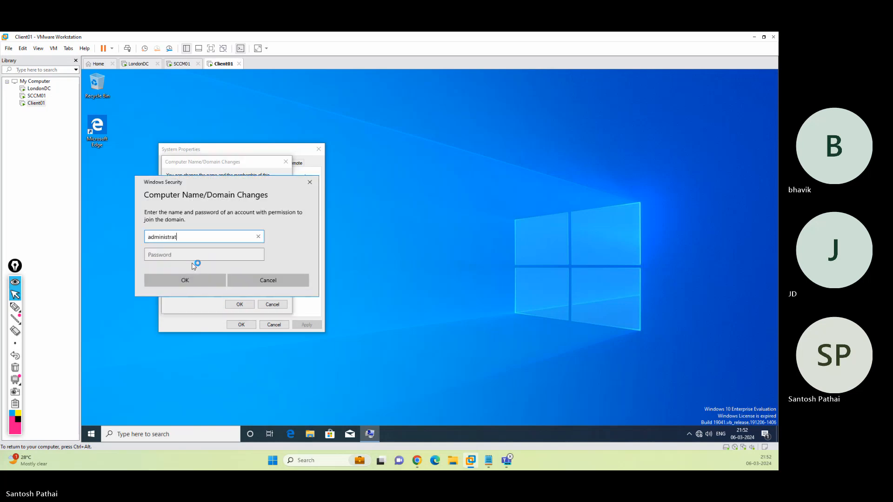
text(or)
key(Tab)
text(12345)
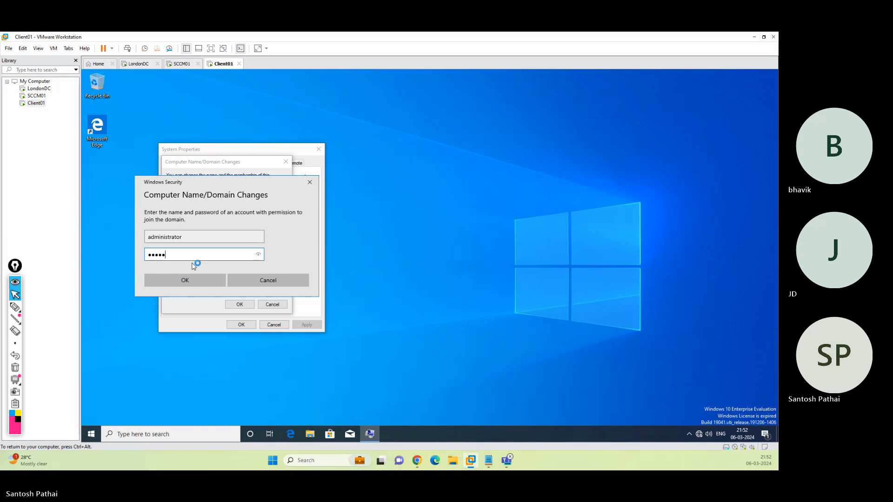
text(6789)
key(Return)
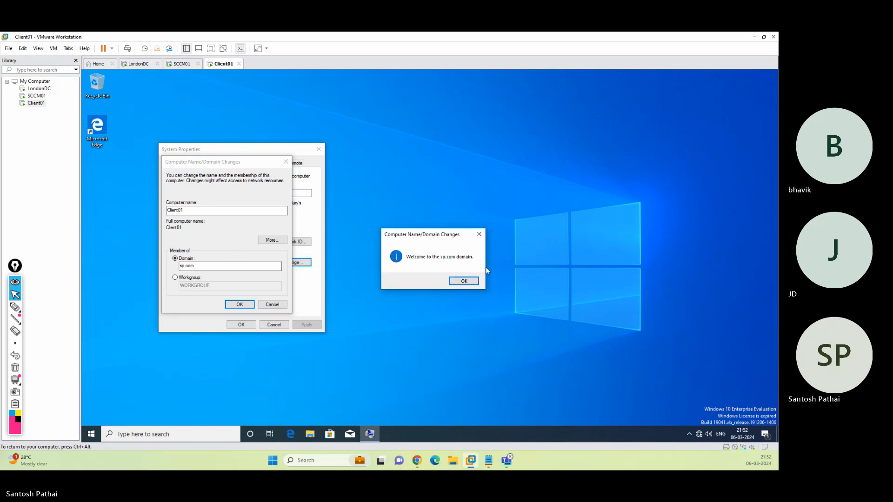
Acknowledge the sp.com welcome, close System Properties, and restart Client01 now.
click(465, 282)
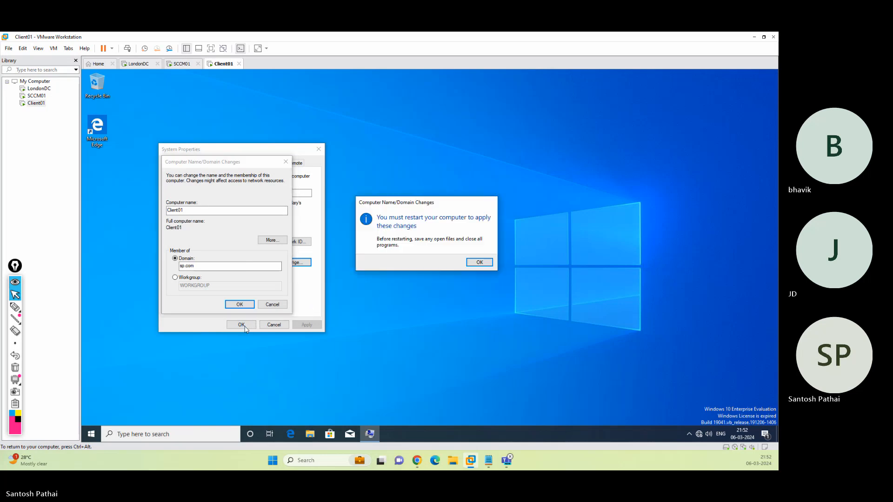
click(479, 263)
click(241, 325)
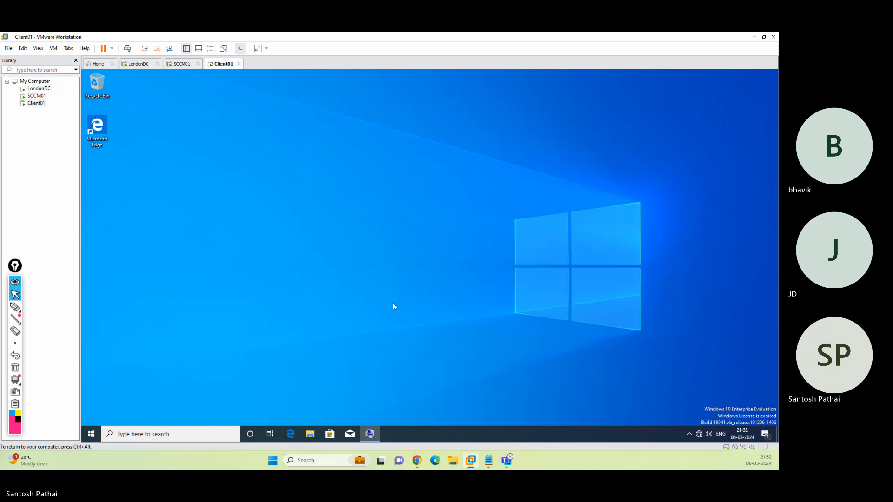
click(428, 258)
Show the Local Server page of Server Manager on SCCM01.
click(179, 64)
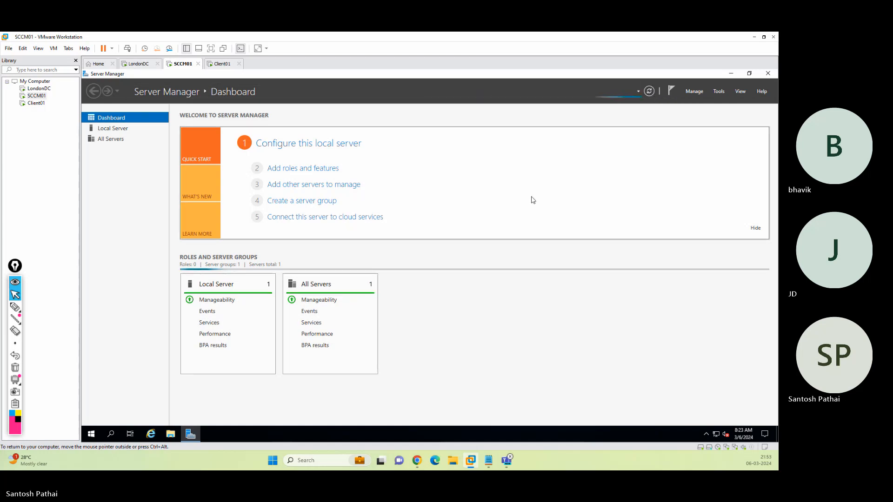
click(125, 130)
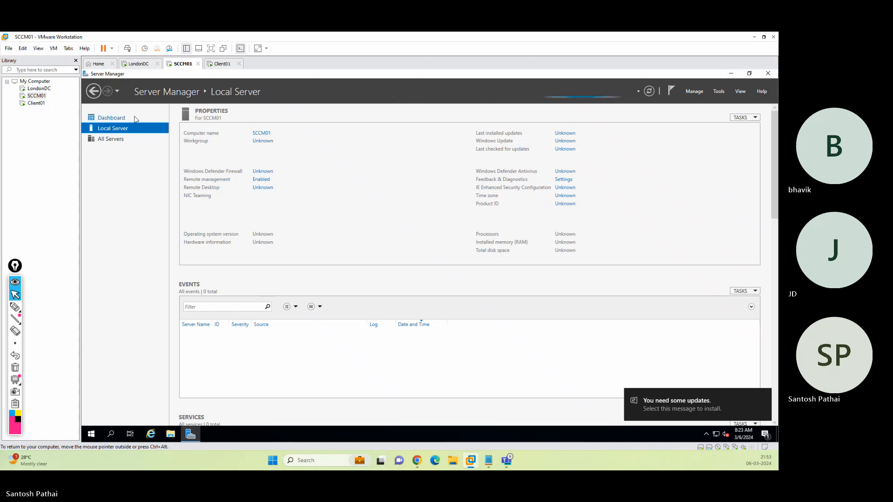
Open the pending-updates notification on SCCM01 and move the Windows Update window right.
click(680, 406)
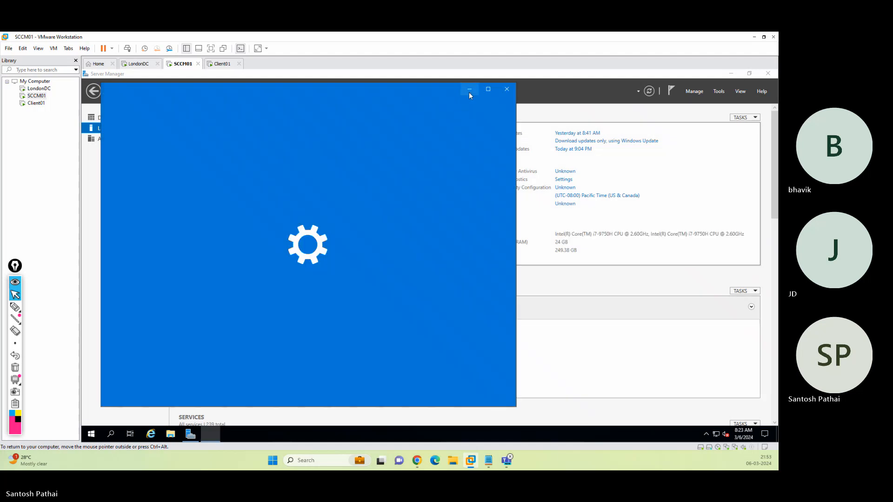
click(469, 92)
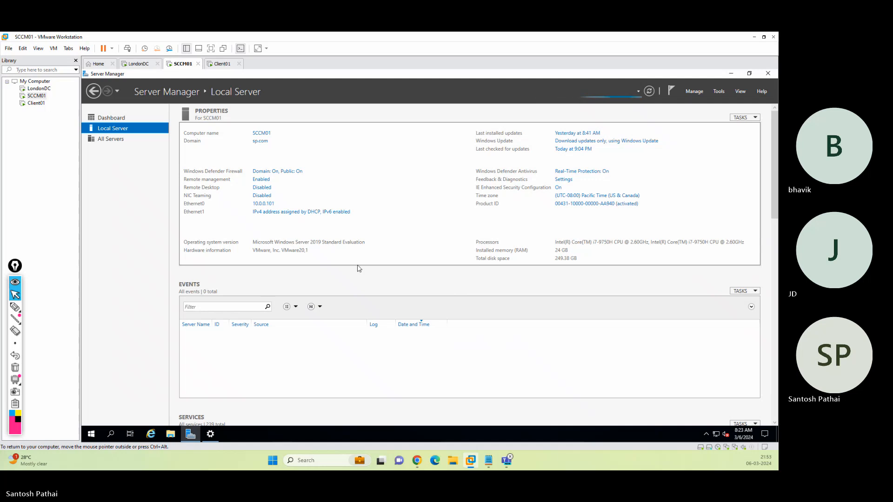
click(213, 435)
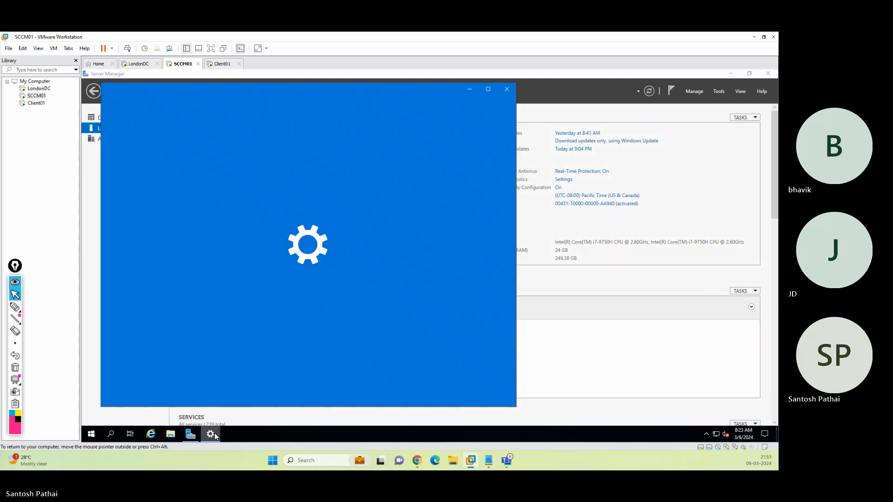
drag(296, 87, 523, 99)
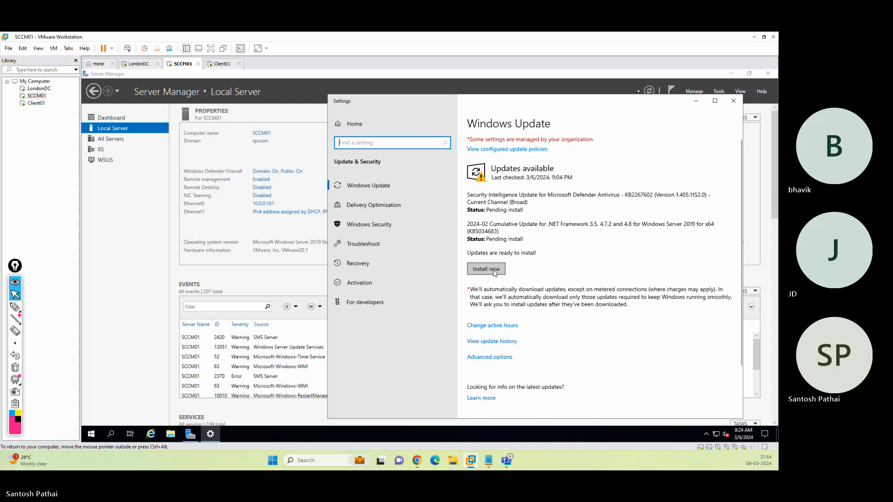
Close Server Manager on SCCM01 while the pending updates install.
click(366, 80)
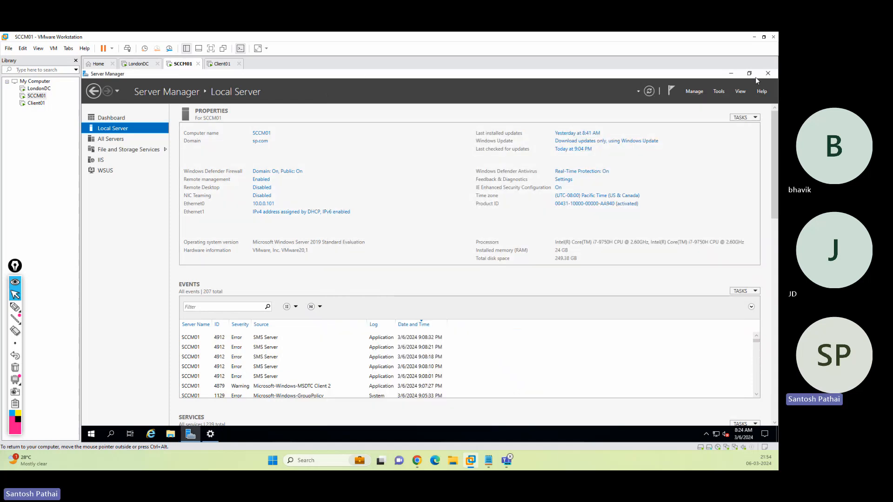
click(768, 74)
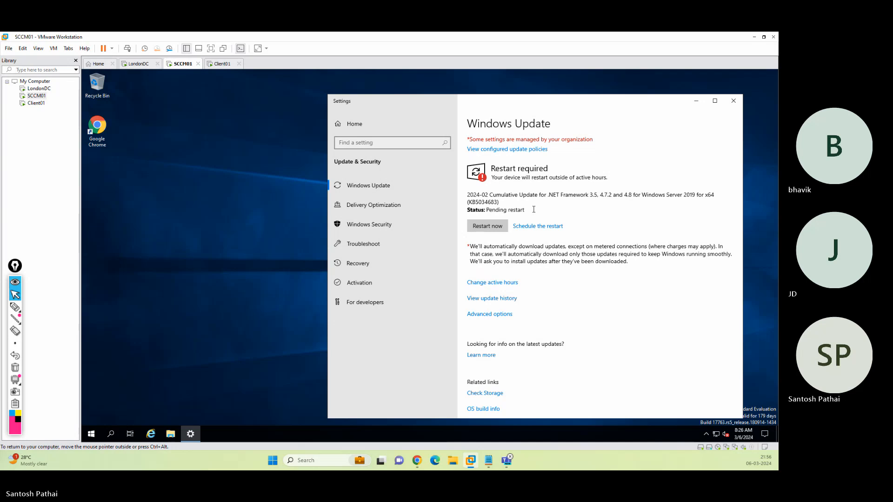
Restart SCCM01 now to complete the update installation.
click(487, 226)
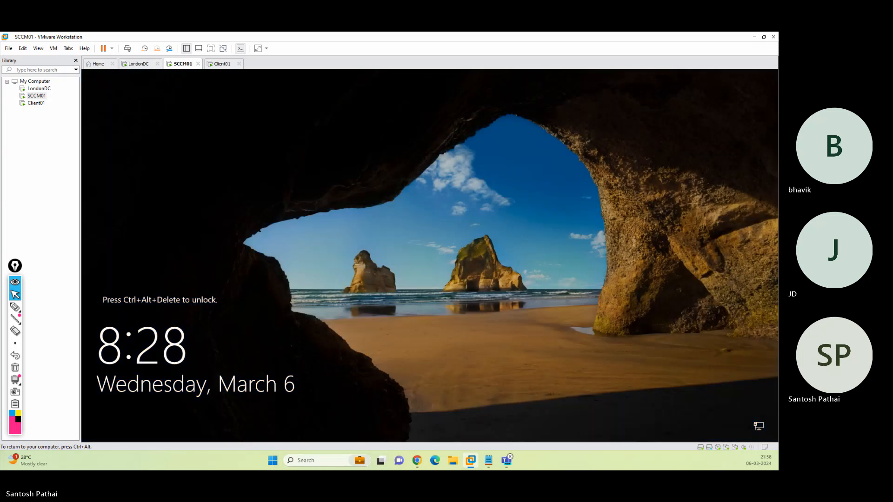
key(ctrl+alt)
click(128, 49)
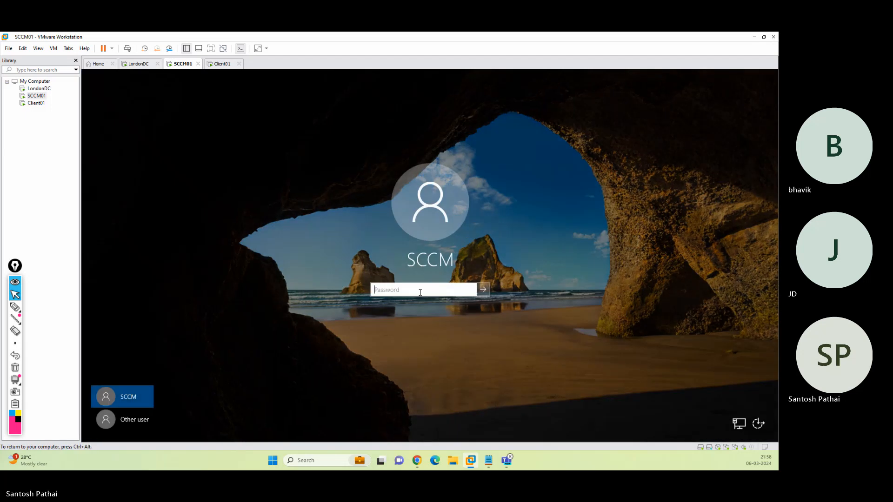
click(419, 288)
text(P@ssw0rd1)
key(Return)
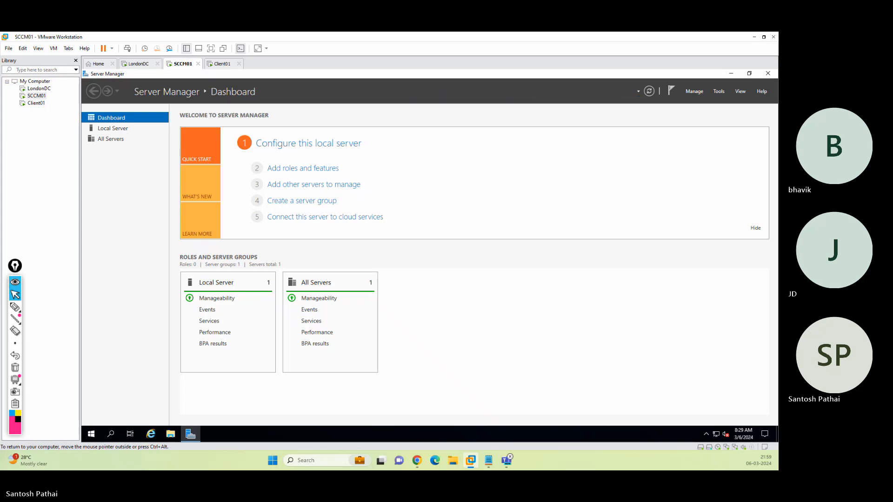
Sign in to LondonDC as the domain administrator with the account password.
click(139, 65)
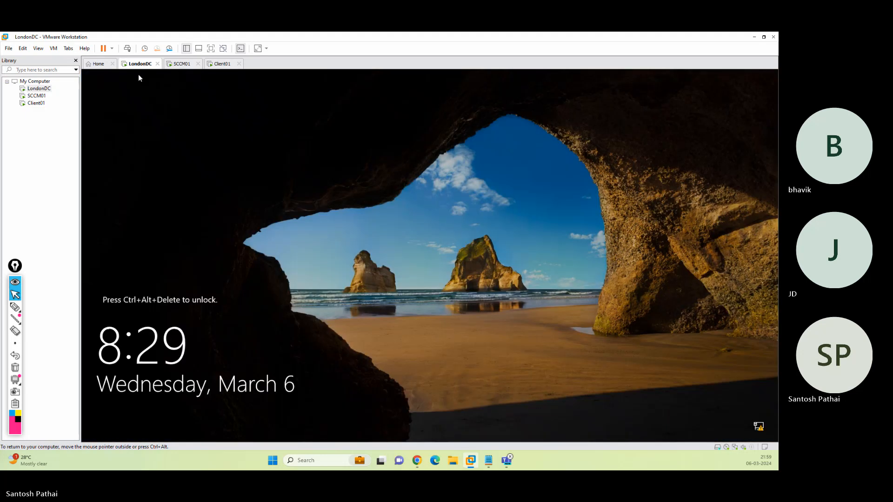
click(128, 49)
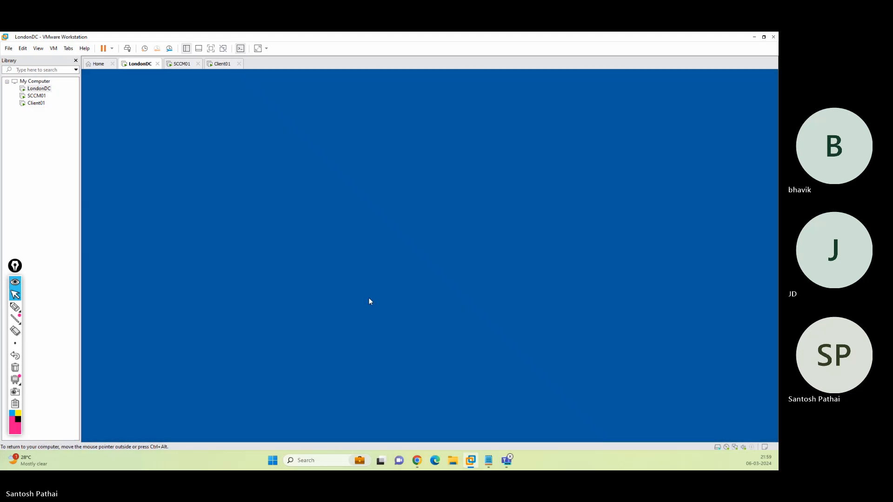
text(********)
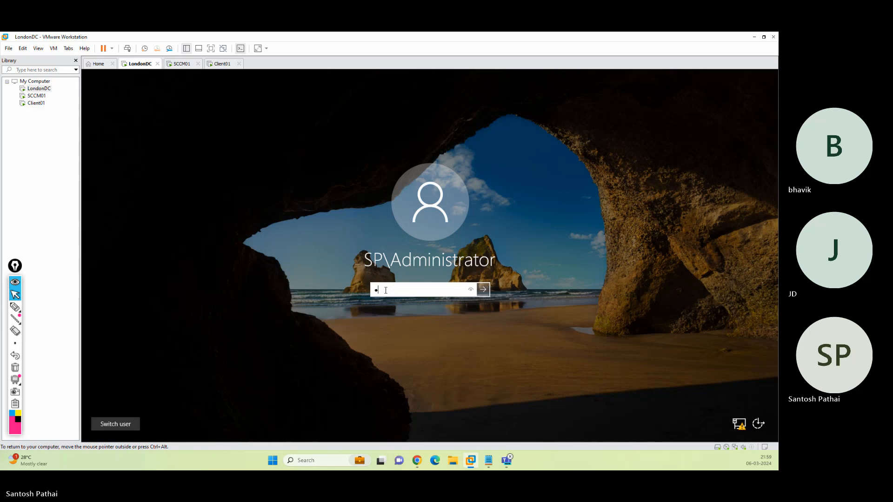
key(Return)
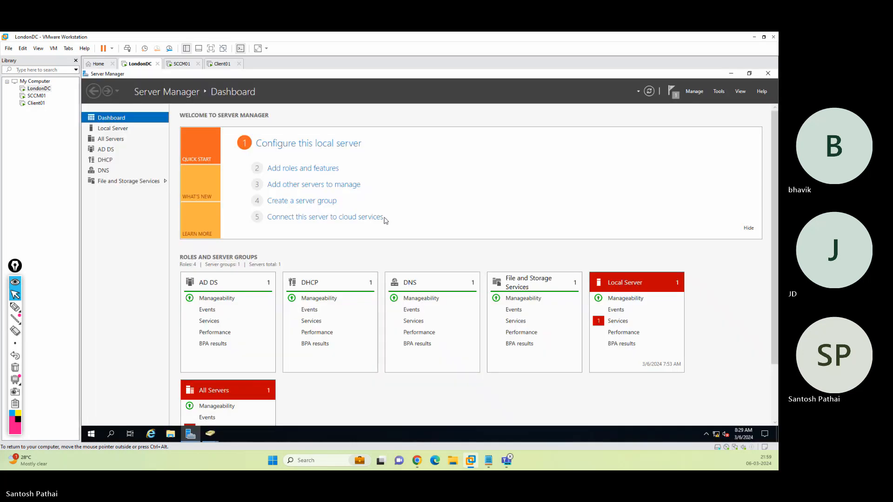
Launch Active Directory Users and Computers from Server Manager's Tools menu.
click(722, 92)
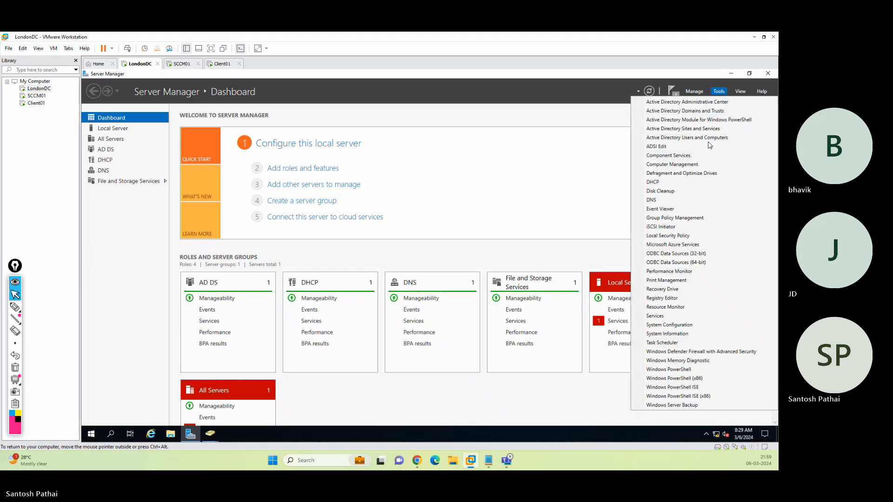
click(701, 137)
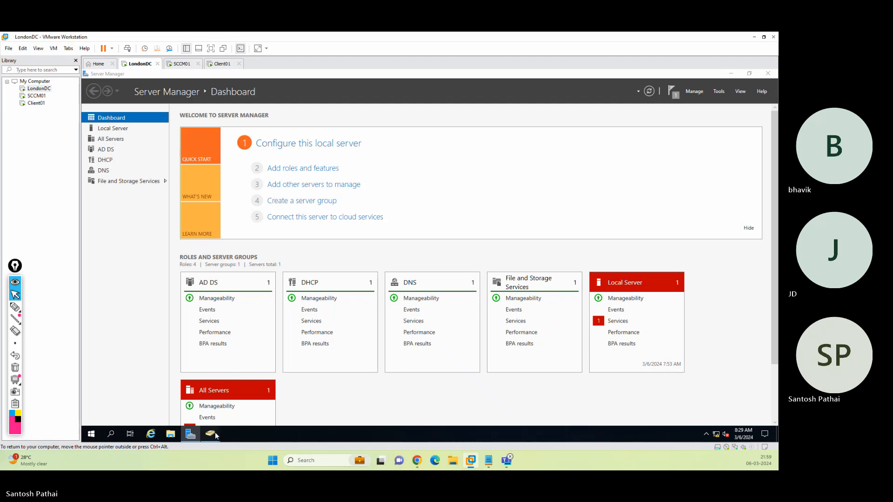
mouse_move(216, 436)
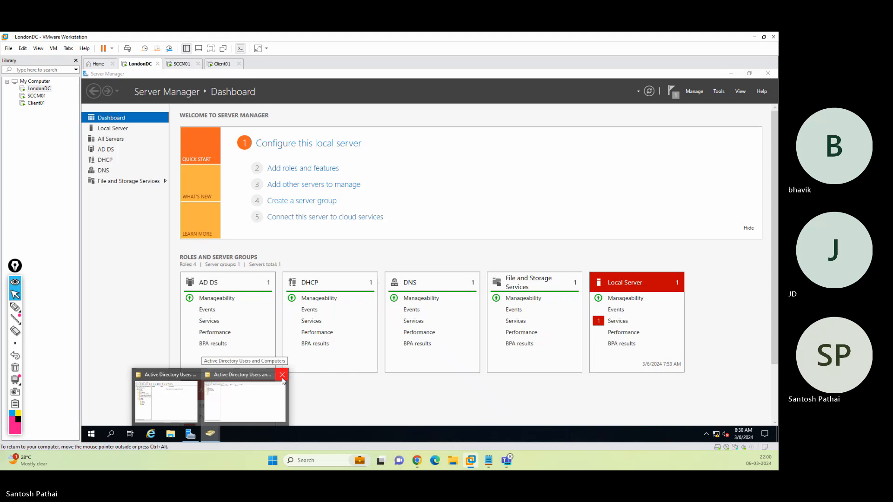
Close the duplicate ADUC window, move CLIENT01 from Computers to SP Infra > PCs, then return to SCCM01.
click(282, 381)
click(190, 405)
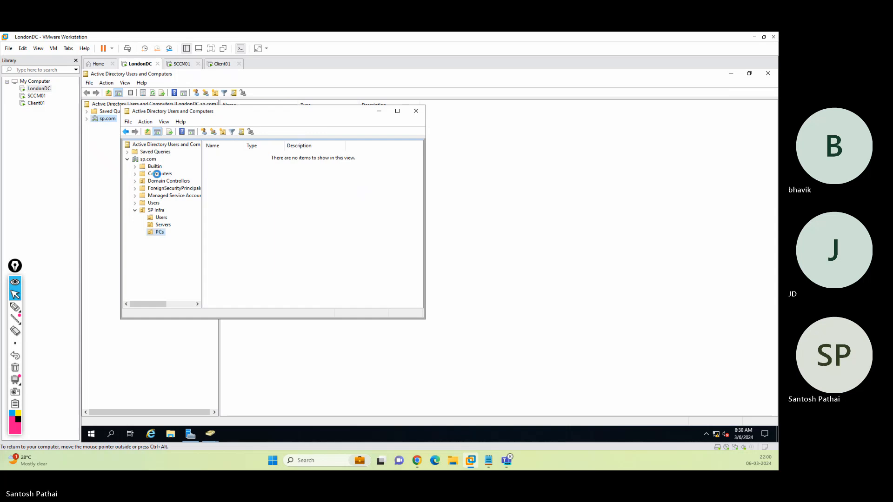
click(157, 175)
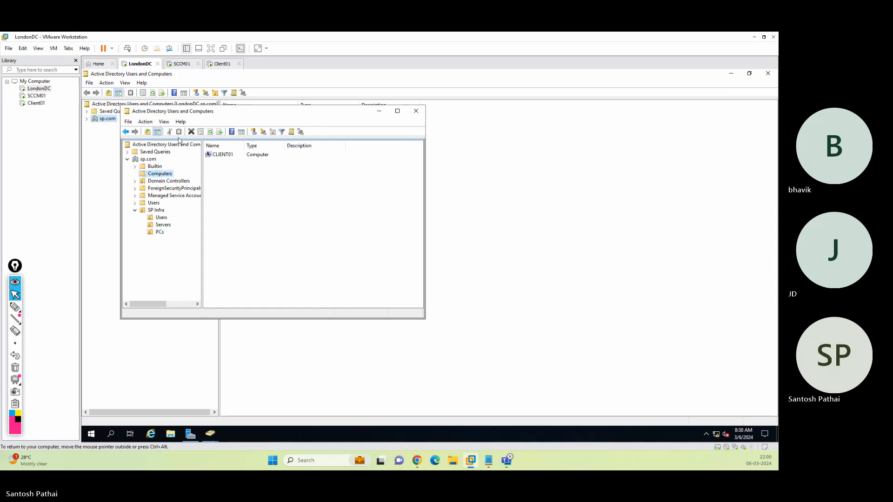
drag(223, 157, 159, 233)
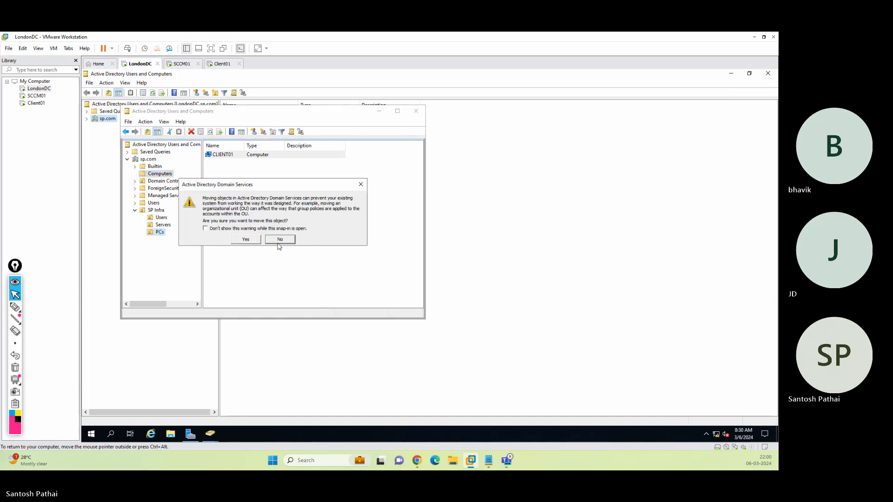
click(250, 243)
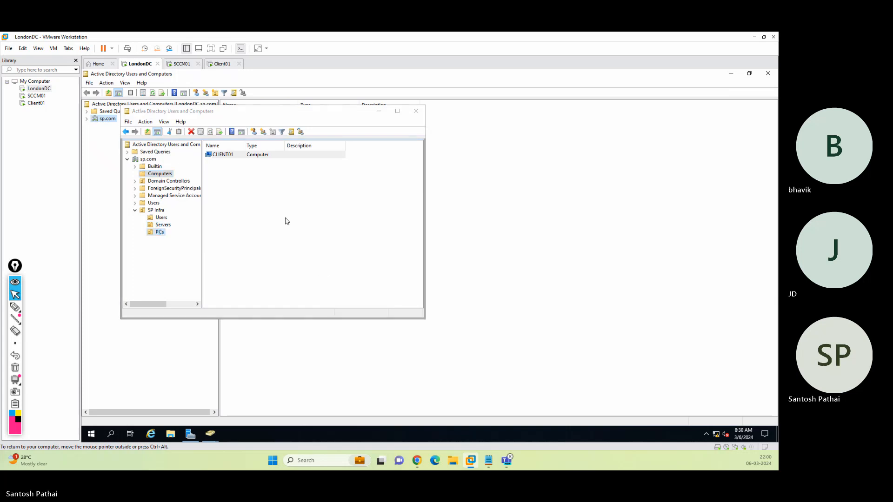
click(182, 63)
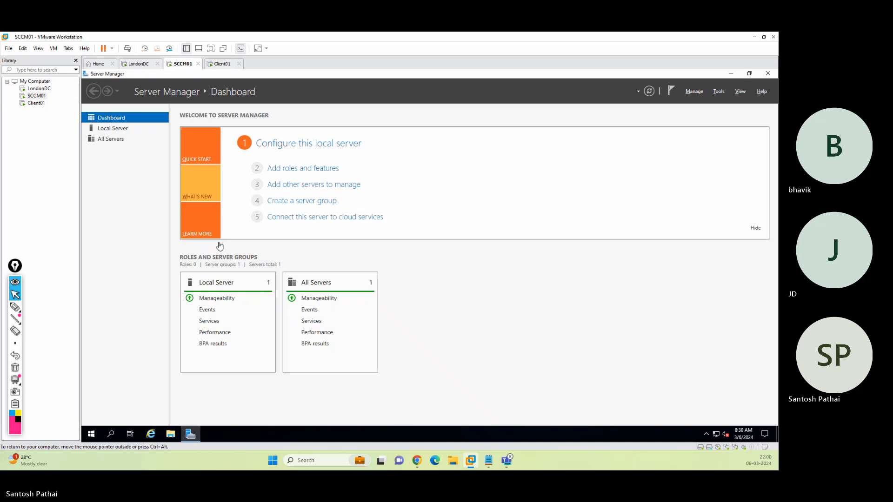